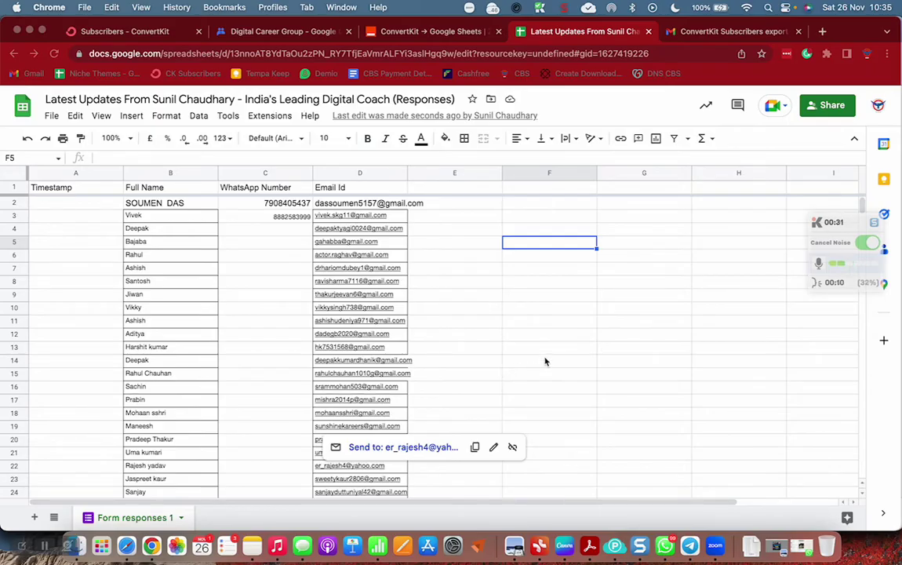
# - Enter 'Normal Gmail Account' in G7 and 'Email Limit is 100' in H7
pyautogui.click(623, 332)
pyautogui.click(533, 314)
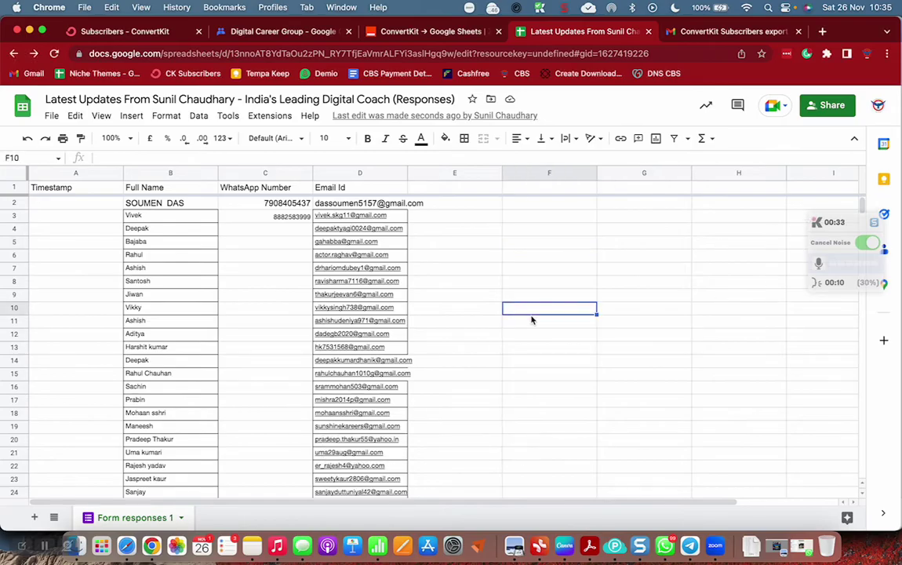
pyautogui.click(541, 281)
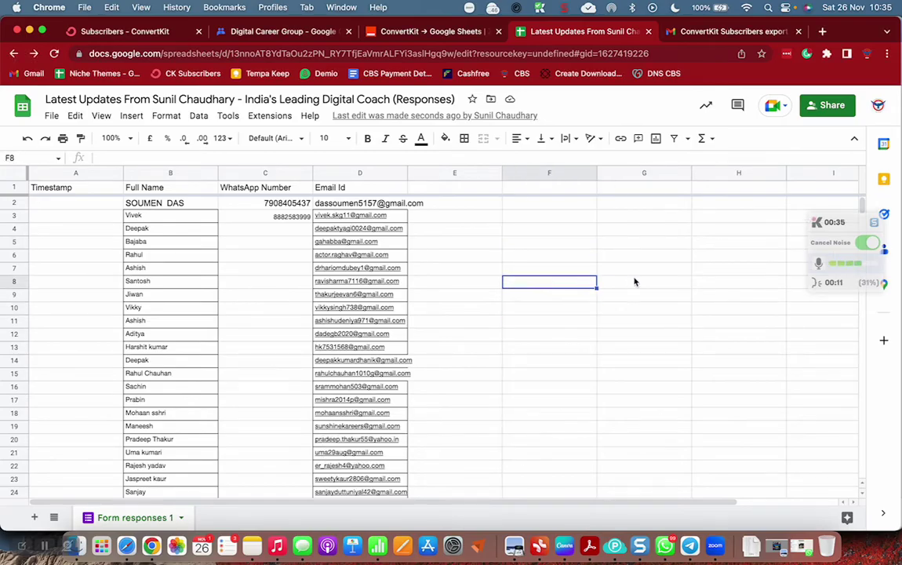
pyautogui.click(628, 266)
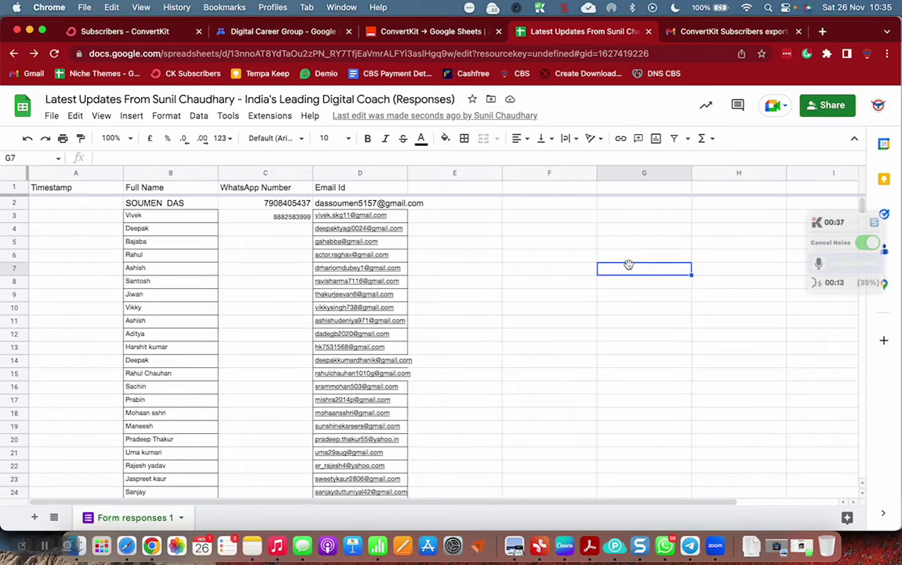
pyautogui.write('Normal Gmail Account')
pyautogui.click(730, 271)
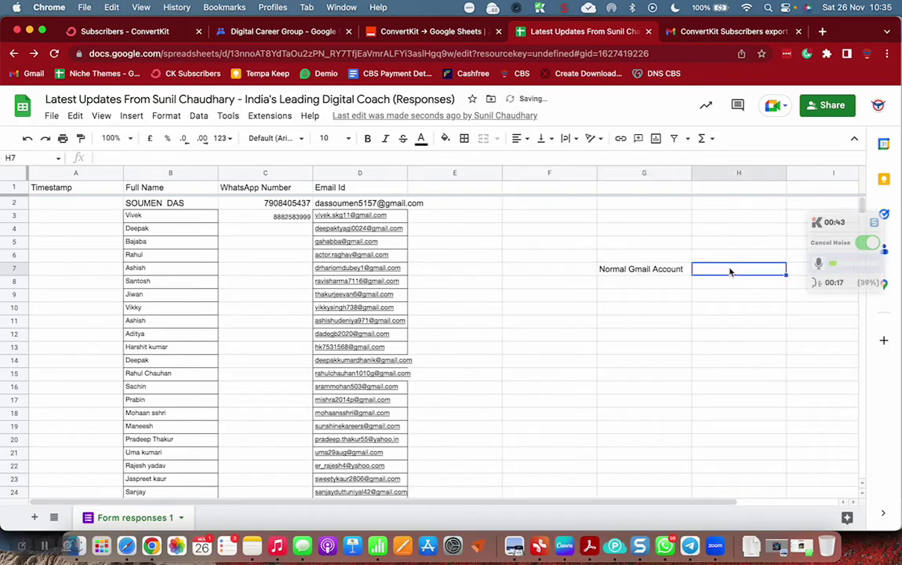
pyautogui.write('Email Limit is 100')
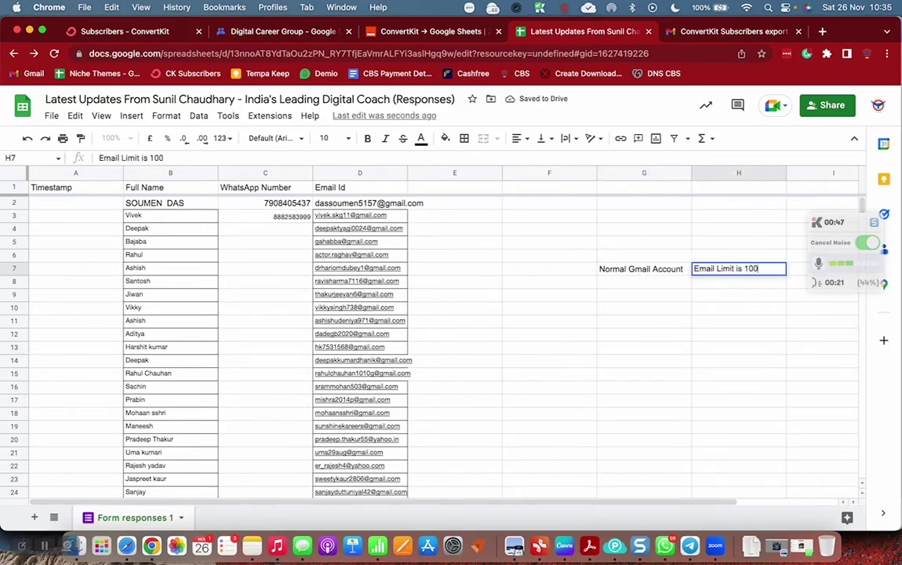
pyautogui.click(674, 348)
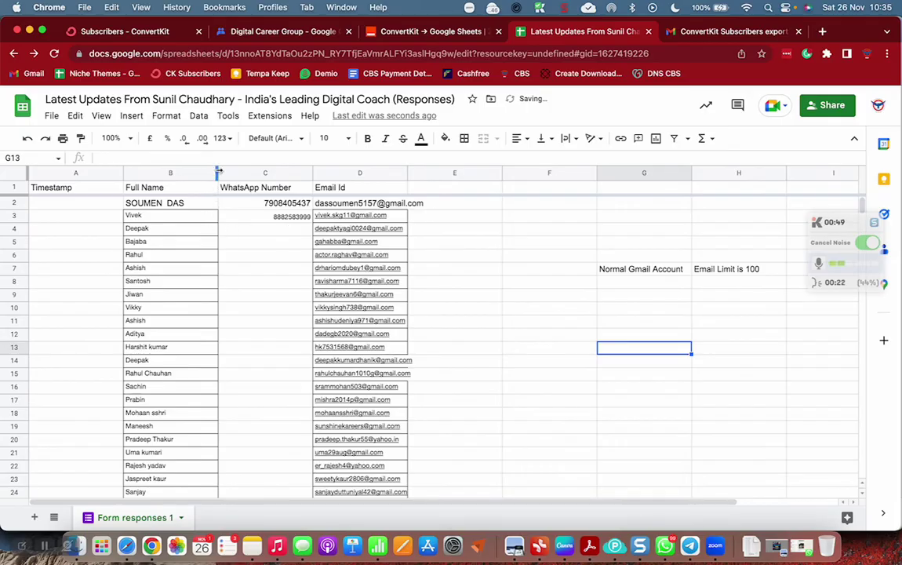
# - Narrow the Full Name column and set columns B to E to clip overflowing text
pyautogui.moveTo(152, 172); pyautogui.dragTo(314, 172)
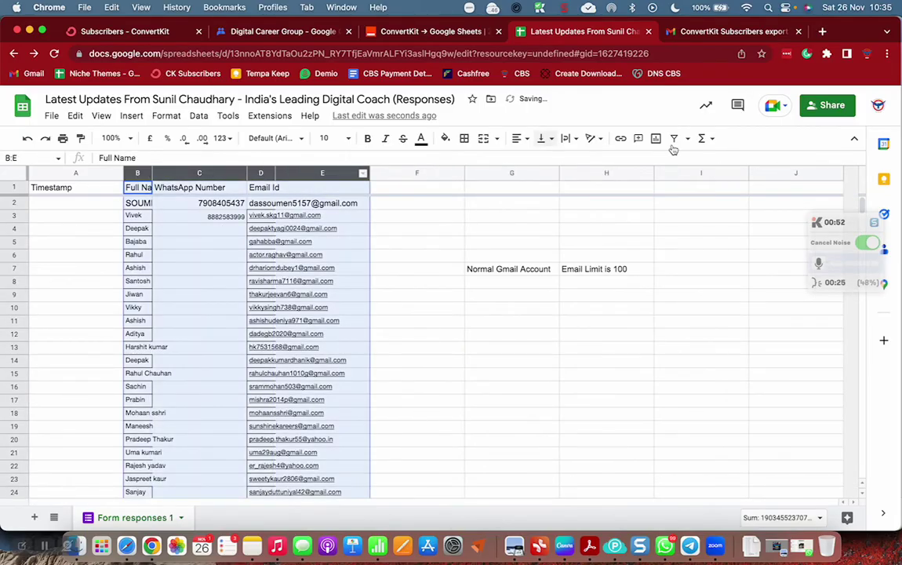
pyautogui.click(567, 139)
pyautogui.click(597, 159)
# - Check the row 7 notes and select cell G8 for the next account type
pyautogui.click(532, 363)
pyautogui.click(620, 373)
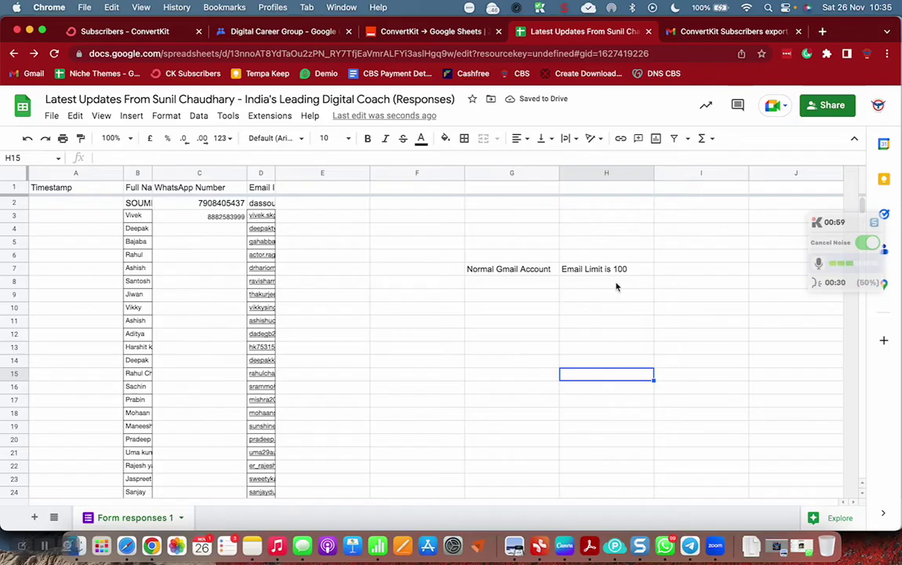
pyautogui.click(635, 268)
pyautogui.click(628, 304)
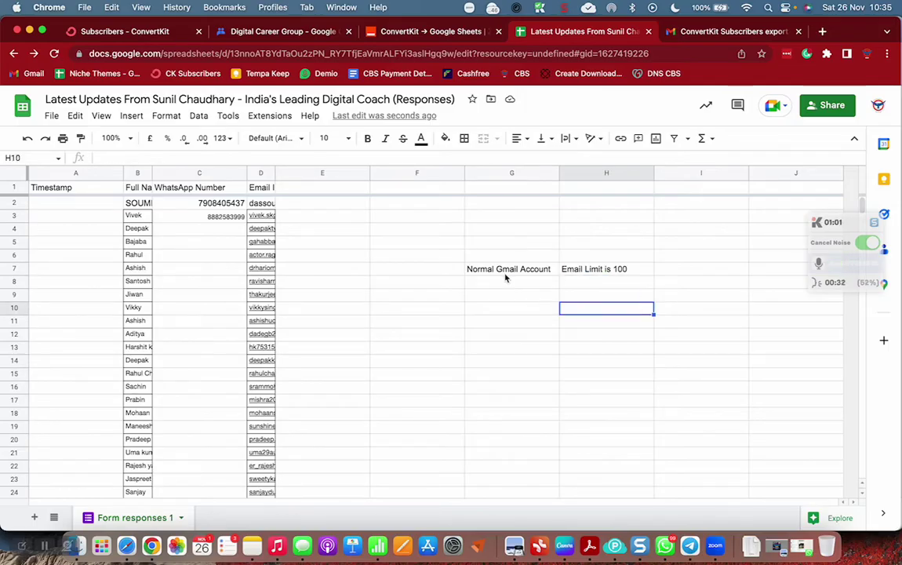
pyautogui.click(608, 273)
pyautogui.click(527, 270)
pyautogui.click(580, 270)
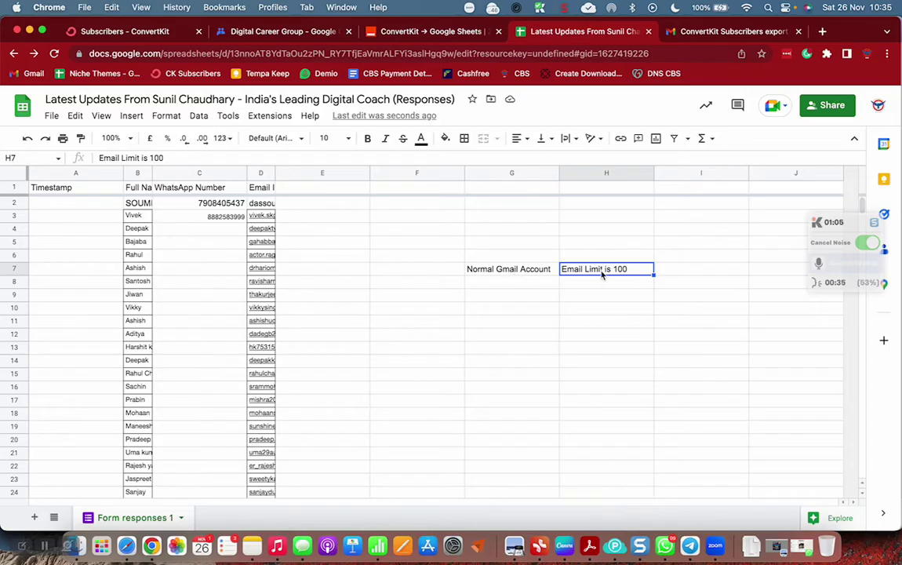
pyautogui.click(490, 283)
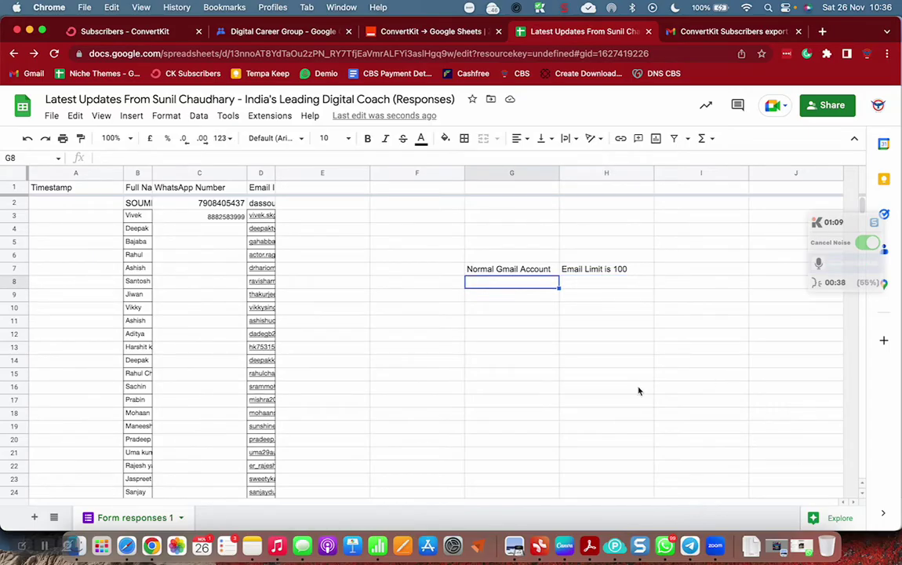
pyautogui.click(643, 392)
pyautogui.click(519, 269)
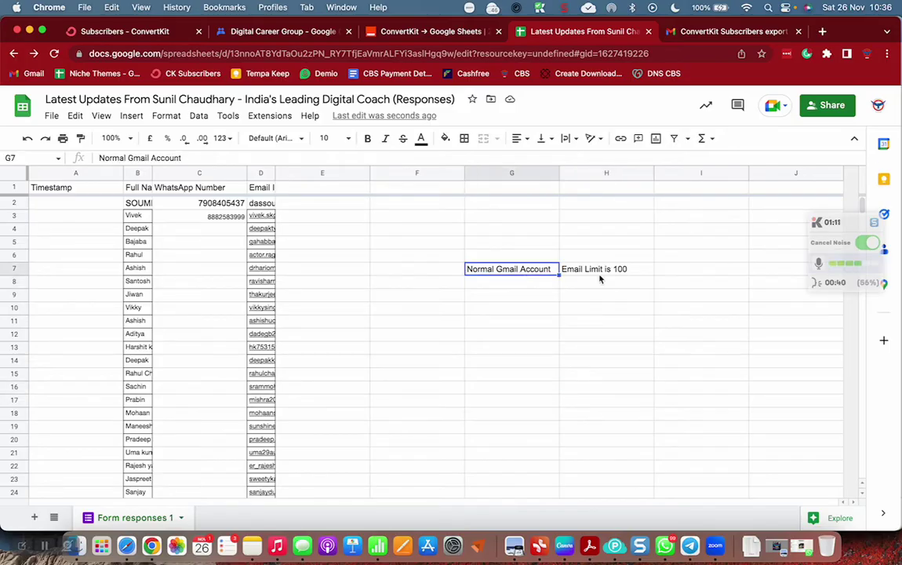
pyautogui.click(631, 272)
pyautogui.click(510, 287)
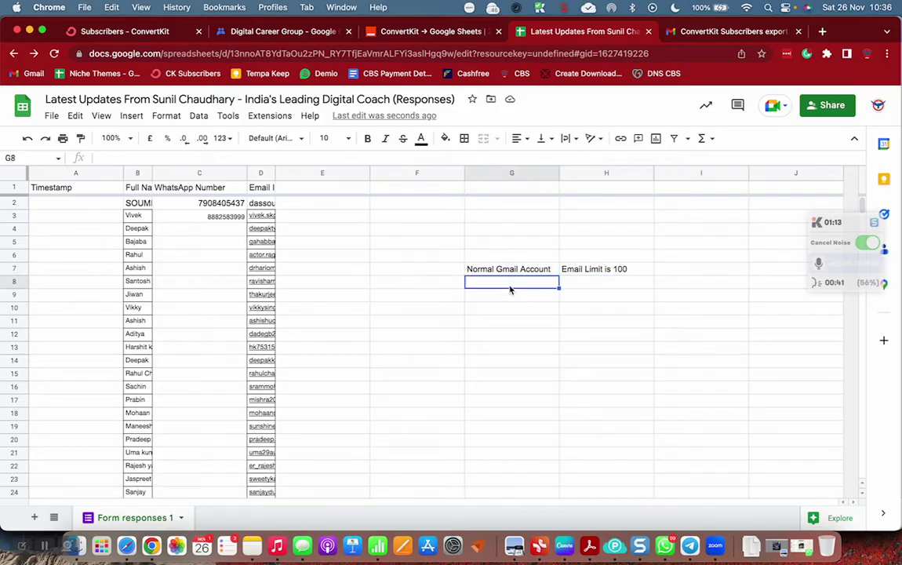
# - Enter 'Google Workspace' in G8 and 'Email limit is up to 1500' in H8
pyautogui.write('Google Workspace')
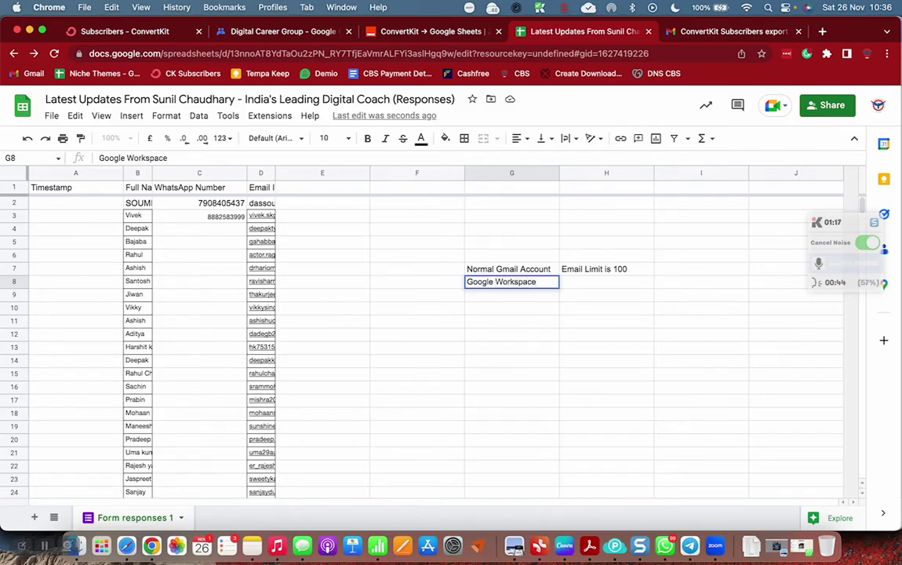
pyautogui.click(588, 286)
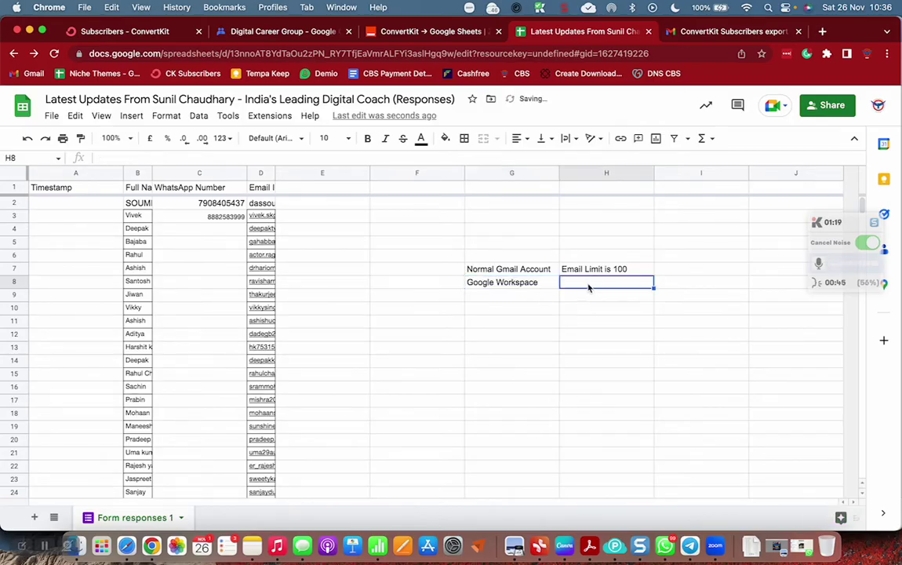
pyautogui.write('Email limit')
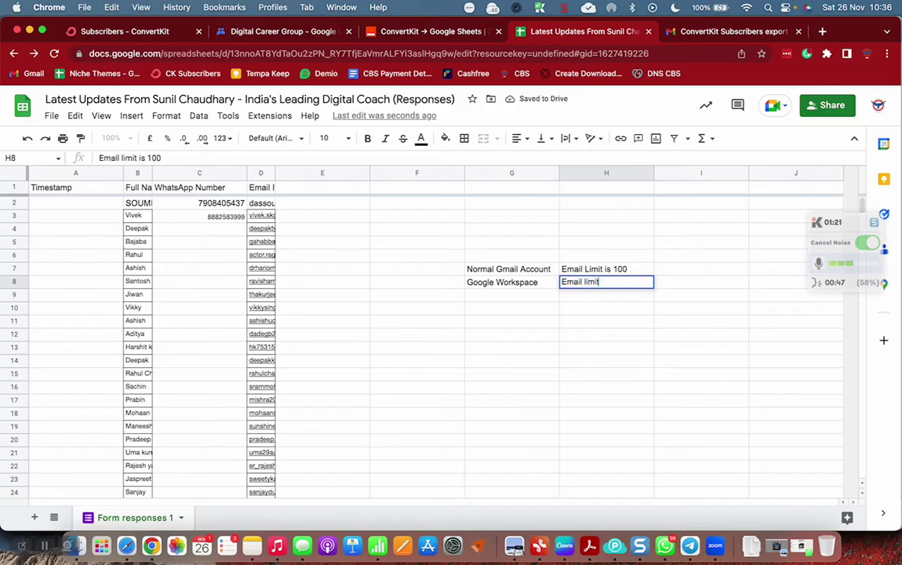
pyautogui.write(' is up to 1500')
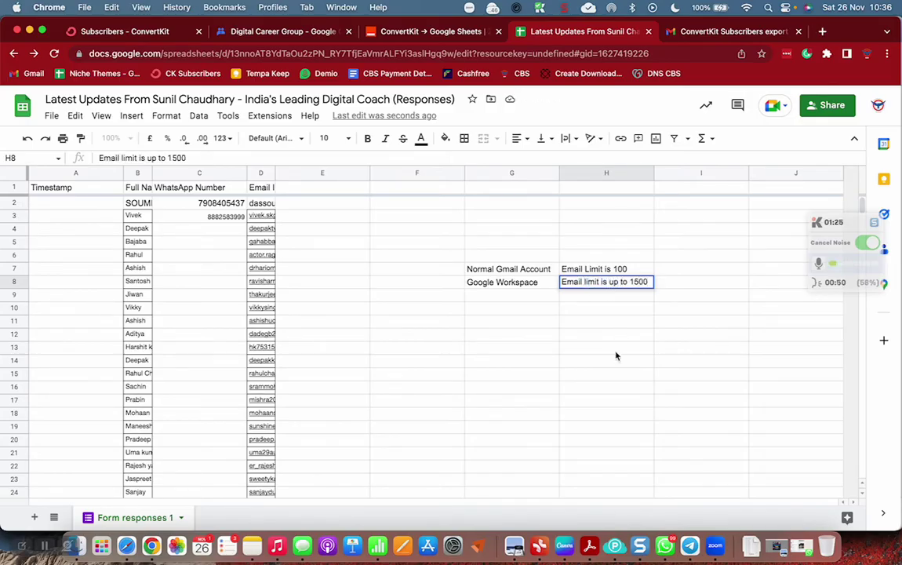
pyautogui.press('Return')
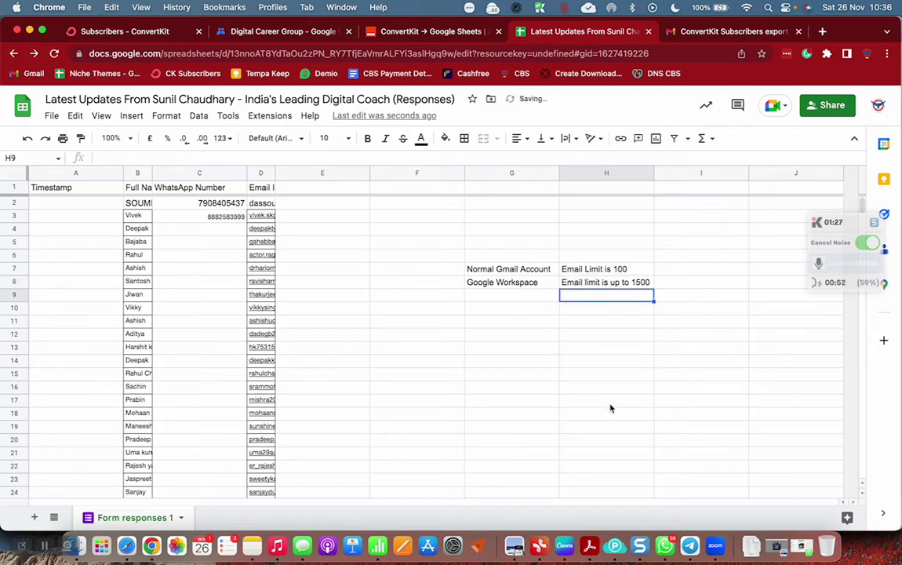
# - Review the row 8 entries and select cell G9 for an explanatory note
pyautogui.click(609, 402)
pyautogui.click(592, 299)
pyautogui.click(518, 296)
pyautogui.click(630, 322)
pyautogui.click(609, 302)
pyautogui.click(549, 299)
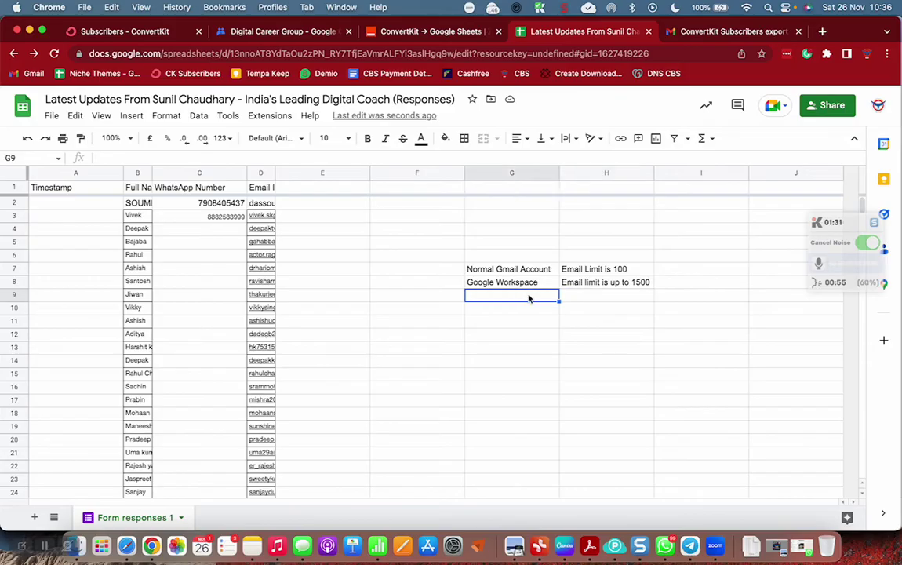
pyautogui.click(607, 301)
pyautogui.click(528, 299)
# - Write in G9 that paying for a Google Workspace account raises the email limit to 1500 per day
pyautogui.write('Once a specific amount is paid to Google workspace')
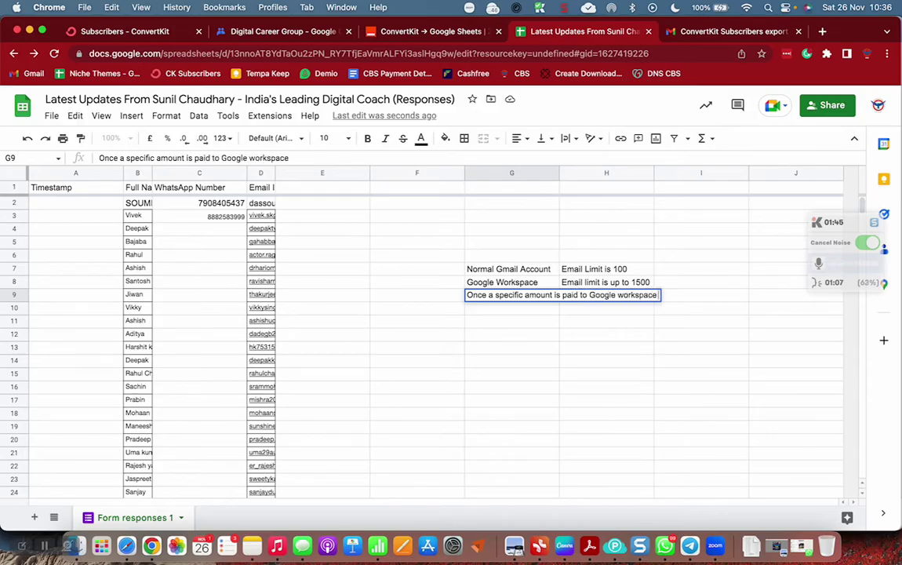
pyautogui.write(' account, your email l')
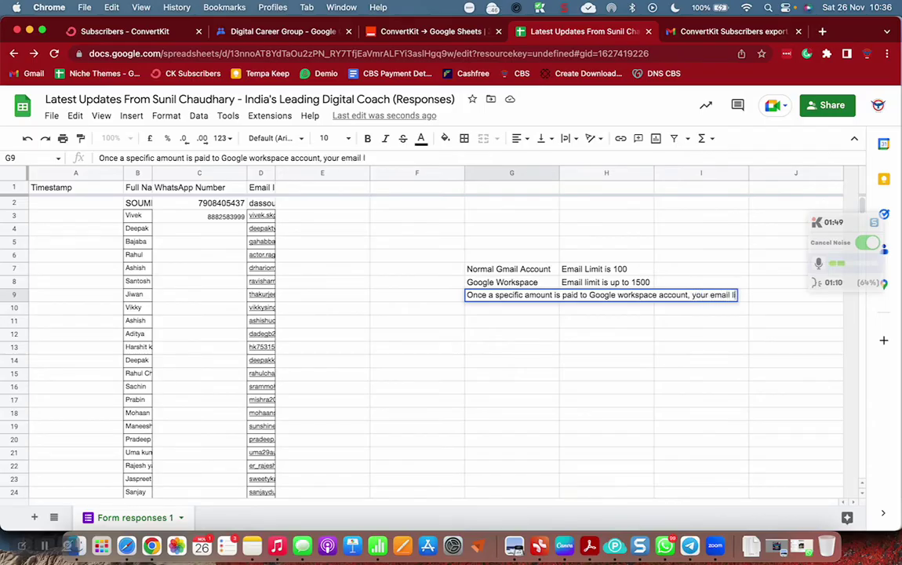
pyautogui.write('imit becomes')
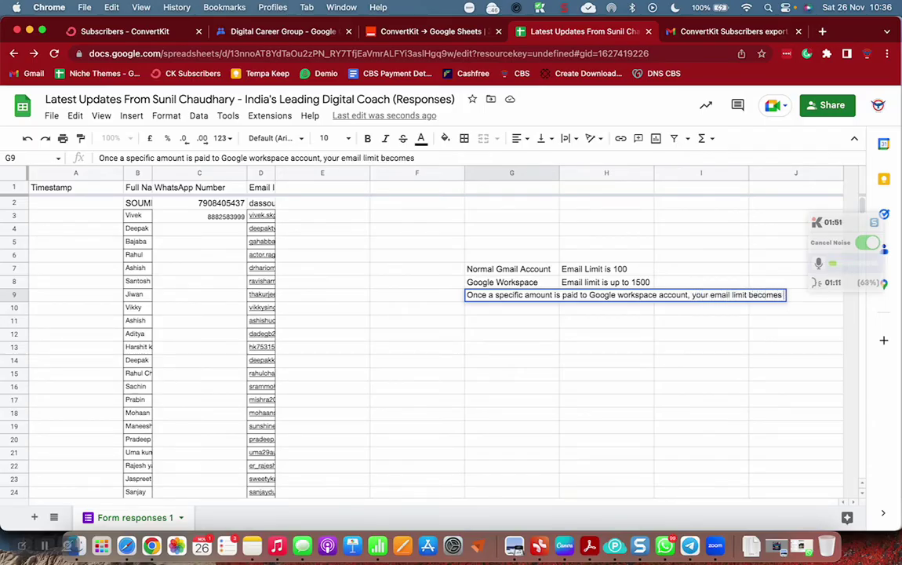
pyautogui.write(' 1500')
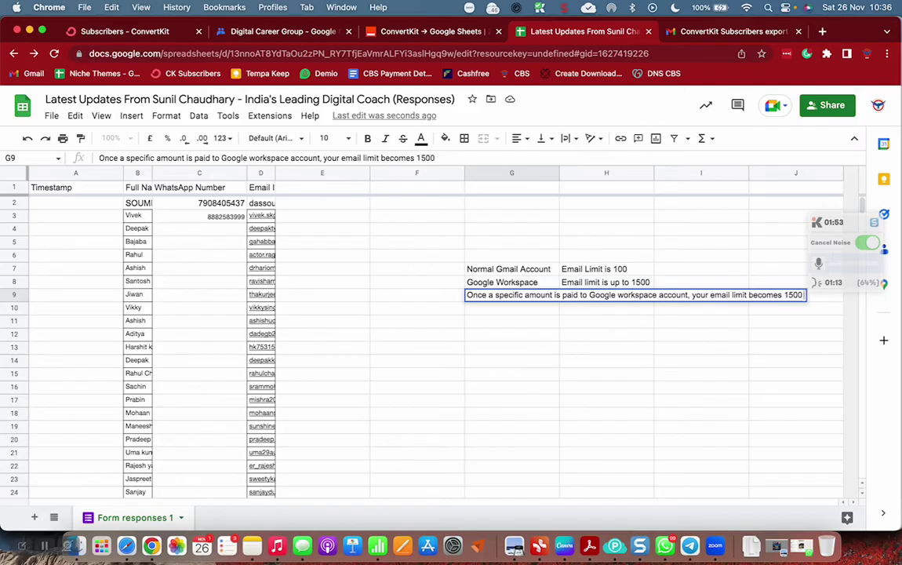
pyautogui.write(' per day. That is really a cool thing')
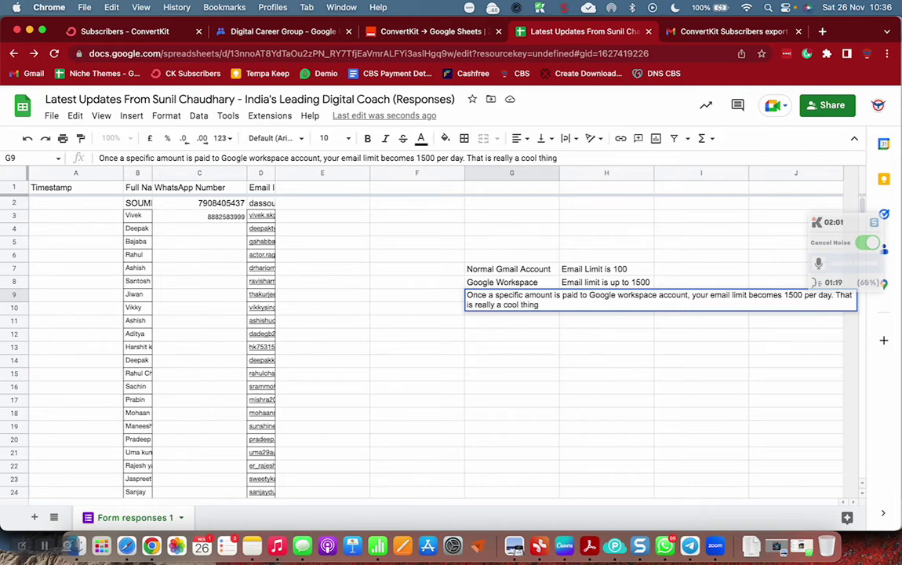
pyautogui.write('. the best email m')
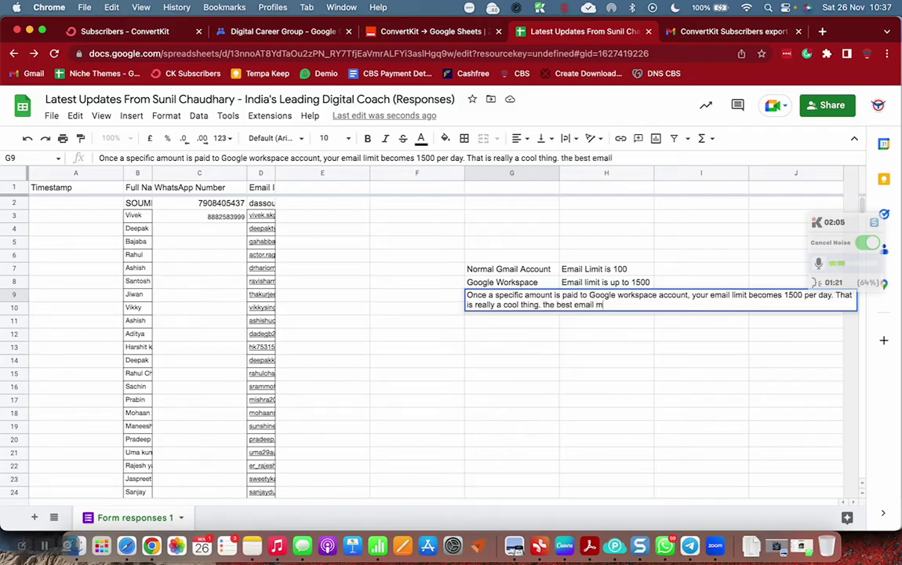
pyautogui.write('arketing to')
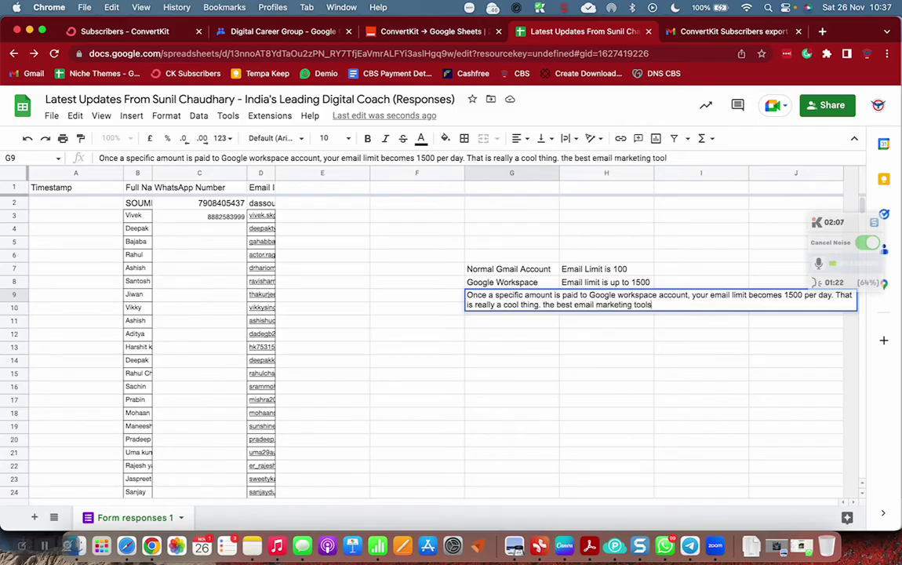
pyautogui.write('ol.')
pyautogui.press('Return')
pyautogui.click(606, 399)
pyautogui.moveTo(511, 256); pyautogui.dragTo(650, 354)
pyautogui.click(650, 388)
pyautogui.click(649, 375)
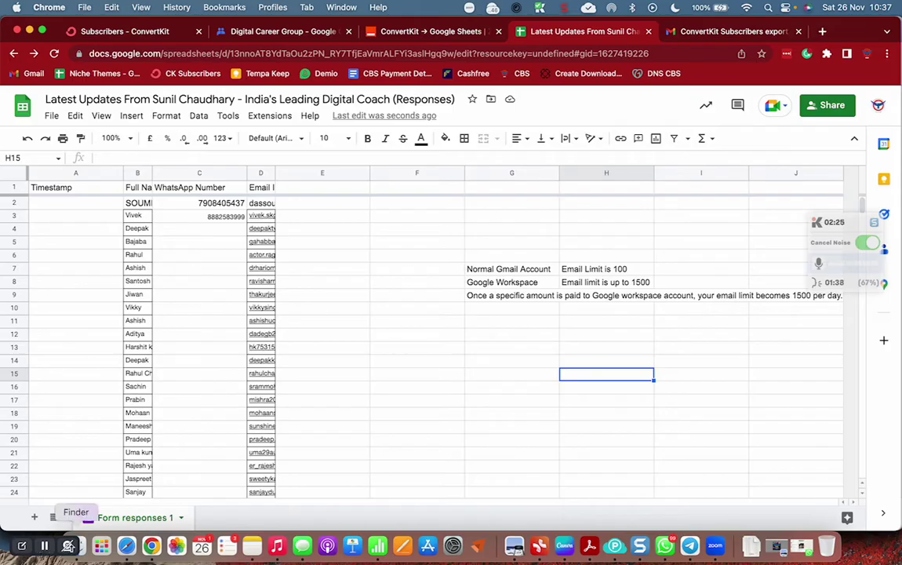
# - Launch the Google Workspace Marketplace through Extensions > Add-ons > Get add-ons
pyautogui.click(376, 336)
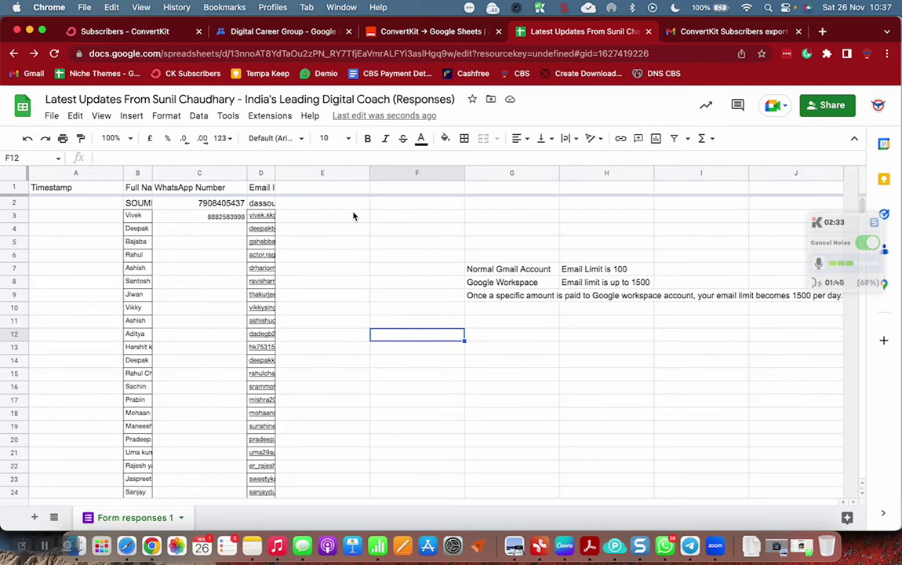
pyautogui.click(270, 116)
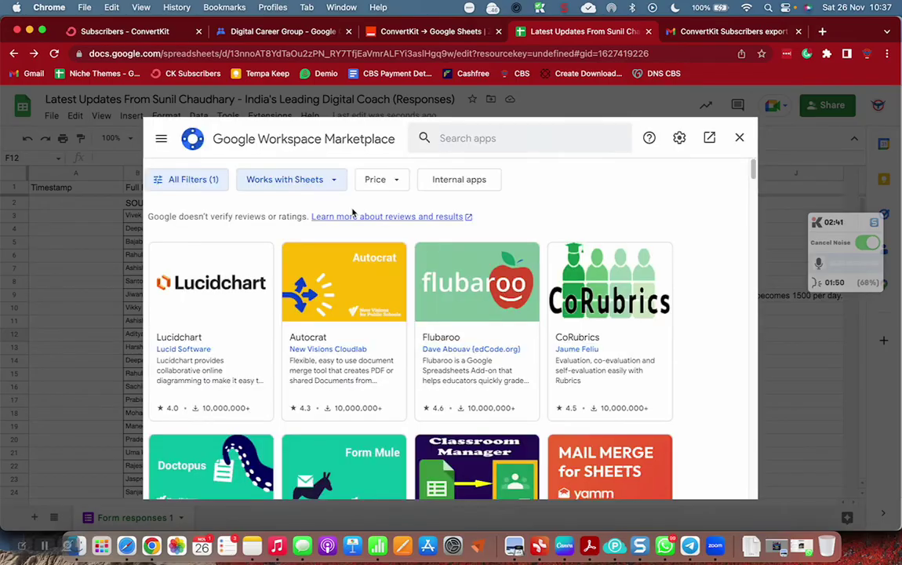
# - Search the Marketplace for 'mail' and scroll through the results
pyautogui.click(455, 139)
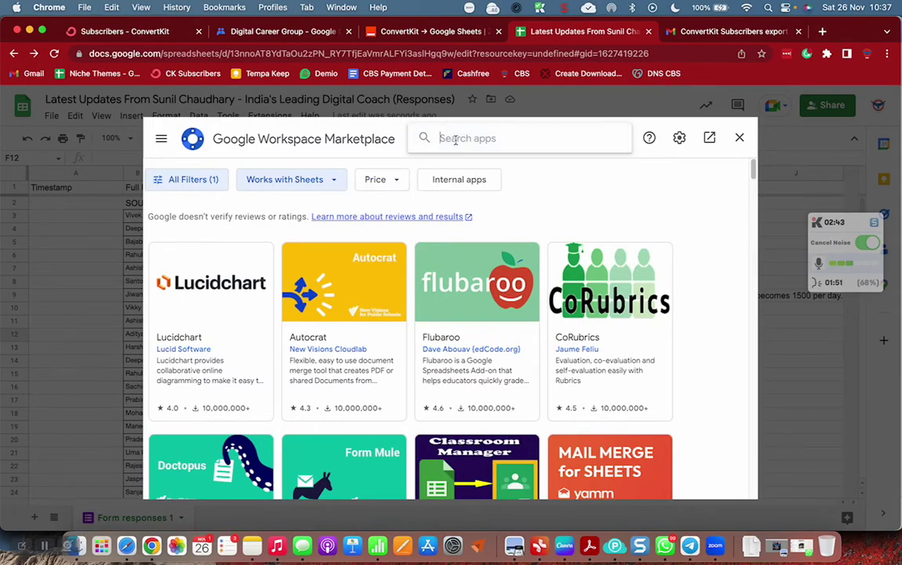
pyautogui.write('mail')
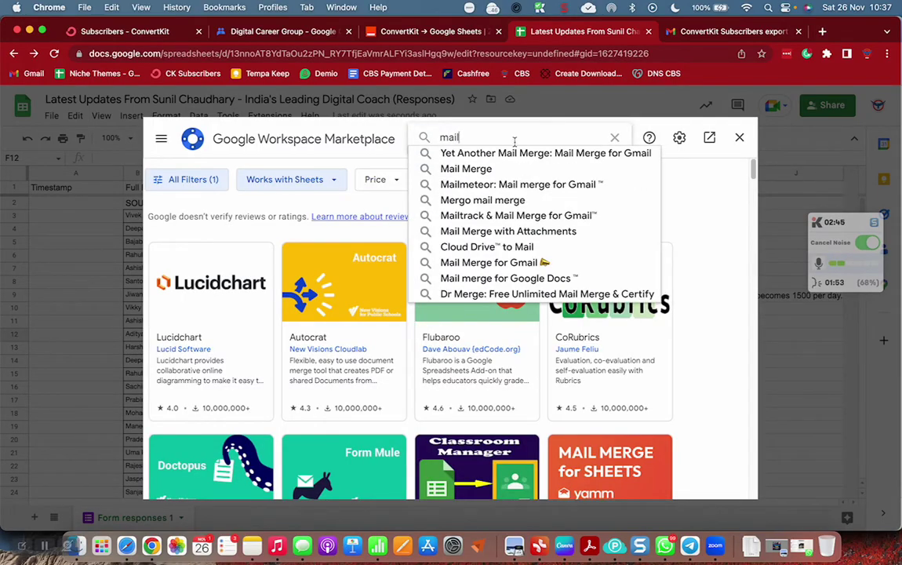
pyautogui.press('Return')
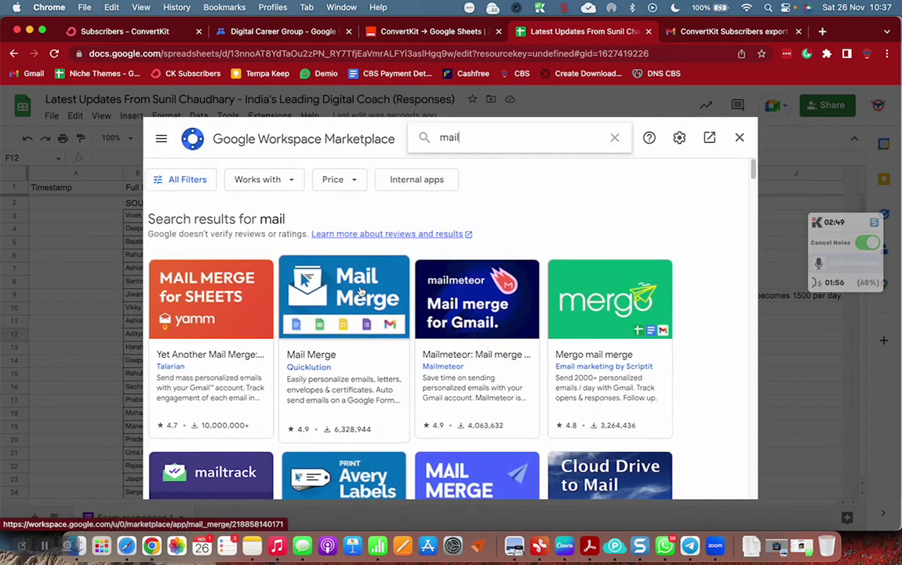
pyautogui.scroll(-1, 178, 328)
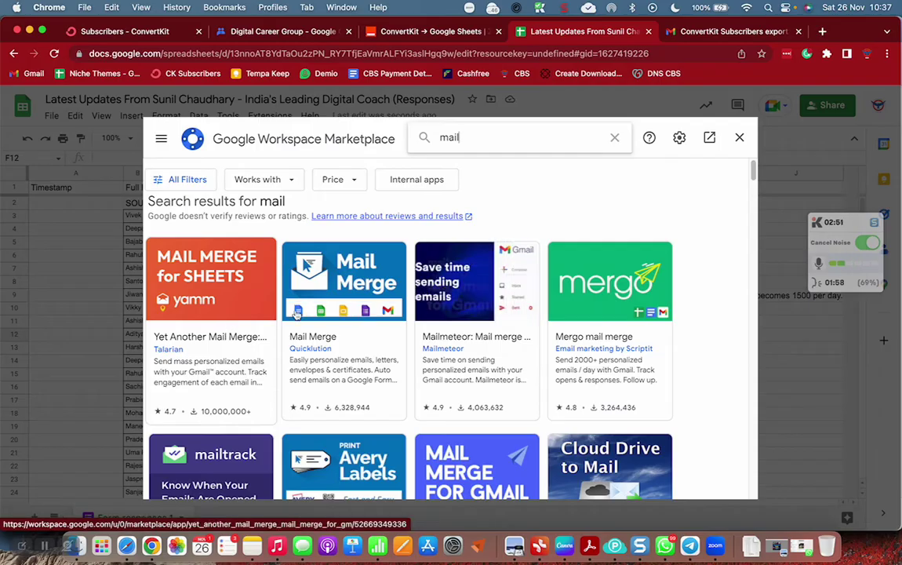
pyautogui.scroll(-5, 354, 325)
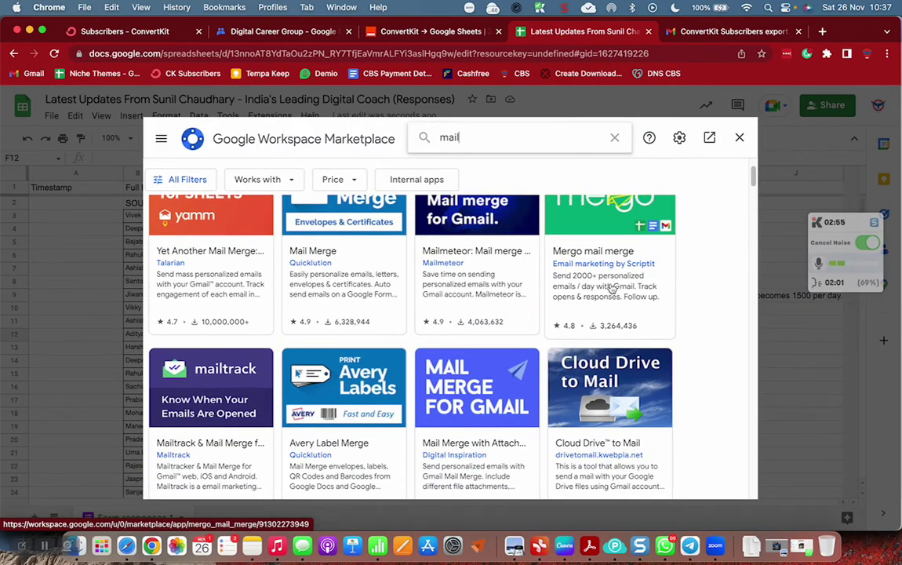
pyautogui.scroll(-10, 607, 291)
pyautogui.scroll(-6, 580, 321)
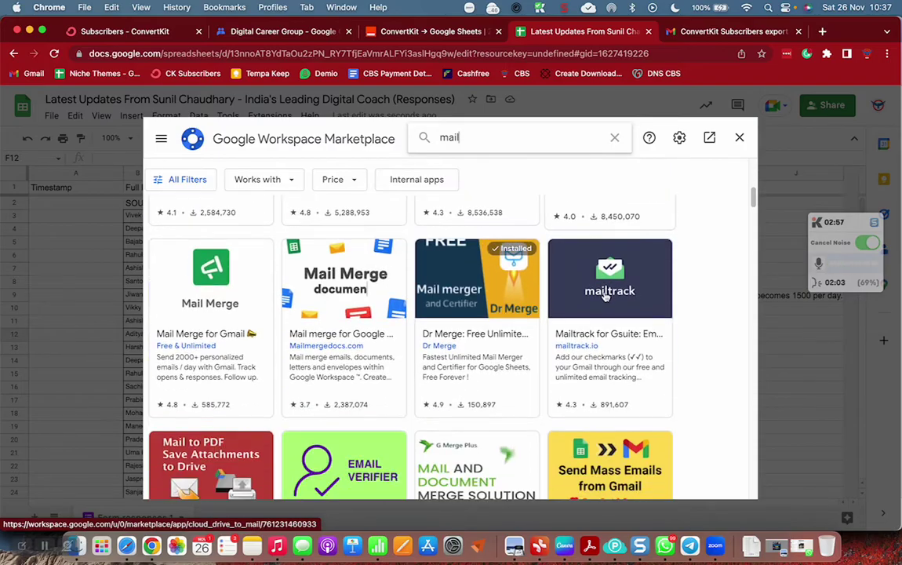
pyautogui.scroll(-10, 549, 337)
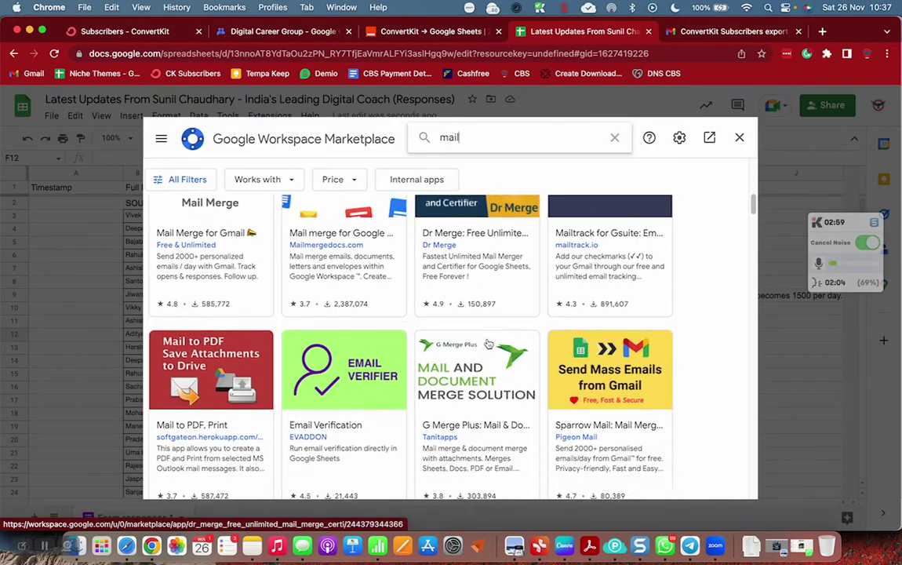
pyautogui.scroll(-12, 487, 343)
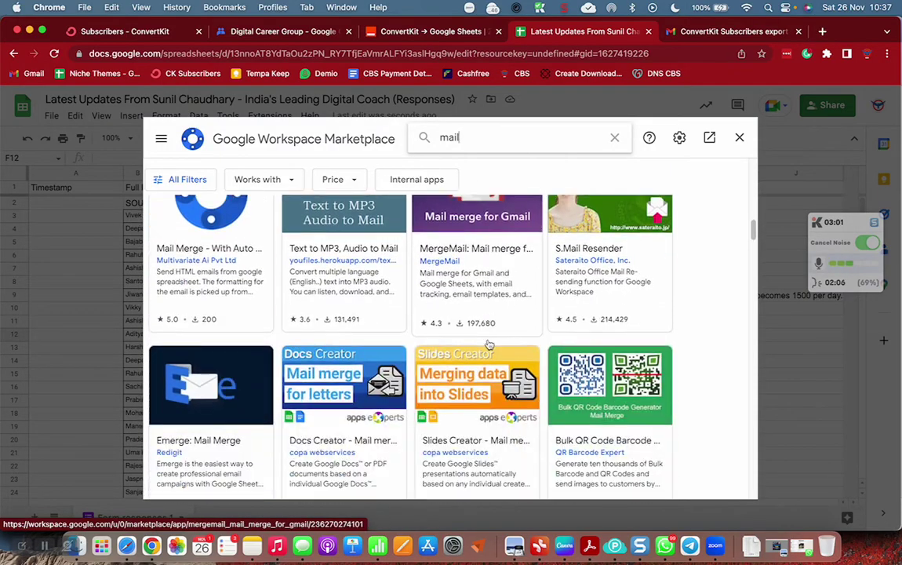
pyautogui.scroll(-4, 487, 344)
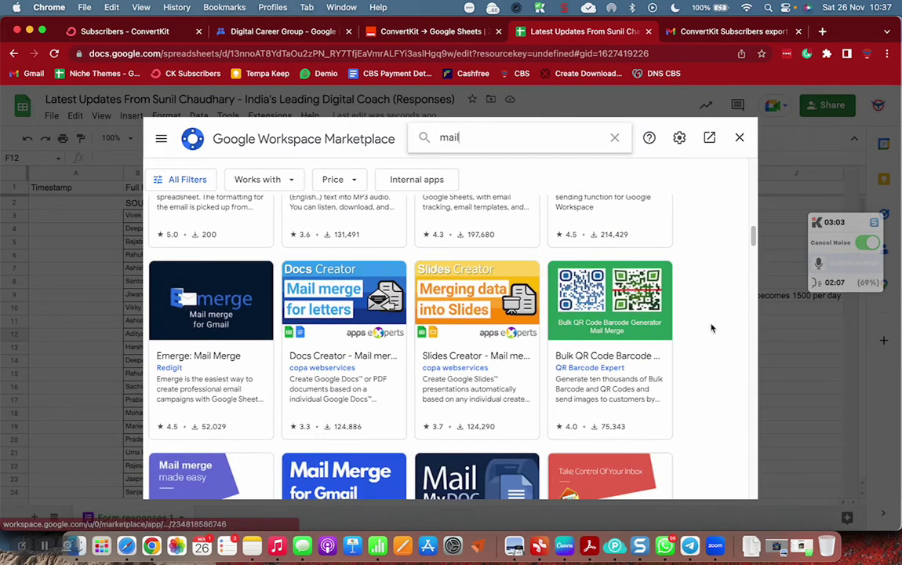
pyautogui.scroll(-3, 712, 327)
pyautogui.scroll(-8, 711, 328)
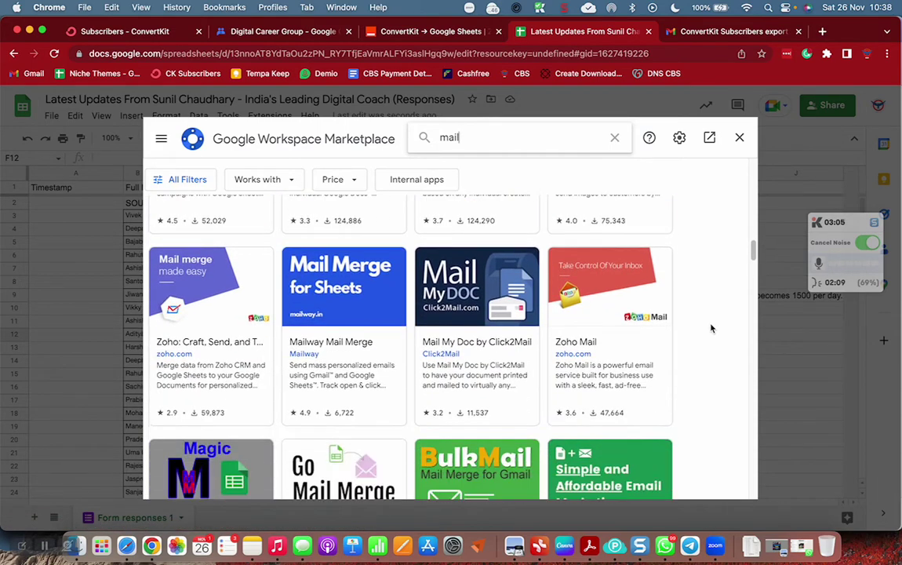
pyautogui.scroll(-15, 711, 327)
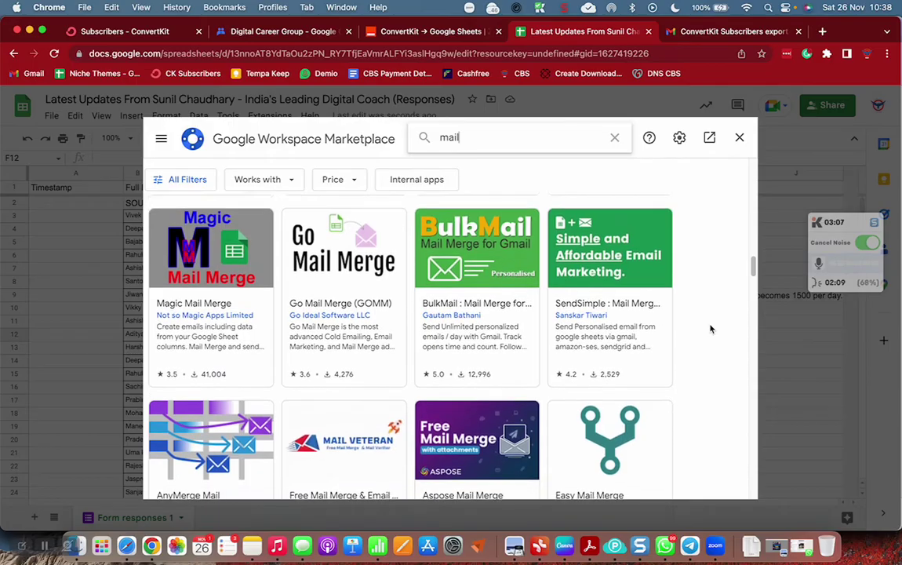
pyautogui.scroll(-4, 712, 328)
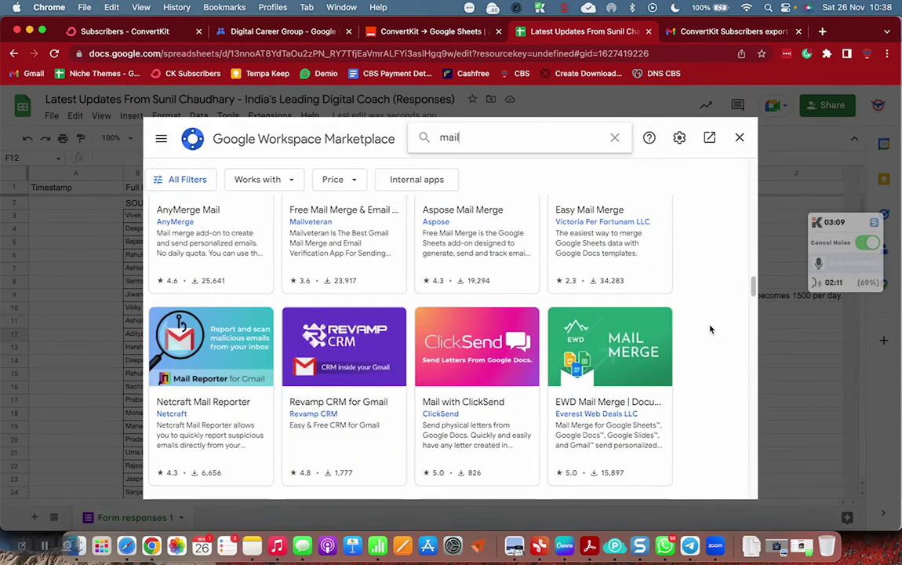
pyautogui.scroll(-16, 709, 329)
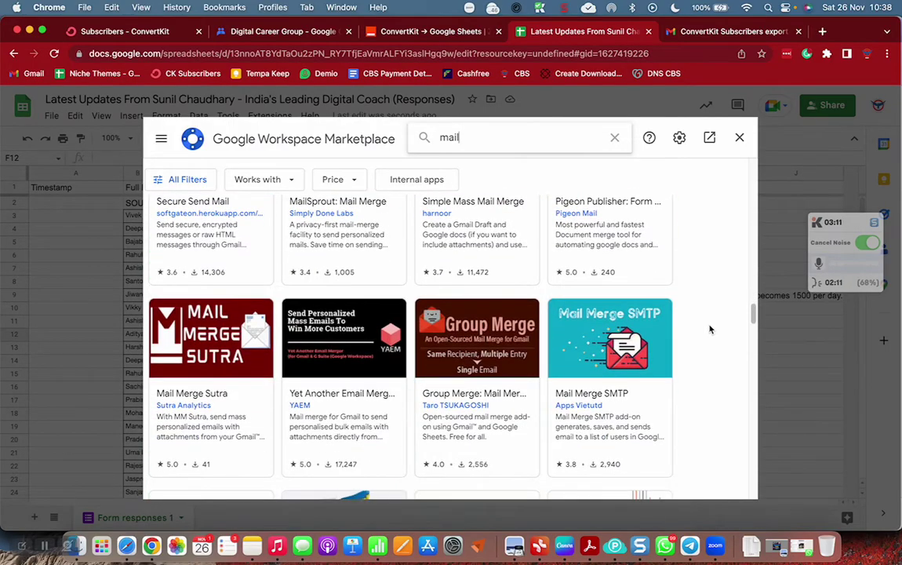
pyautogui.scroll(-10, 710, 329)
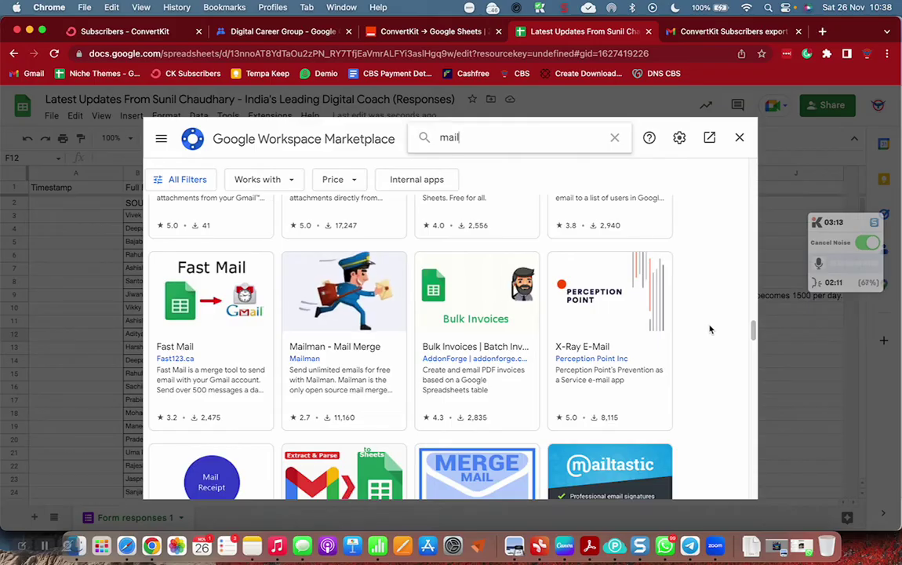
pyautogui.scroll(-20, 709, 329)
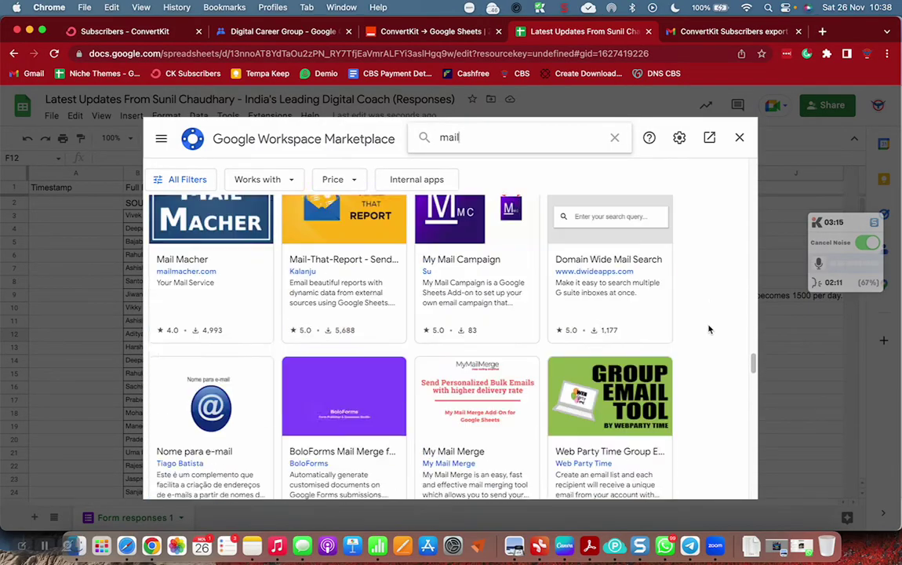
pyautogui.scroll(20, 709, 329)
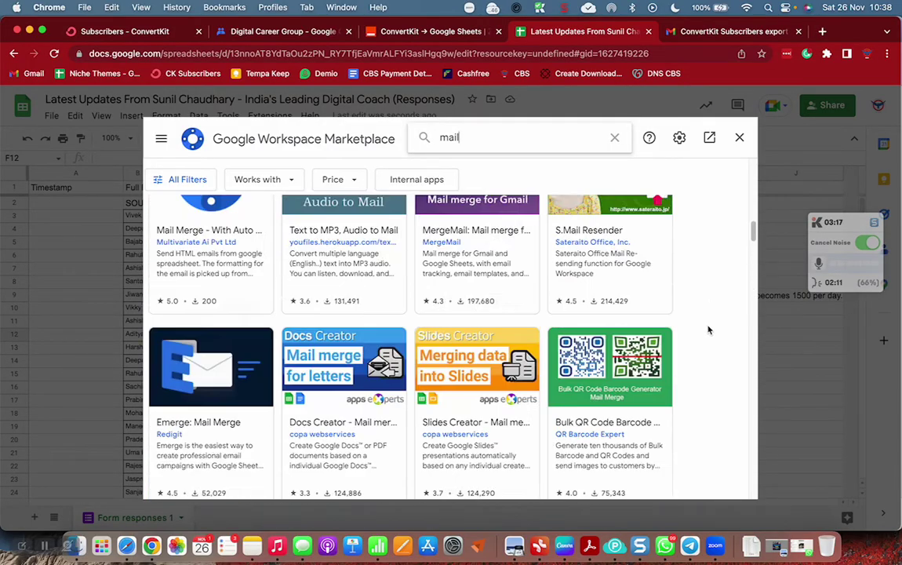
pyautogui.scroll(10, 708, 329)
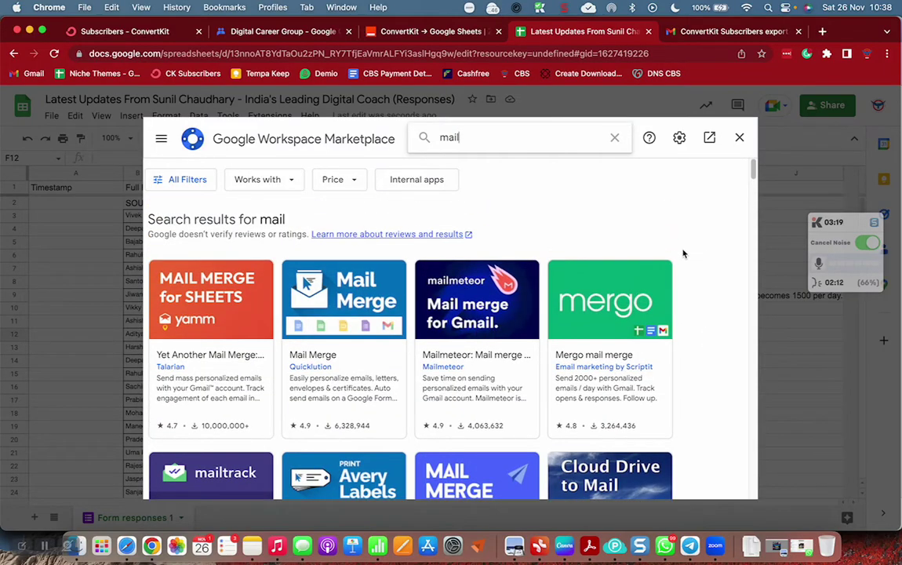
# - Replace the query with 'Email' and rerun the search
pyautogui.doubleClick(471, 135)
pyautogui.write('Email')
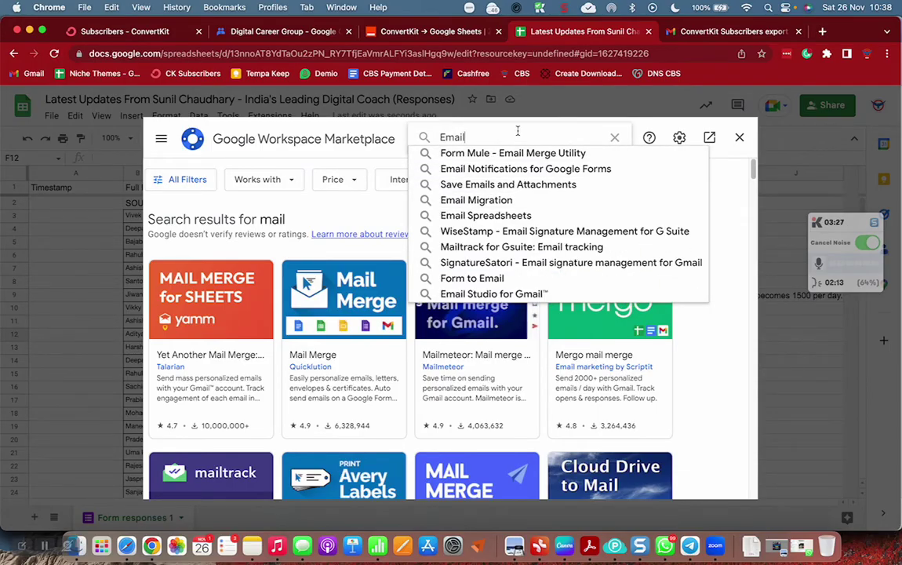
pyautogui.press('Return')
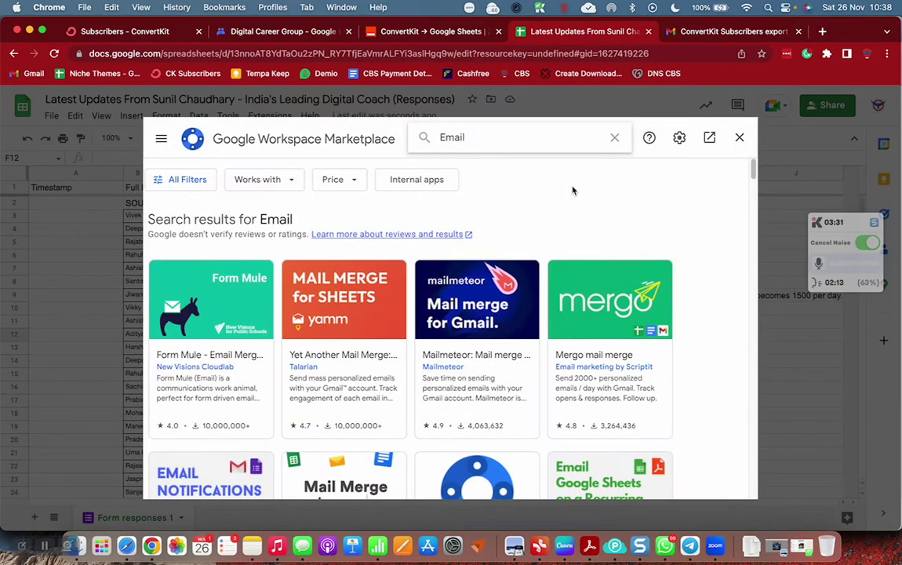
# - Search for 'mail merge' and scroll through the listed mail merge add-ons
pyautogui.doubleClick(480, 137)
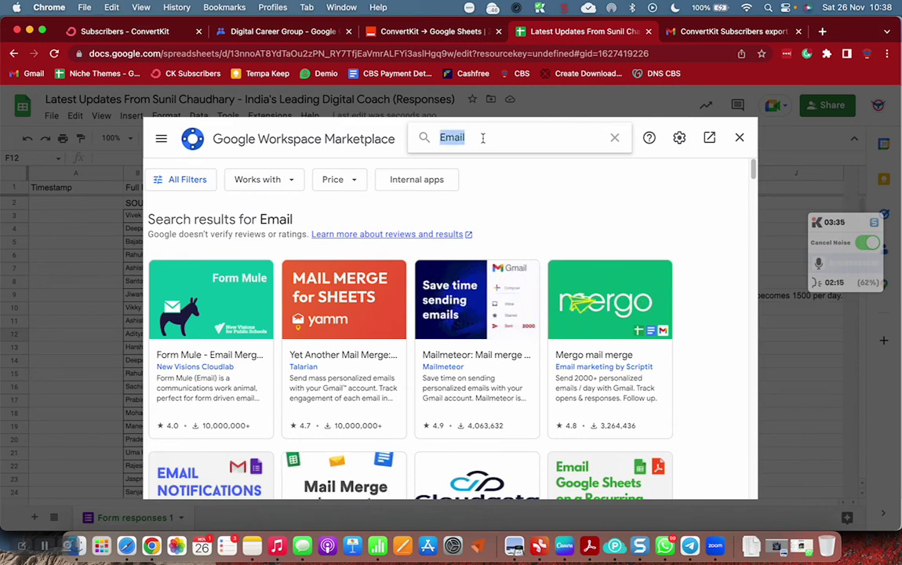
pyautogui.write('mail mer')
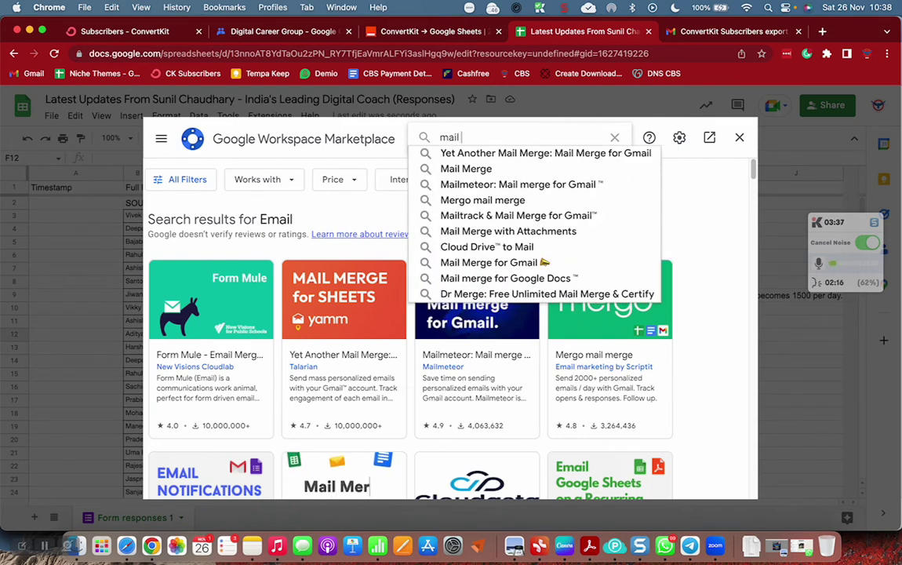
pyautogui.write('ge')
pyautogui.press('Return')
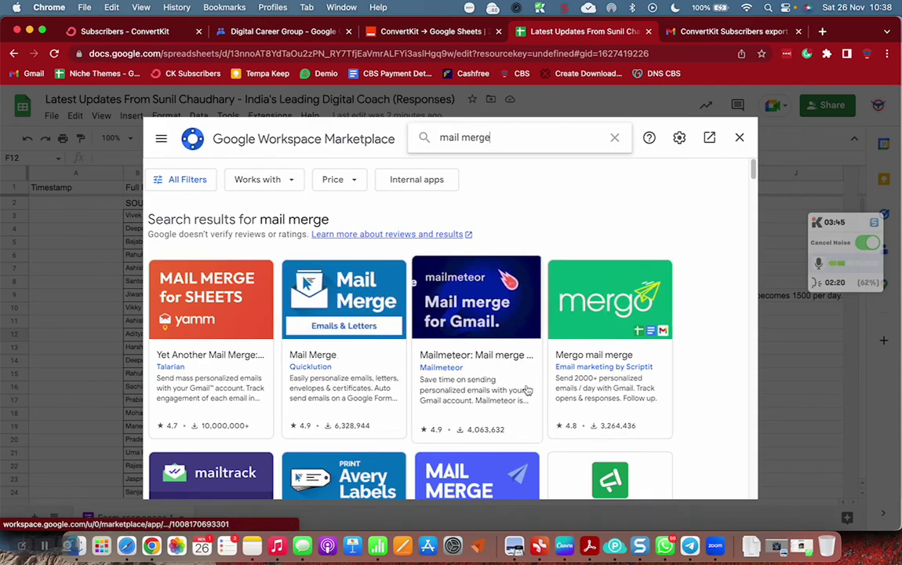
pyautogui.scroll(-5, 526, 389)
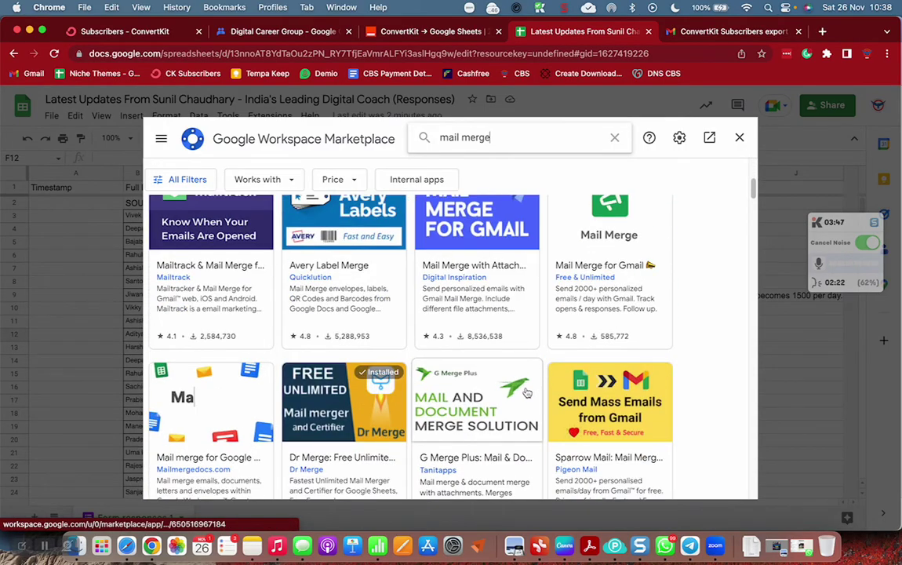
pyautogui.scroll(-3, 526, 392)
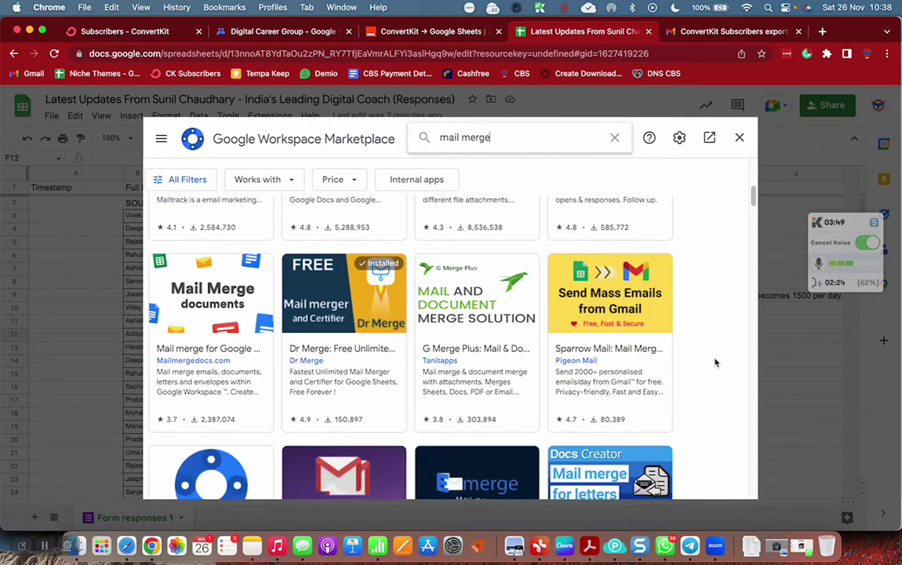
pyautogui.scroll(-5, 714, 363)
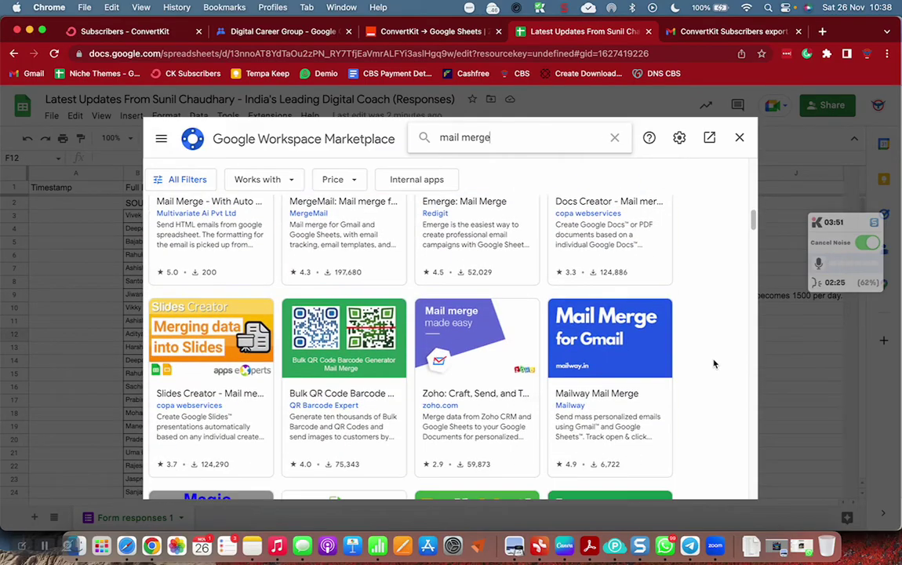
pyautogui.scroll(-4, 714, 363)
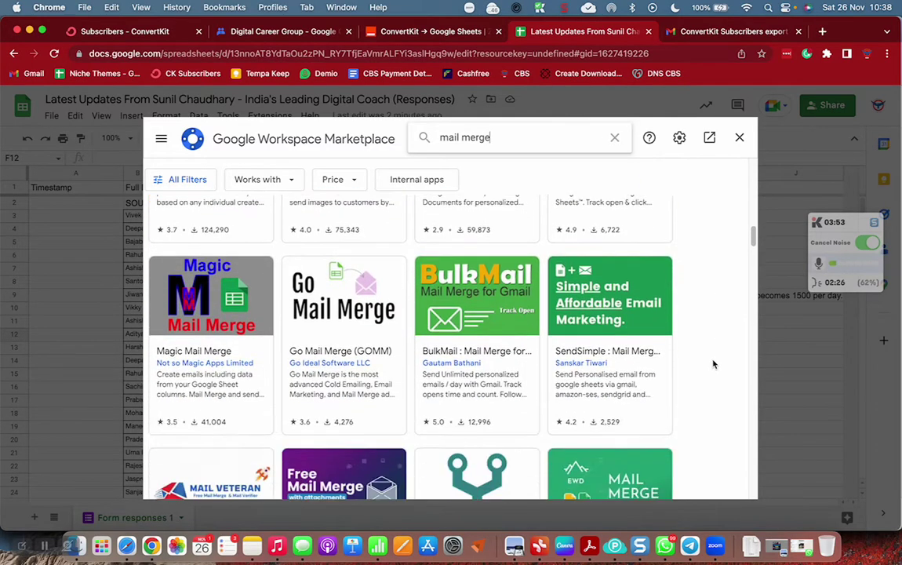
pyautogui.scroll(-6, 714, 363)
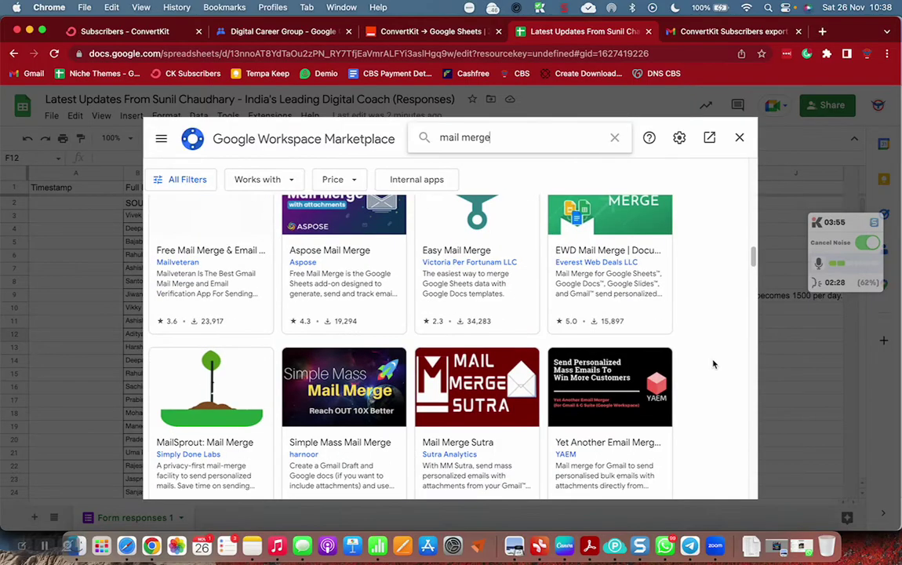
pyautogui.scroll(-5, 714, 363)
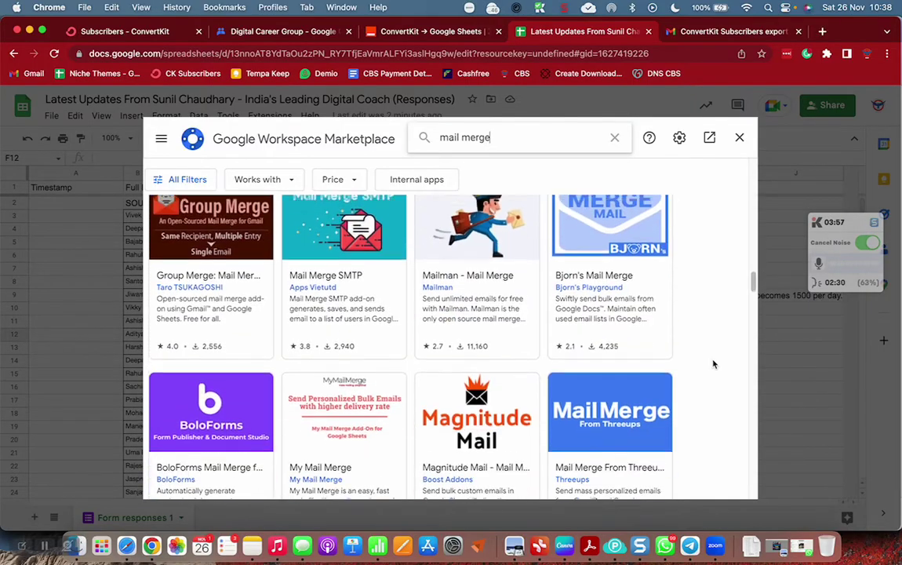
pyautogui.scroll(-10, 714, 363)
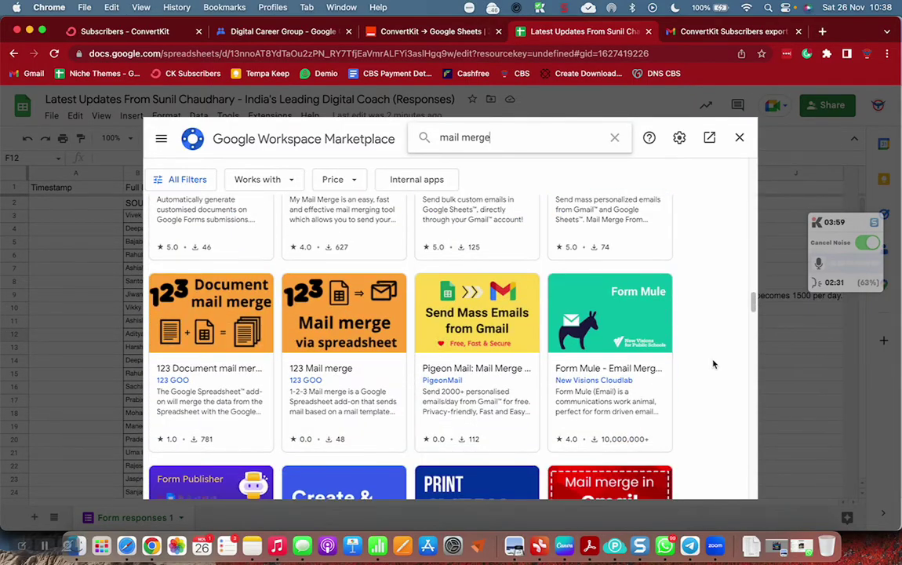
pyautogui.scroll(-10, 713, 363)
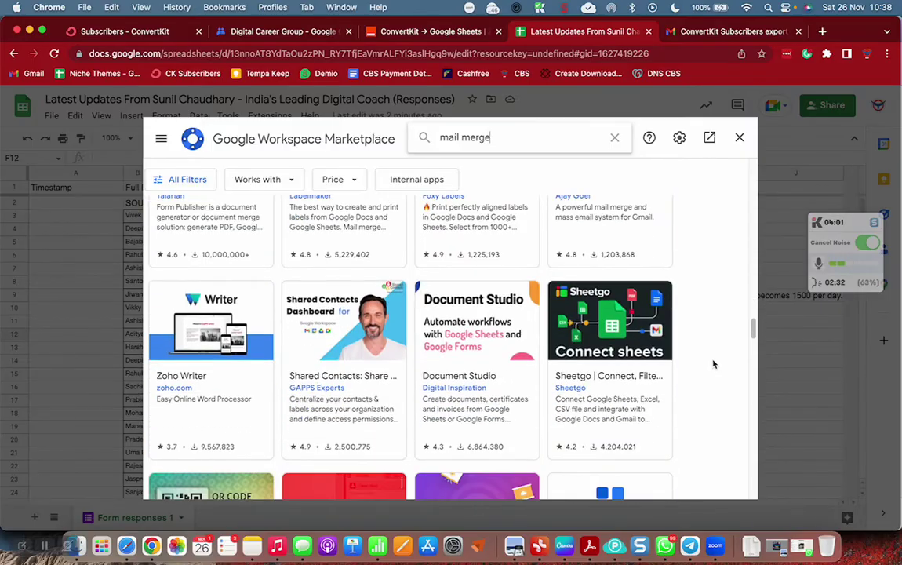
pyautogui.scroll(-10, 714, 363)
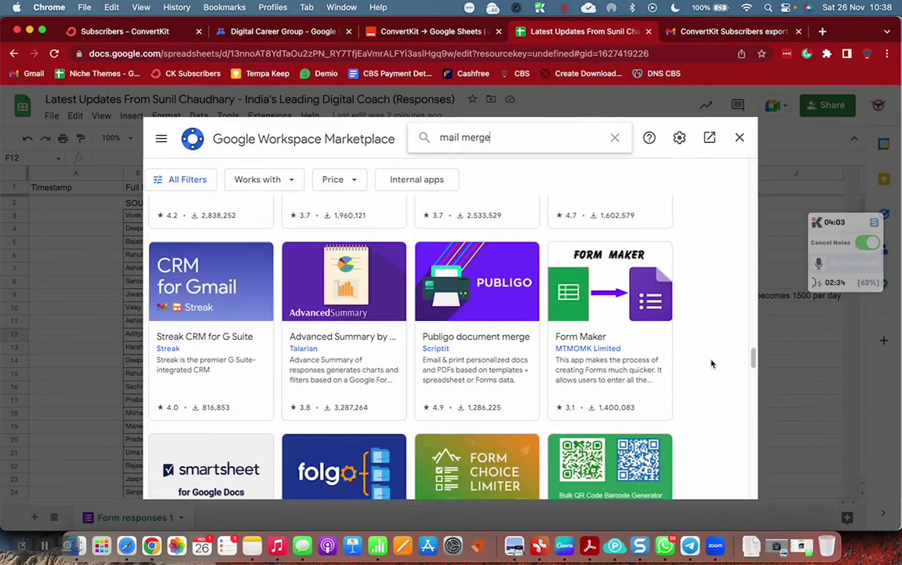
pyautogui.scroll(-5, 711, 363)
# - Search for 'dr merge', pick the Dr Merge suggestion and open its Marketplace listing
pyautogui.tripleClick(468, 138)
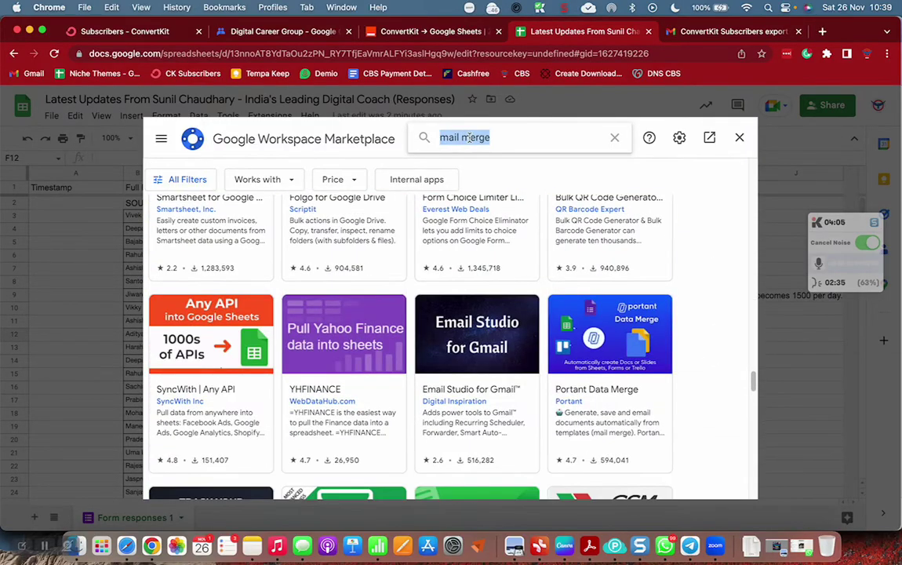
pyautogui.write('dr merge')
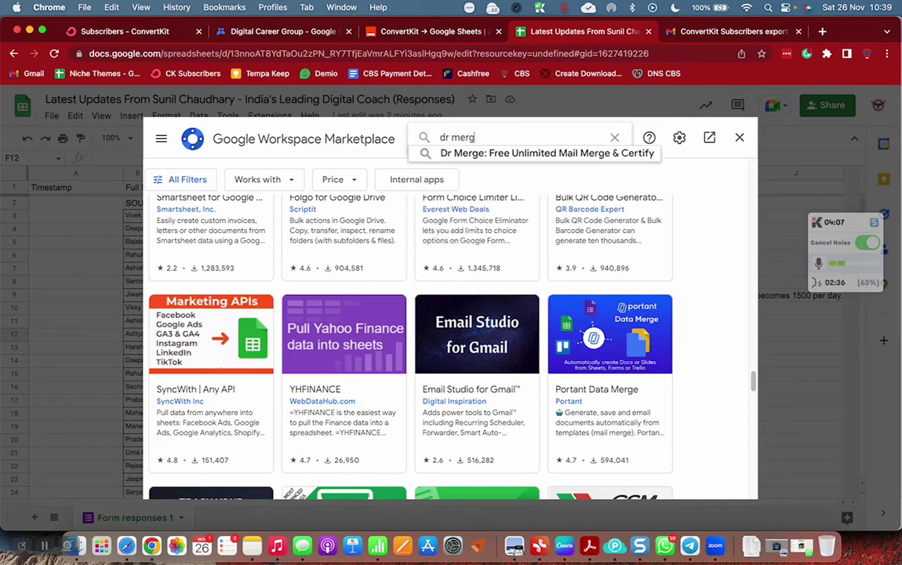
pyautogui.press('Return')
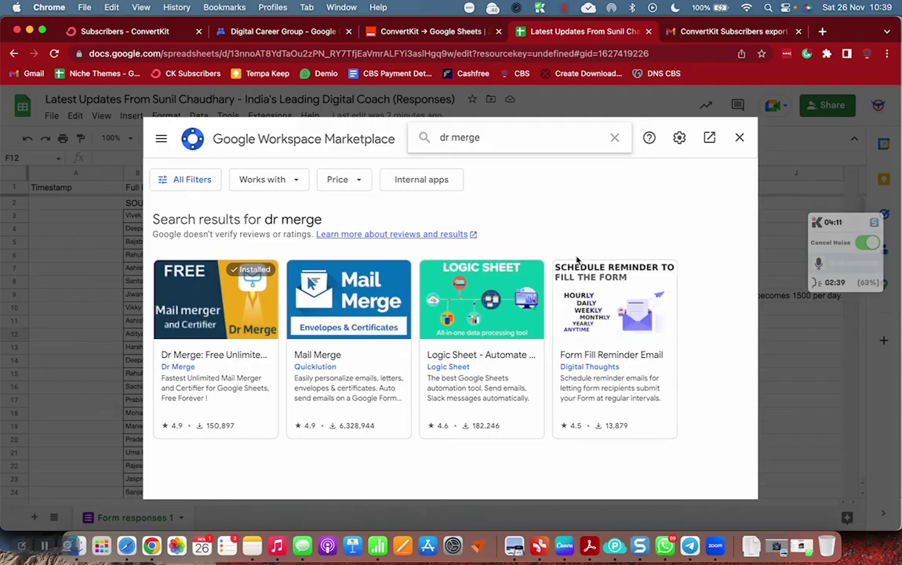
pyautogui.tripleClick(487, 138)
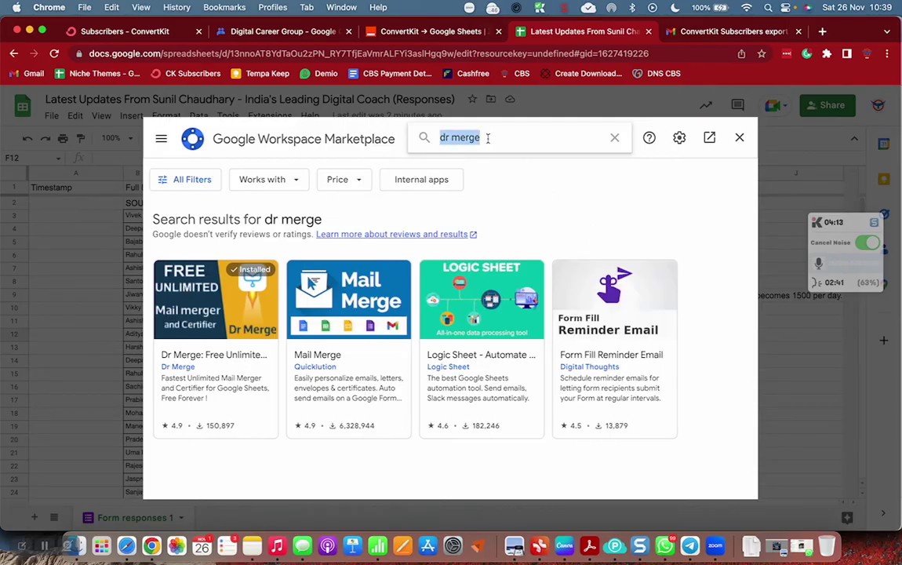
pyautogui.write('dr mer')
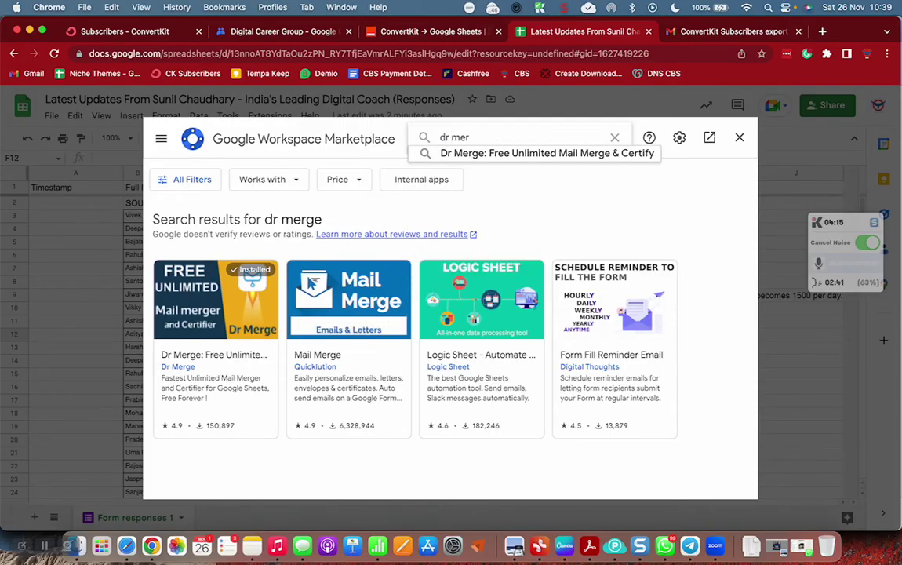
pyautogui.click(506, 159)
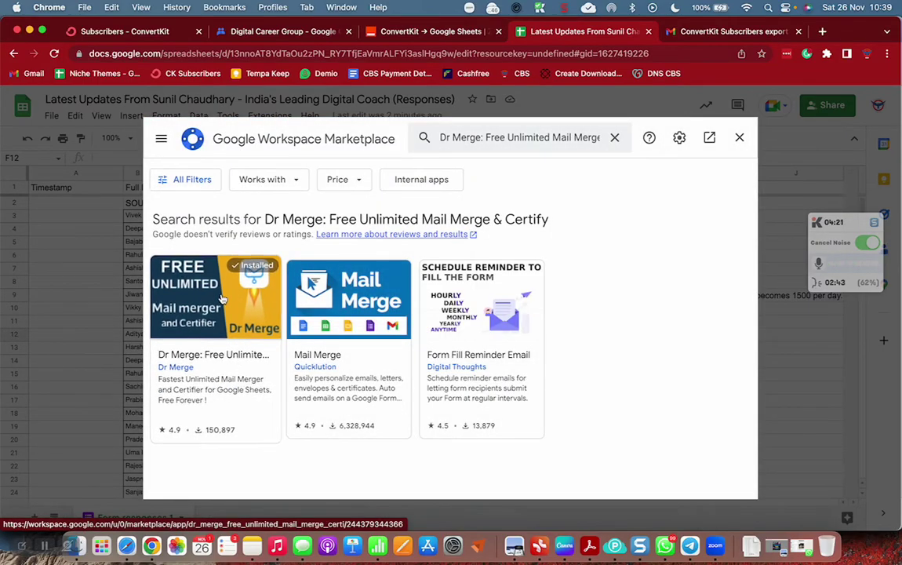
pyautogui.click(199, 265)
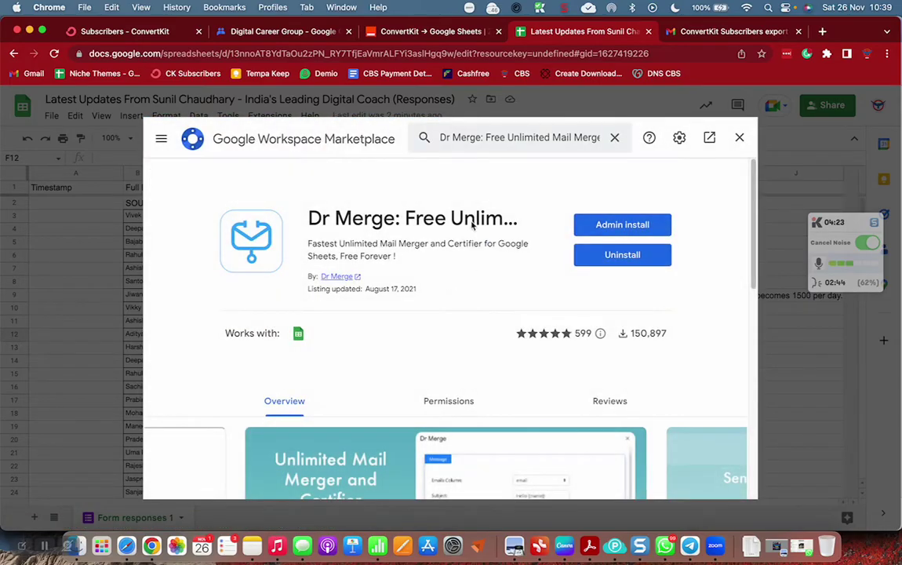
# - Highlight the unlimited mail merger claim, the description and the Dr Merge title in the listing
pyautogui.moveTo(339, 244); pyautogui.dragTo(308, 249)
pyautogui.click(360, 268)
pyautogui.click(429, 262)
pyautogui.click(349, 257)
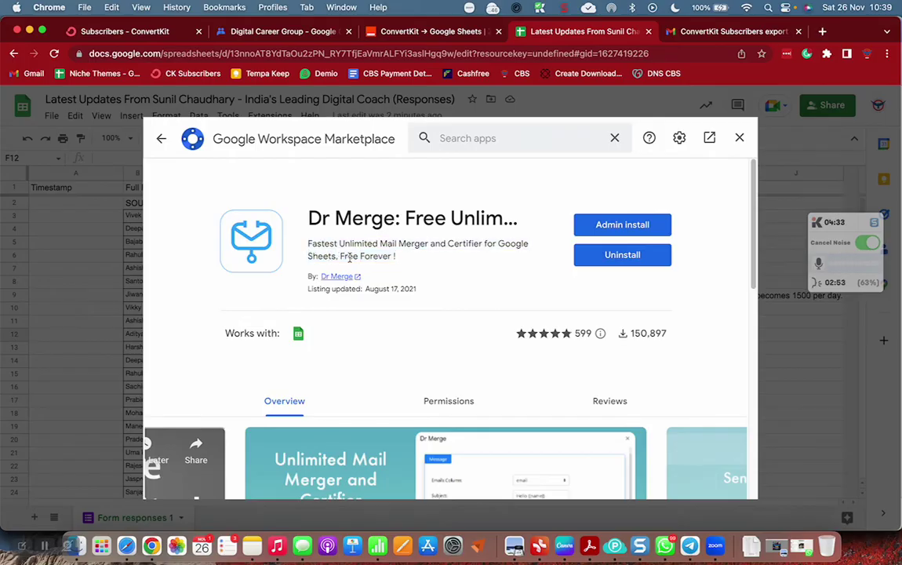
pyautogui.tripleClick(318, 244)
pyautogui.click(371, 239)
pyautogui.moveTo(308, 218); pyautogui.dragTo(506, 220)
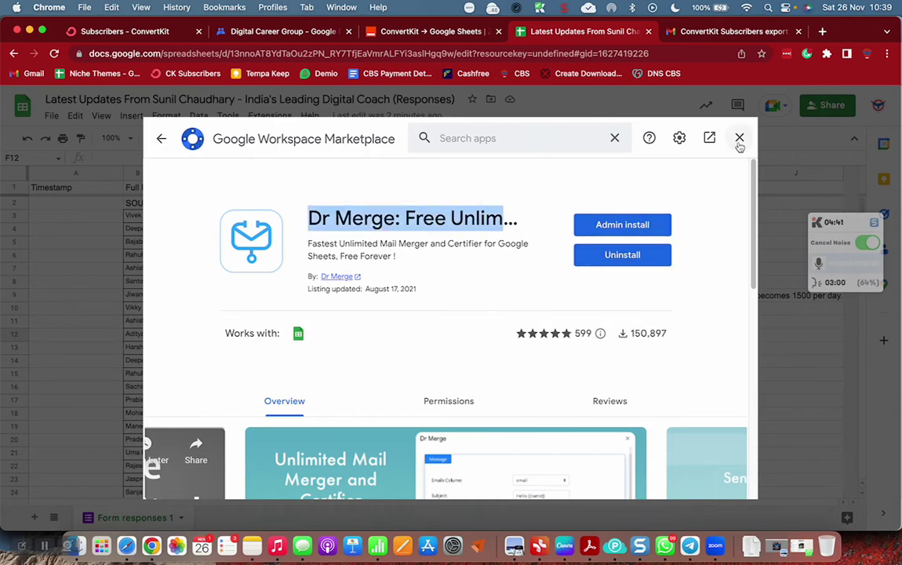
# - Close the Marketplace and launch Dr Merge from the Extensions menu
pyautogui.press('Escape')
pyautogui.click(334, 215)
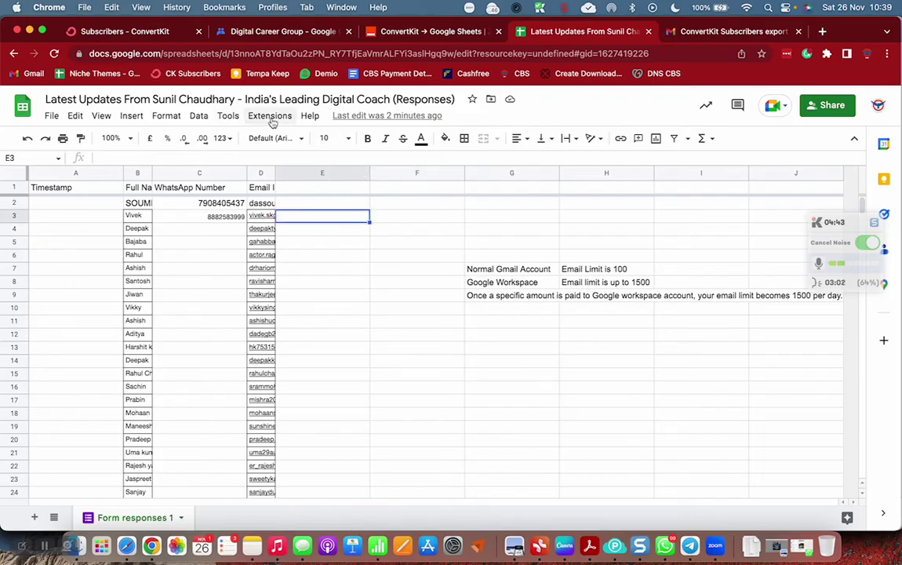
pyautogui.click(270, 115)
pyautogui.moveTo(344, 241)
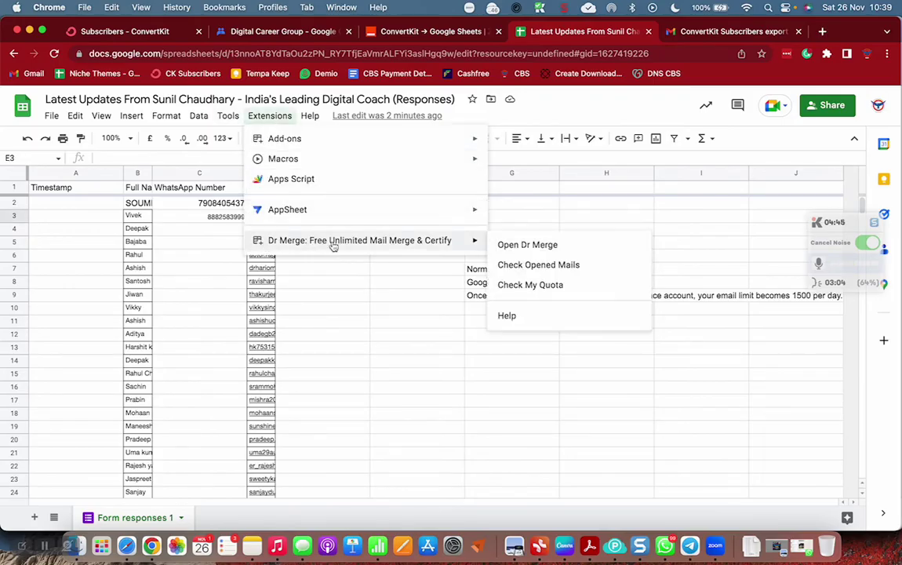
pyautogui.click(536, 249)
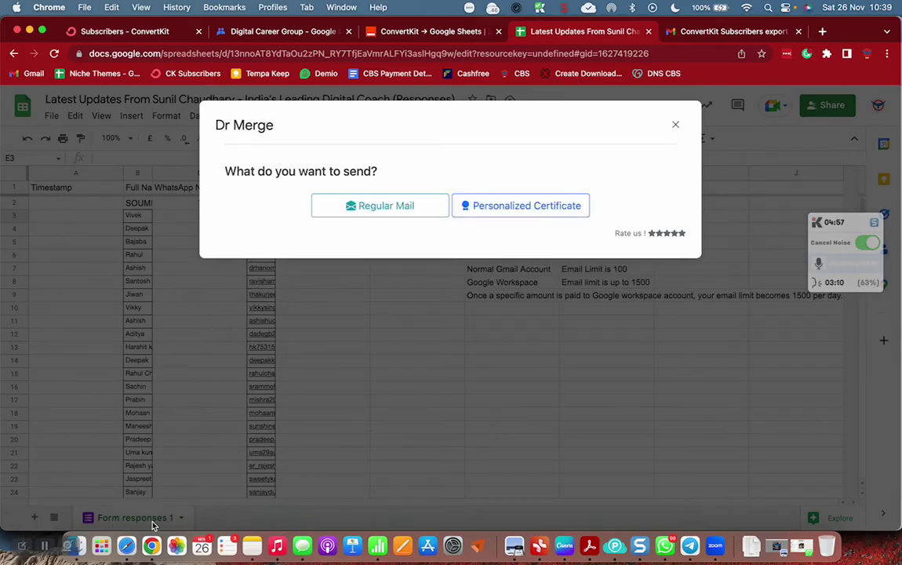
# - Choose Regular Mail from the Form responses 1 sheet and start a new message
pyautogui.click(367, 202)
pyautogui.click(401, 253)
pyautogui.click(392, 223)
pyautogui.click(458, 300)
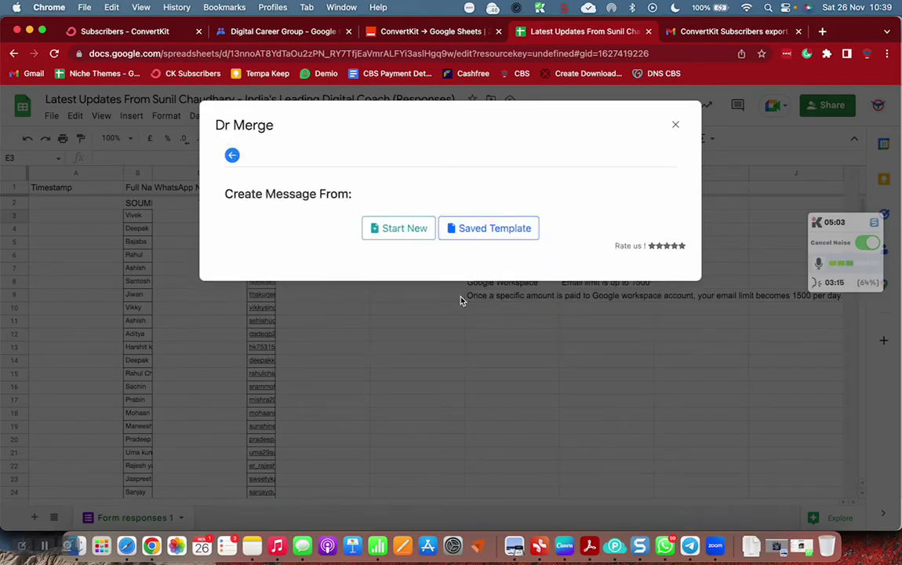
pyautogui.click(400, 231)
# - Set the emails column to Email Id and the subject to 'Register For My upcoming FREE Master Class'
pyautogui.click(424, 239)
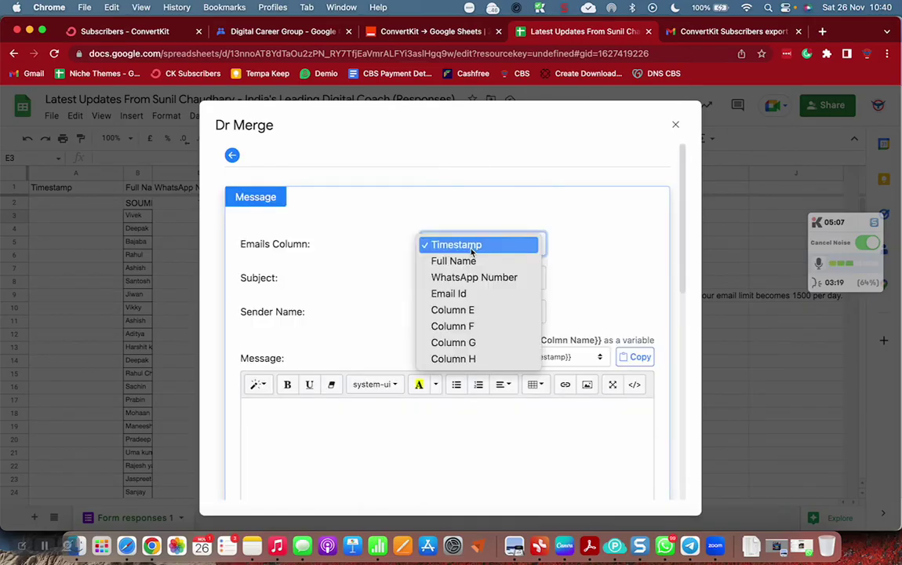
pyautogui.click(448, 293)
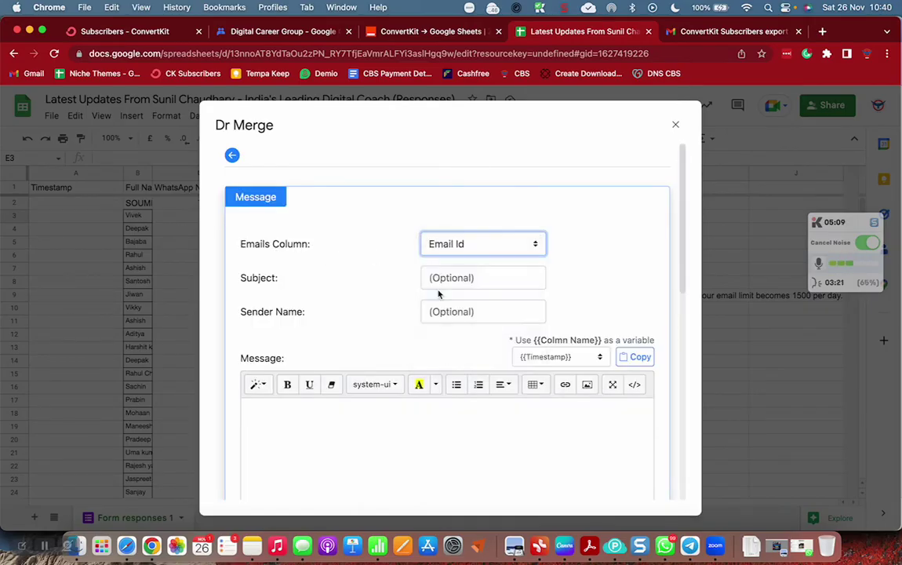
pyautogui.click(461, 279)
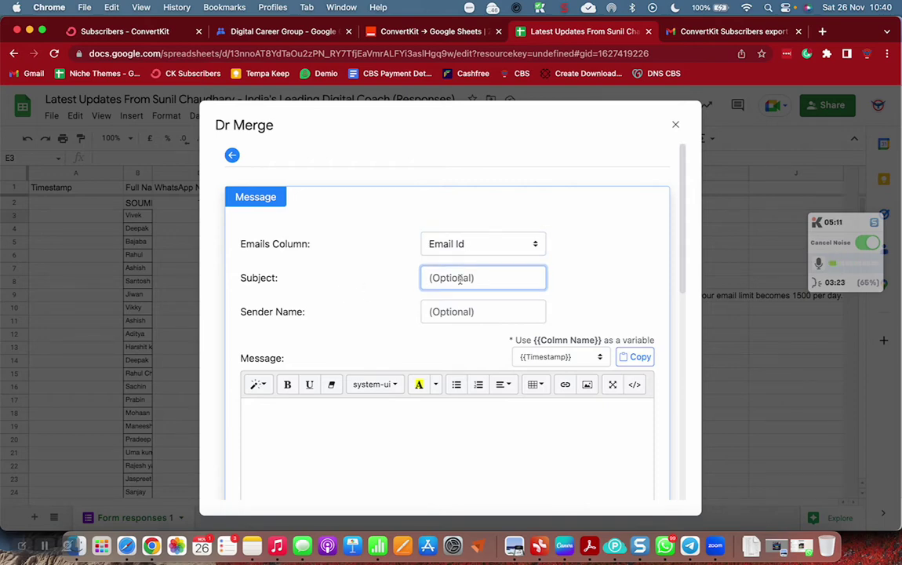
pyautogui.write('Register For')
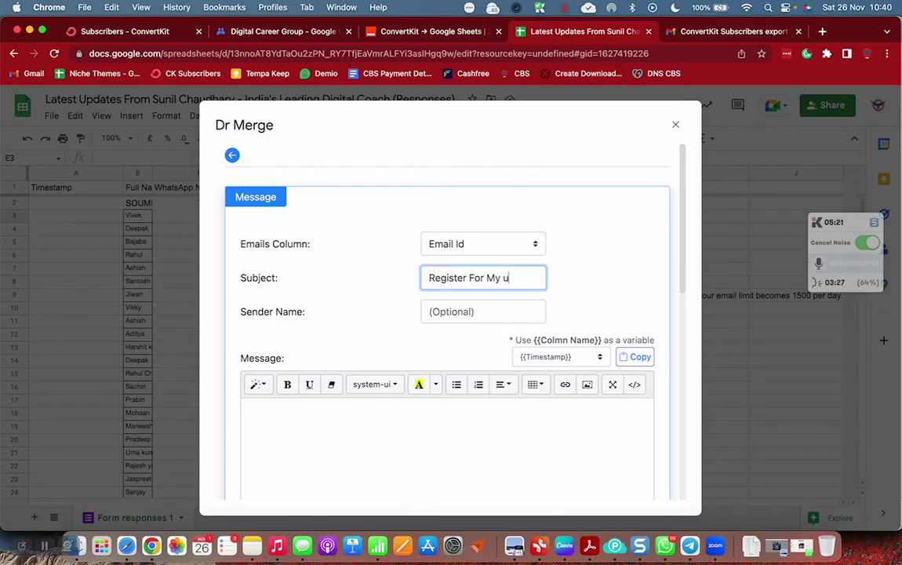
pyautogui.write('My upcoming FREE Mast')
pyautogui.write('er Class')
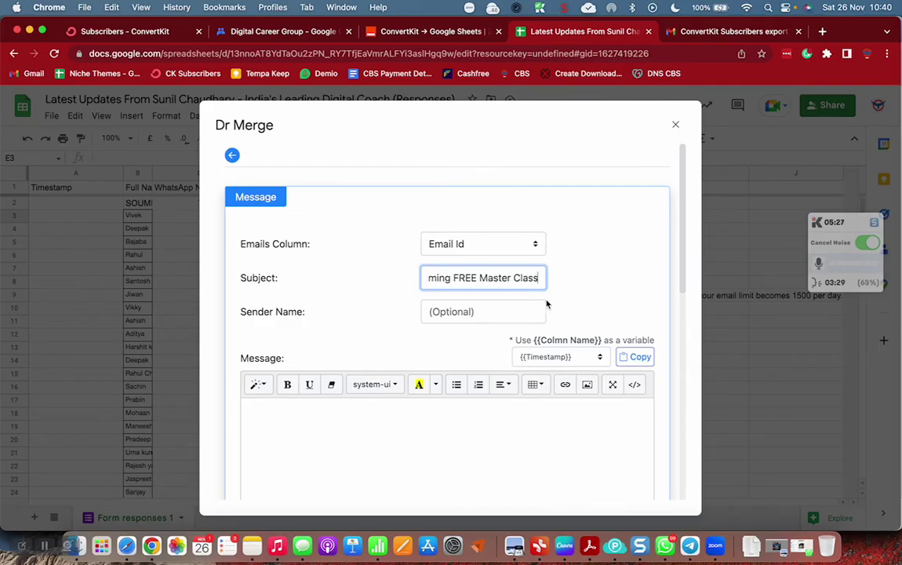
pyautogui.press('super+Left')
pyautogui.hotkey('shift', 'alt', 'Right')
pyautogui.press('shift+super+Right')
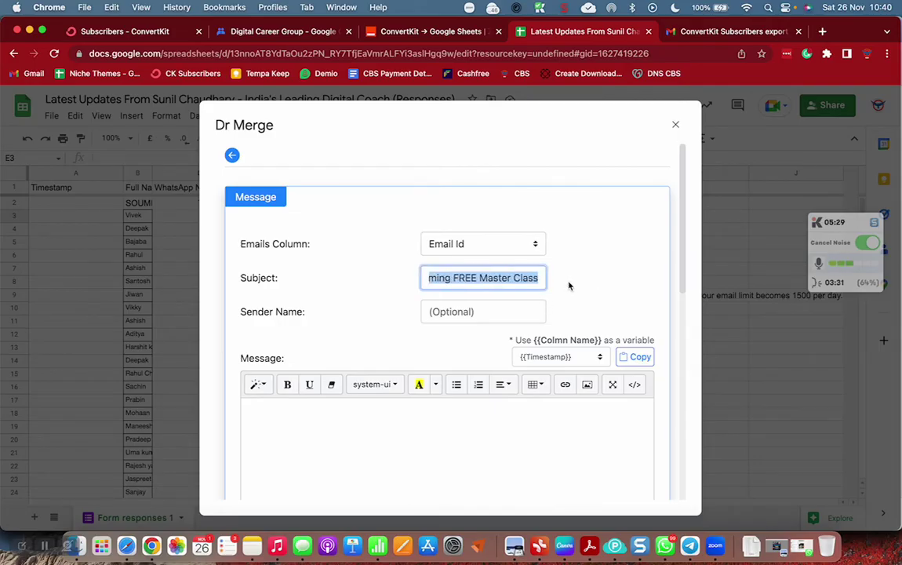
pyautogui.click(582, 282)
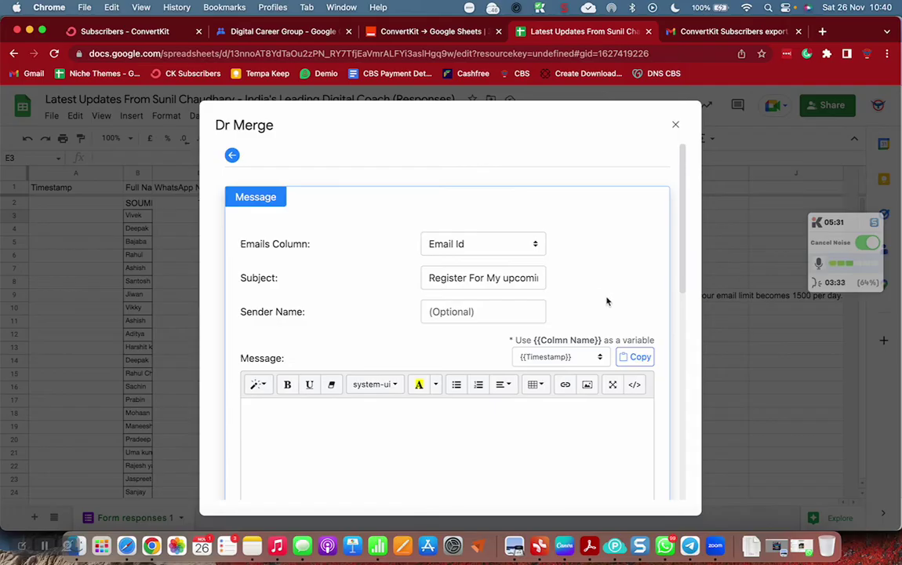
# - Fill in Sender Name with the sender's name followed by 'Digital Coach'
pyautogui.click(522, 311)
pyautogui.write('Sunil ')
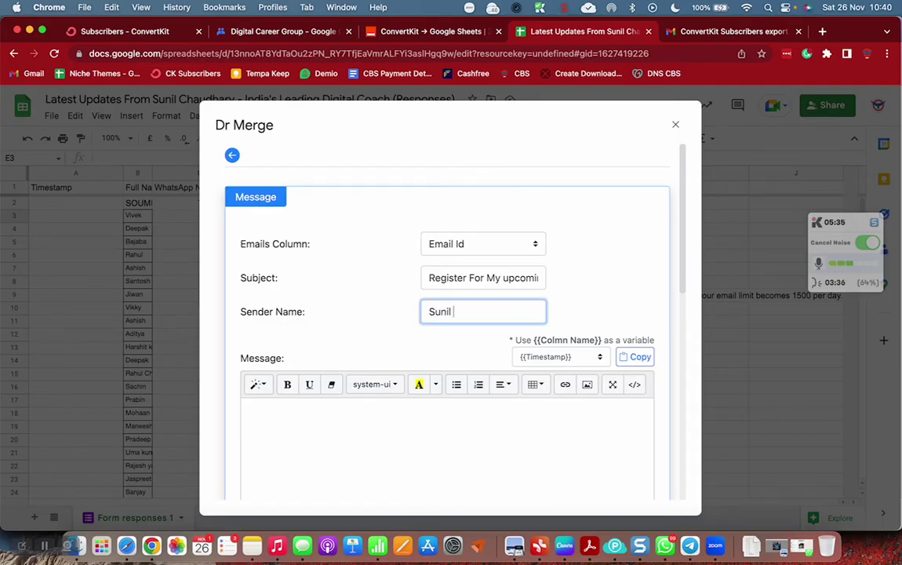
pyautogui.write('Cjha')
pyautogui.write('haudhary')
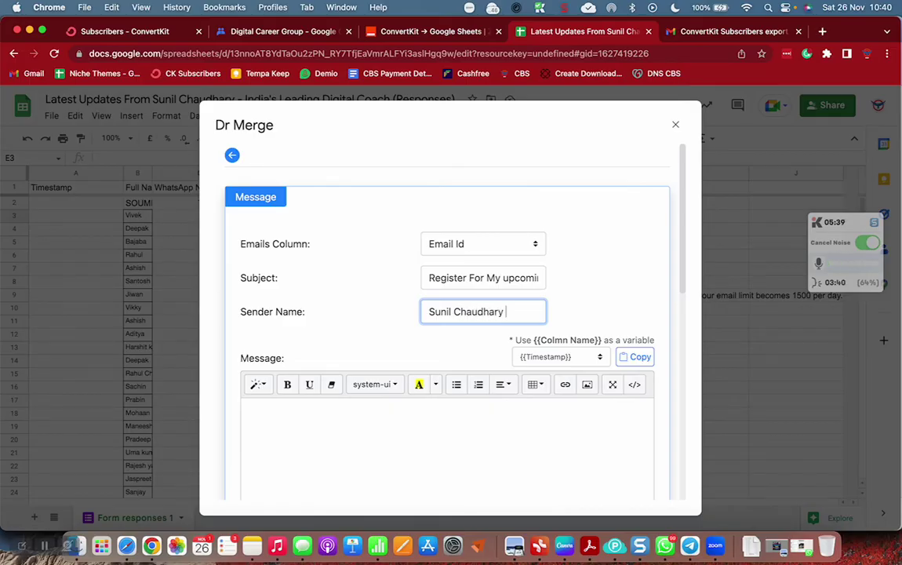
pyautogui.write(' Digital Coach')
pyautogui.click(450, 421)
# - Start the message with a 'Hey {{Full Name}}' greeting using the Full Name column variable
pyautogui.scroll(-2, 576, 344)
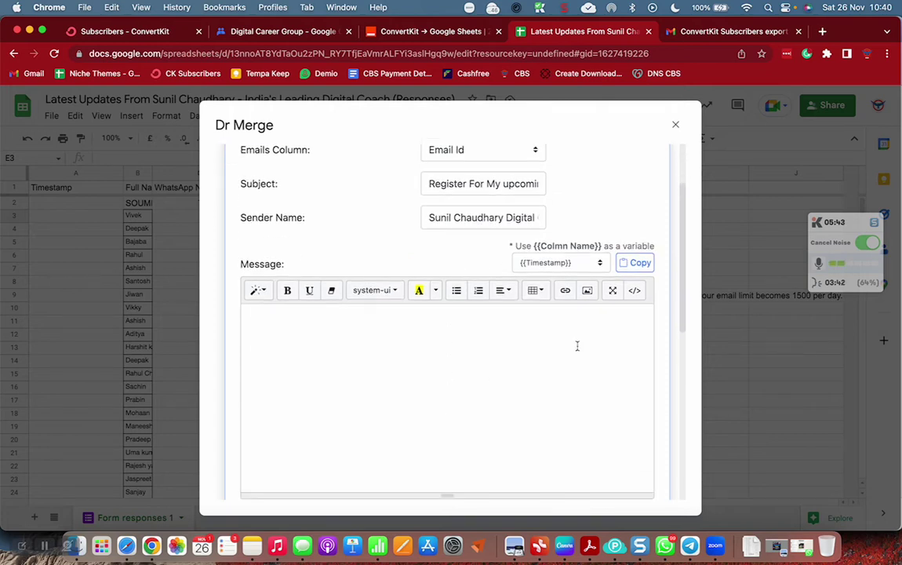
pyautogui.click(569, 265)
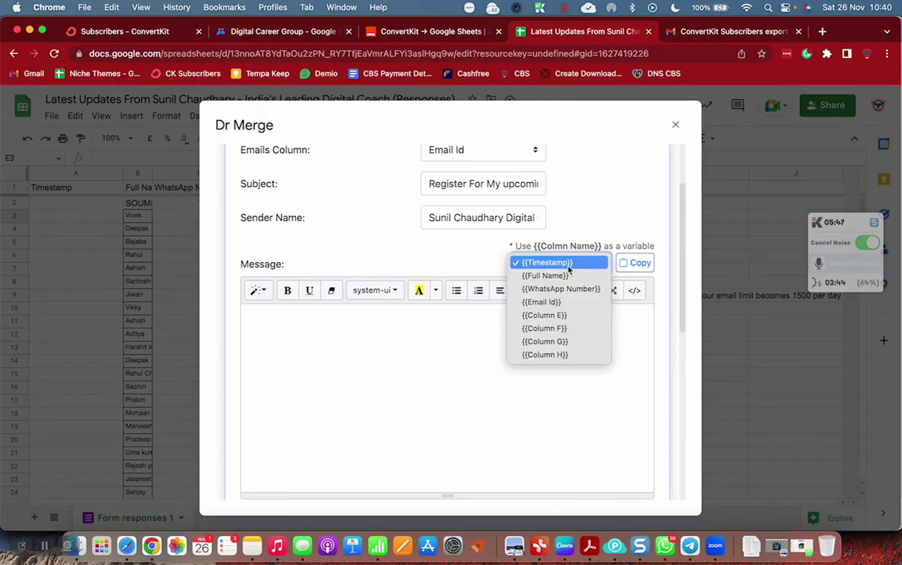
pyautogui.click(316, 366)
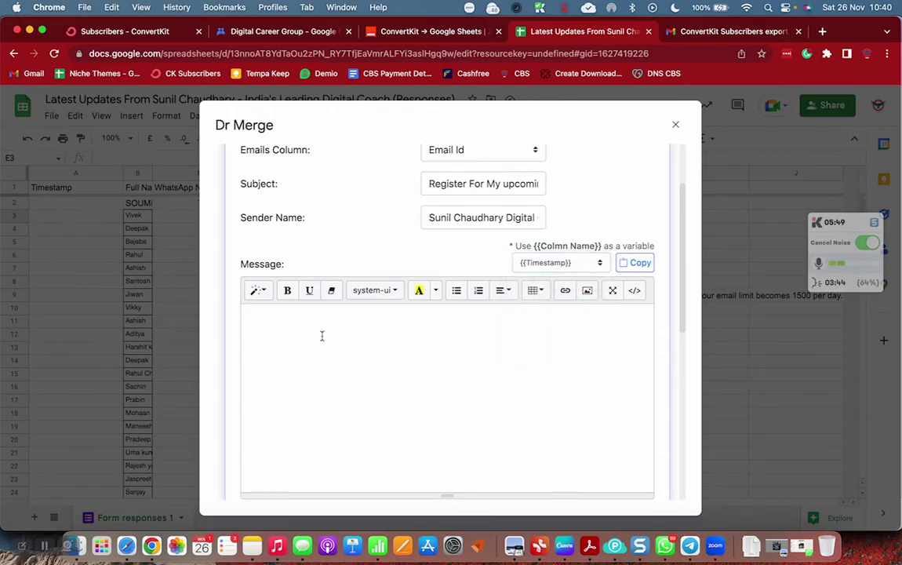
pyautogui.write('Hey')
pyautogui.click(558, 263)
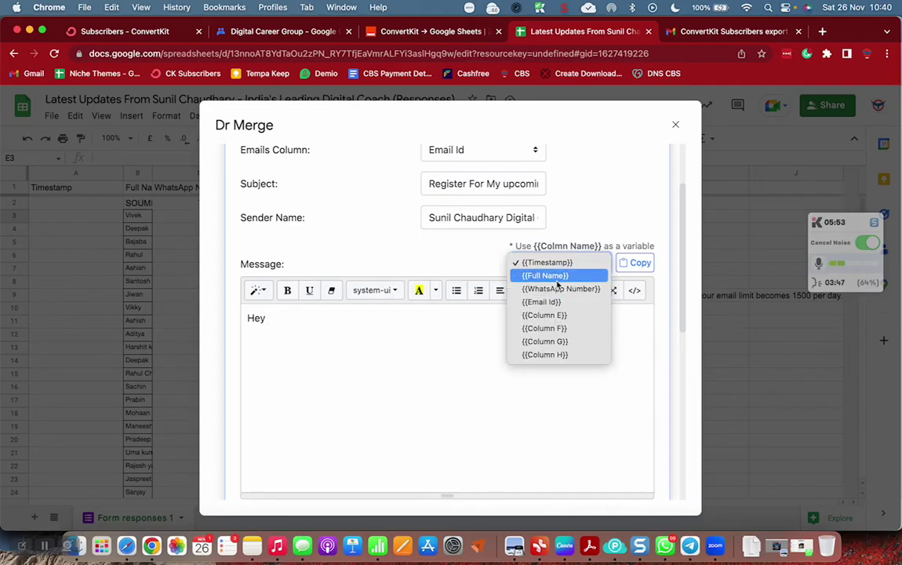
pyautogui.click(554, 275)
pyautogui.click(635, 264)
pyautogui.click(336, 318)
pyautogui.press('cmd+v')
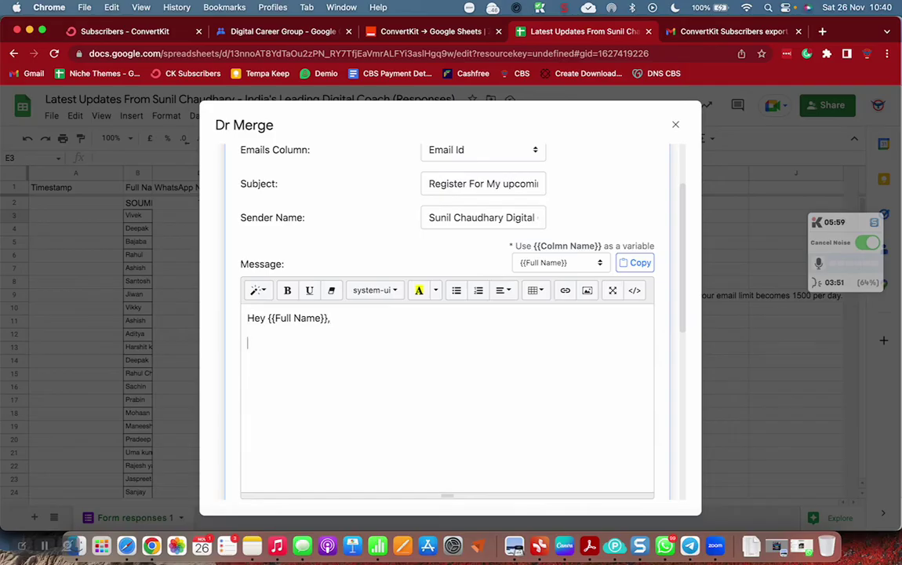
# - Add a paragraph thanking readers for being a precious part of the community of Subscribers
pyautogui.press('Return')
pyautogui.write('Thanks for being a preci')
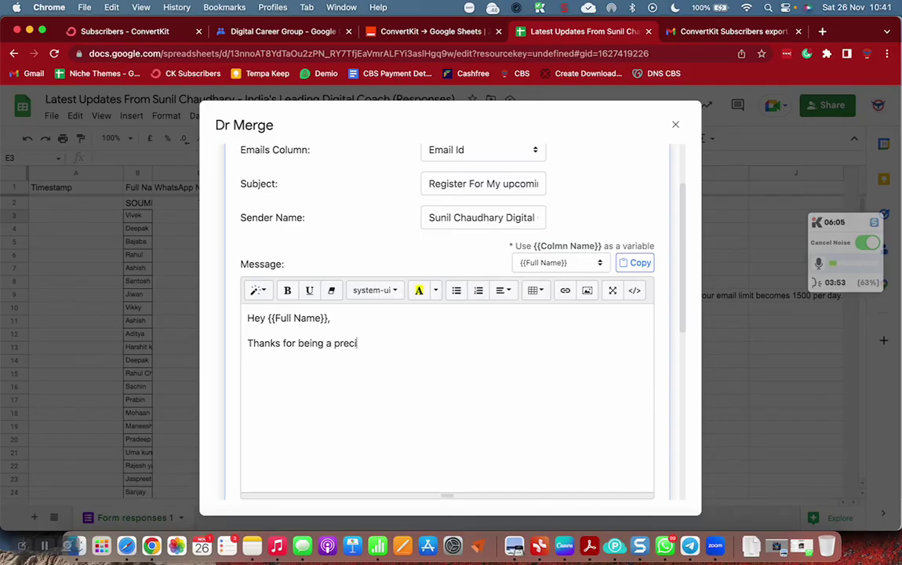
pyautogui.write('ous part of my community')
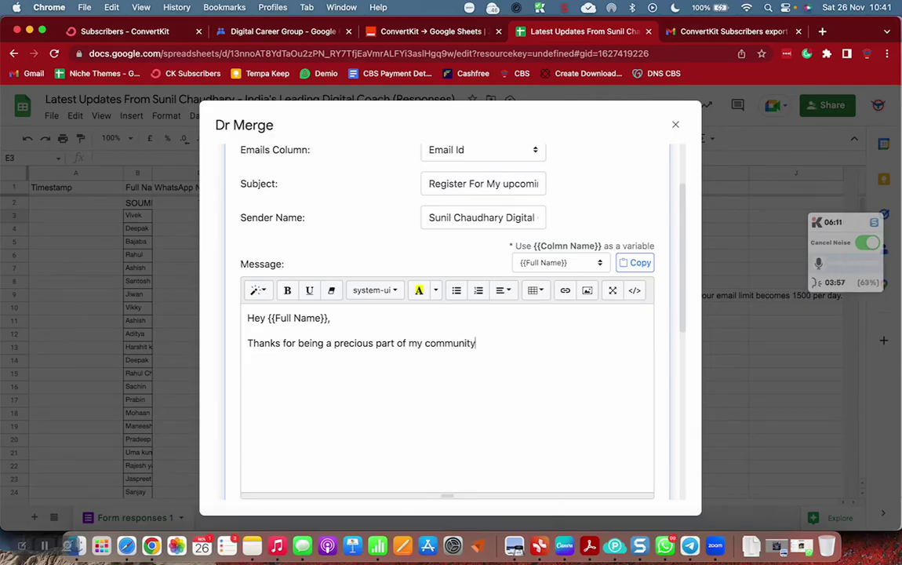
pyautogui.write('. I appreciate your')
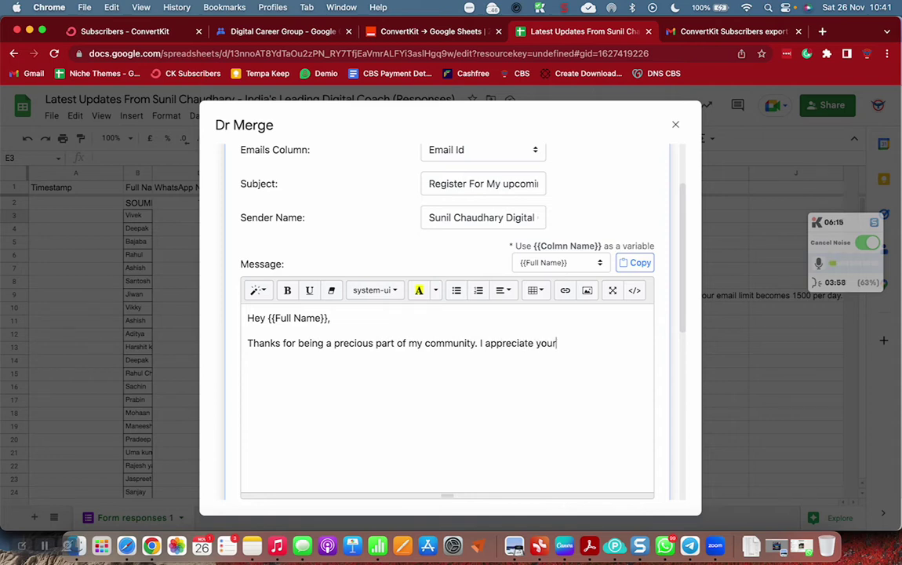
pyautogui.write(' interest in creating mult')
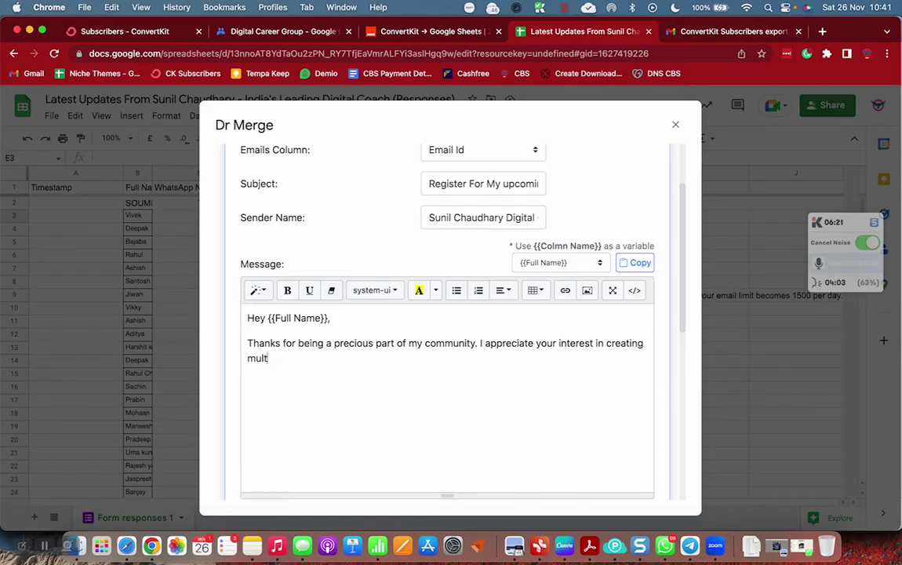
pyautogui.write('oipleiple sources of Passi')
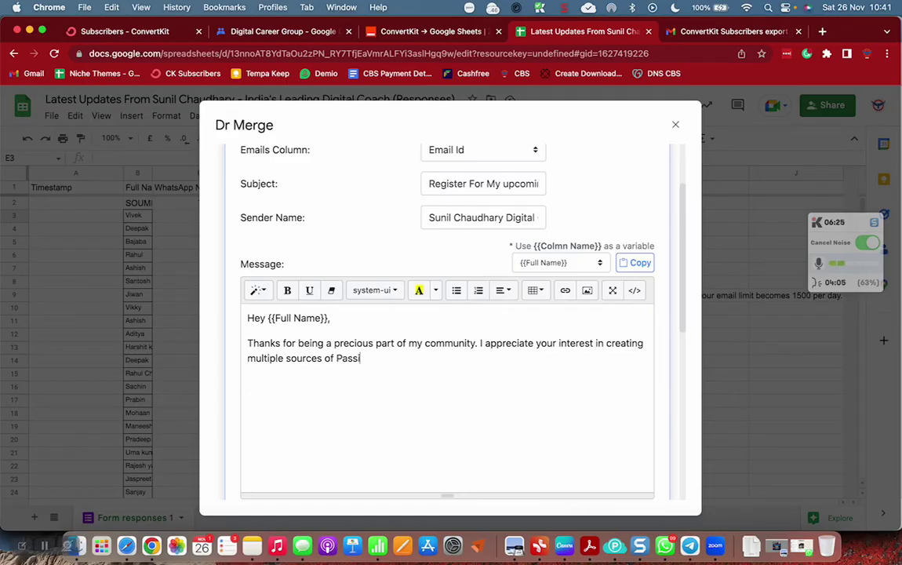
pyautogui.write('ve Incomh')
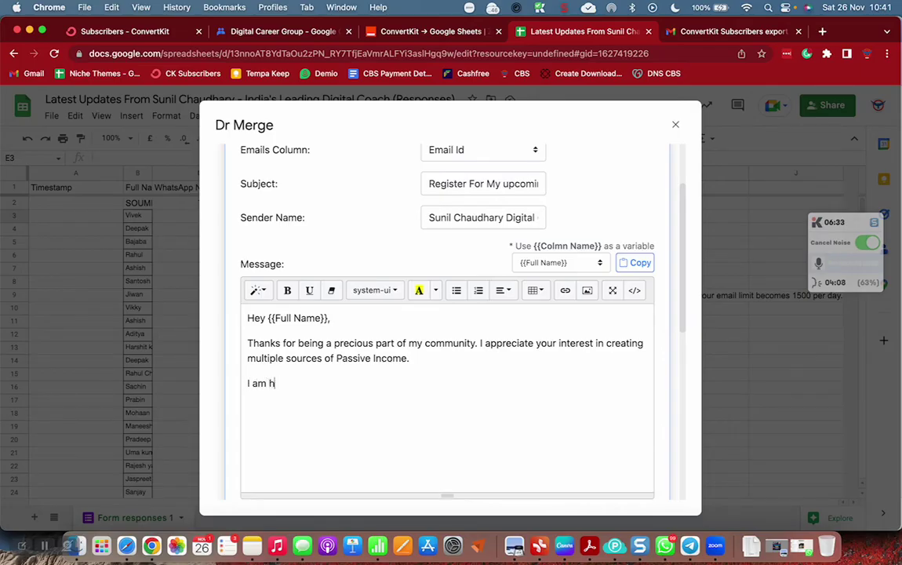
pyautogui.write('aveg FREE Master Class ')
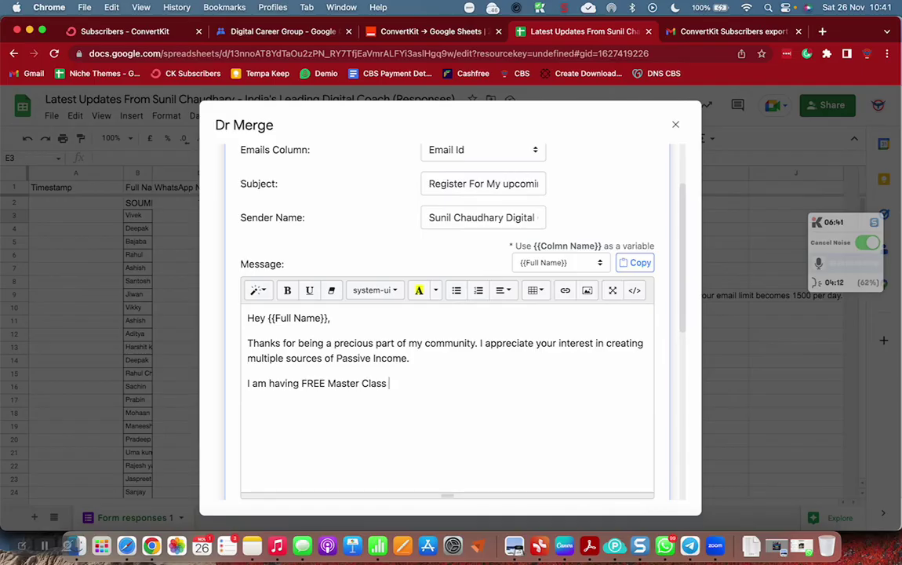
pyautogui.write('for all of my Subscribers')
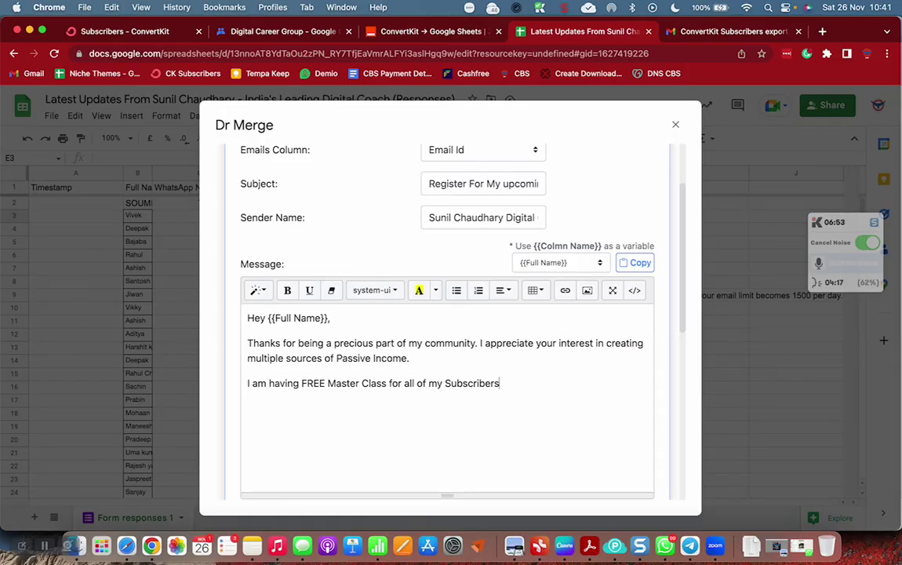
pyautogui.write('.')
# - Add the FREE Master Class 'Register HERE' paragraph listing Blogging, Adsense, Affiliate Marketing and Digital Coach topics
pyautogui.press('Return')
pyautogui.write('Go Ahead and Register ')
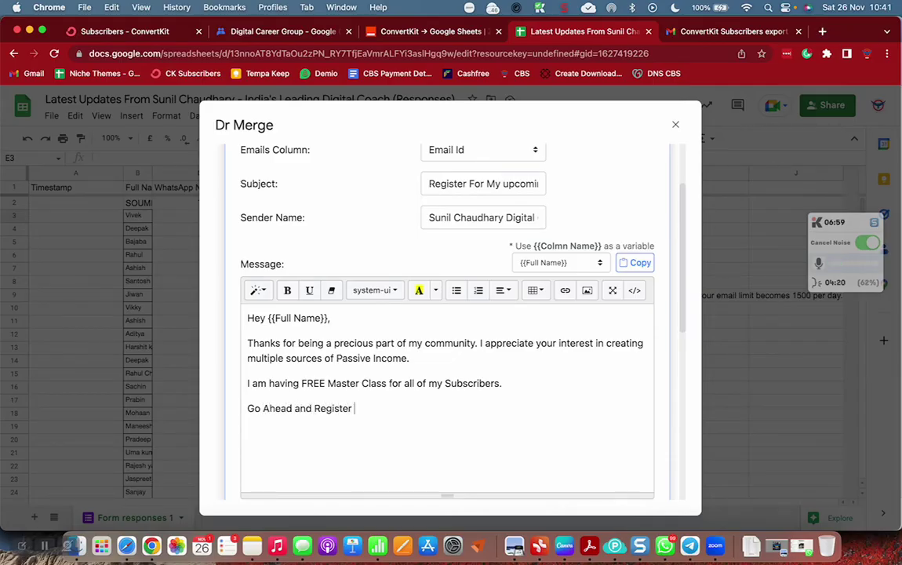
pyautogui.write('for the FREE')
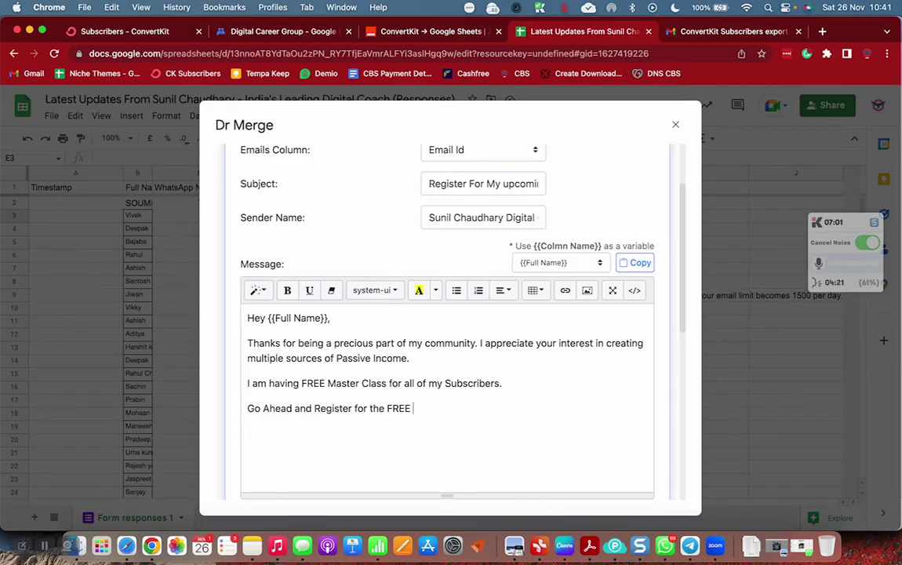
pyautogui.write('aster Class')
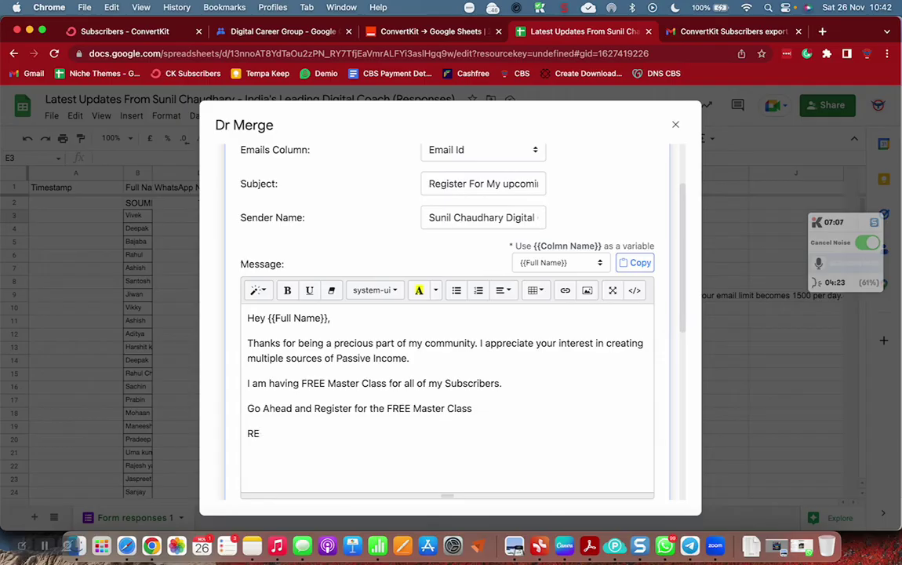
pyautogui.write('ister HERE.')
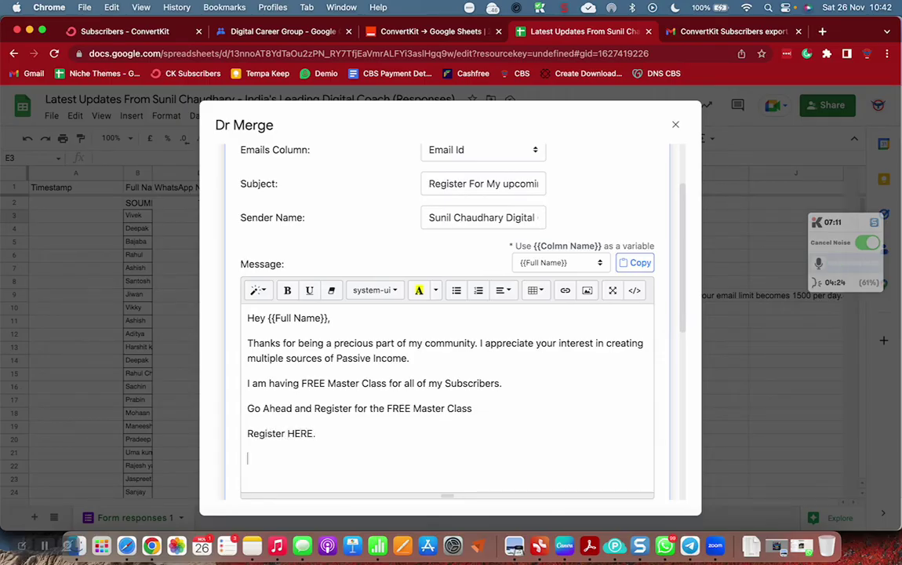
pyautogui.write(' See you in the li')
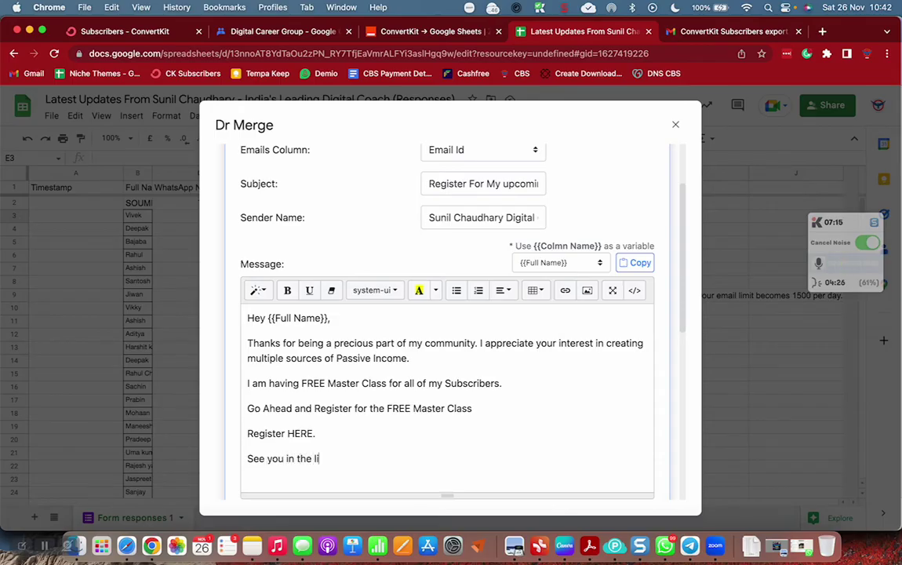
pyautogui.write('ve session. I would')
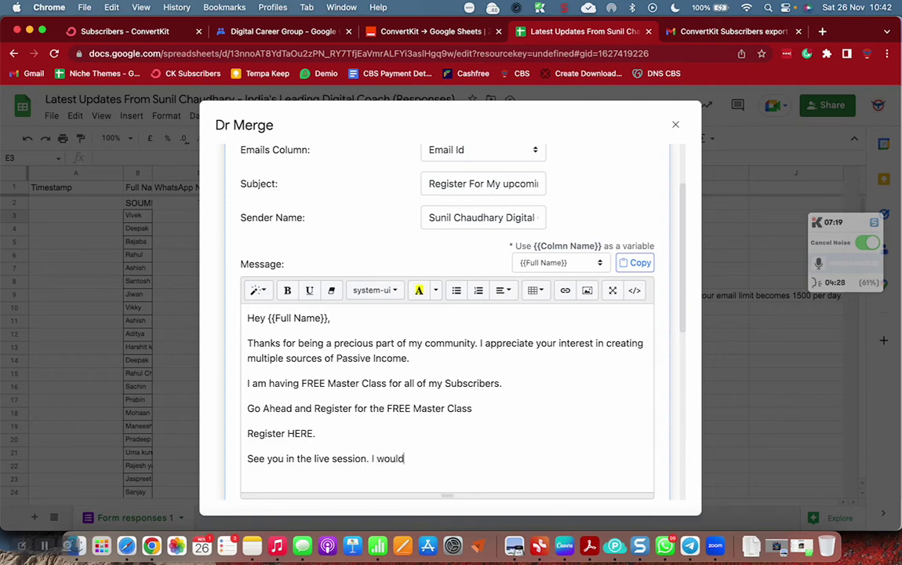
pyautogui.press('BackSpace')
pyautogui.write('ill answer you all questions related to Blogging, Adsens')
pyautogui.press('BackSpace')
pyautogui.press('BackSpace')
pyautogui.write('nse')
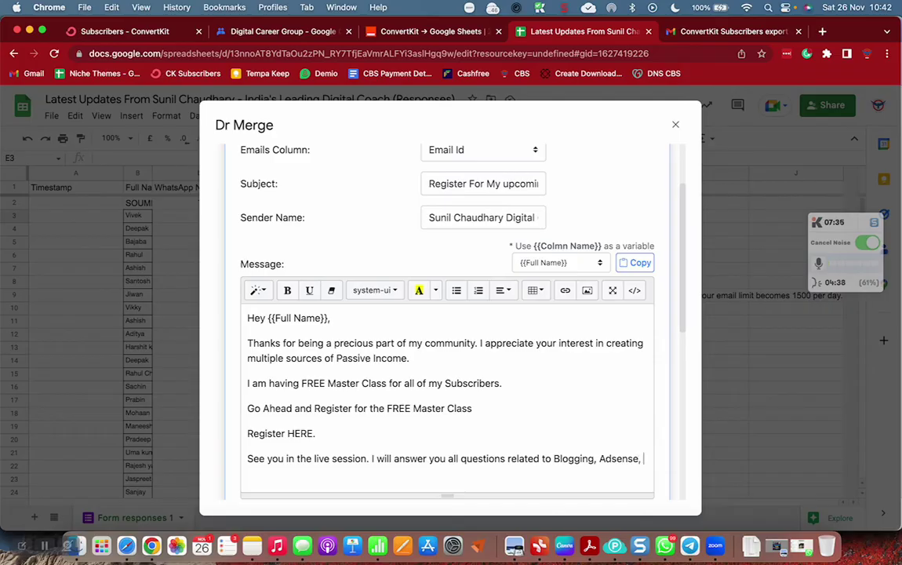
pyautogui.write(', Affil')
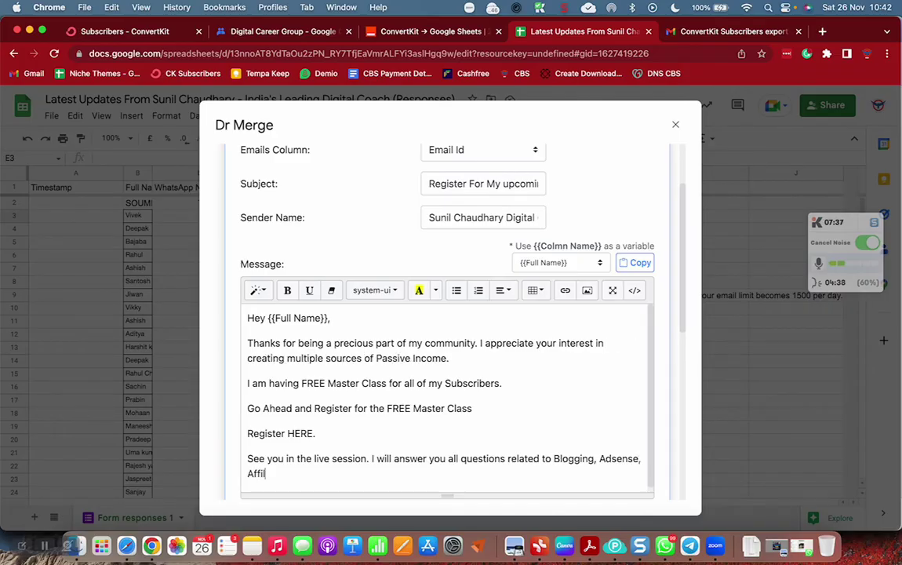
pyautogui.write('iate Marketing, Influencer ')
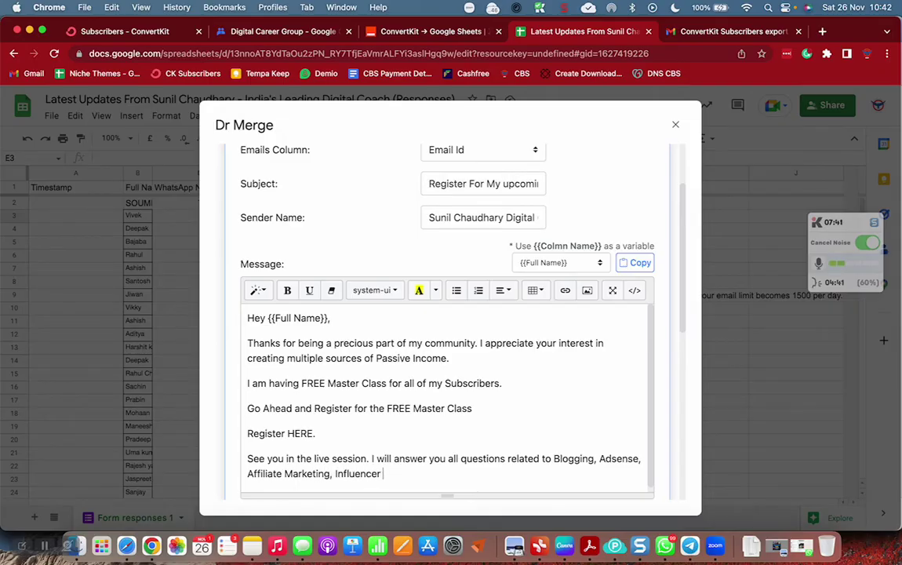
pyautogui.write('Marketing, Rundn')
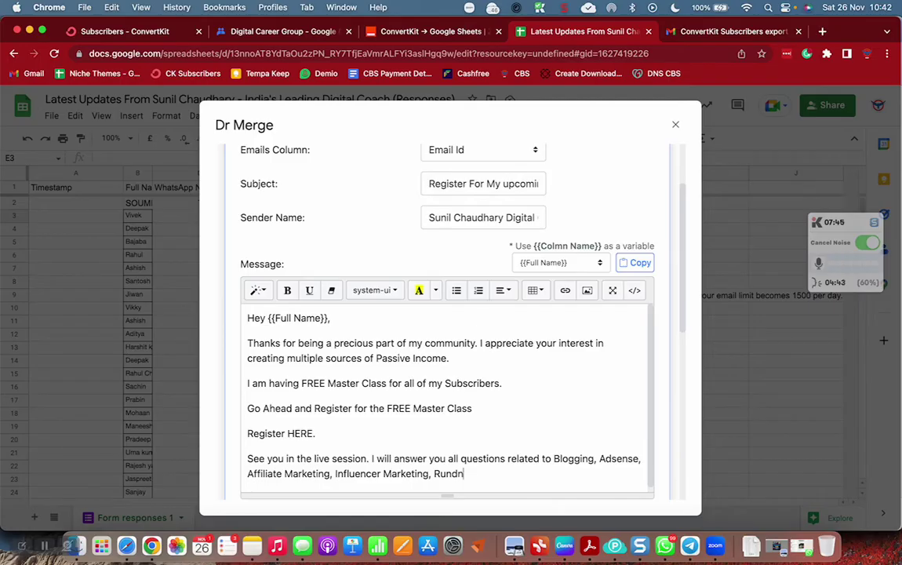
pyautogui.write('ing Social Meida')
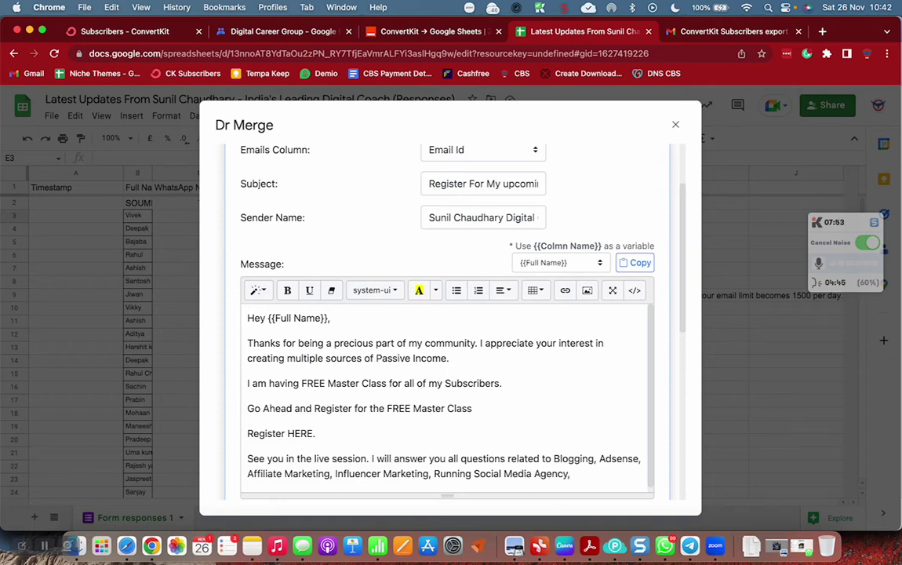
pyautogui.write('and Becoming a Digital COach')
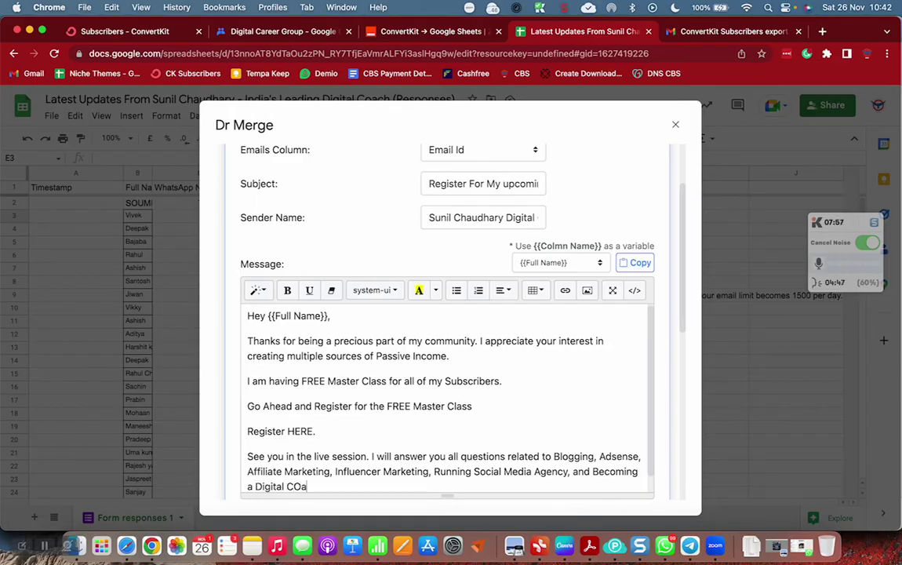
pyautogui.press('BackSpace')
pyautogui.press('BackSpace')
pyautogui.press('BackSpace')
pyautogui.press('BackSpace')
pyautogui.write('oach.')
# - Sign off with 'Cheers', the sender's name and 'India's Leading Digital Coach'
pyautogui.press('Return')
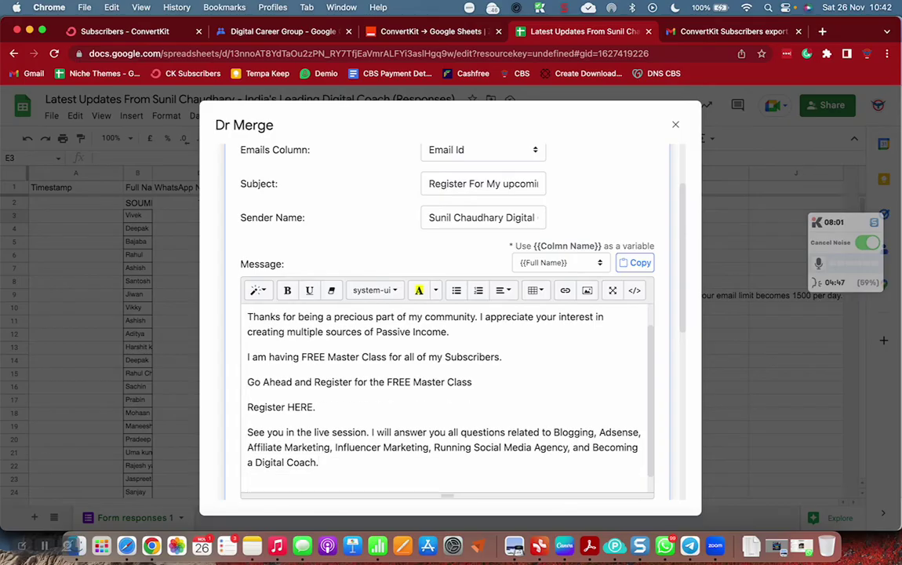
pyautogui.write('Cheers')
pyautogui.press('Return')
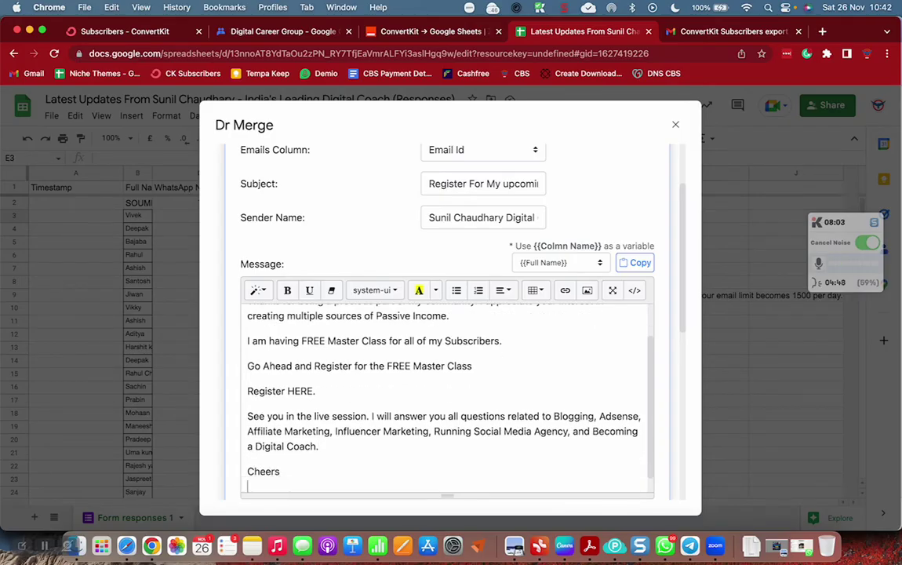
pyautogui.write('Sunil Chaudhary')
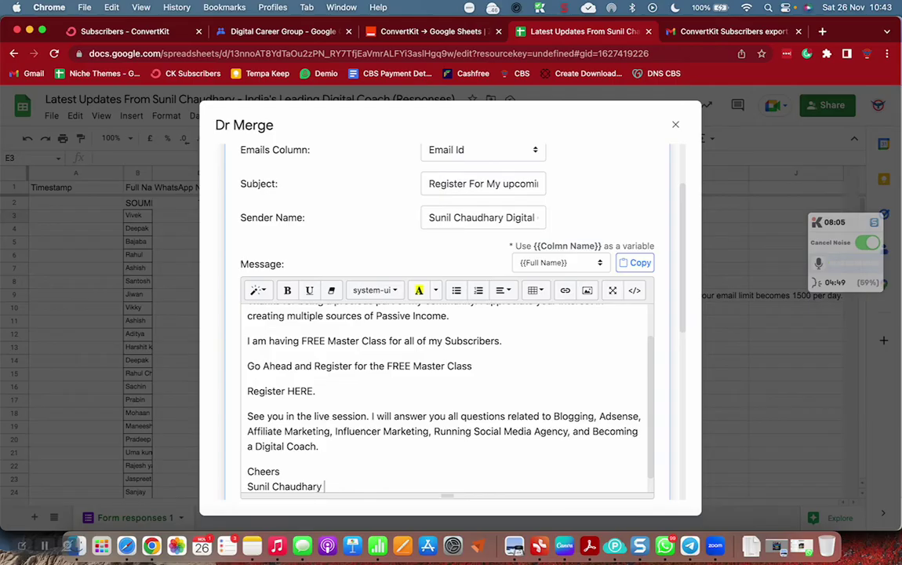
pyautogui.press('Return')
pyautogui.write('India')
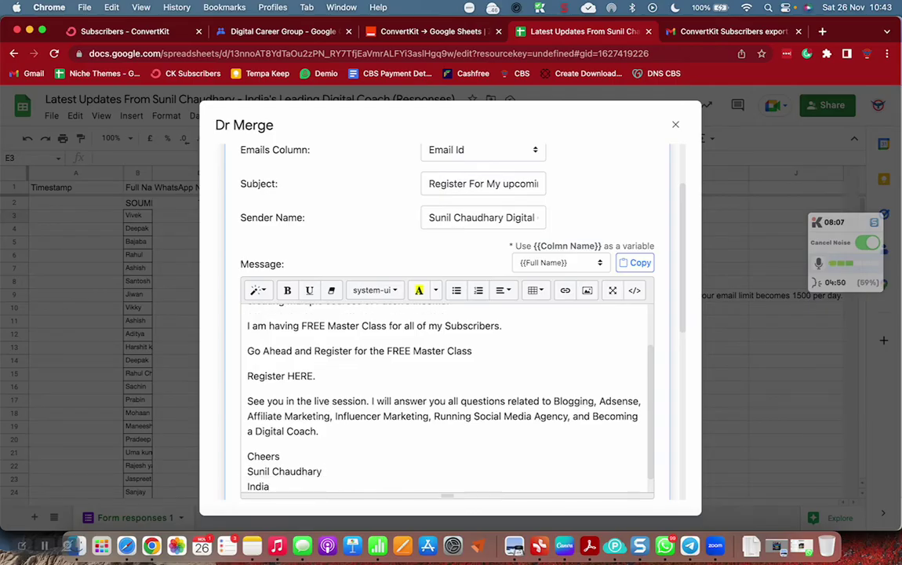
pyautogui.write("'s Leading Digit")
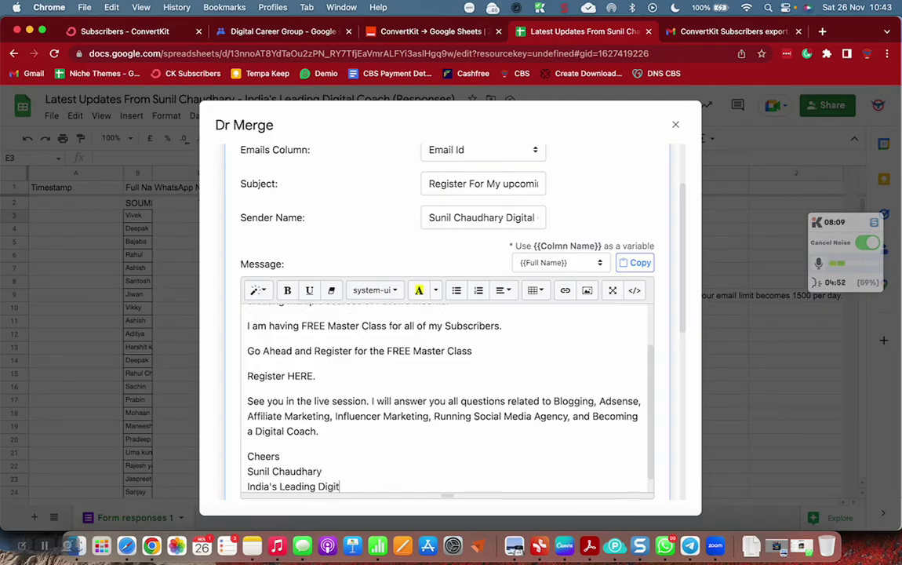
pyautogui.write('al Coach')
pyautogui.scroll(3, 390, 358)
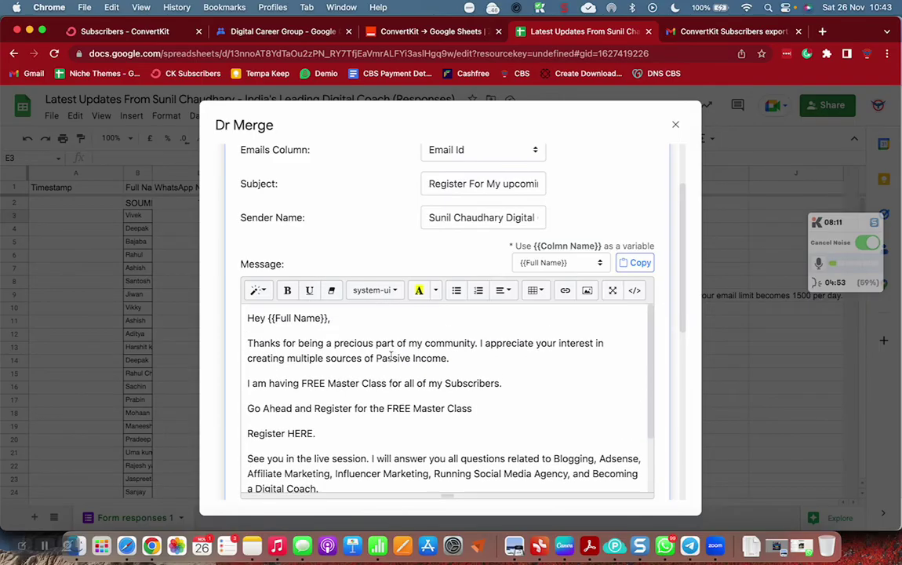
pyautogui.scroll(2, 477, 411)
pyautogui.scroll(-5, 533, 426)
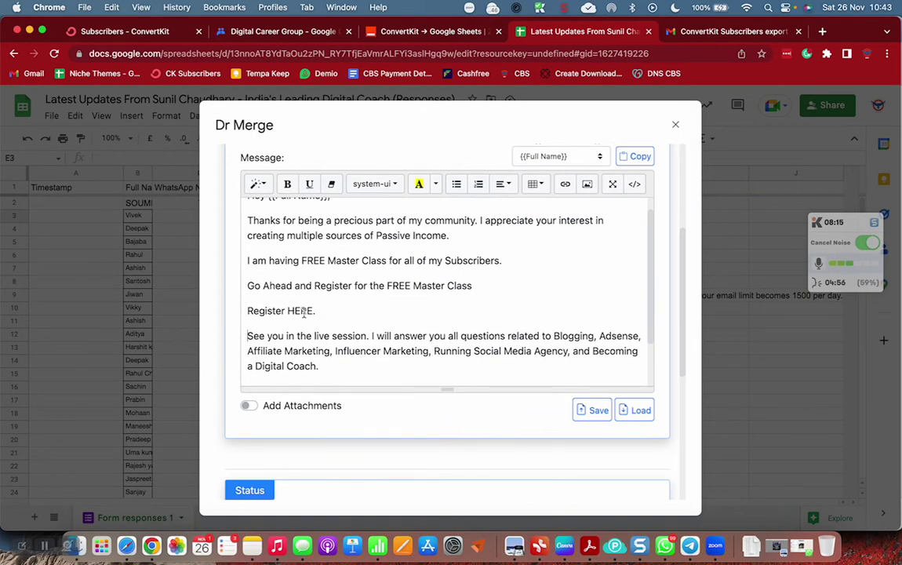
# - Go to Grow > Landing Pages & Forms in ConvertKit and dismiss the failed-payment warning
pyautogui.click(124, 36)
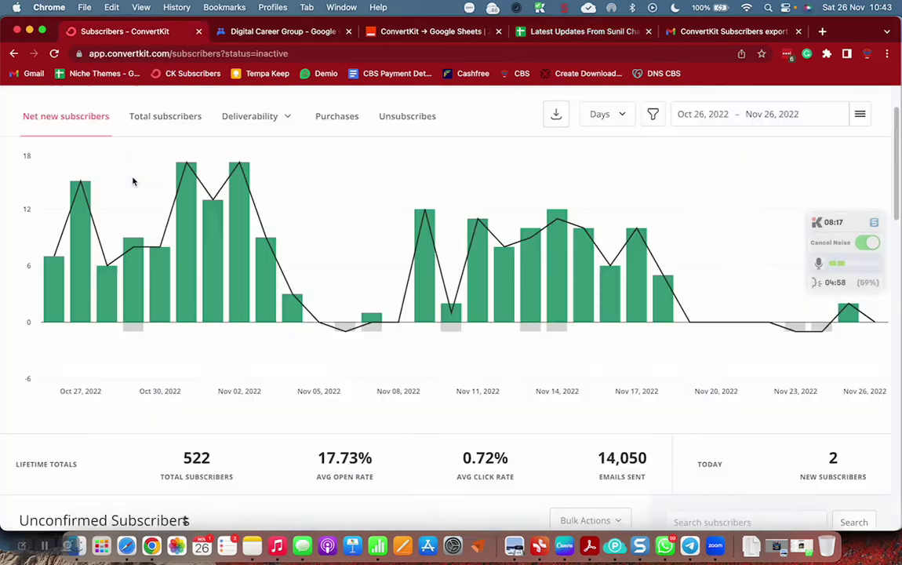
pyautogui.click(96, 104)
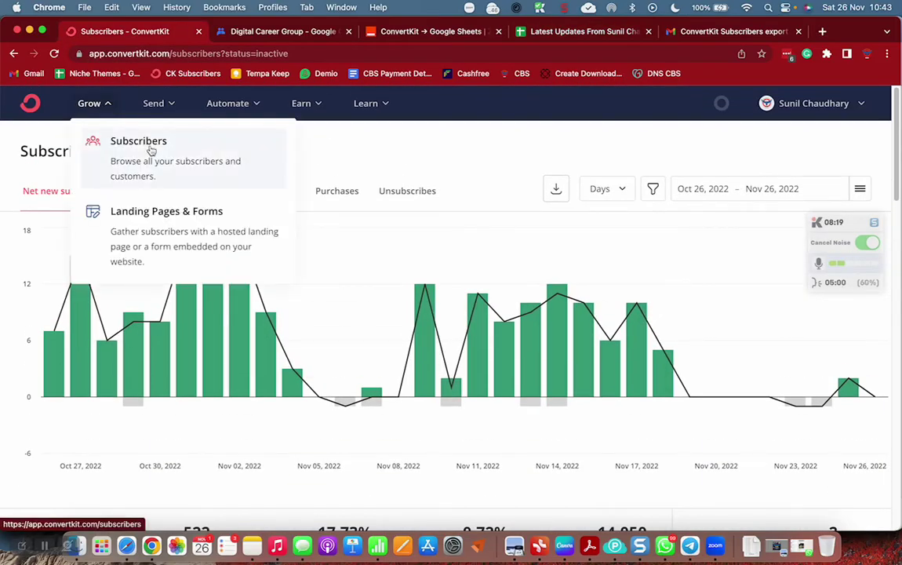
pyautogui.click(556, 135)
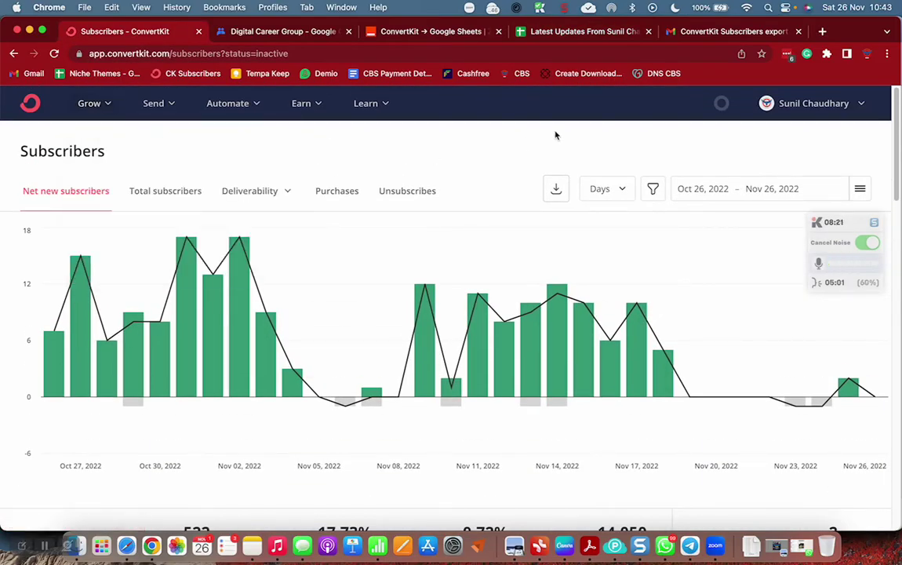
pyautogui.click(90, 104)
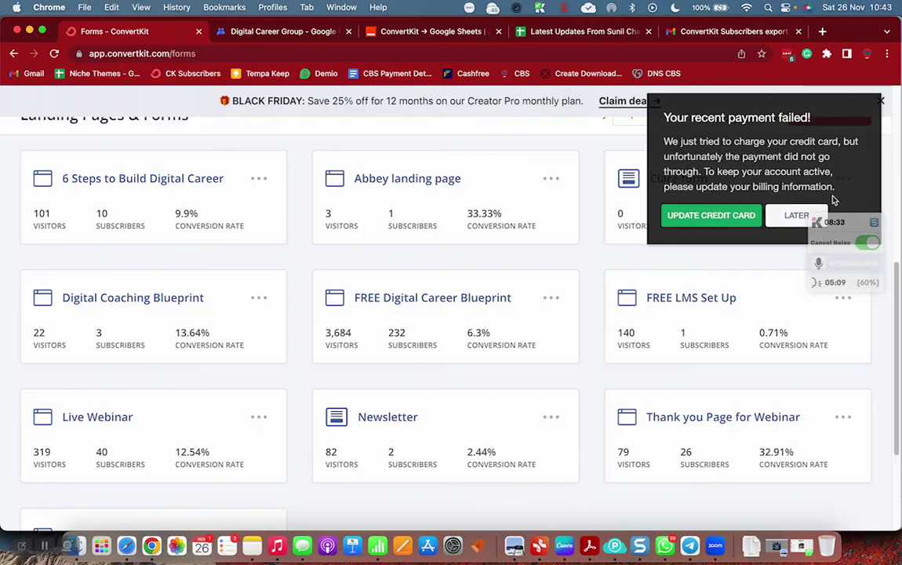
pyautogui.click(790, 217)
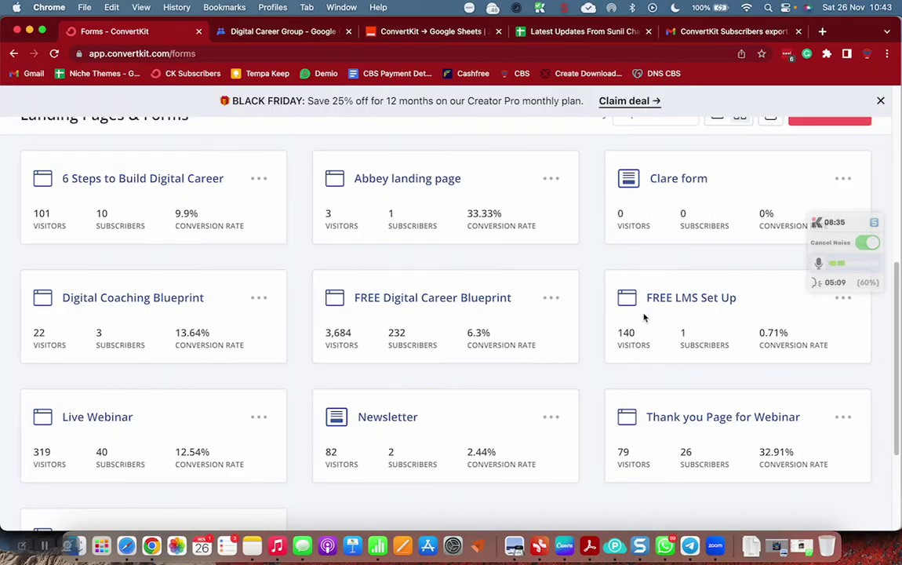
# - View the 'Top 3 ways' landing page, return to the list, and choose Create new
pyautogui.scroll(2, 644, 327)
pyautogui.scroll(-2, 644, 328)
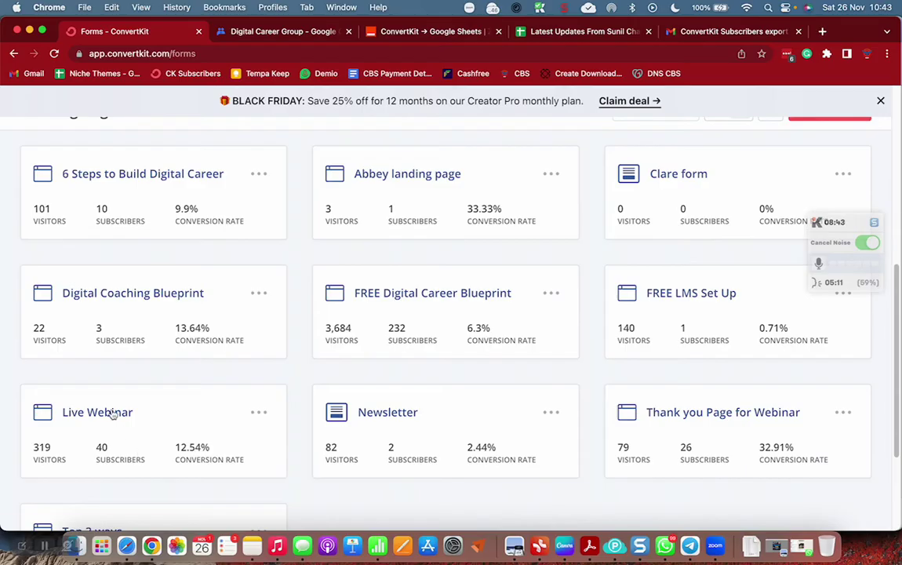
pyautogui.scroll(-3, 115, 412)
pyautogui.scroll(-2, 111, 440)
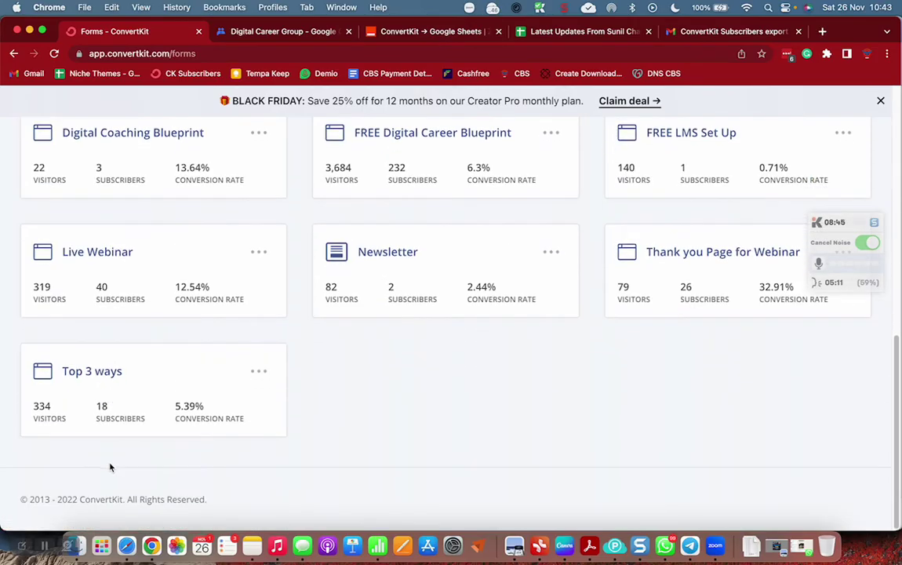
pyautogui.scroll(6, 110, 467)
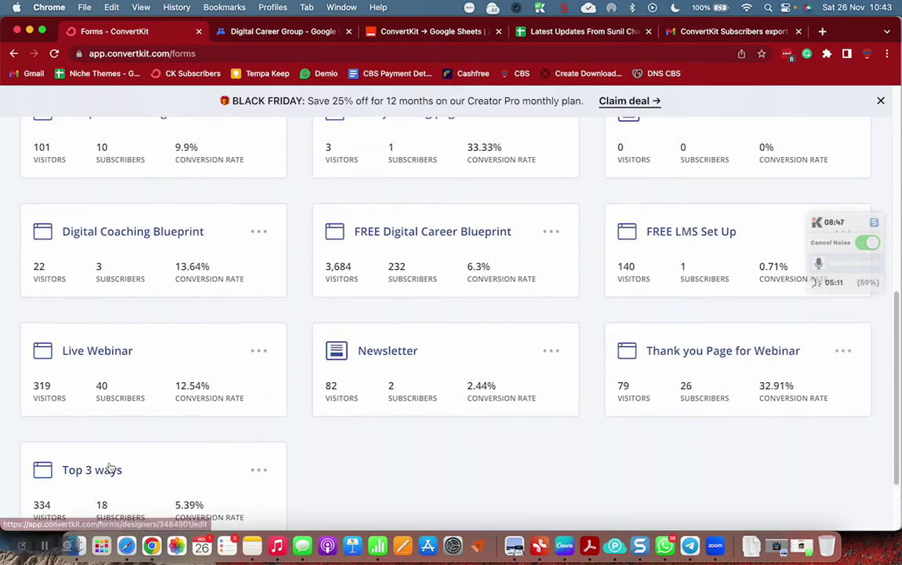
pyautogui.scroll(-6, 109, 467)
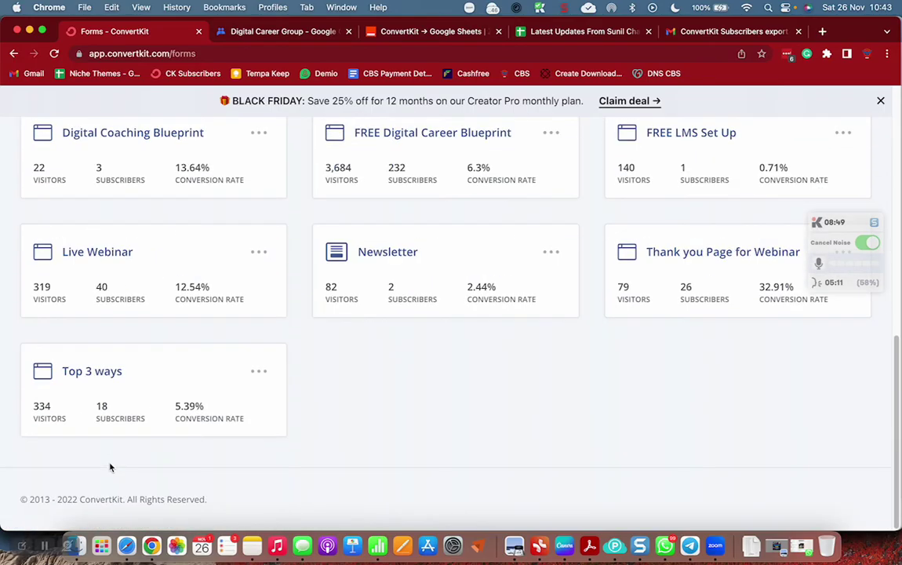
pyautogui.click(92, 373)
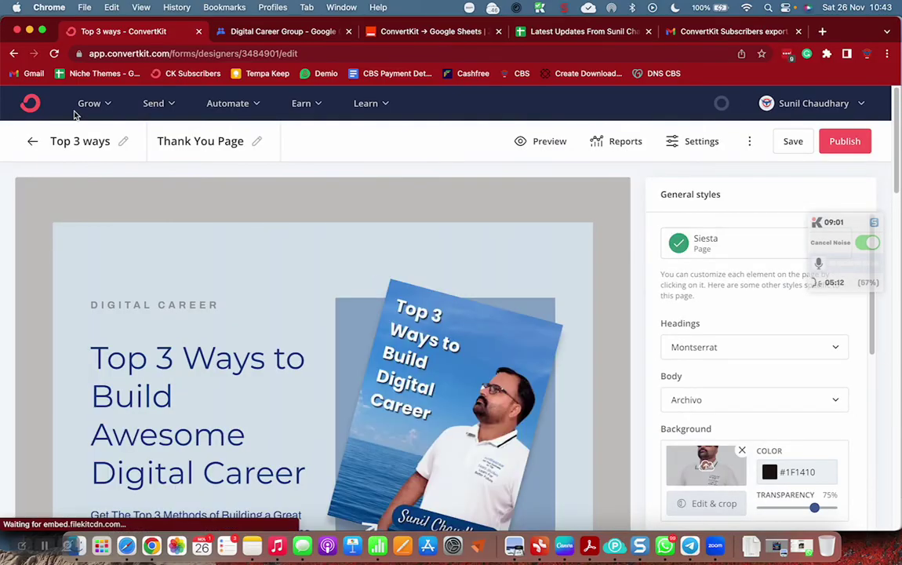
pyautogui.click(89, 105)
pyautogui.click(143, 238)
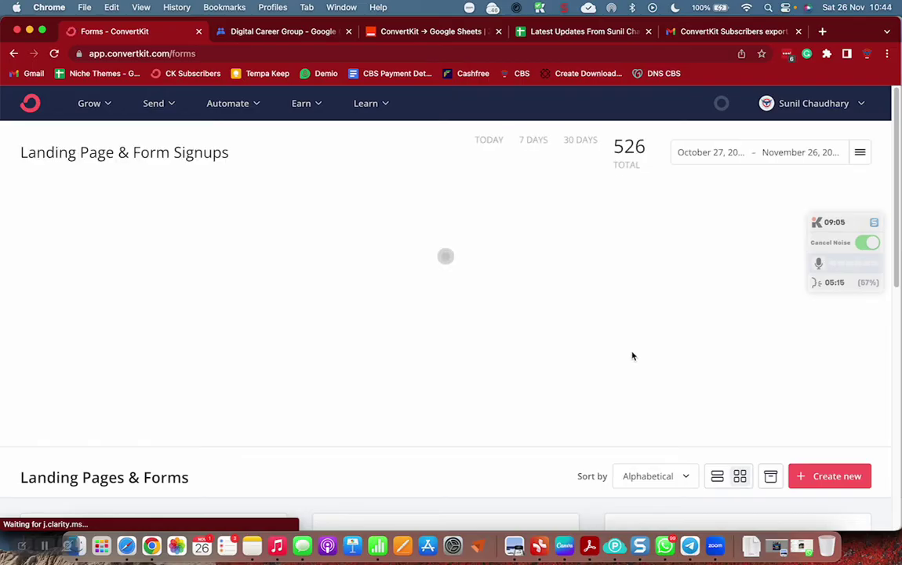
pyautogui.scroll(-10, 632, 361)
pyautogui.scroll(5, 667, 377)
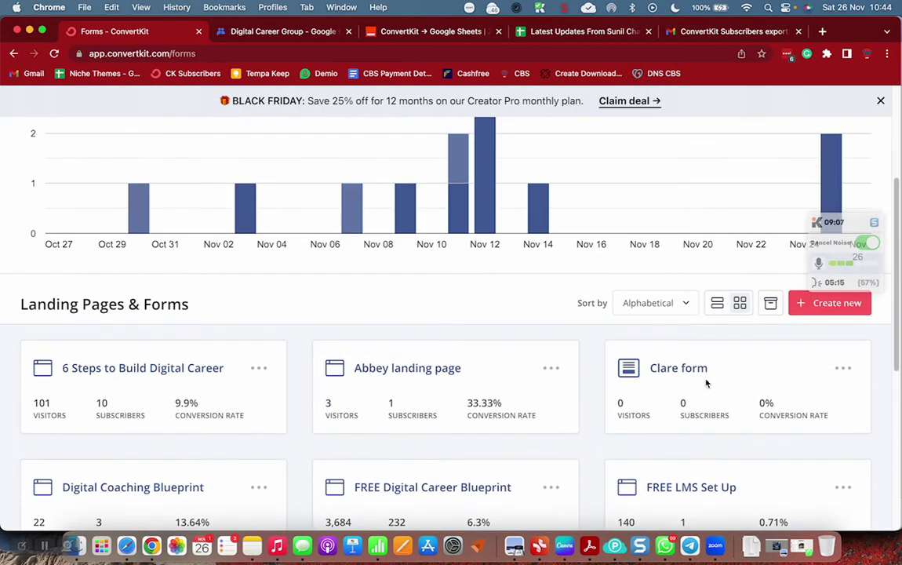
pyautogui.click(812, 308)
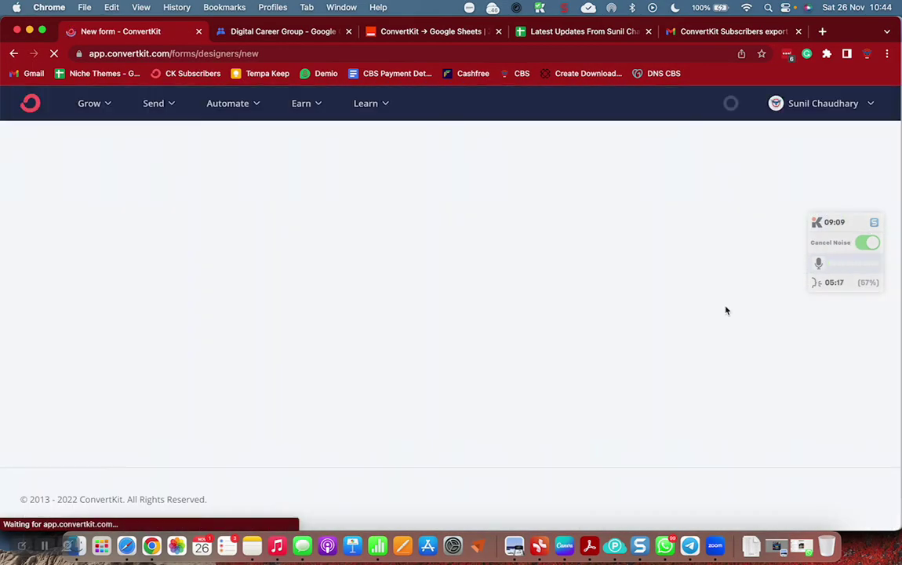
# - Choose to create a landing page and pick the Cypress template from the gallery
pyautogui.click(557, 226)
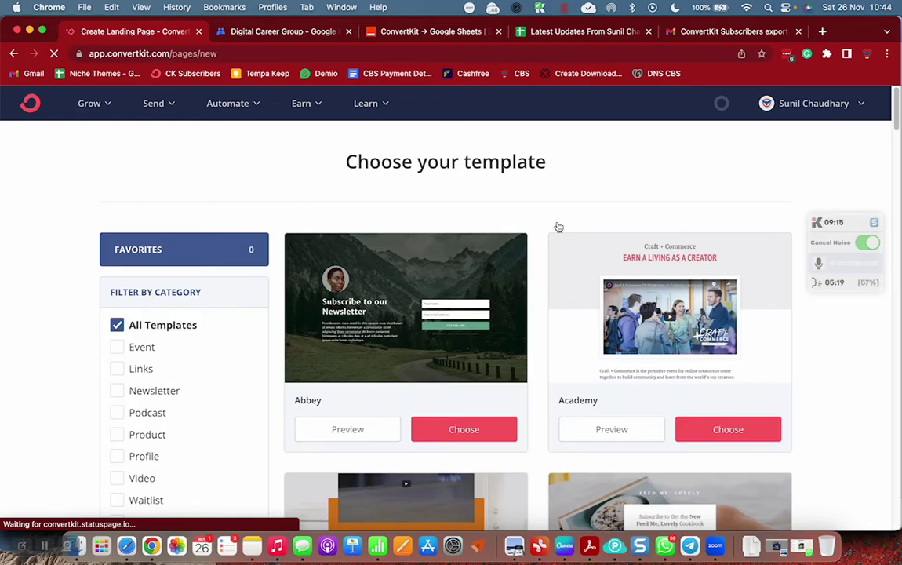
pyautogui.scroll(-10, 574, 337)
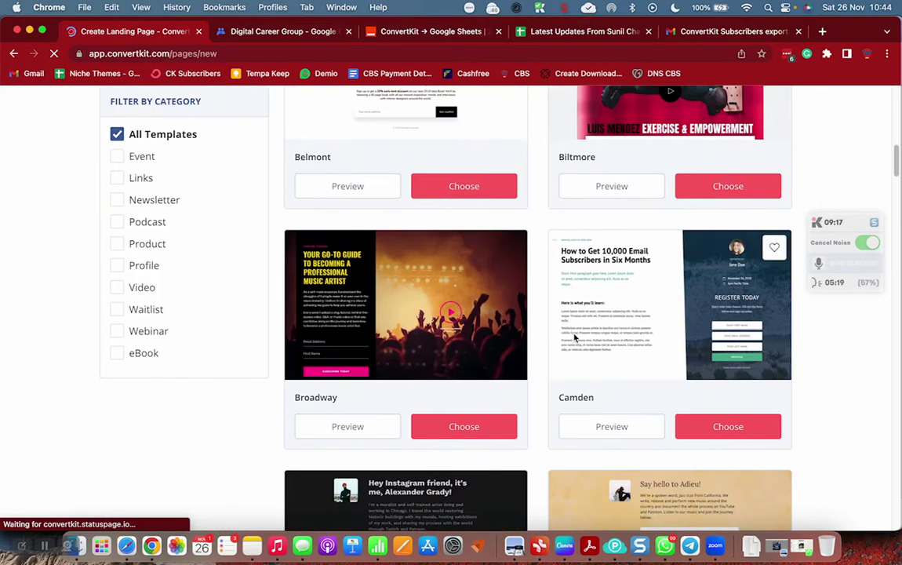
pyautogui.scroll(-4, 574, 337)
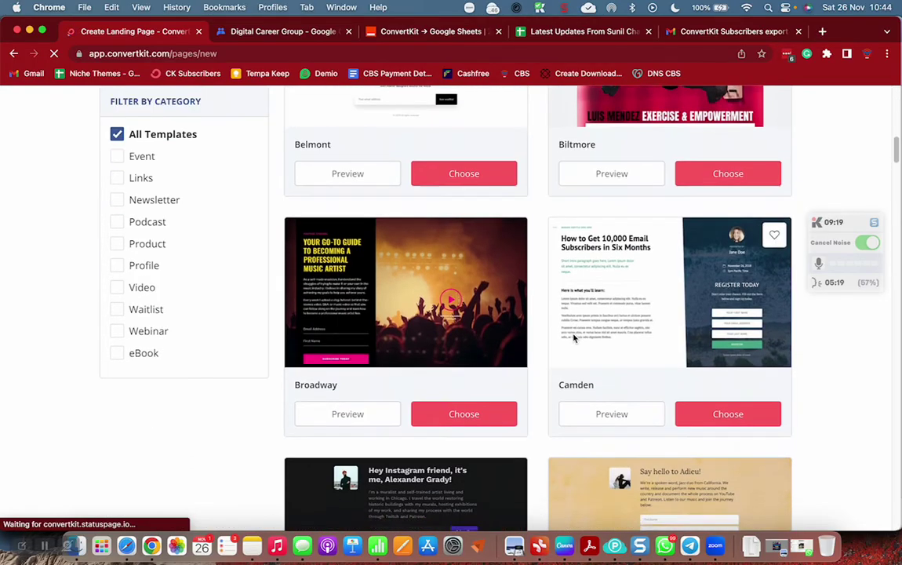
pyautogui.scroll(-5, 572, 339)
pyautogui.scroll(-4, 572, 340)
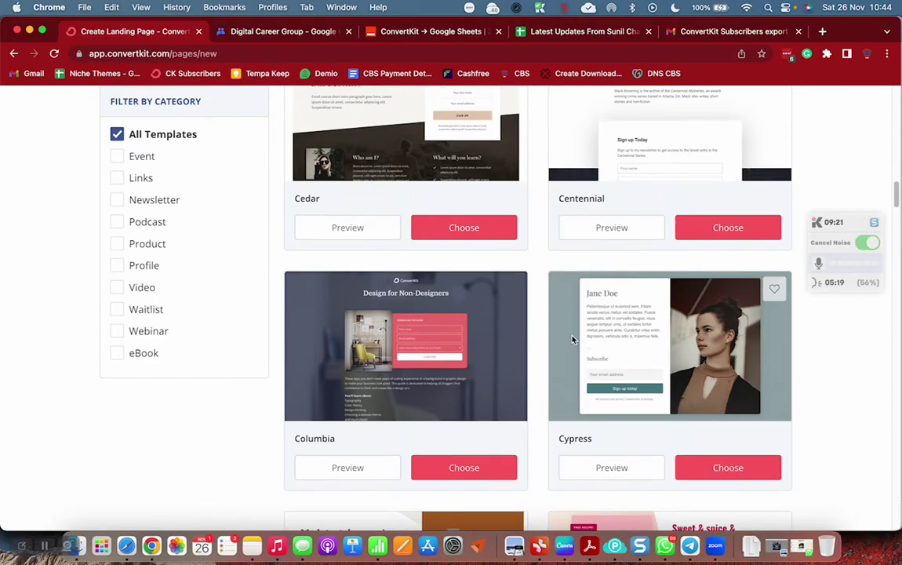
pyautogui.scroll(-4, 571, 340)
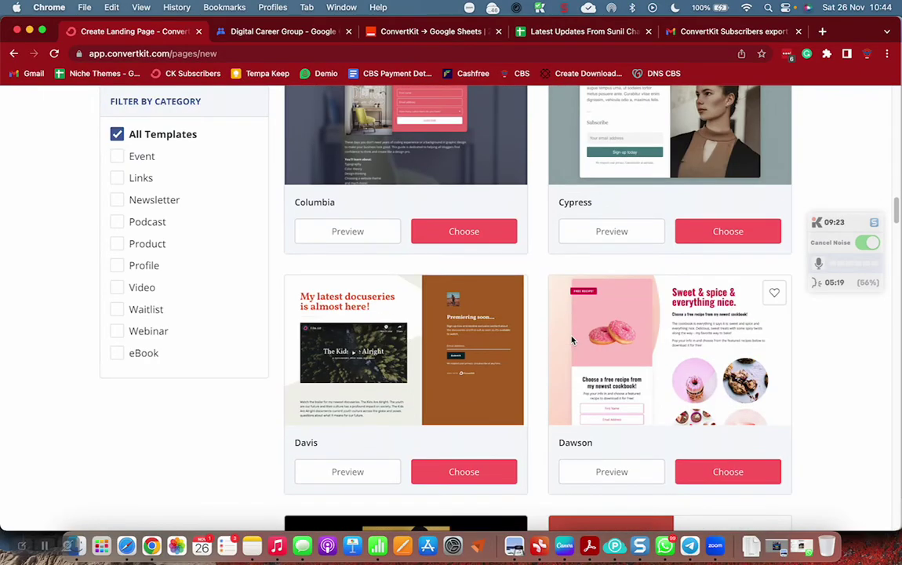
pyautogui.scroll(-4, 572, 340)
pyautogui.scroll(4, 572, 339)
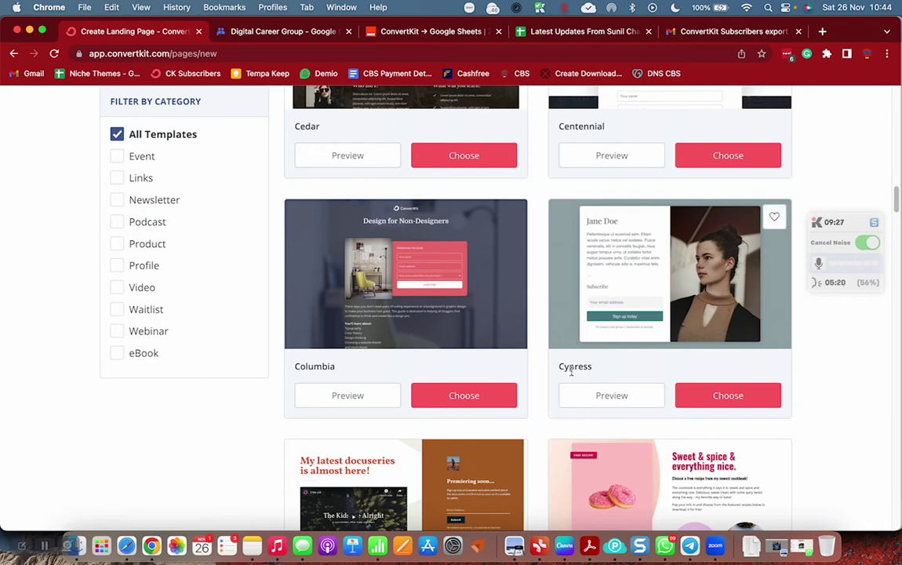
pyautogui.click(737, 403)
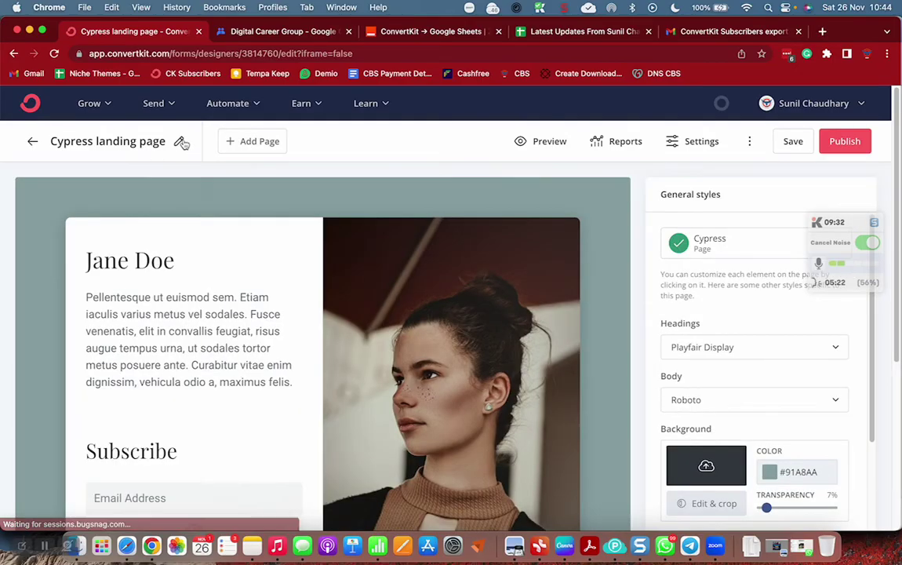
# - Rename the landing page to 'Free Master Class'
pyautogui.click(178, 141)
pyautogui.moveTo(160, 142); pyautogui.dragTo(48, 143)
pyautogui.write('Free Ma')
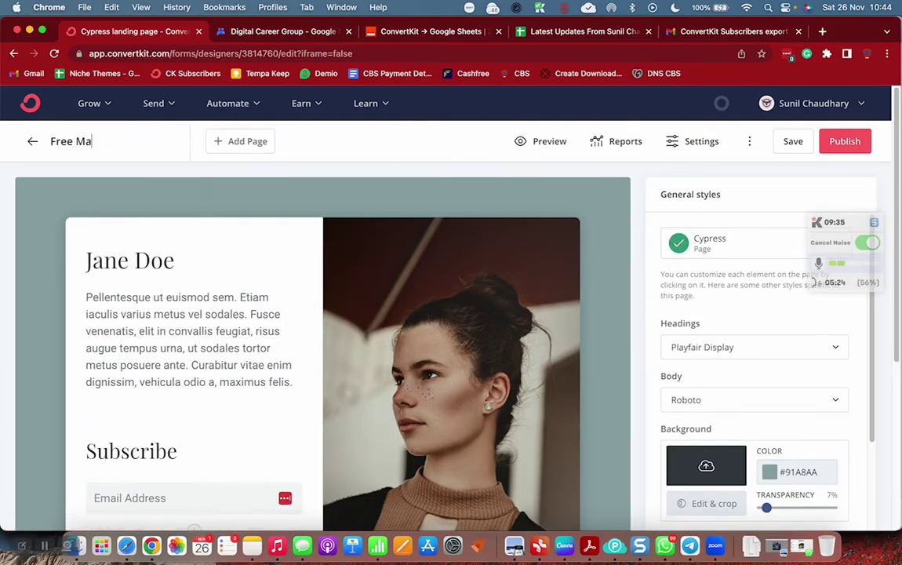
pyautogui.write('ster Clas')
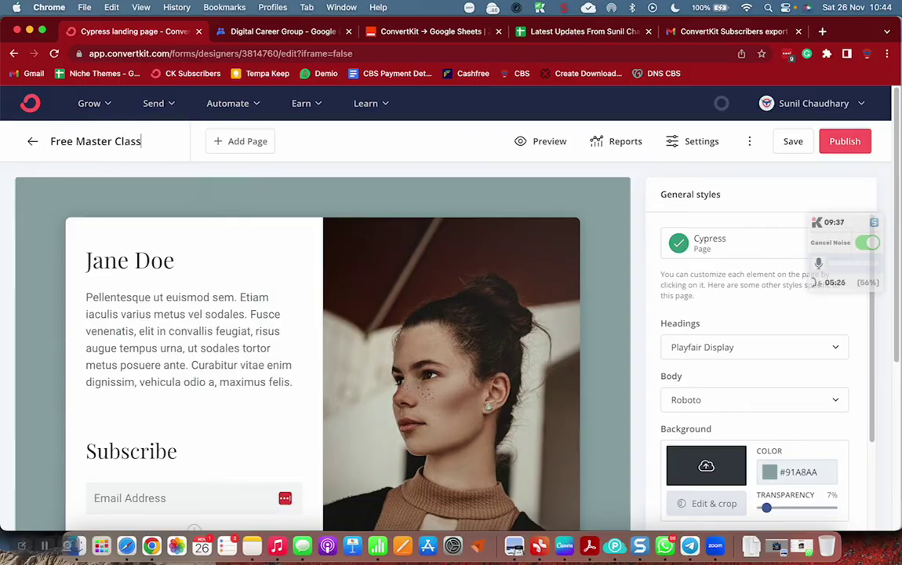
pyautogui.write('s')
pyautogui.press('Return')
# - Replace the heading with 'FREE Master Class' and rewrite the intro to invite visitors to the live session
pyautogui.tripleClick(145, 259)
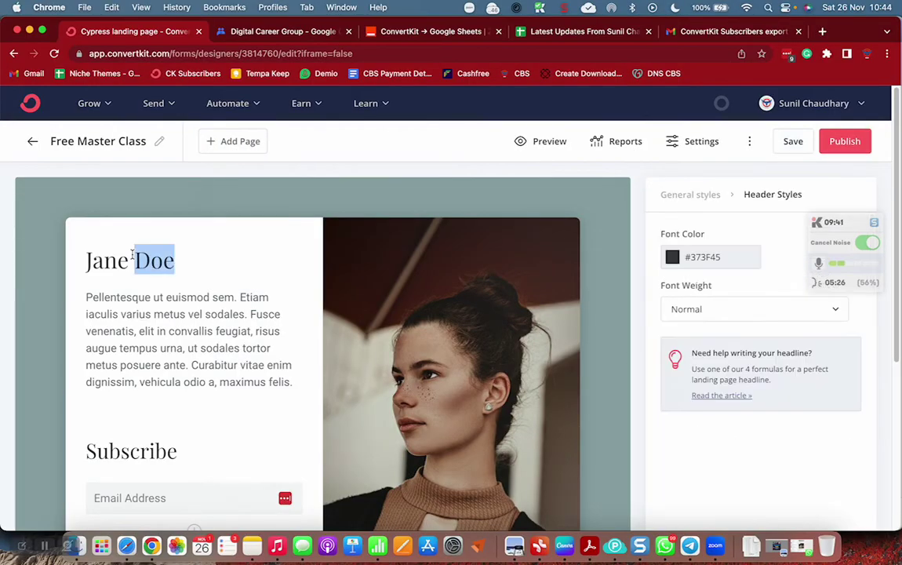
pyautogui.write('FREE ')
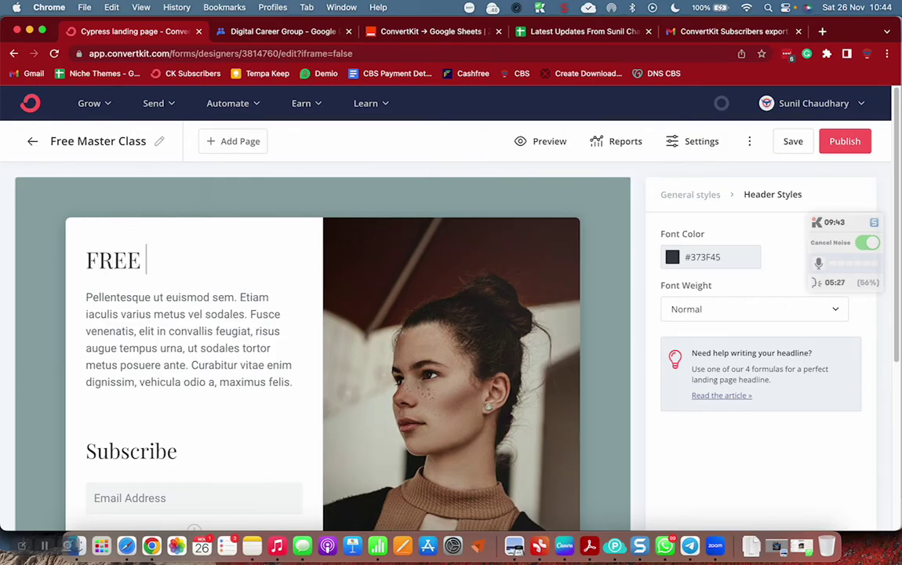
pyautogui.write('Master Class')
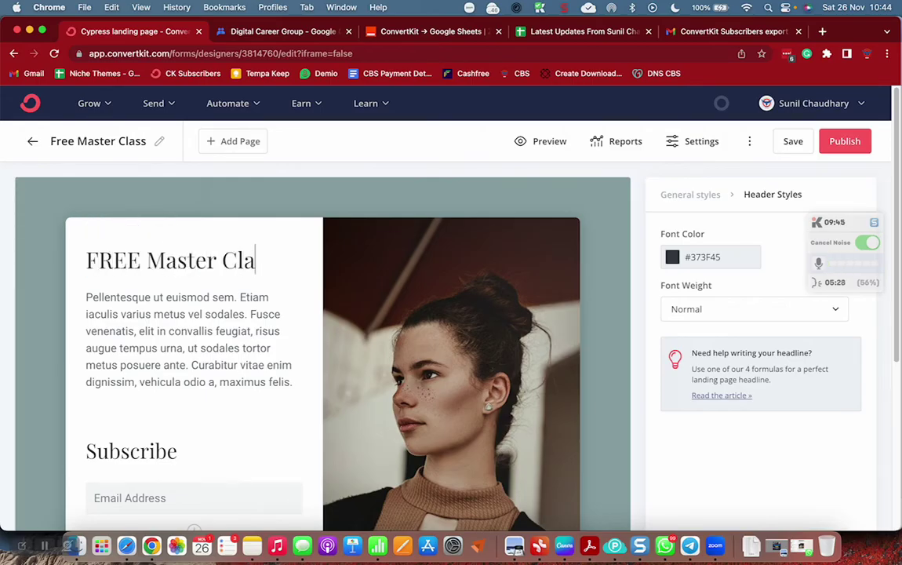
pyautogui.tripleClick(209, 331)
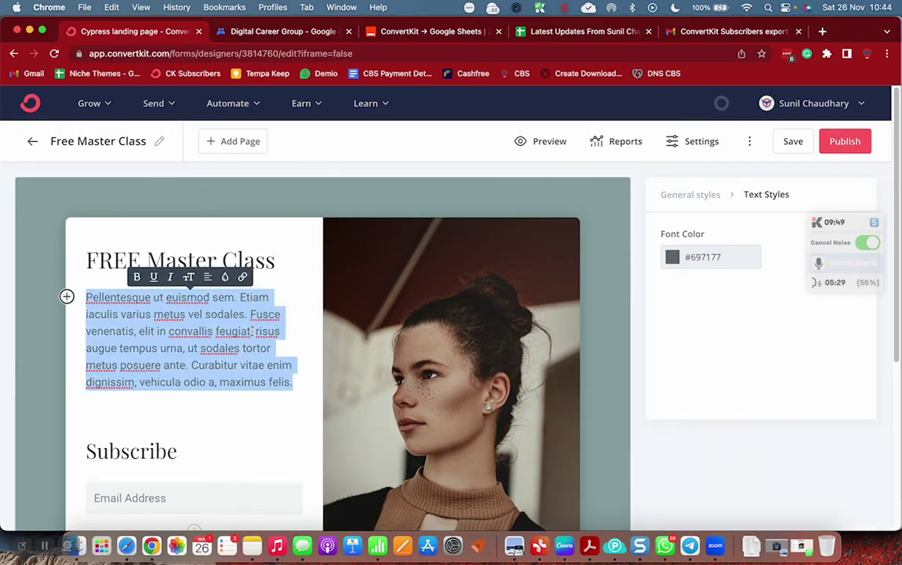
pyautogui.write('Attend The Live ')
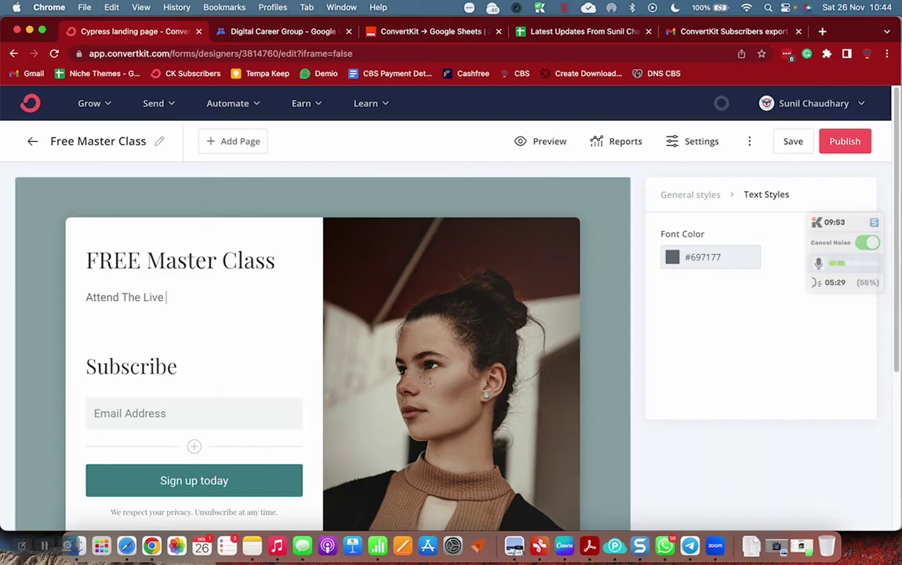
pyautogui.write('Session and ')
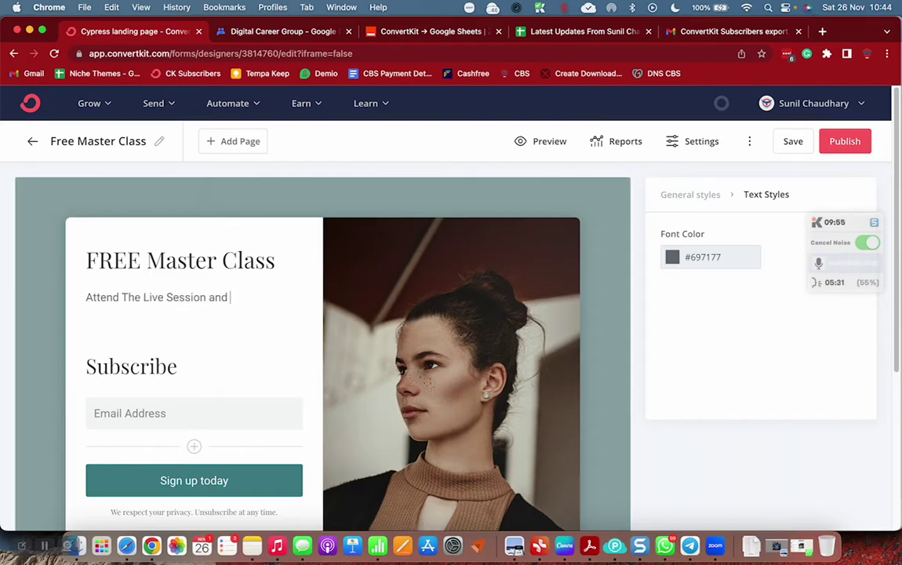
pyautogui.write('Get Answers to ')
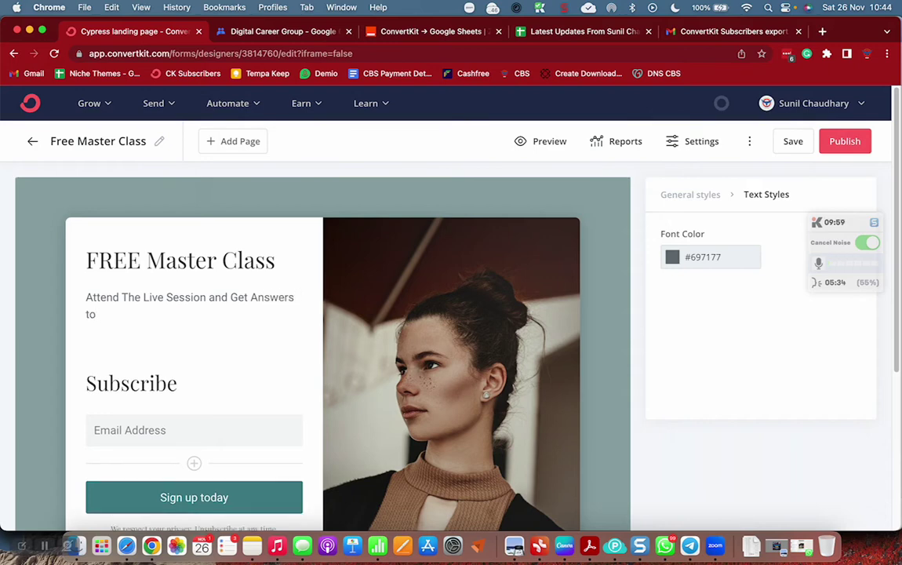
pyautogui.write('Your questions tha')
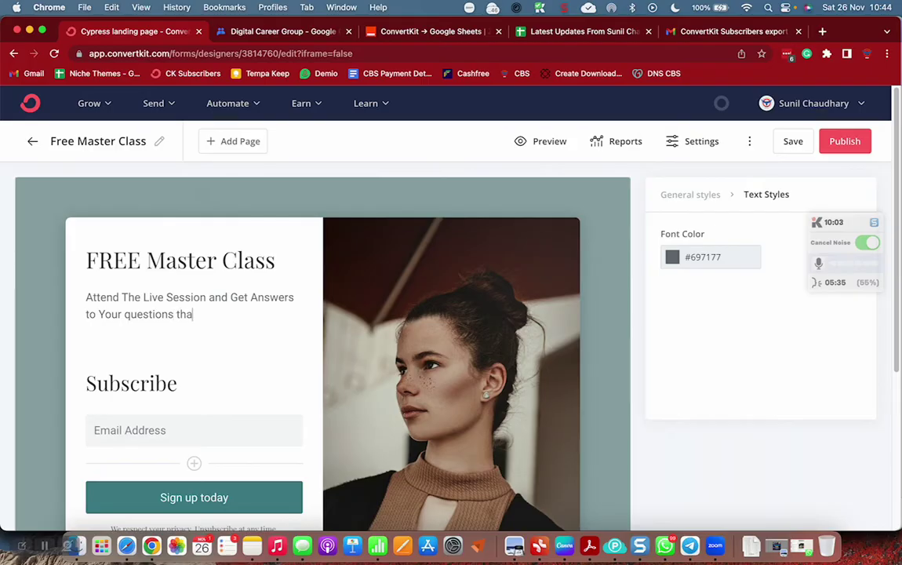
pyautogui.write('t are holding you ba')
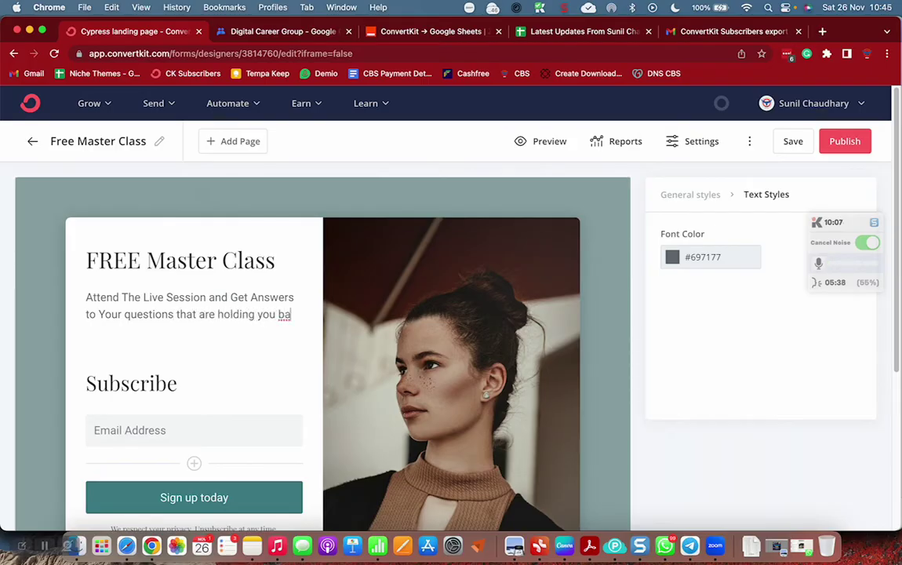
pyautogui.write('ck and you are no')
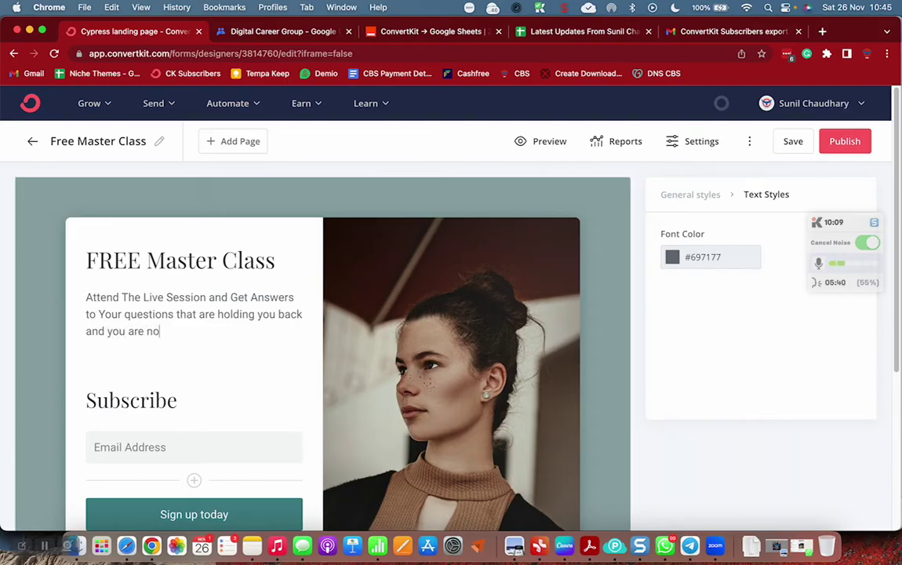
pyautogui.write('t able to ki')
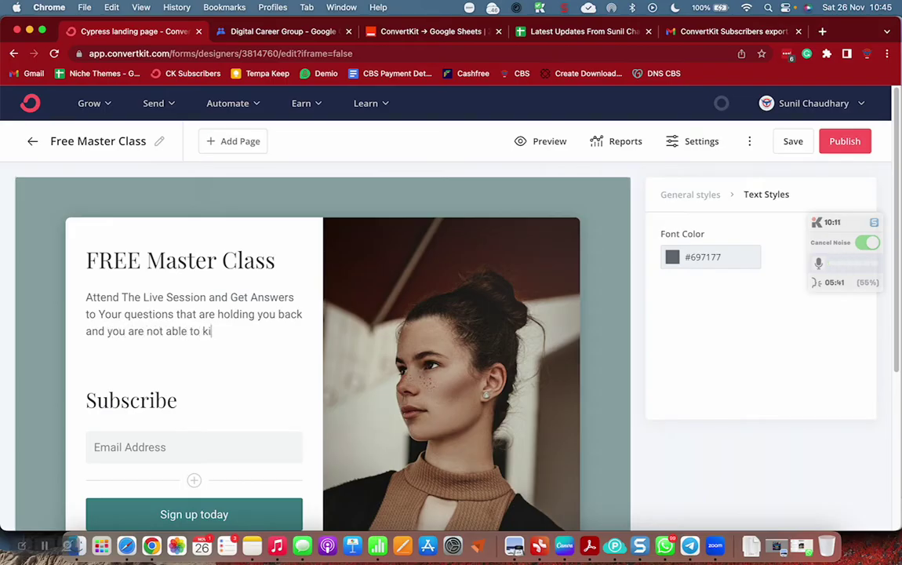
pyautogui.write('ck start your ')
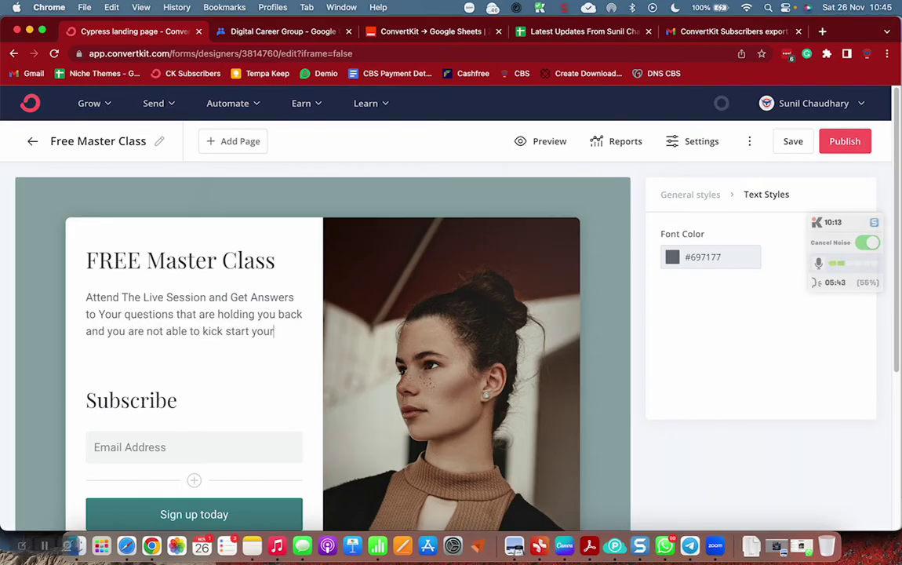
pyautogui.write('Digital ')
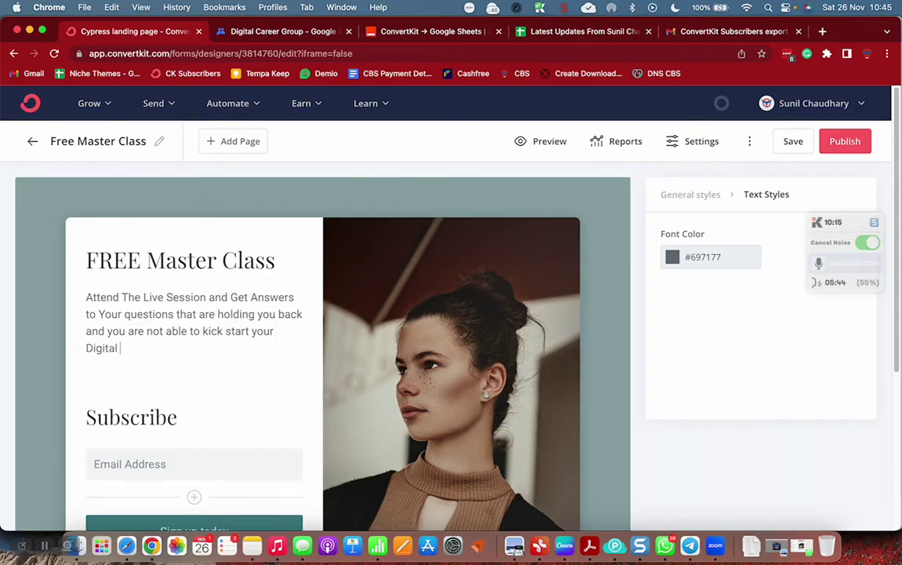
pyautogui.write('Career and not able to crea')
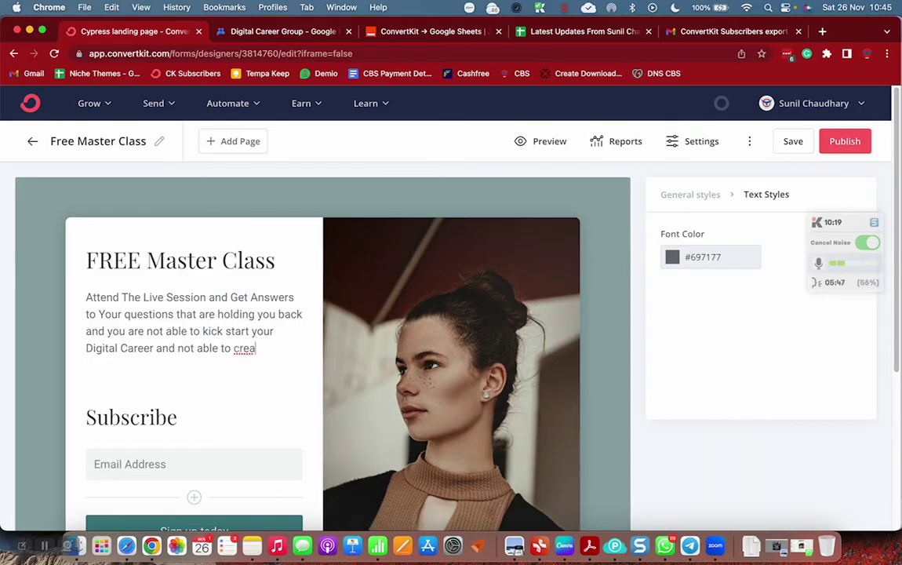
pyautogui.write('te passive cin')
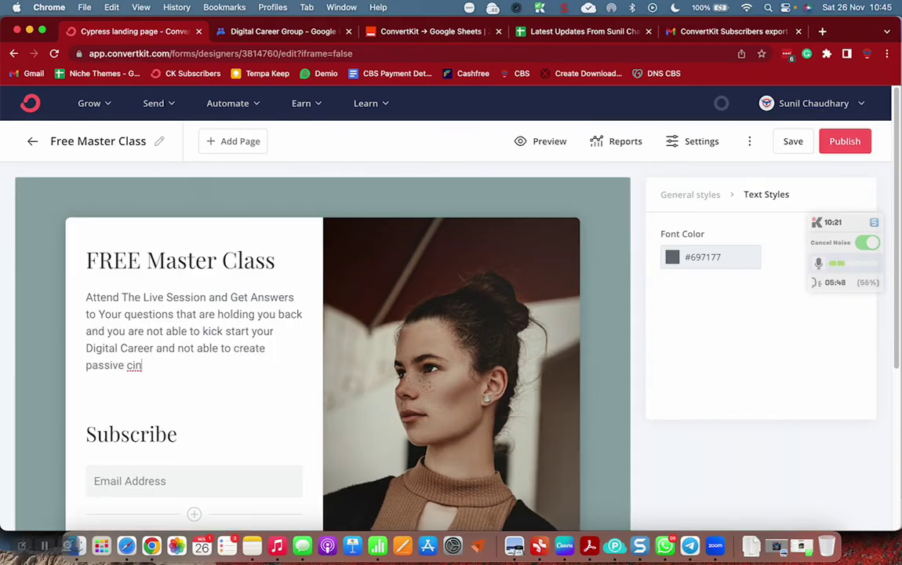
pyautogui.press('BackSpace')
pyautogui.press('BackSpace')
pyautogui.press('BackSpace')
pyautogui.write('income sources.')
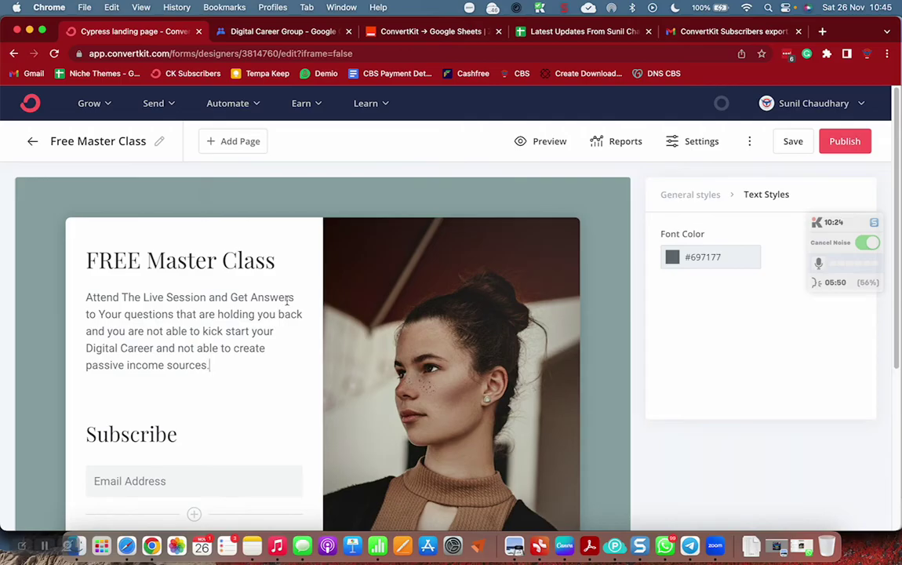
pyautogui.scroll(-3, 287, 299)
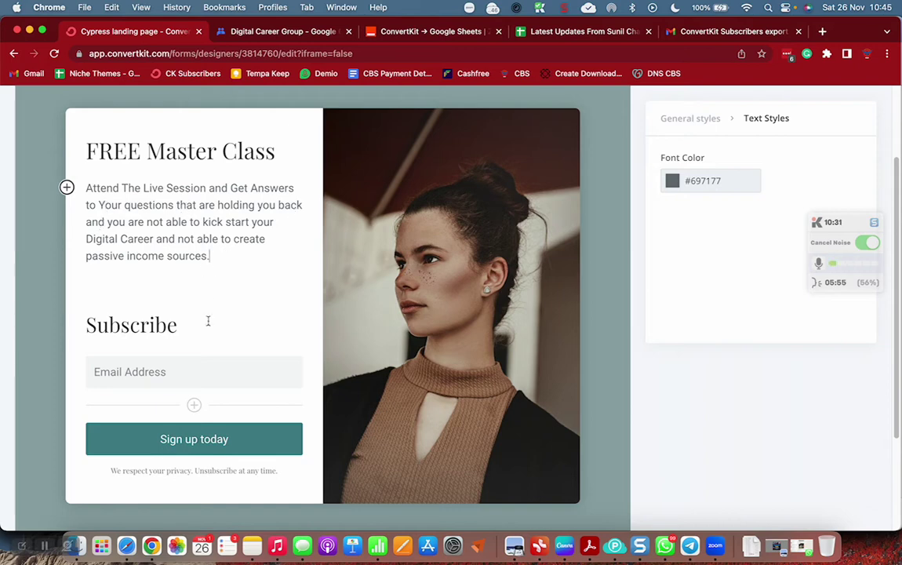
# - Change the form heading from Subscribe to 'Register'
pyautogui.scroll(-1, 206, 324)
pyautogui.doubleClick(131, 322)
pyautogui.write('REgist')
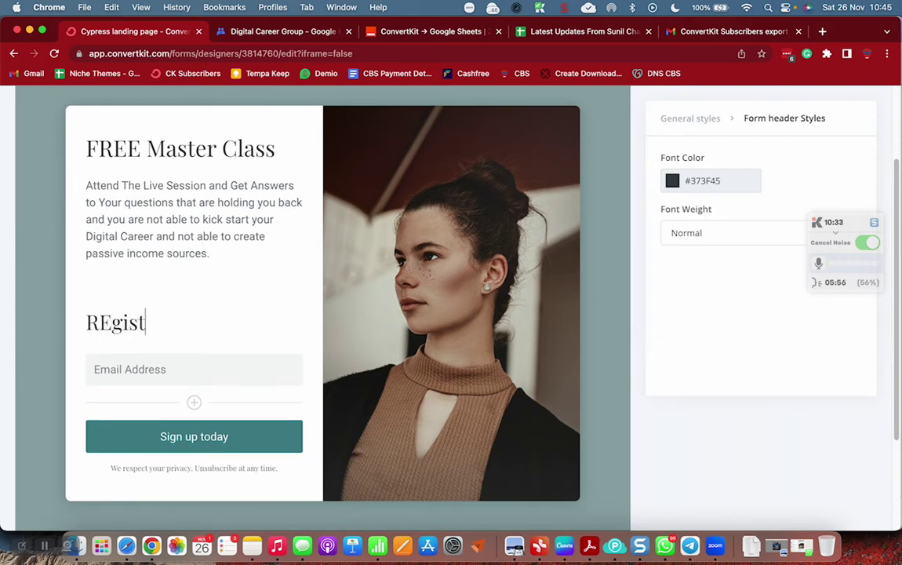
pyautogui.press('BackSpace')
pyautogui.press('BackSpace')
pyautogui.press('BackSpace')
pyautogui.press('BackSpace')
pyautogui.press('BackSpace')
pyautogui.press('BackSpace')
pyautogui.write('Register')
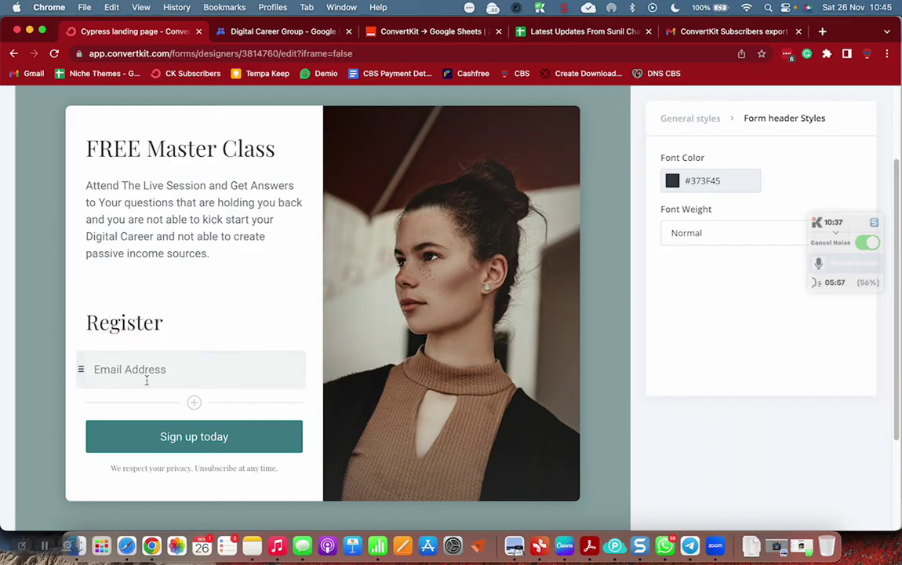
# - Add First Name and Mobile custom fields below the email field
pyautogui.click(195, 403)
pyautogui.click(716, 187)
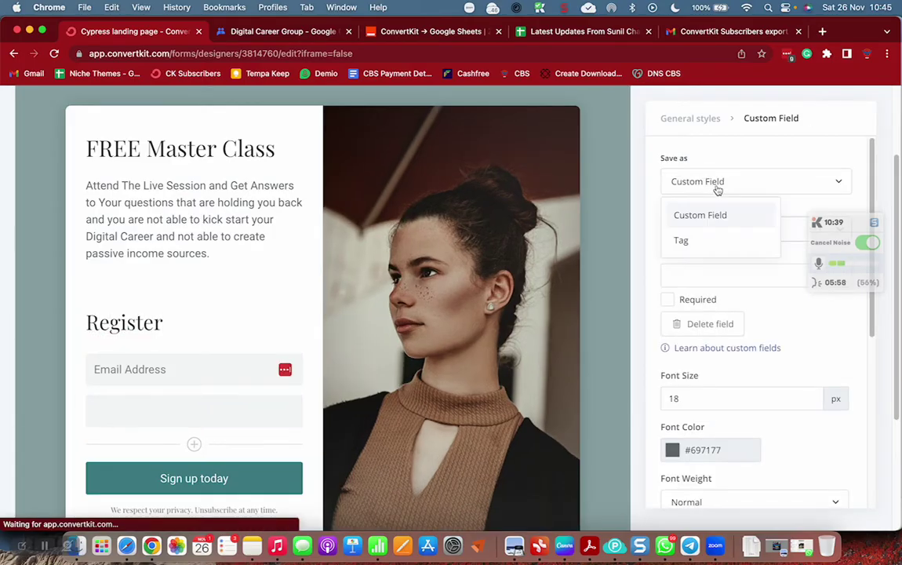
pyautogui.click(718, 156)
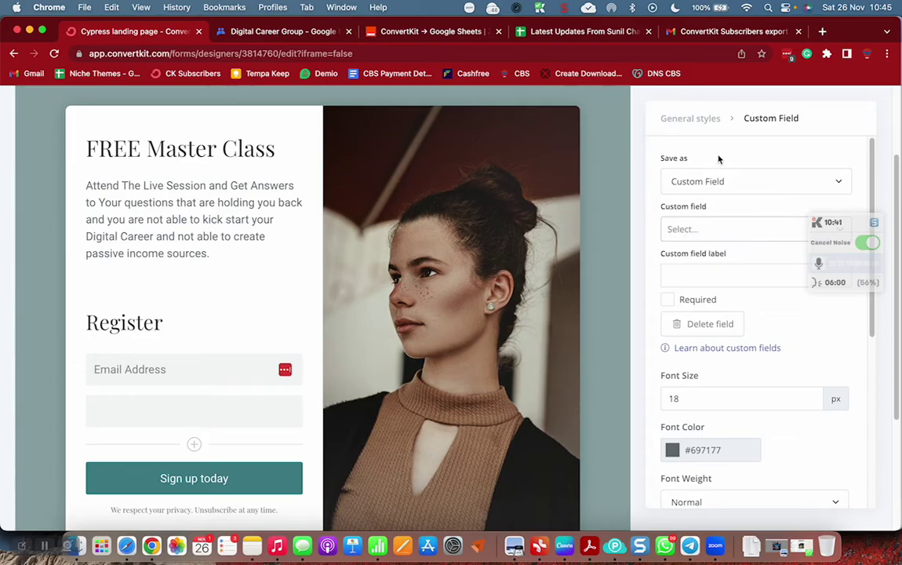
pyautogui.click(701, 228)
pyautogui.click(705, 261)
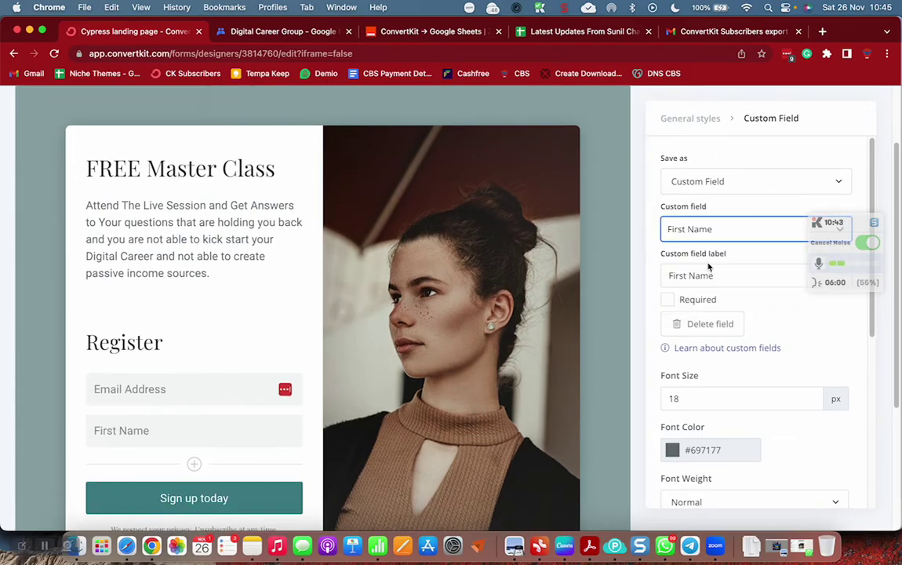
pyautogui.click(195, 464)
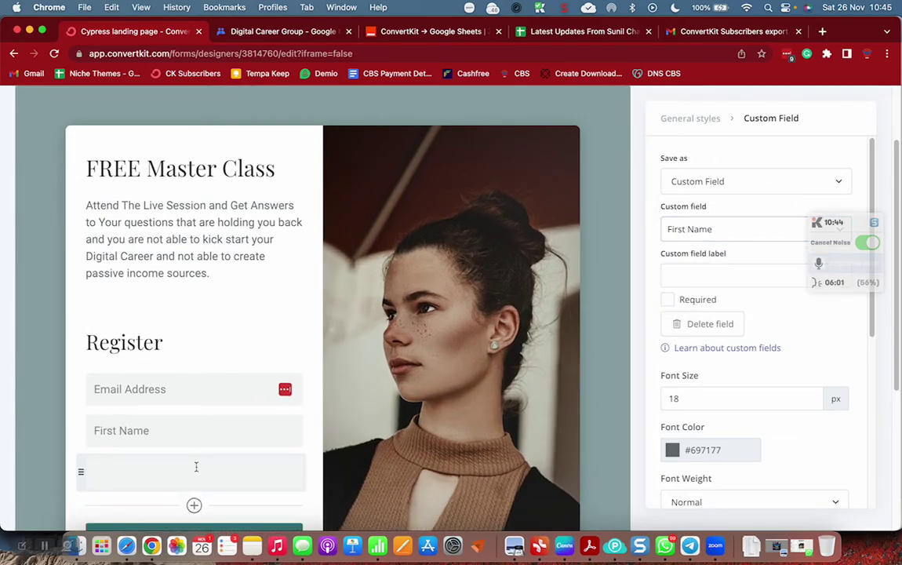
pyautogui.click(708, 229)
pyautogui.click(709, 307)
# - Relabel the signup button 'Complete Registration'
pyautogui.scroll(-2, 209, 399)
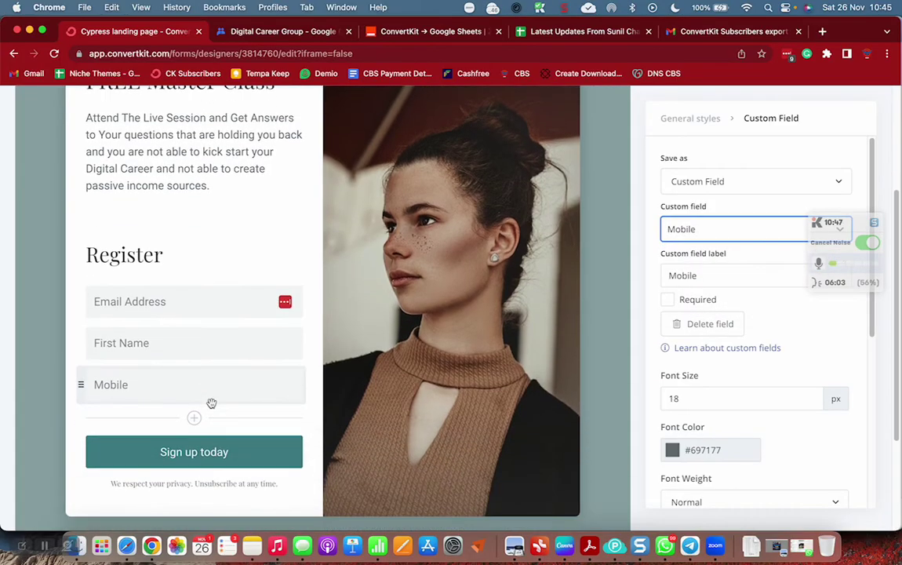
pyautogui.doubleClick(214, 458)
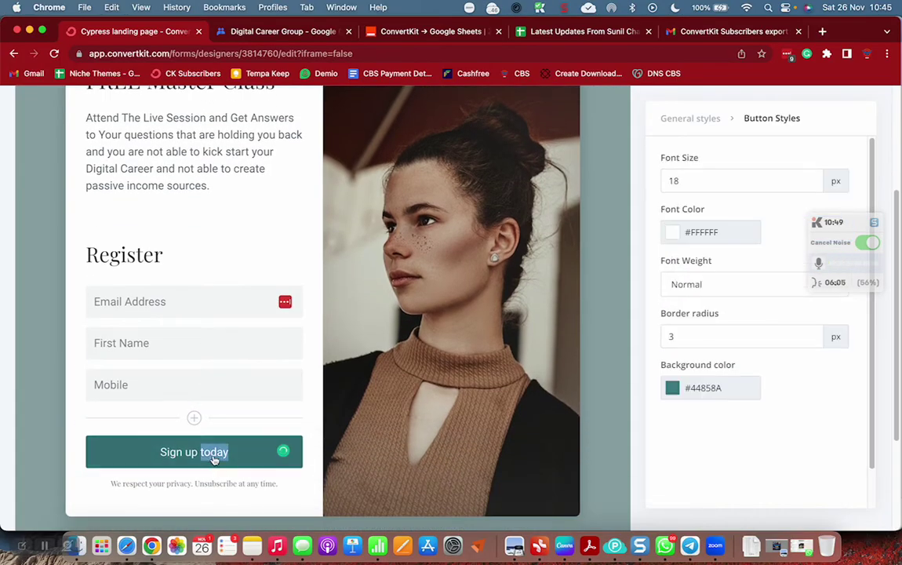
pyautogui.tripleClick(214, 460)
pyautogui.write('RE')
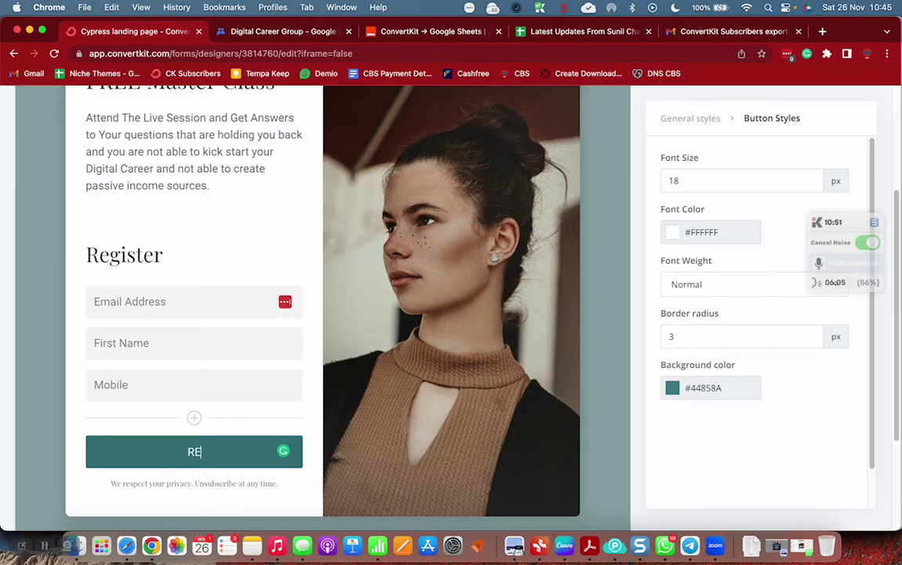
pyautogui.press('BackSpace')
pyautogui.press('BackSpace')
pyautogui.write('Complete REgi')
pyautogui.press('BackSpace')
pyautogui.press('BackSpace')
pyautogui.press('BackSpace')
pyautogui.write('egistration')
pyautogui.scroll(5, 123, 353)
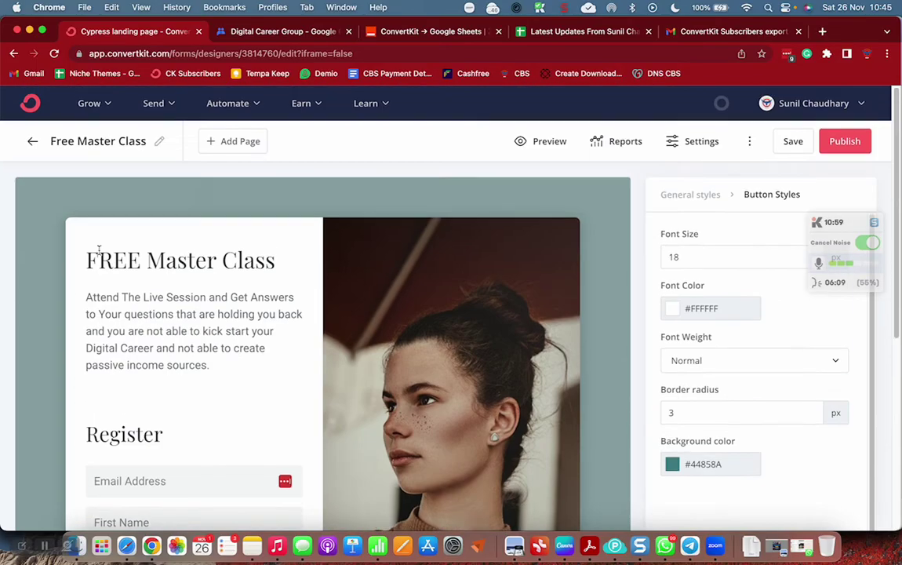
pyautogui.scroll(-4, 392, 352)
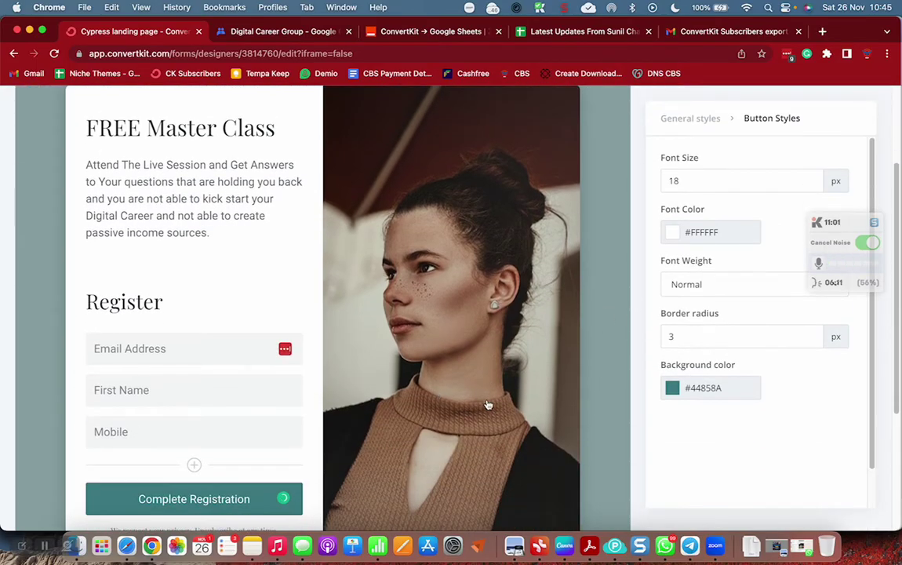
pyautogui.scroll(-3, 463, 376)
# - Swap the portrait for the Unsplash 'class' search photo of a student working at laptops
pyautogui.click(462, 244)
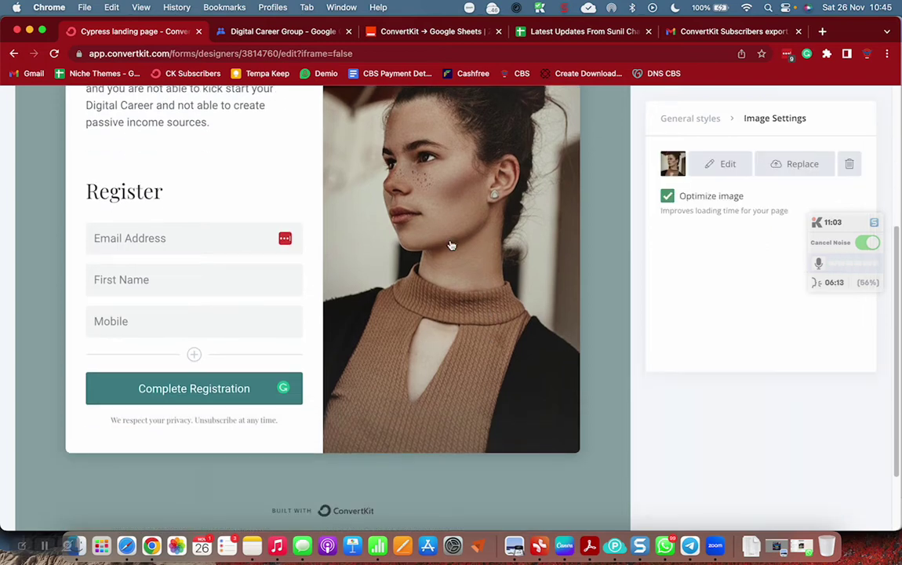
pyautogui.click(788, 168)
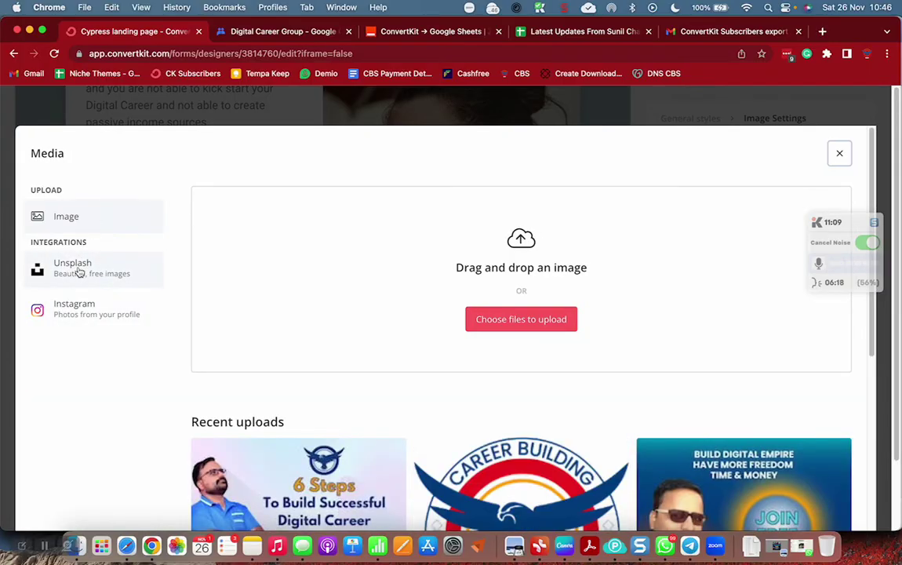
pyautogui.click(79, 272)
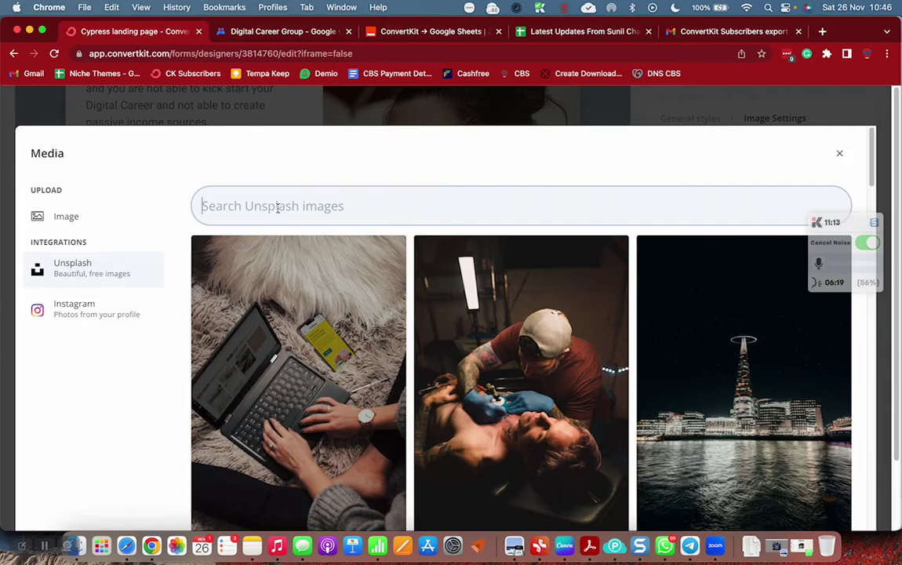
pyautogui.write('class')
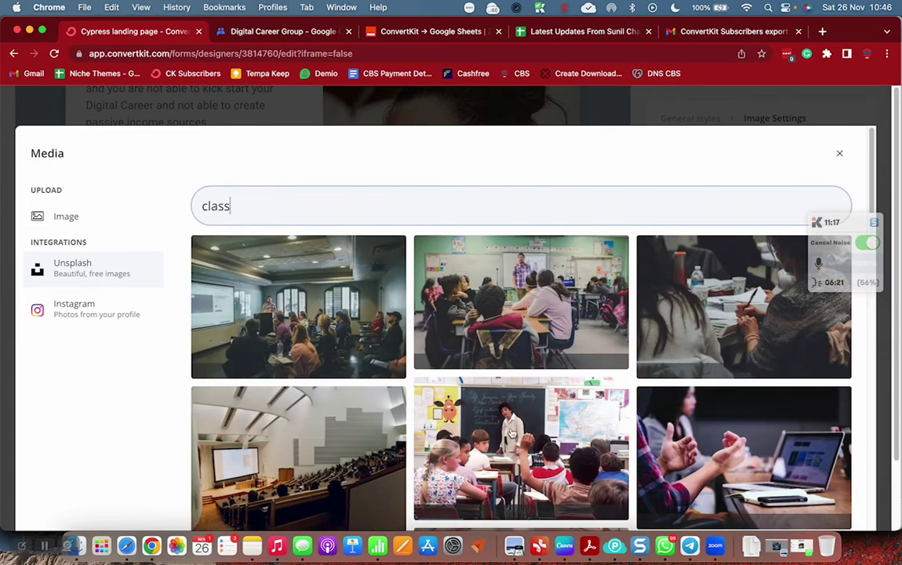
pyautogui.scroll(-5, 510, 432)
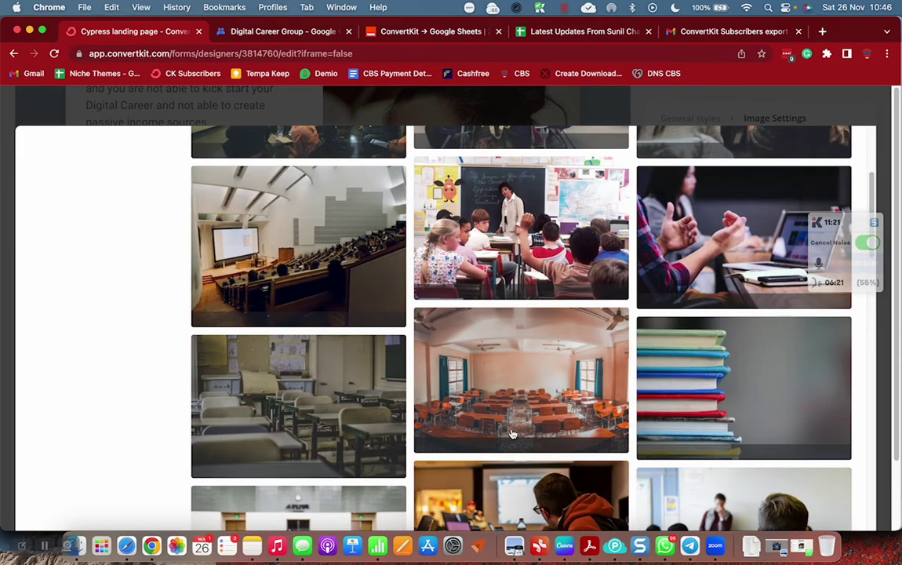
pyautogui.scroll(-3, 511, 433)
pyautogui.scroll(-2, 513, 399)
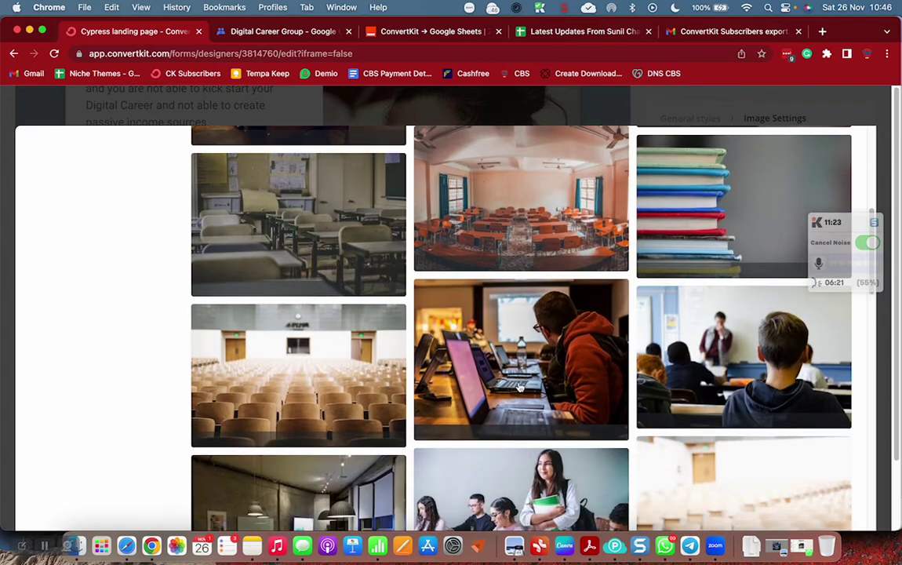
pyautogui.scroll(-2, 518, 373)
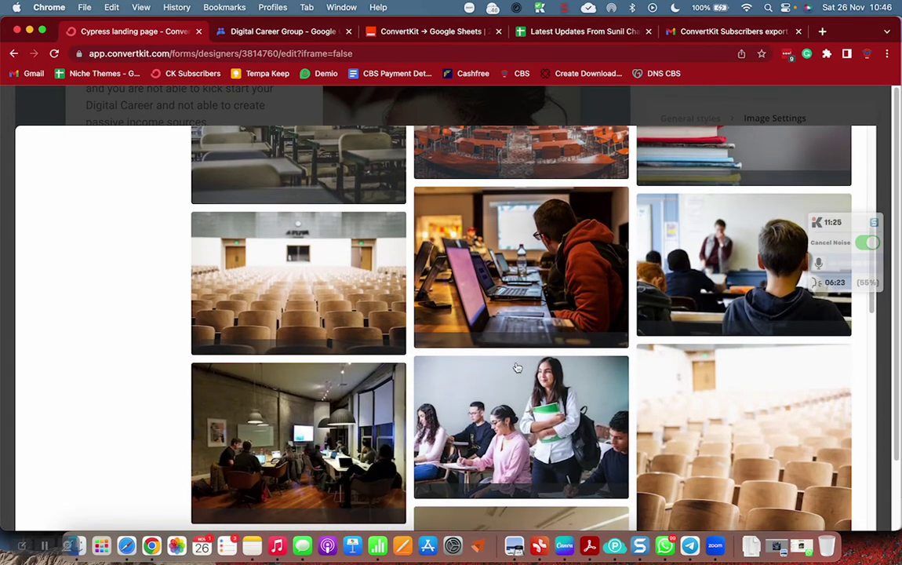
pyautogui.click(538, 250)
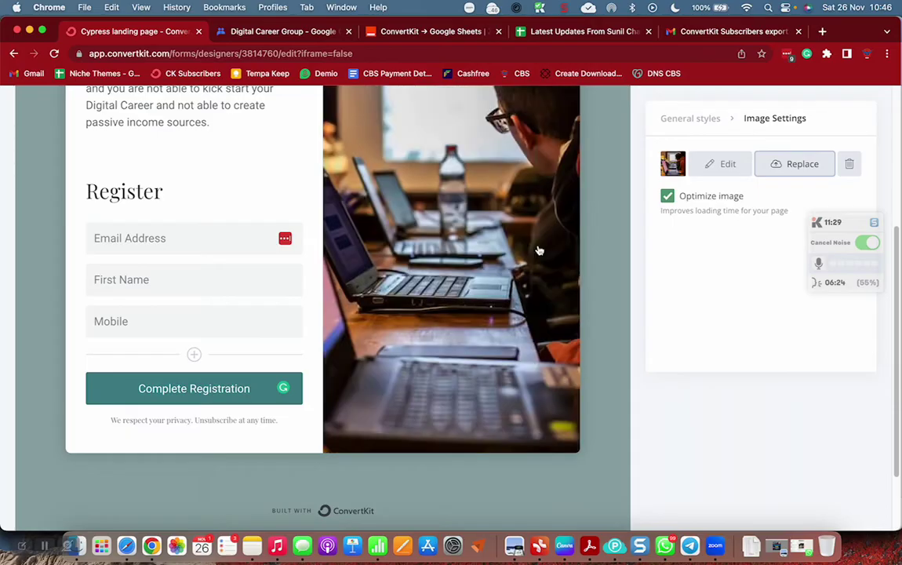
pyautogui.scroll(5, 502, 258)
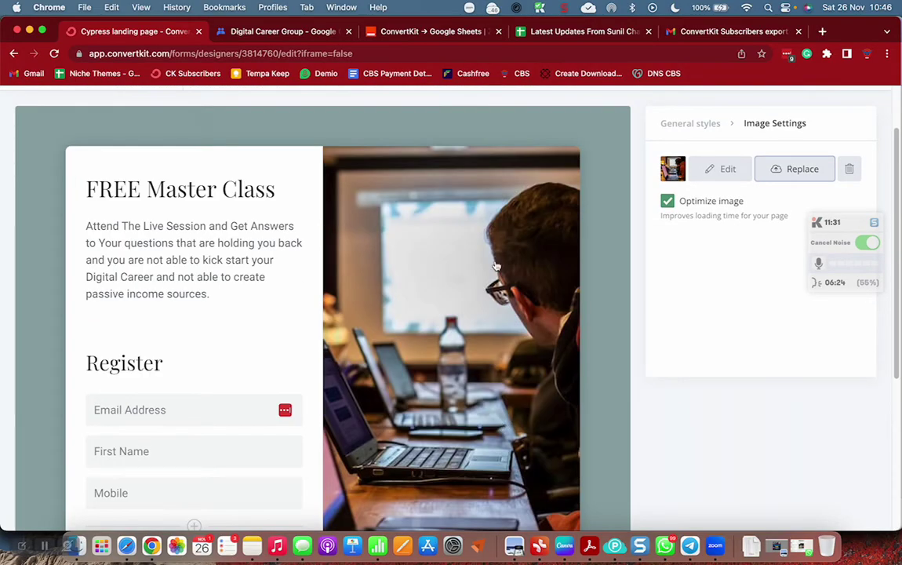
pyautogui.scroll(-3, 470, 353)
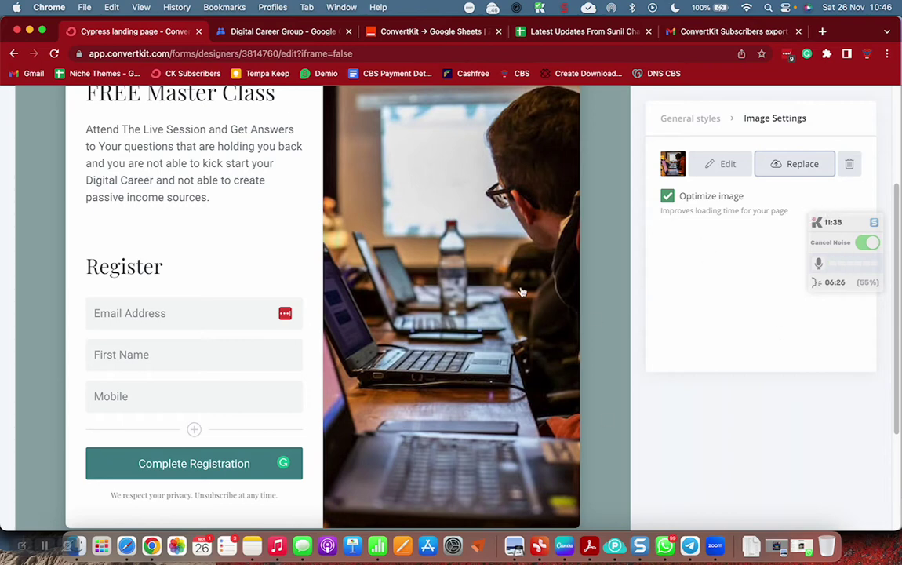
# - Set the page background to the Hero Patterns Bamboo pattern on dark blue 00448f
pyautogui.click(687, 122)
pyautogui.scroll(-3, 705, 352)
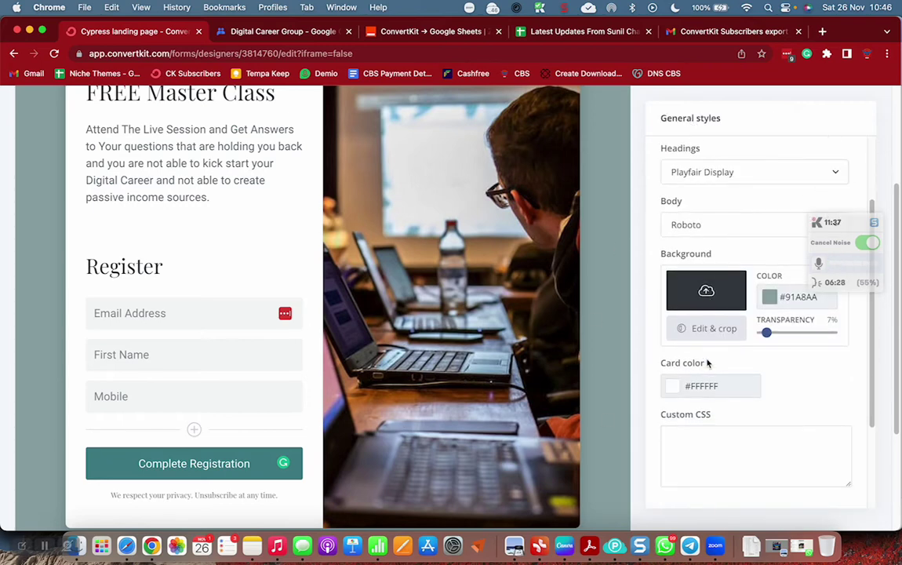
pyautogui.click(705, 289)
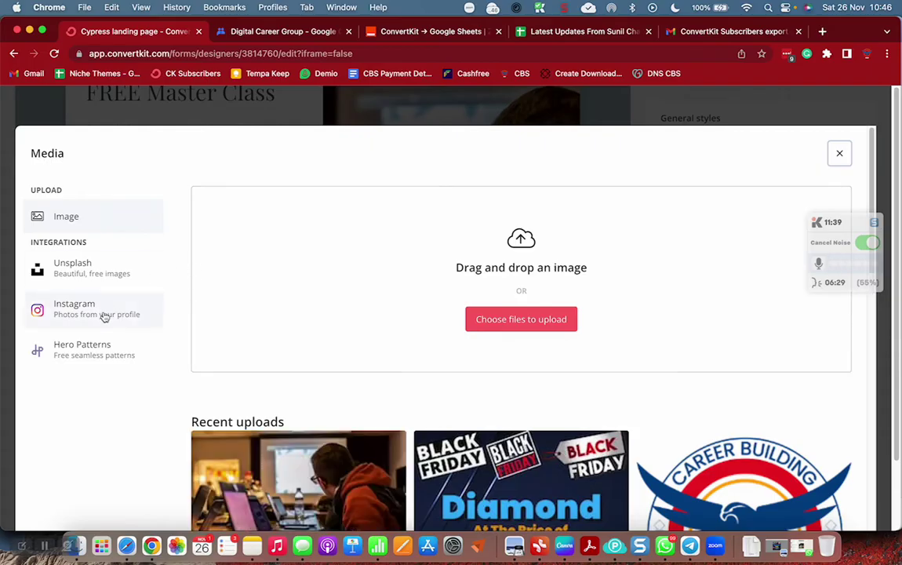
pyautogui.click(92, 357)
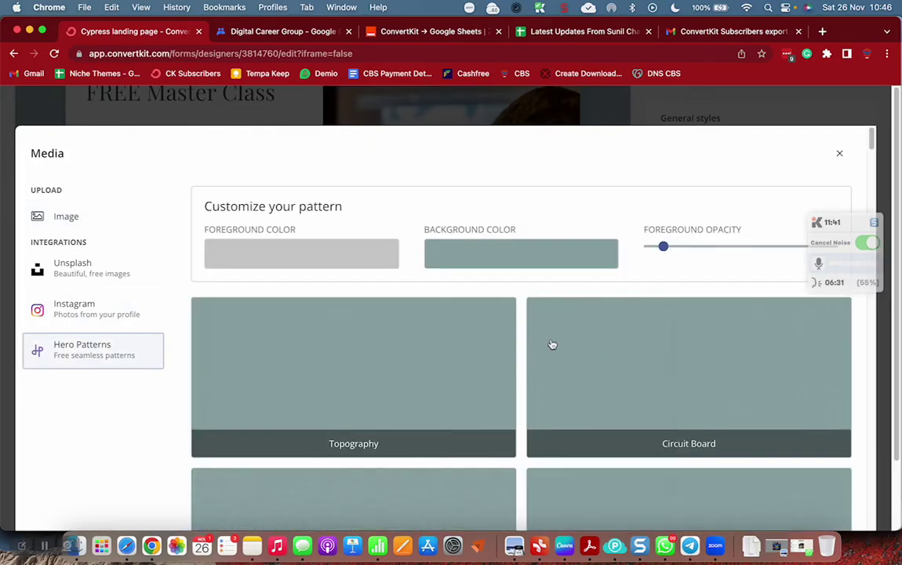
pyautogui.click(518, 261)
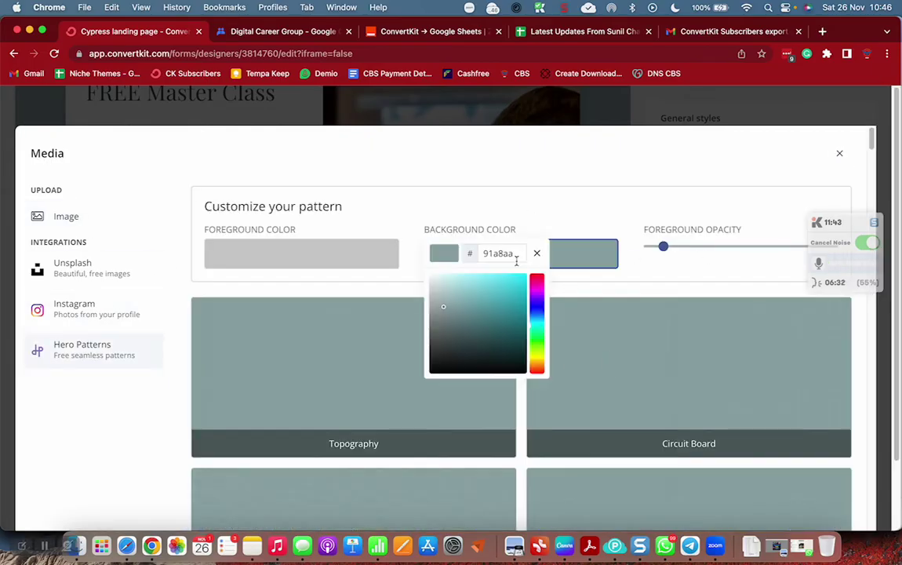
pyautogui.doubleClick(503, 253)
pyautogui.write('00448f')
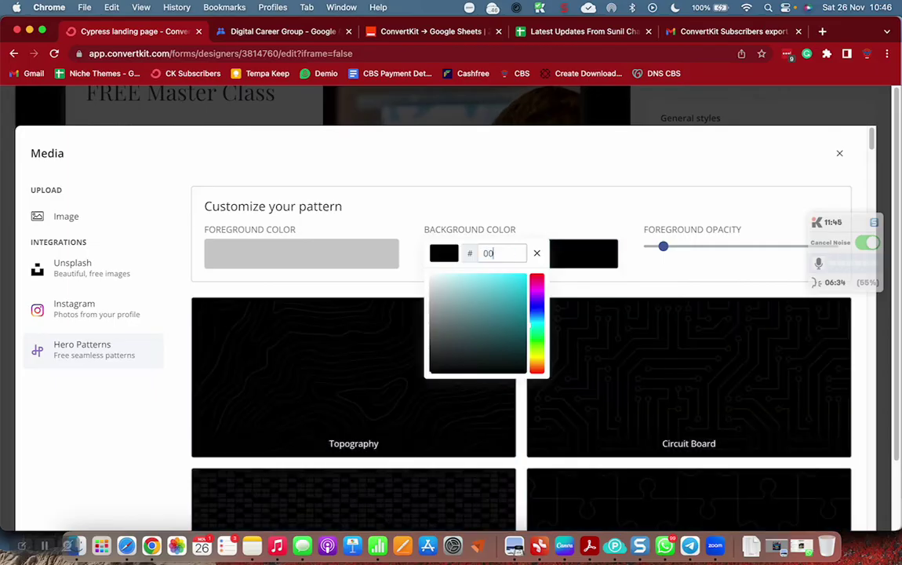
pyautogui.click(555, 197)
pyautogui.scroll(-10, 538, 268)
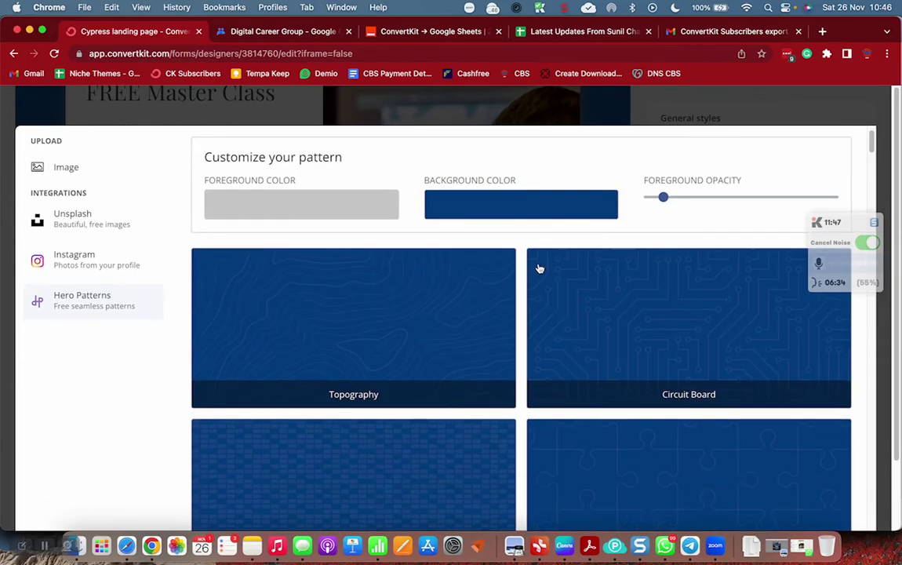
pyautogui.scroll(-10, 520, 325)
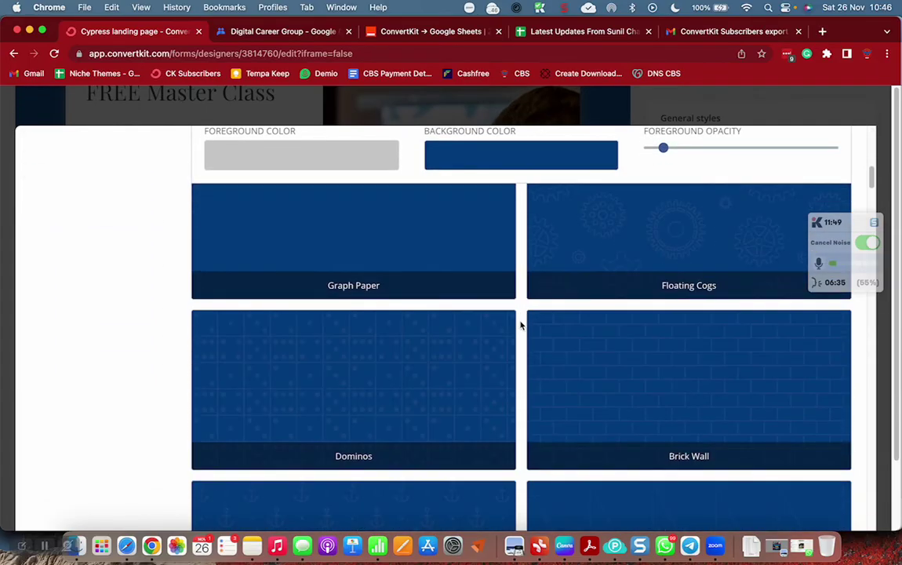
pyautogui.scroll(-5, 520, 325)
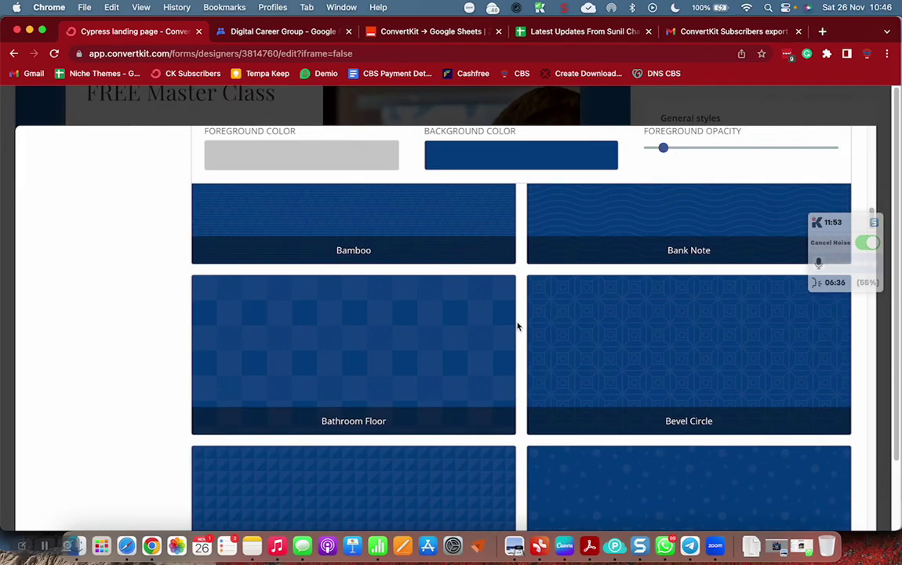
pyautogui.click(401, 218)
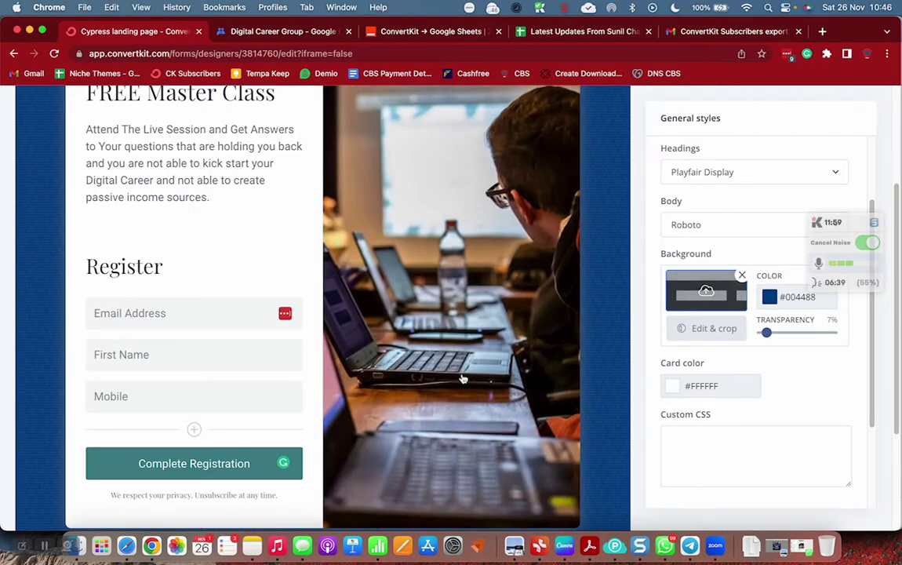
# - Change the form card colour to pale cream #FFF4E0
pyautogui.scroll(-2, 459, 380)
pyautogui.click(712, 388)
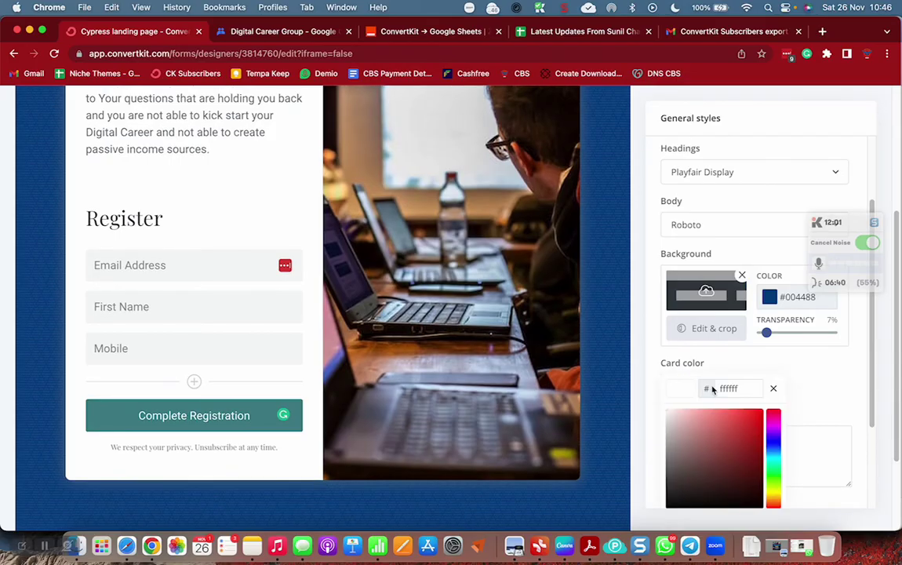
pyautogui.click(693, 417)
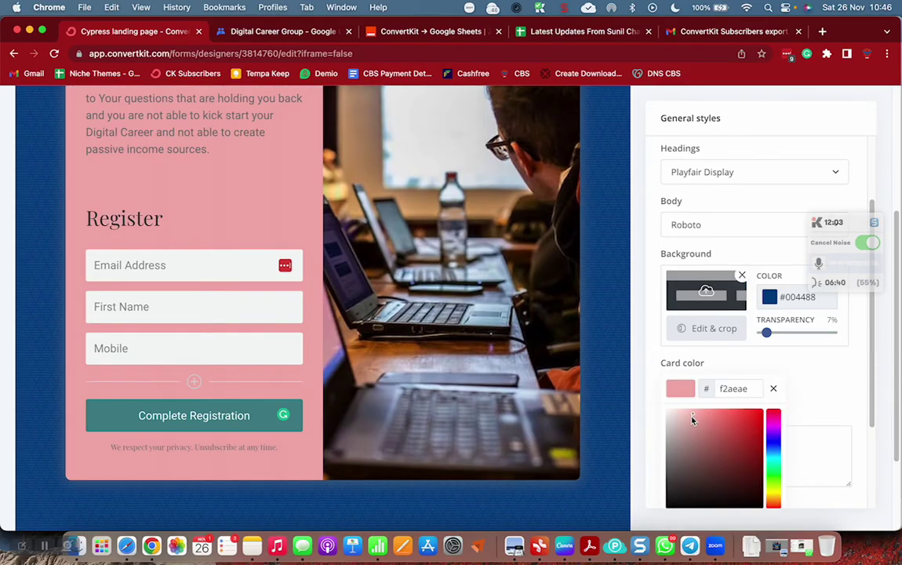
pyautogui.doubleClick(733, 388)
pyautogui.write('ffa500')
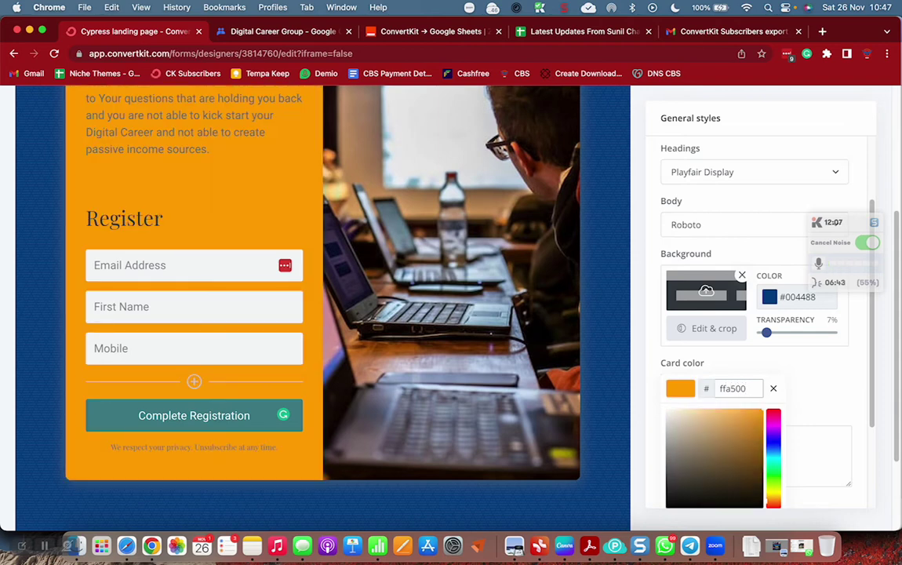
pyautogui.moveTo(718, 422); pyautogui.dragTo(679, 405)
pyautogui.click(835, 401)
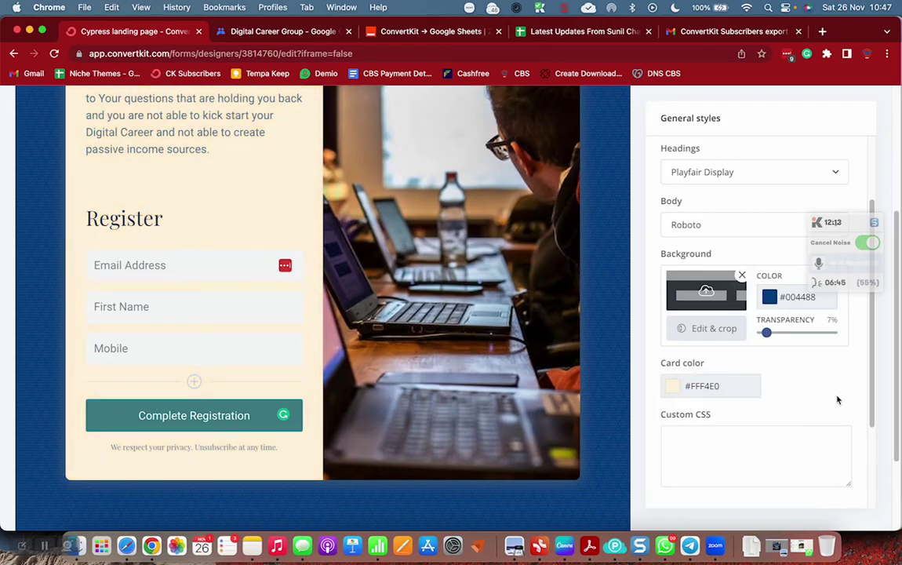
# - Open the landing page's SEO & Analytics settings
pyautogui.scroll(5, 835, 398)
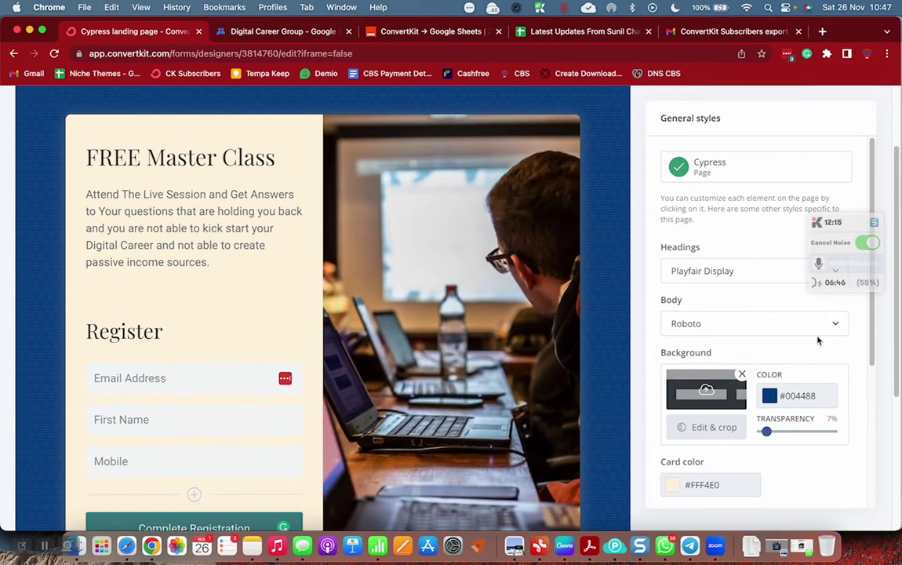
pyautogui.scroll(3, 801, 374)
pyautogui.scroll(-10, 787, 414)
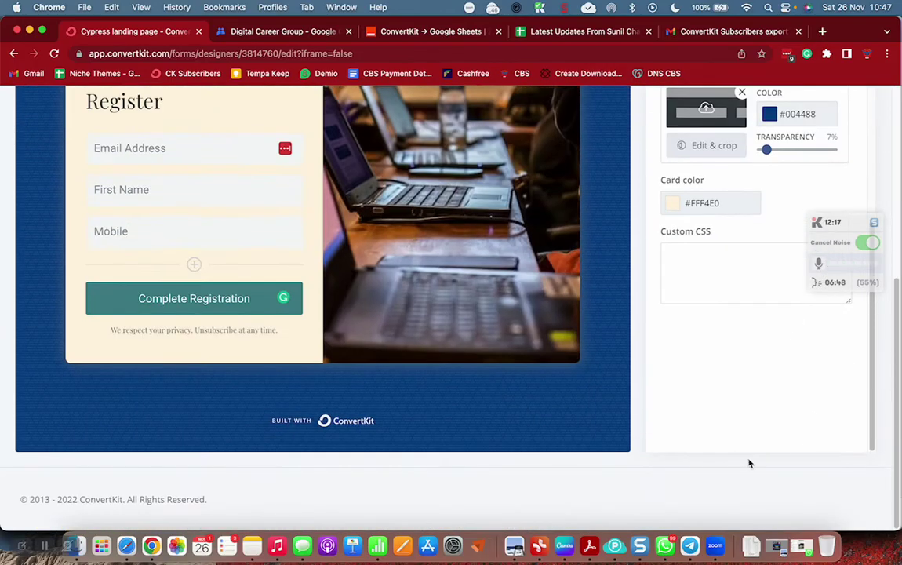
pyautogui.scroll(5, 447, 400)
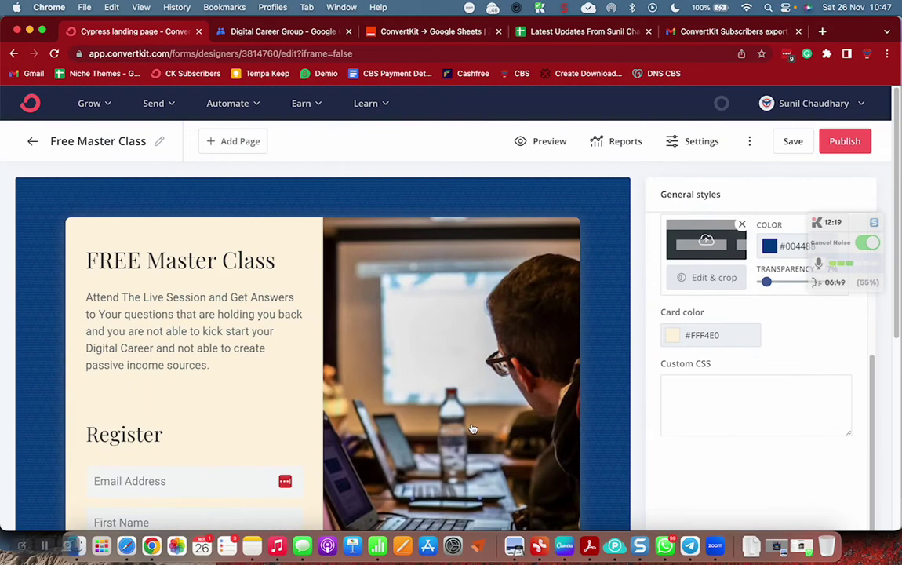
pyautogui.click(698, 144)
pyautogui.click(311, 375)
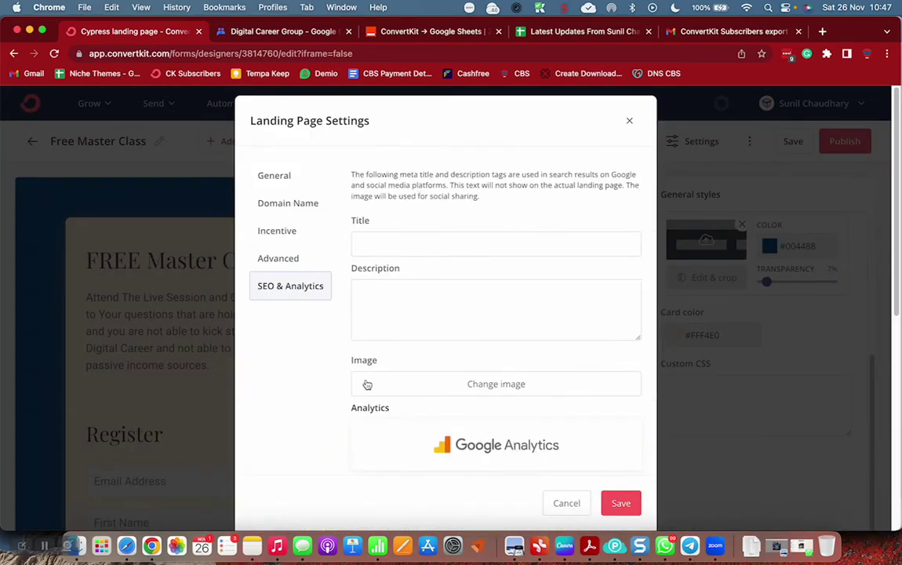
# - Search Unsplash for 'class' to find a student-at-laptop photo for the sharing image
pyautogui.scroll(-5, 408, 392)
pyautogui.scroll(5, 431, 408)
pyautogui.click(486, 393)
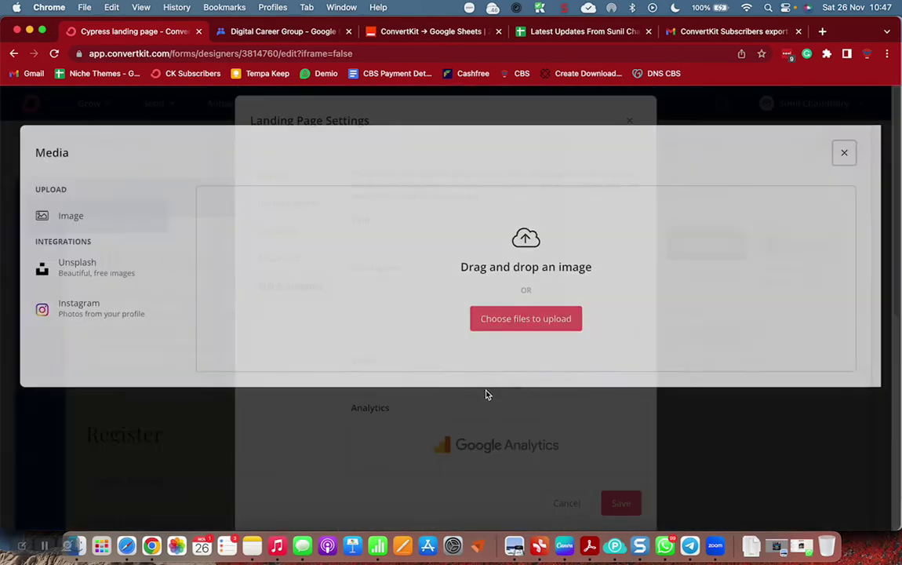
pyautogui.click(149, 271)
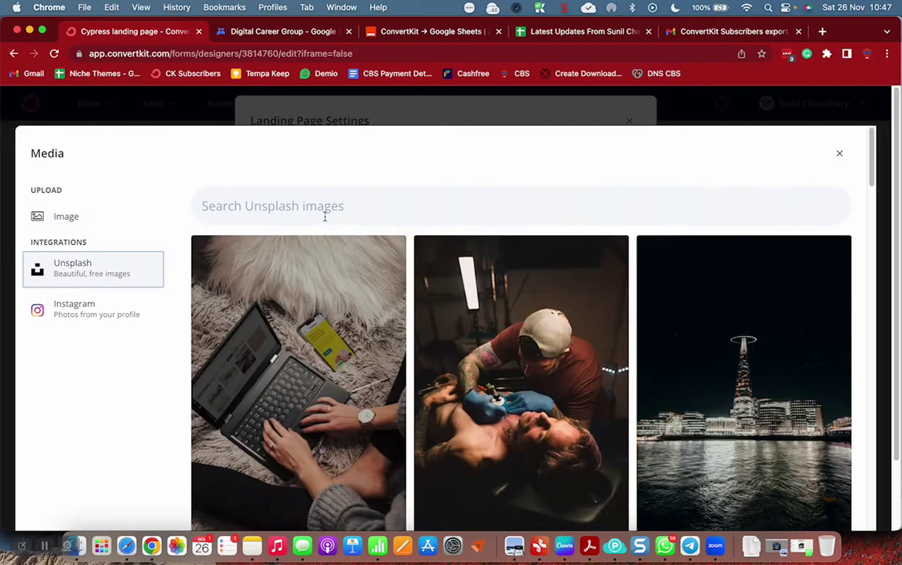
pyautogui.click(306, 205)
pyautogui.write('cla')
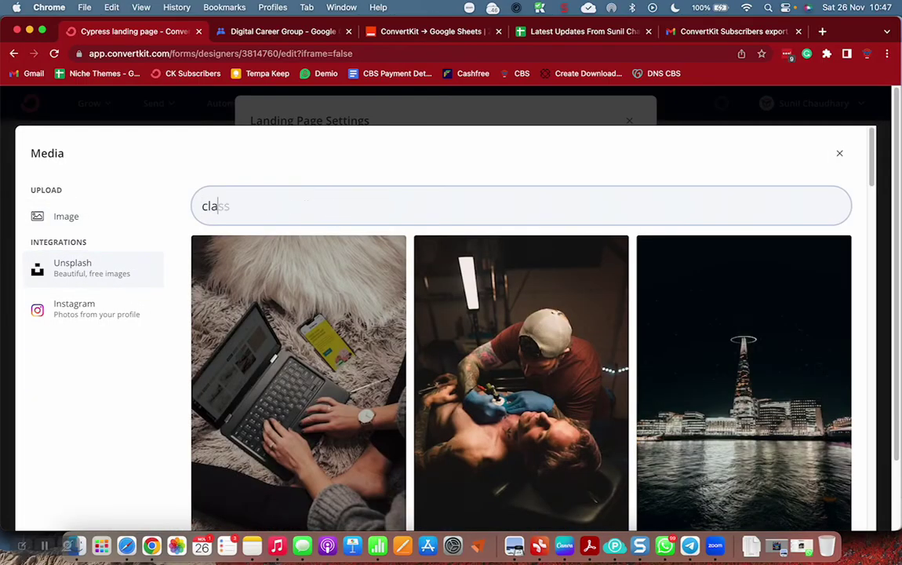
pyautogui.write('ss')
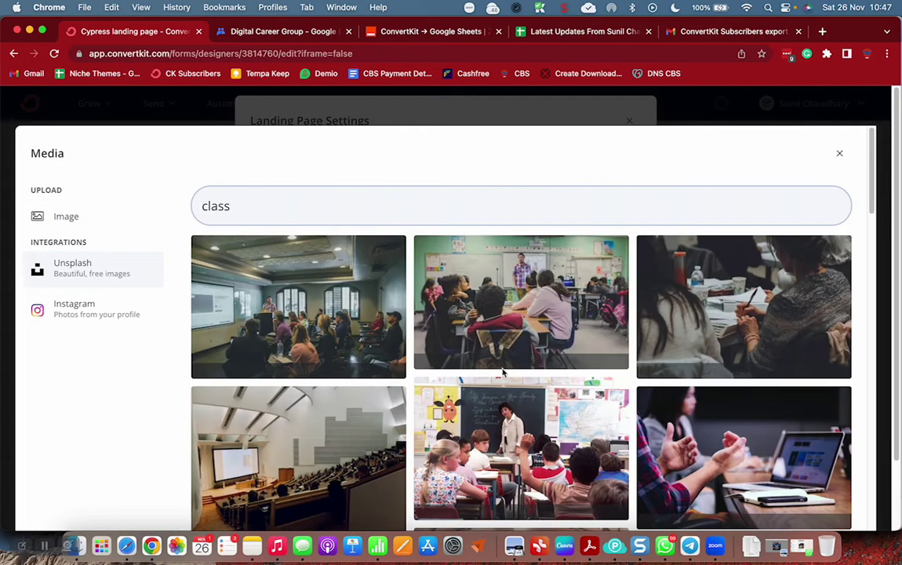
pyautogui.scroll(-5, 522, 391)
pyautogui.scroll(-15, 522, 391)
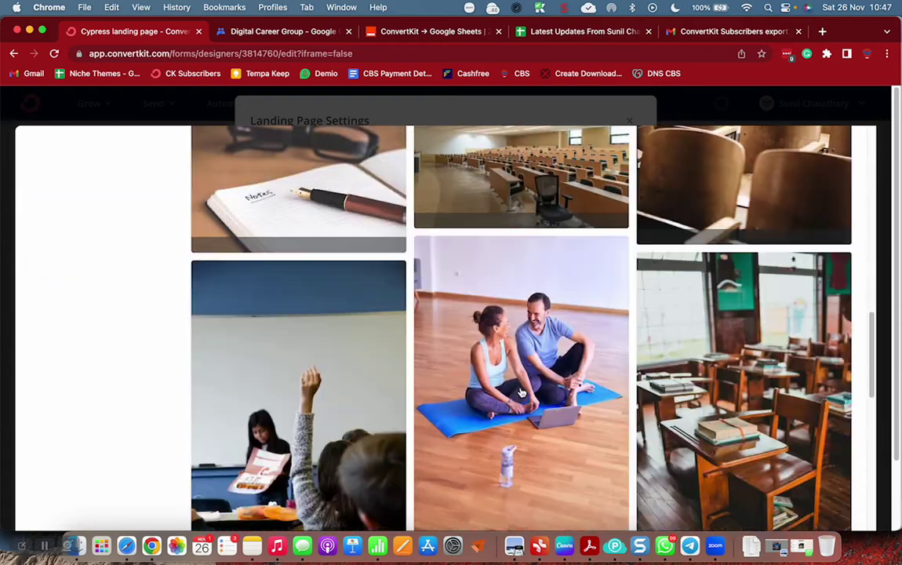
pyautogui.scroll(-2, 522, 391)
pyautogui.scroll(15, 521, 390)
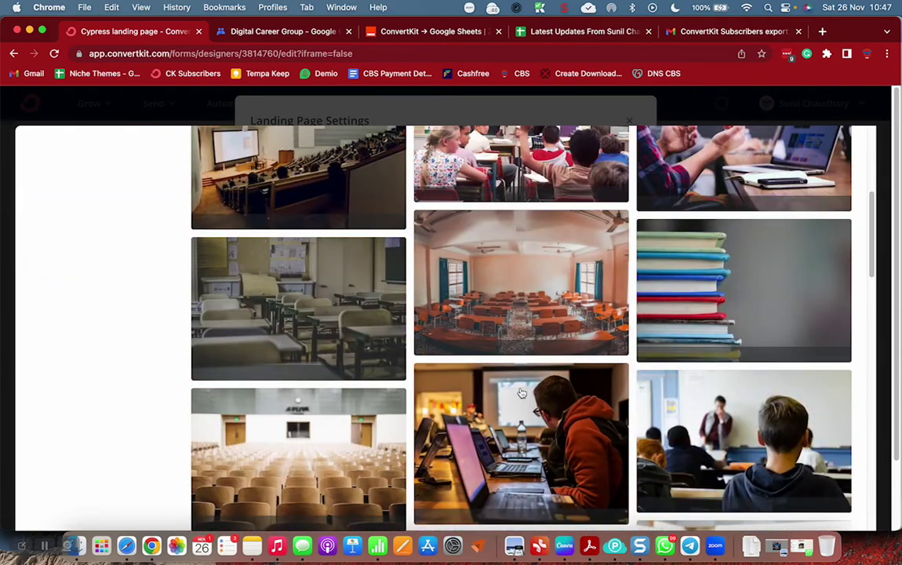
# - Use the student-at-laptop photo and enter a Free Master Class SEO title naming Career Building School
pyautogui.click(525, 433)
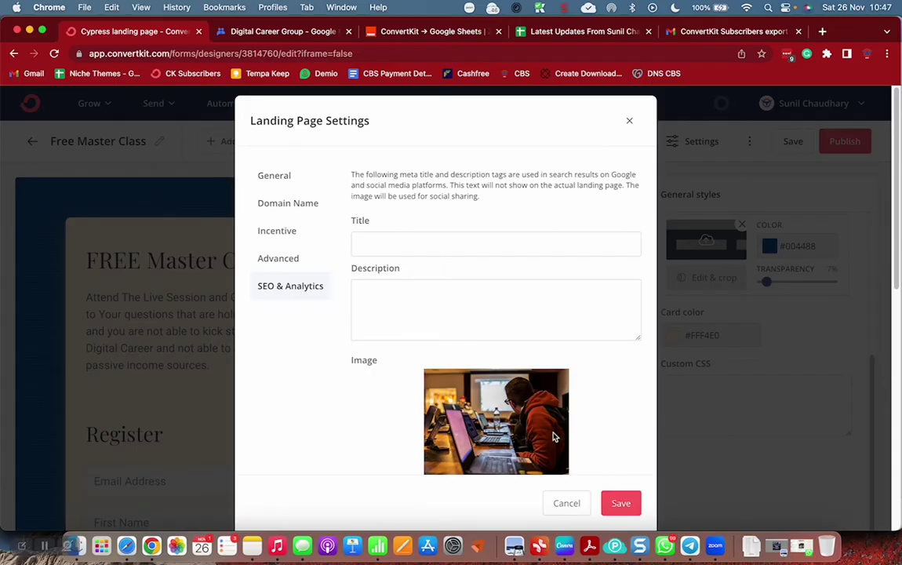
pyautogui.click(385, 245)
pyautogui.write('Free Master Class by')
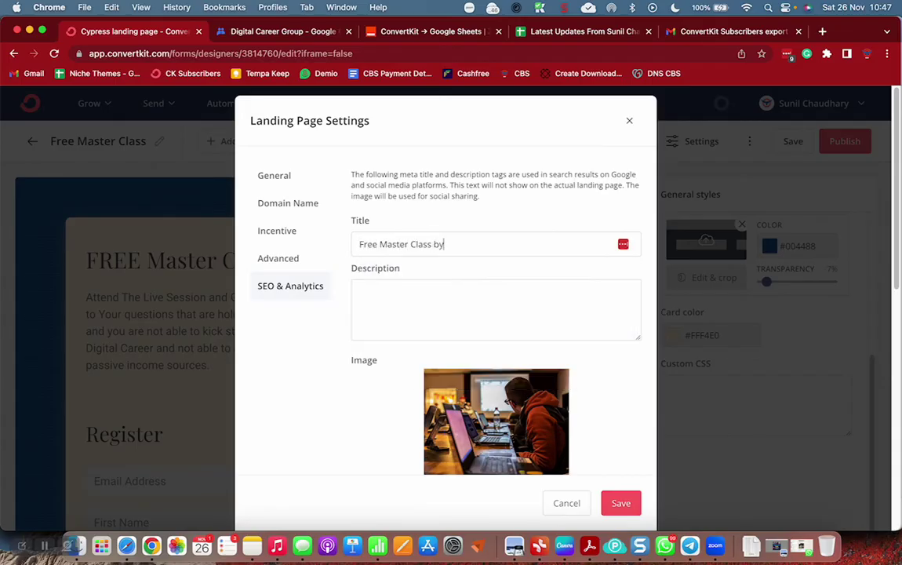
pyautogui.write(" Sunil Chaudhary India's Leading Digital Co")
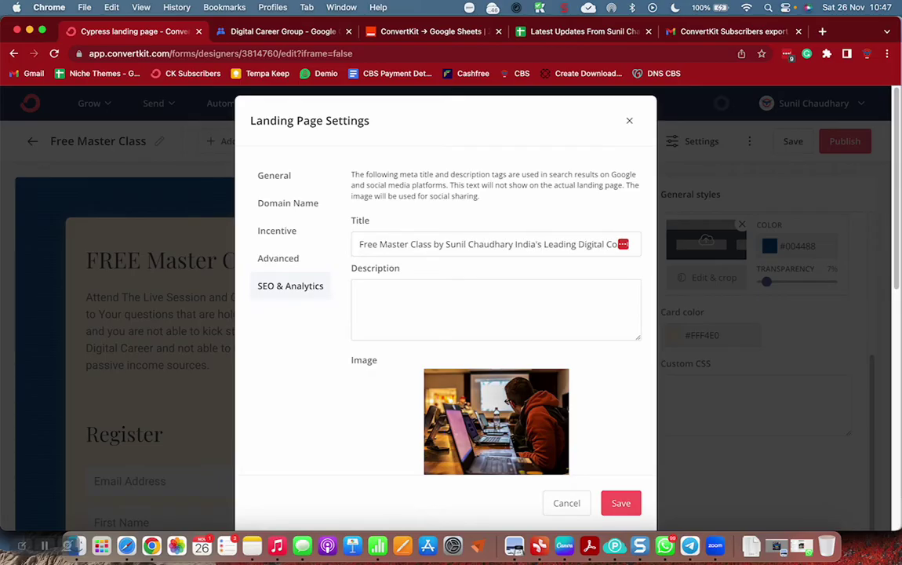
pyautogui.write('ach Career Building Show')
# - Copy the title into the SEO description and fix its misspelled last word
pyautogui.tripleClick(359, 245)
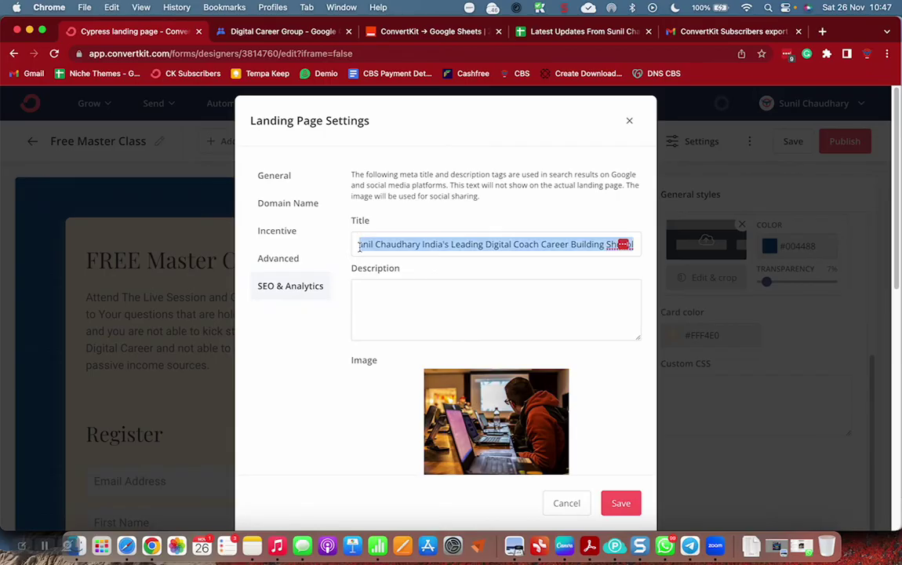
pyautogui.click(383, 282)
pyautogui.write("Free Master Class by Sunil Chaudhary India's Leading Digital Coach Career Building Shcool")
pyautogui.doubleClick(439, 306)
pyautogui.write('Sc')
pyautogui.press('super+a')
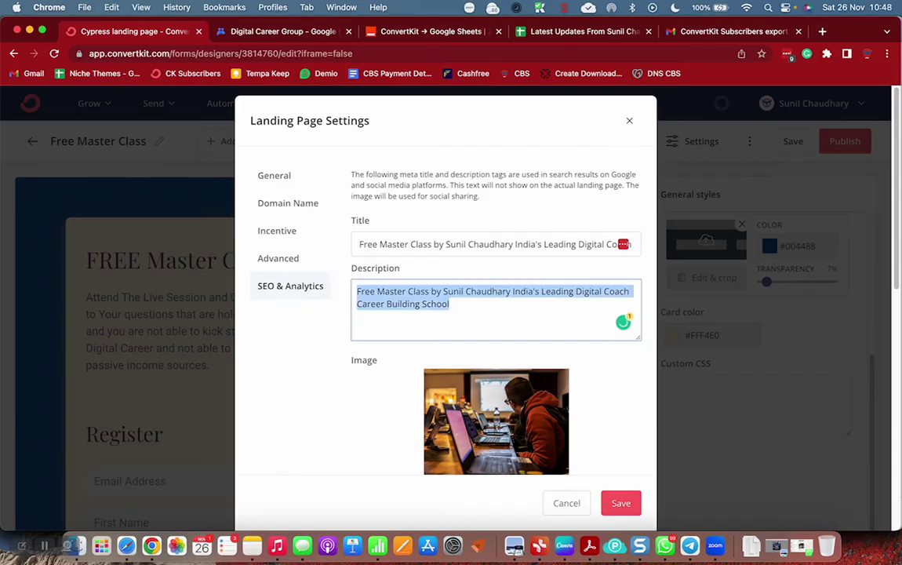
# - Append keywords like Digital Marketing Coach, Affiliate Marketing and Social Media Agency to the description
pyautogui.tripleClick(461, 240)
pyautogui.click(487, 304)
pyautogui.write('Digital Mar')
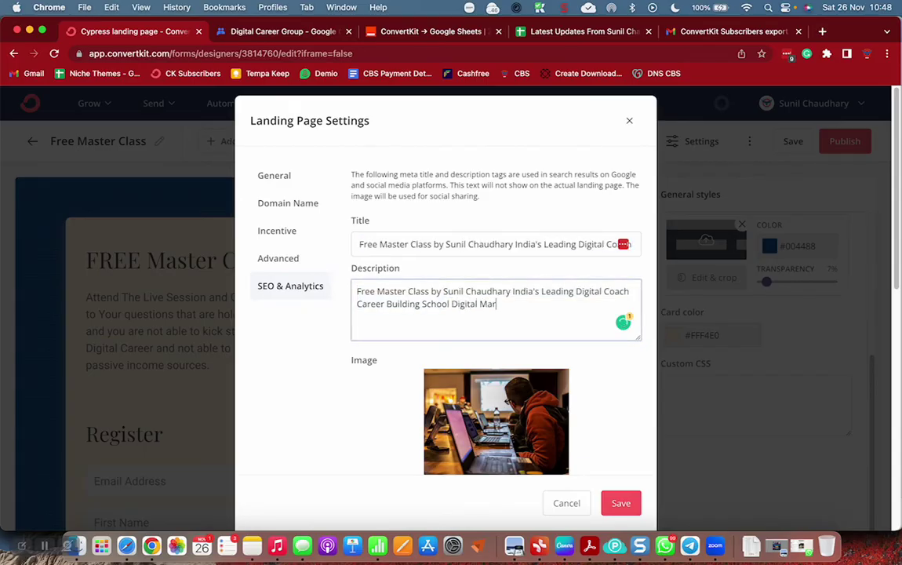
pyautogui.write('keting Coach Coaching Aff')
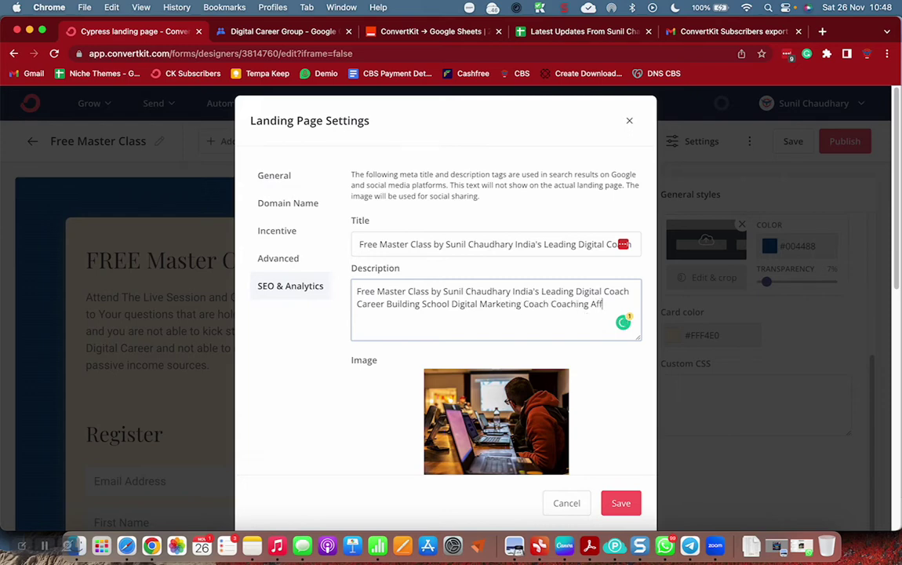
pyautogui.write('iliate Marketing Influencer')
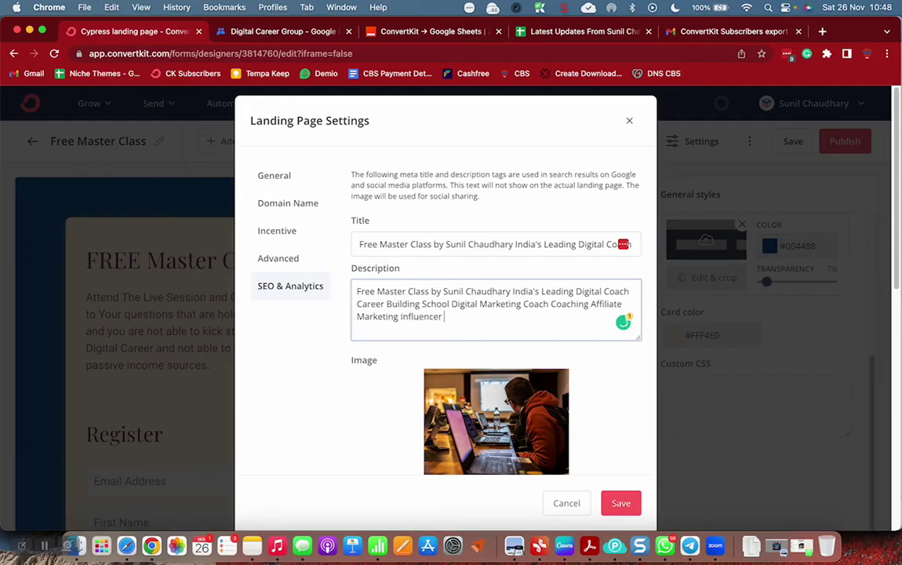
pyautogui.write(' Social Media Agency Business A')
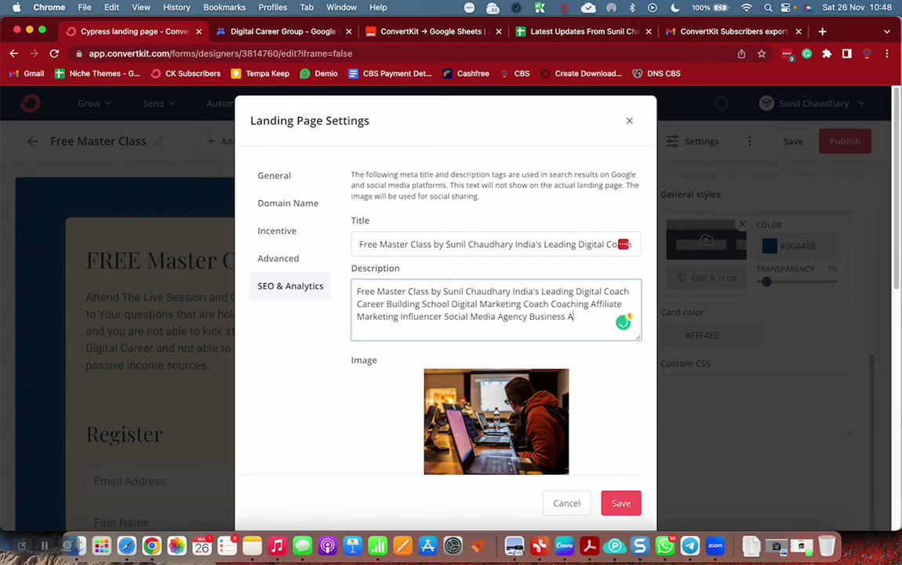
pyautogui.write('utomation Content Branding Personal')
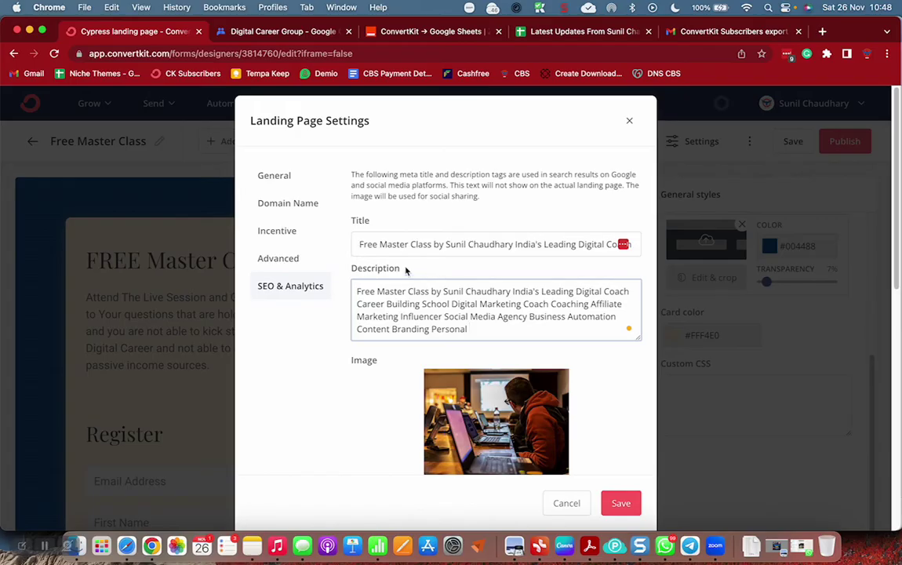
pyautogui.tripleClick(368, 245)
pyautogui.click(480, 312)
# - Expand the Google Analytics section to enter a tracking ID
pyautogui.scroll(-1, 449, 235)
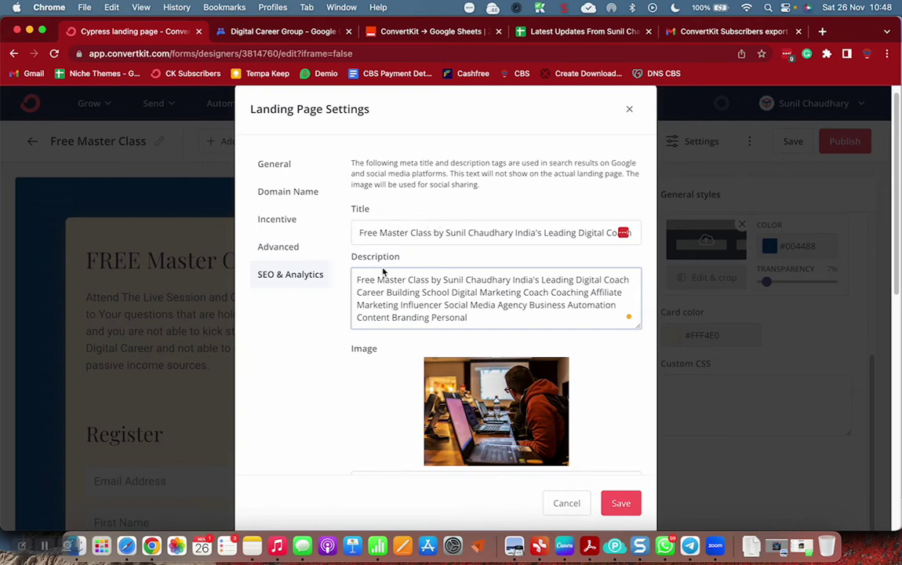
pyautogui.scroll(-10, 475, 415)
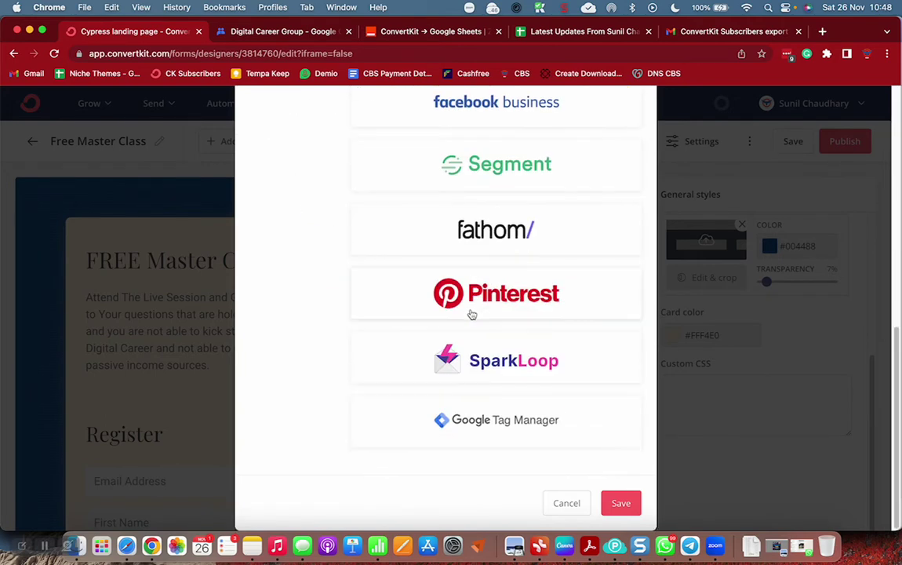
pyautogui.scroll(5, 471, 315)
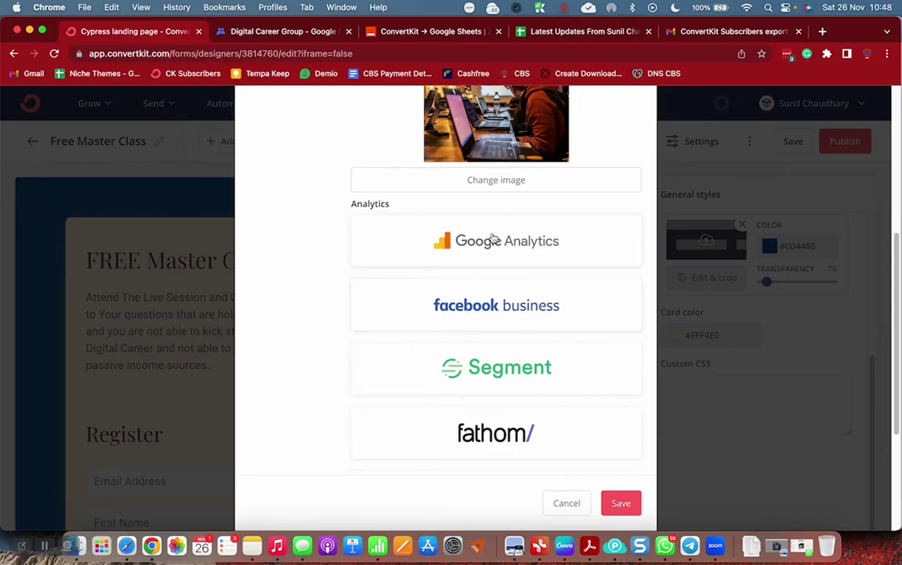
pyautogui.click(493, 238)
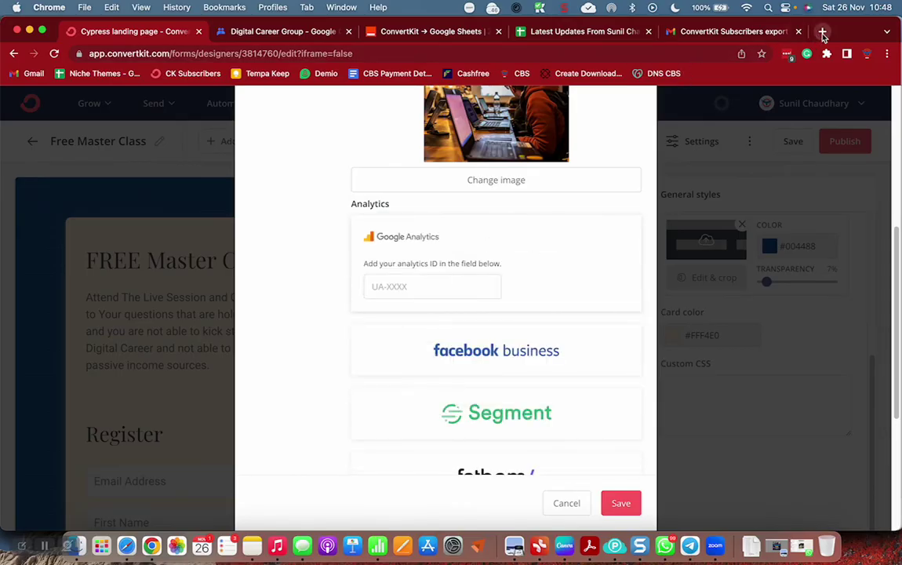
# - Search 'analytics' in a new tab to reach Google Analytics
pyautogui.click(823, 32)
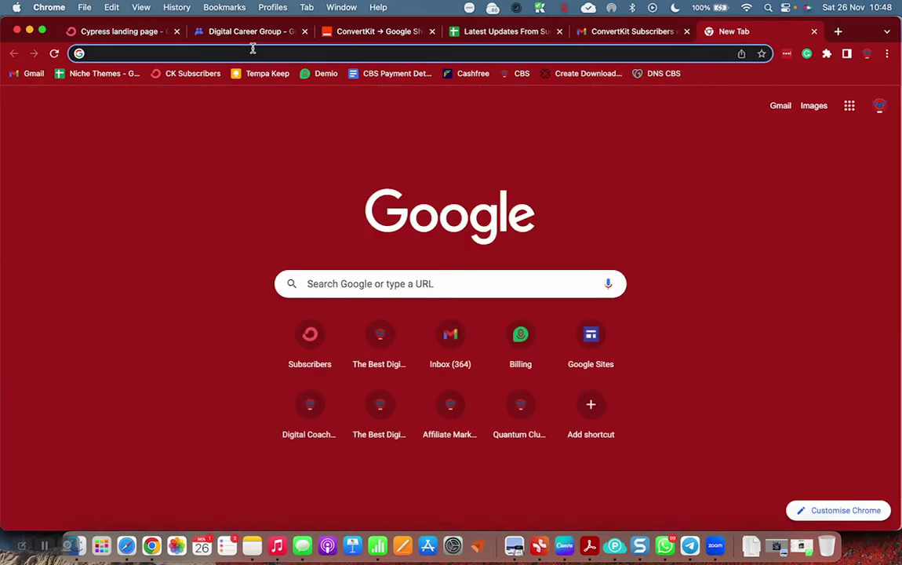
pyautogui.write('analytics')
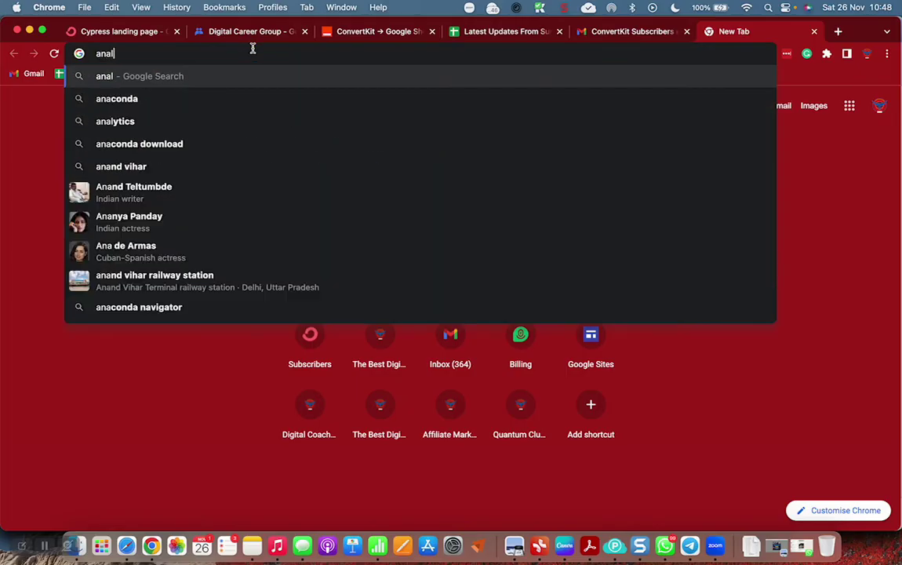
pyautogui.press('Return')
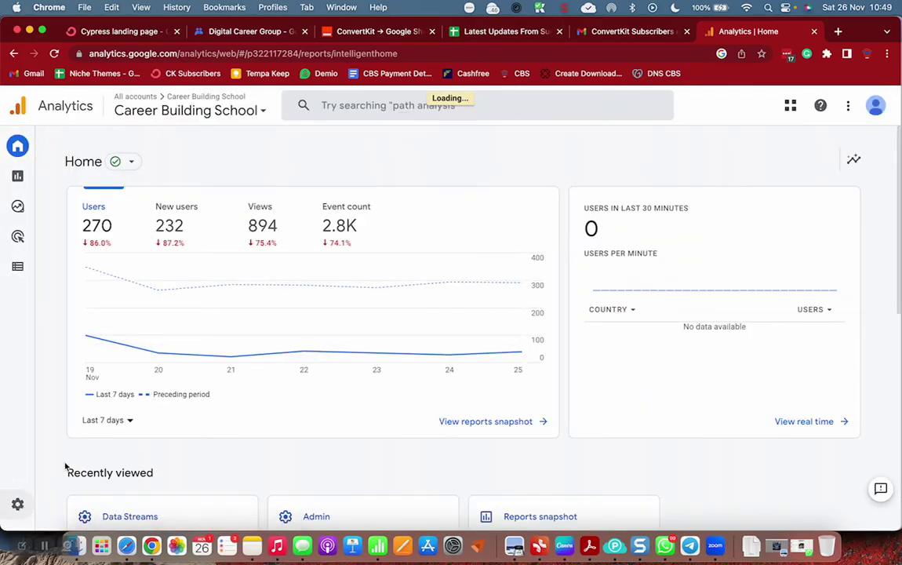
# - Copy the Career Building School web stream's measurement ID from Admin > Data Streams and return to ConvertKit
pyautogui.click(17, 505)
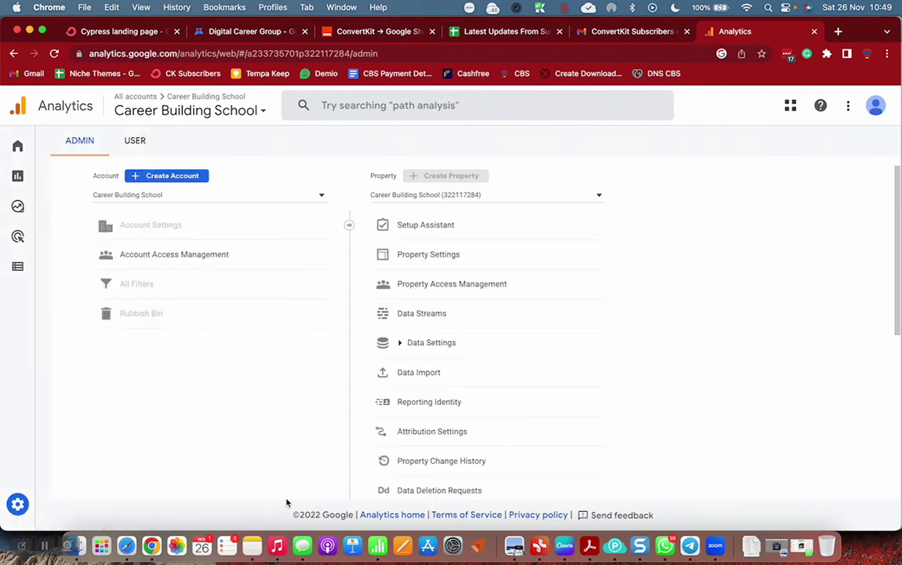
pyautogui.click(450, 313)
pyautogui.click(205, 324)
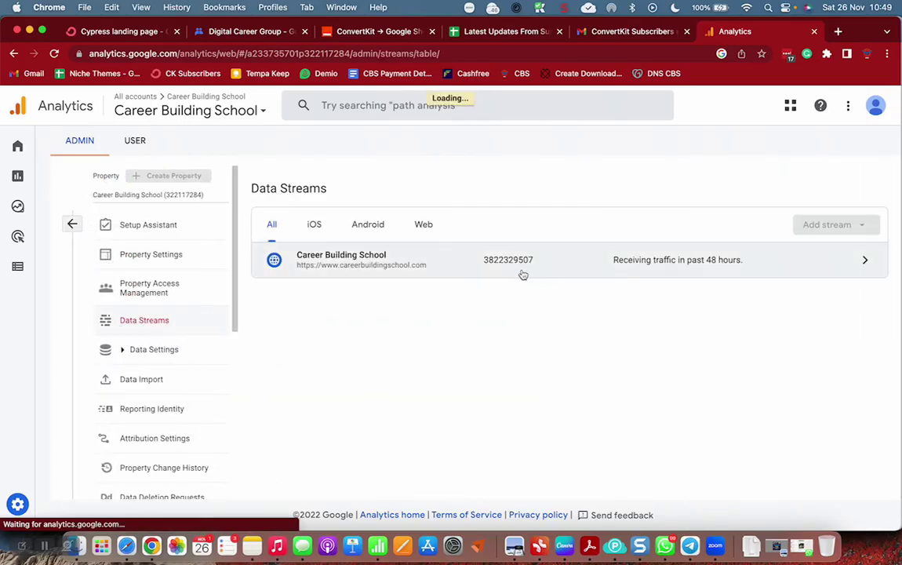
pyautogui.click(461, 265)
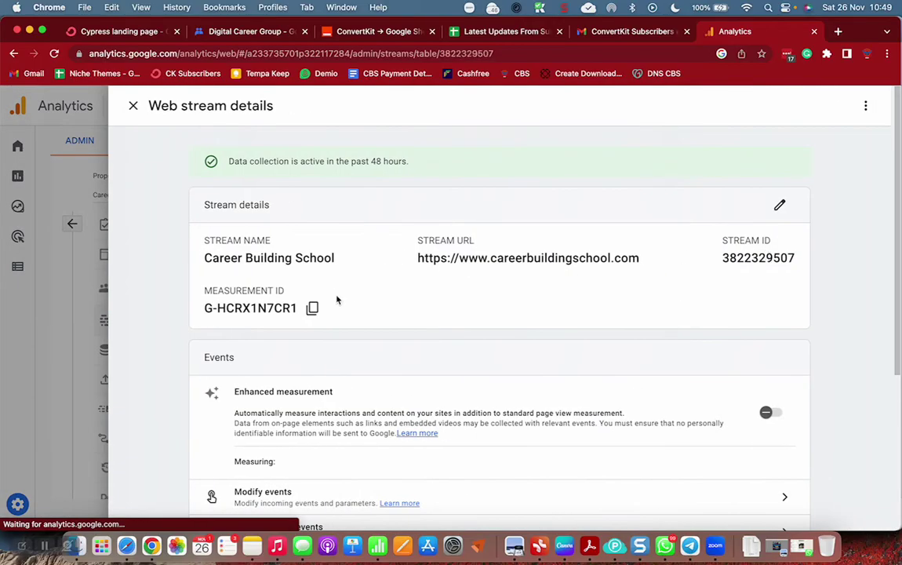
pyautogui.click(312, 307)
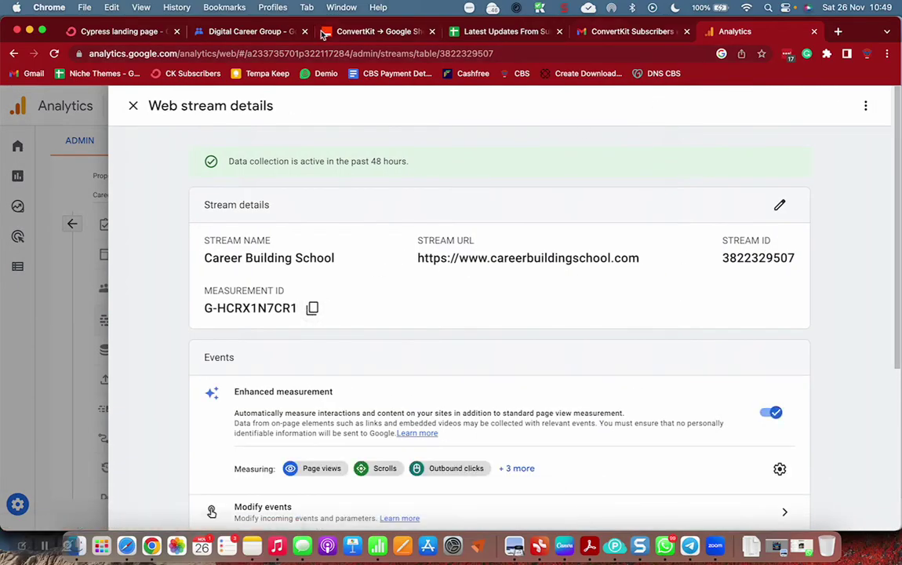
pyautogui.click(108, 31)
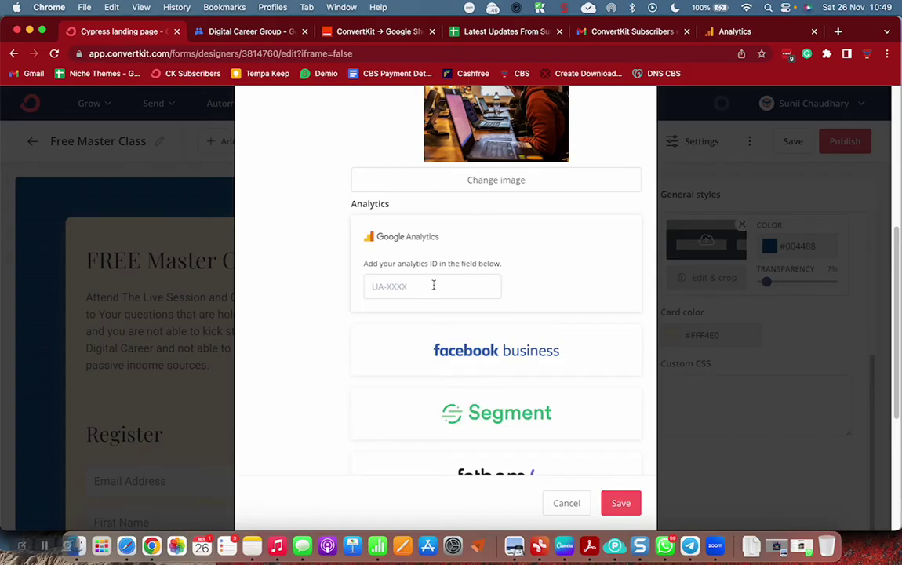
# - Paste G-HCRX1N7CR1 into the Google Analytics ID field and save the landing page settings
pyautogui.click(432, 284)
pyautogui.hotkey('ctrl', 'v')
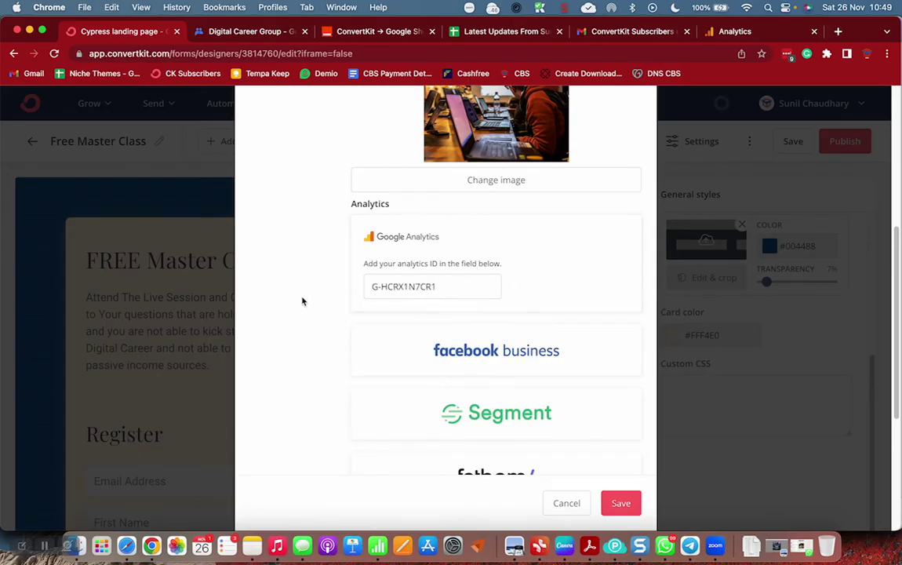
pyautogui.scroll(-3, 313, 314)
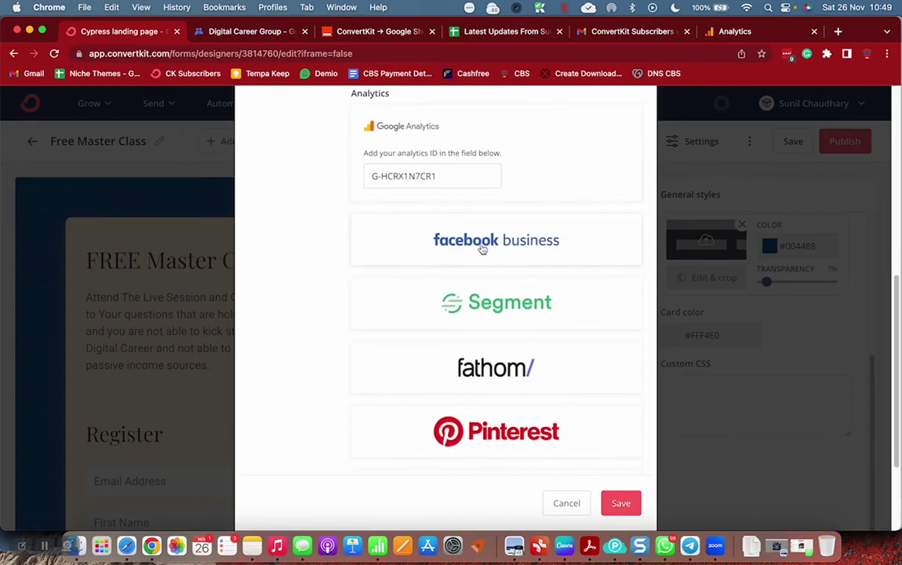
pyautogui.scroll(-3, 496, 248)
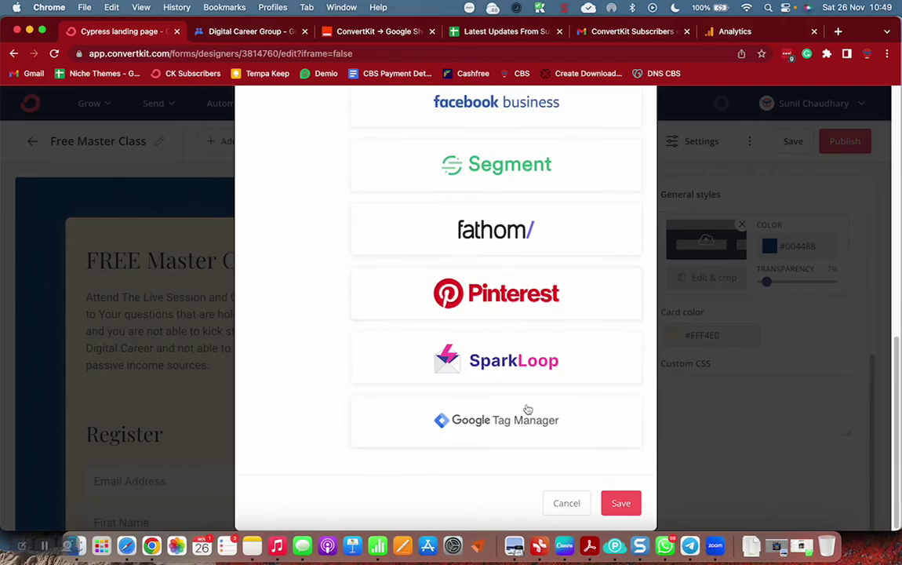
pyautogui.click(620, 502)
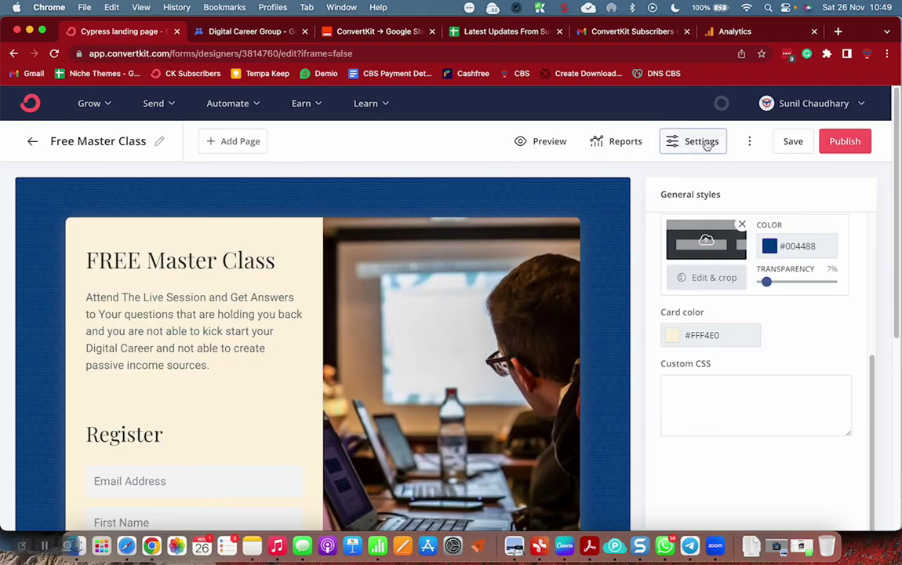
# - Set the page URL to pages.careerbuildingschool.com/fmc via the custom domain settings
pyautogui.click(702, 144)
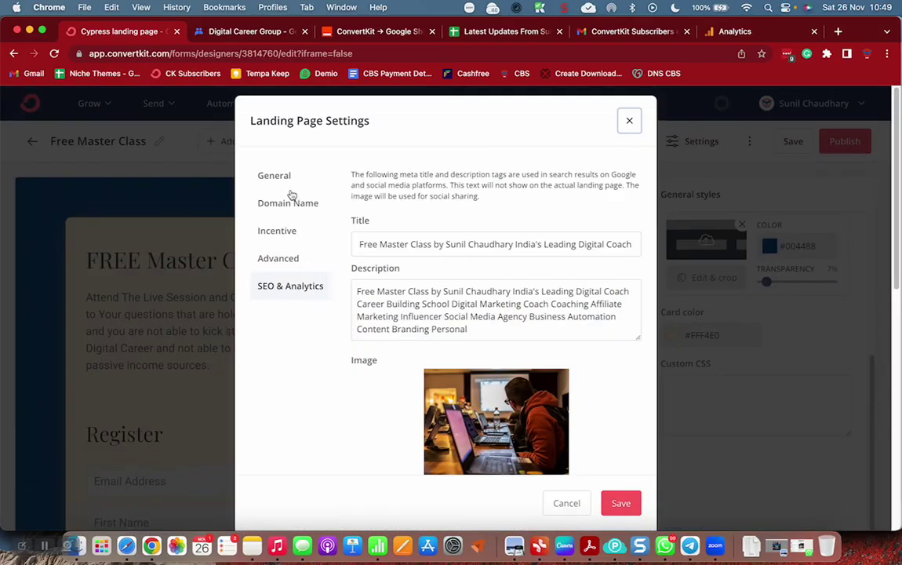
pyautogui.click(271, 174)
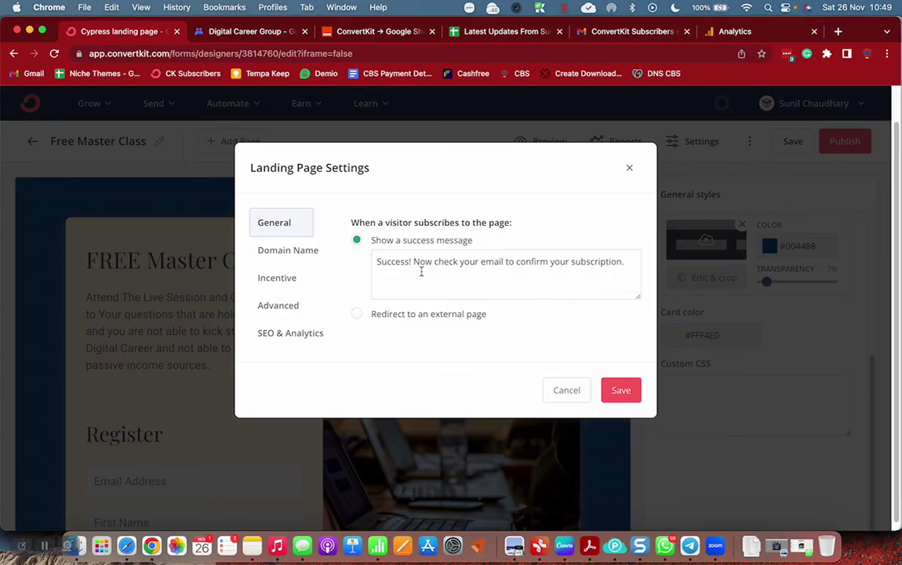
pyautogui.click(287, 251)
pyautogui.click(392, 246)
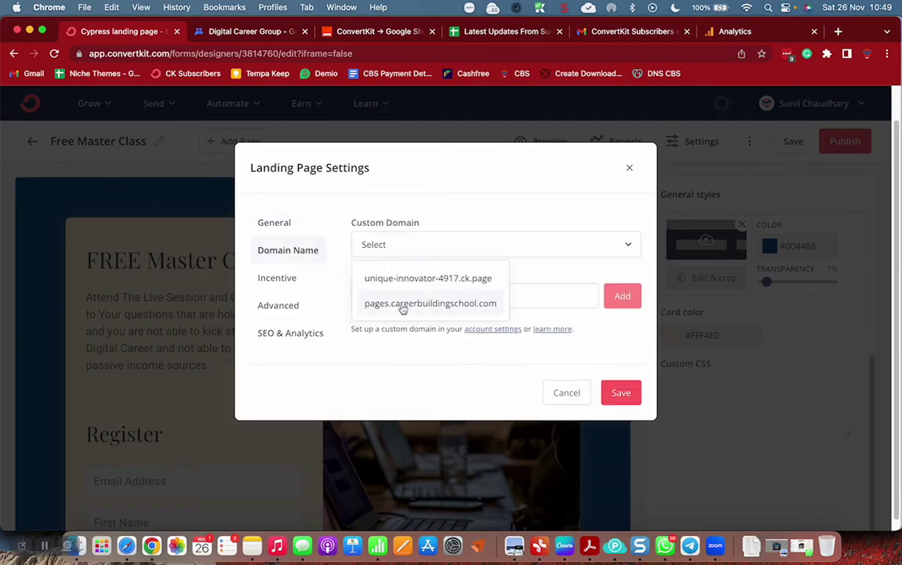
pyautogui.click(402, 306)
pyautogui.click(532, 297)
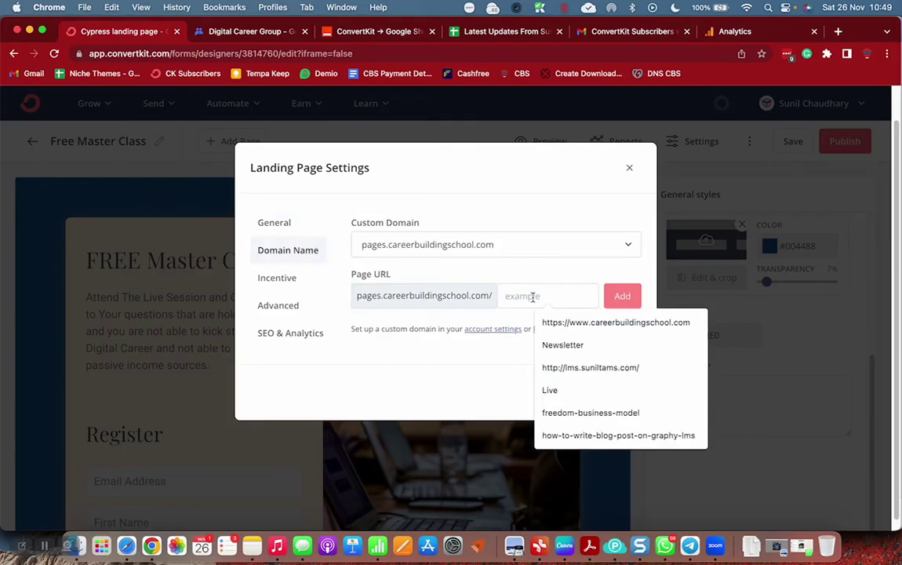
pyautogui.write('FM')
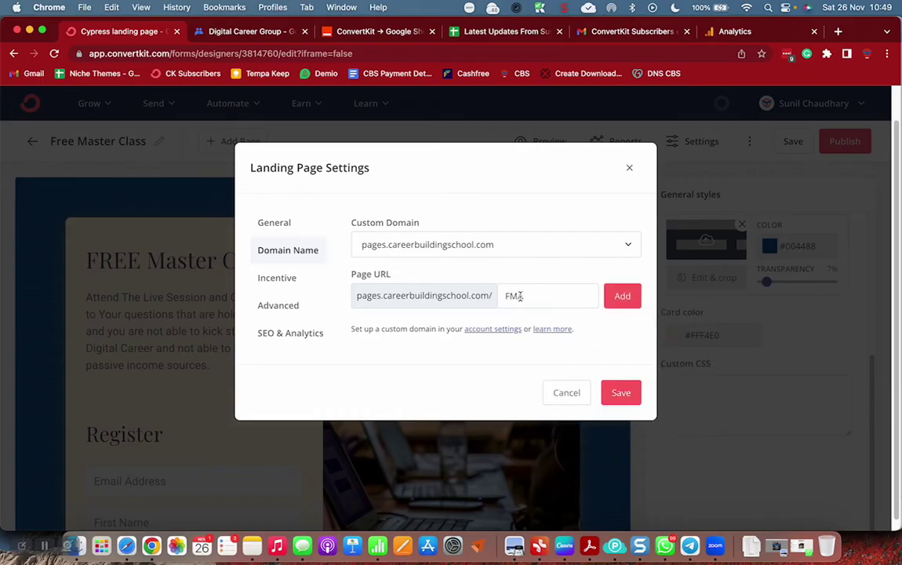
pyautogui.write('A')
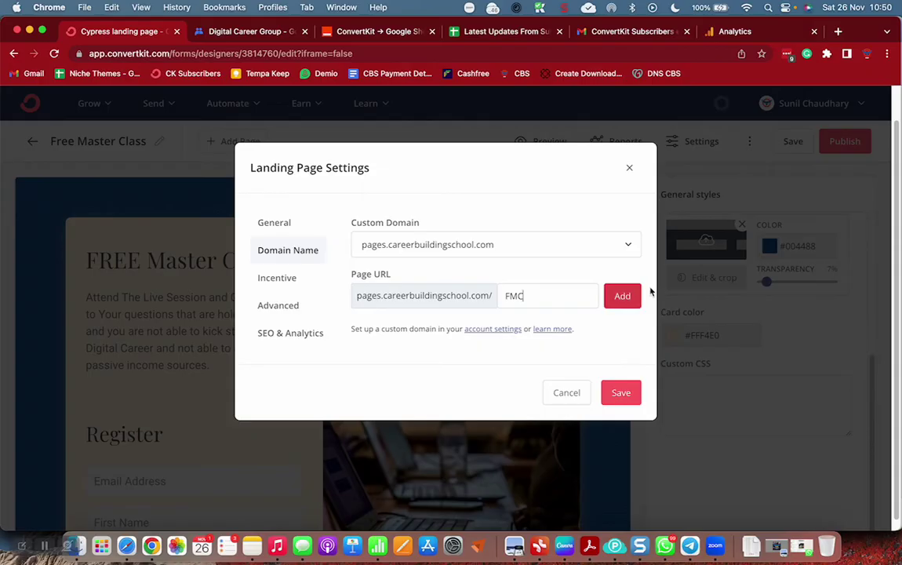
pyautogui.click(625, 297)
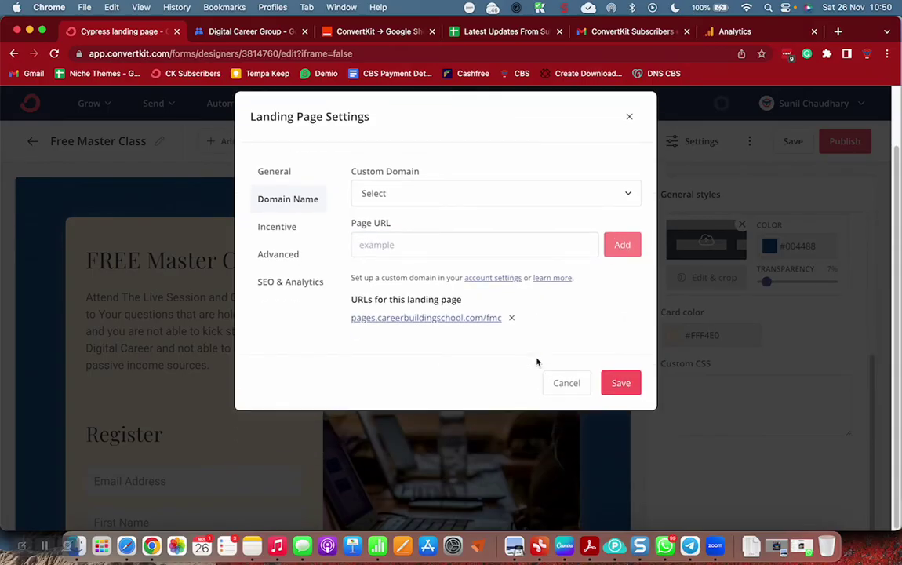
pyautogui.click(281, 227)
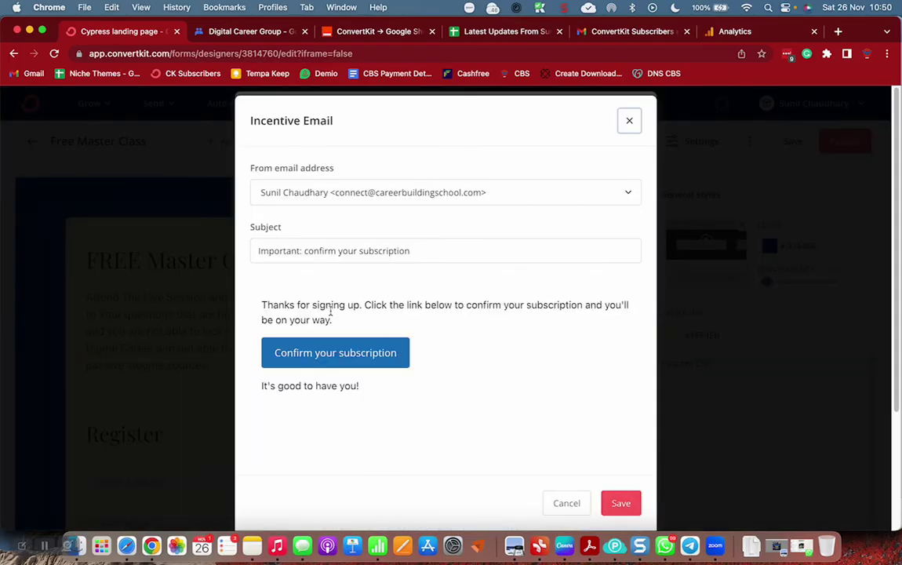
# - Add a 'CSU' line after the incentive email's closing, save it, and enable auto-confirm
pyautogui.scroll(-4, 353, 402)
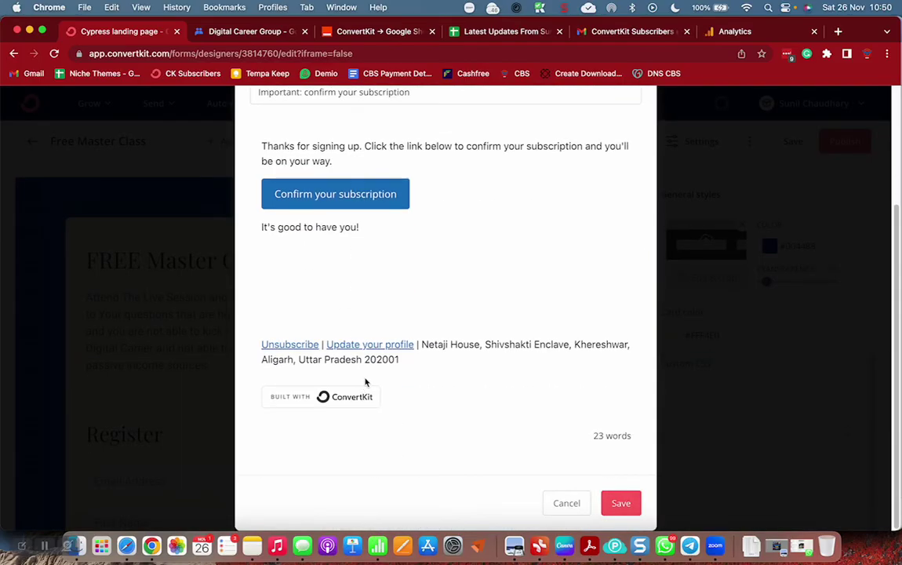
pyautogui.click(366, 228)
pyautogui.press('Return')
pyautogui.write('CSU')
pyautogui.click(632, 505)
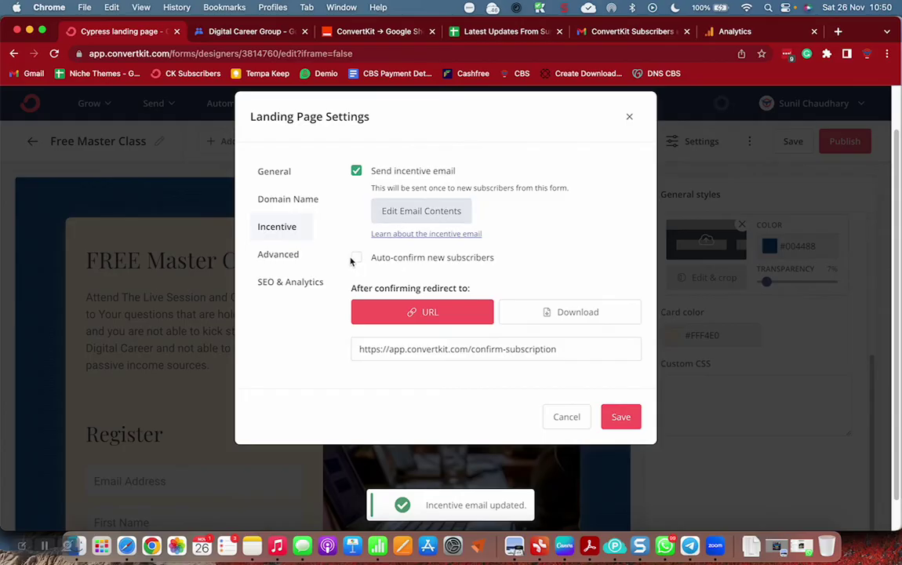
pyautogui.click(413, 259)
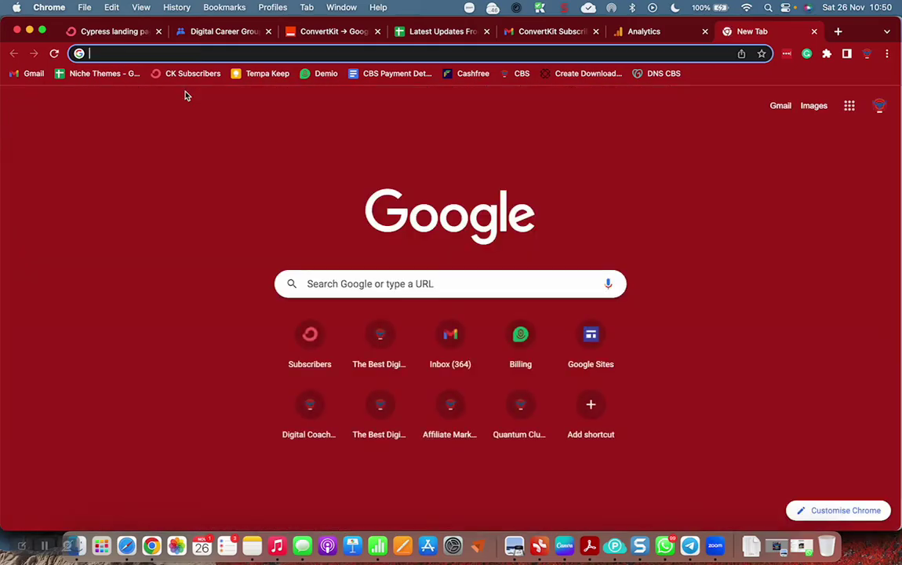
# - Search 'forms' and open the Google Forms product page
pyautogui.write('forms')
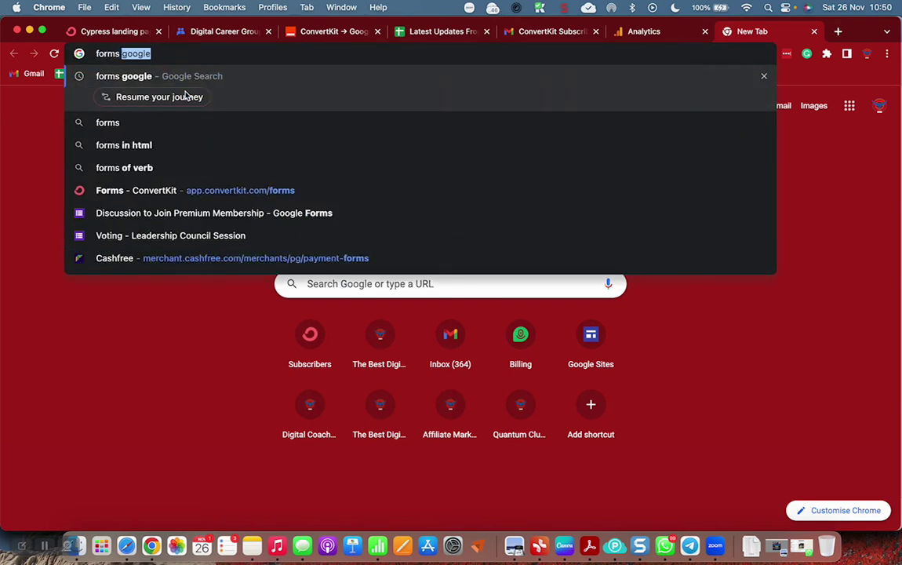
pyautogui.press('Return')
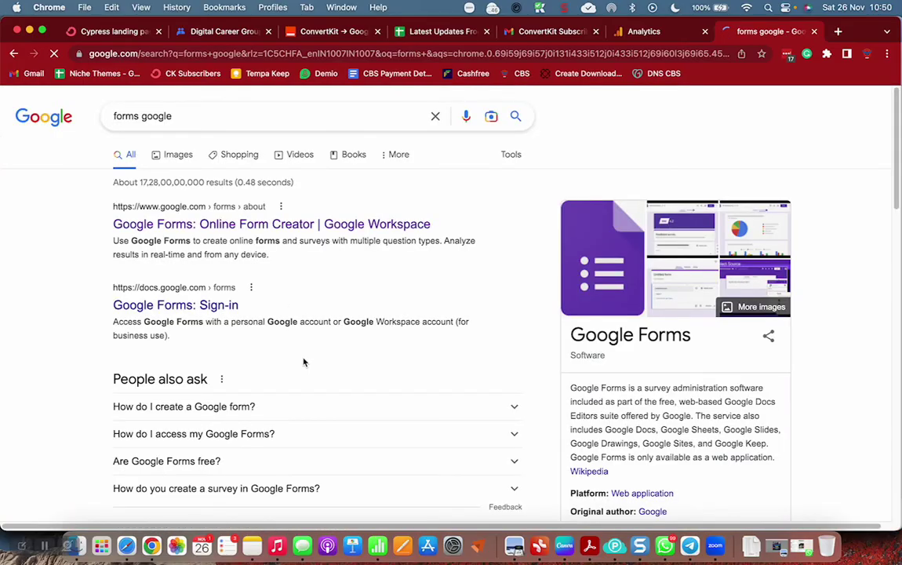
pyautogui.click(204, 225)
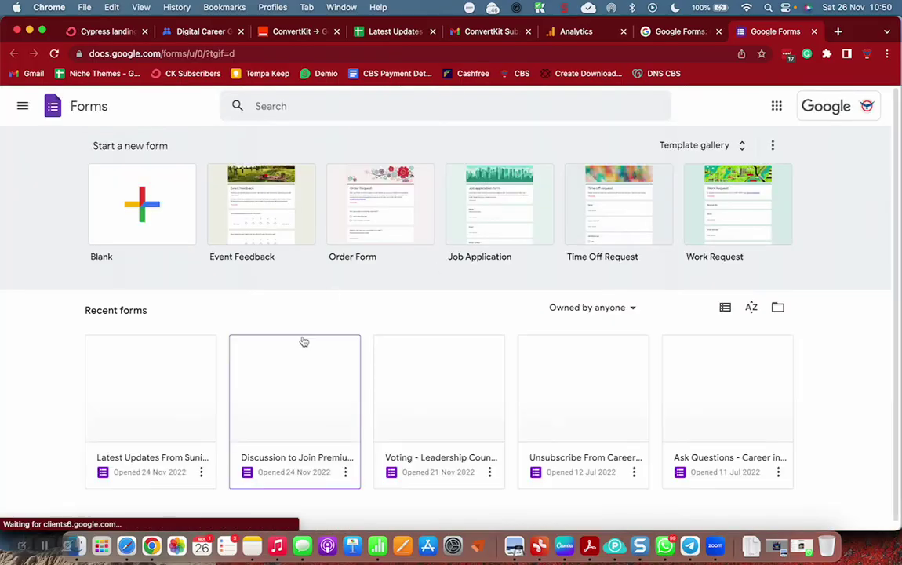
# - Copy the Latest Updates form's shortened forms.gle share link
pyautogui.click(125, 404)
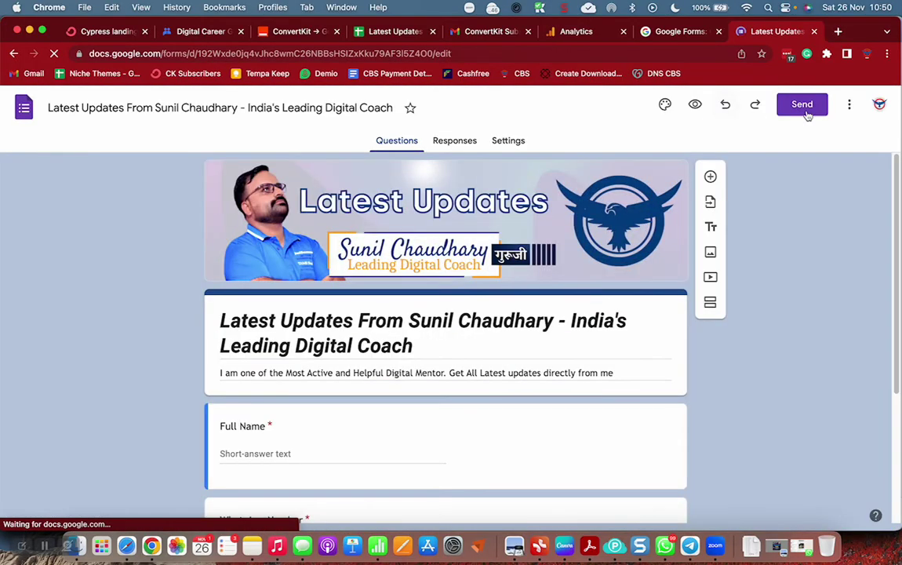
pyautogui.click(805, 111)
pyautogui.click(402, 201)
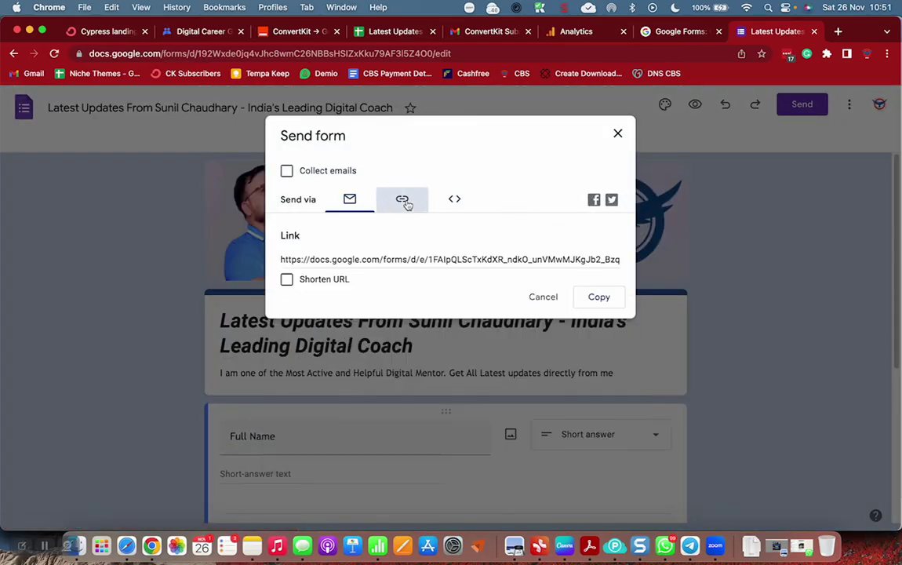
pyautogui.click(345, 280)
pyautogui.click(599, 299)
pyautogui.click(618, 134)
pyautogui.scroll(-5, 765, 336)
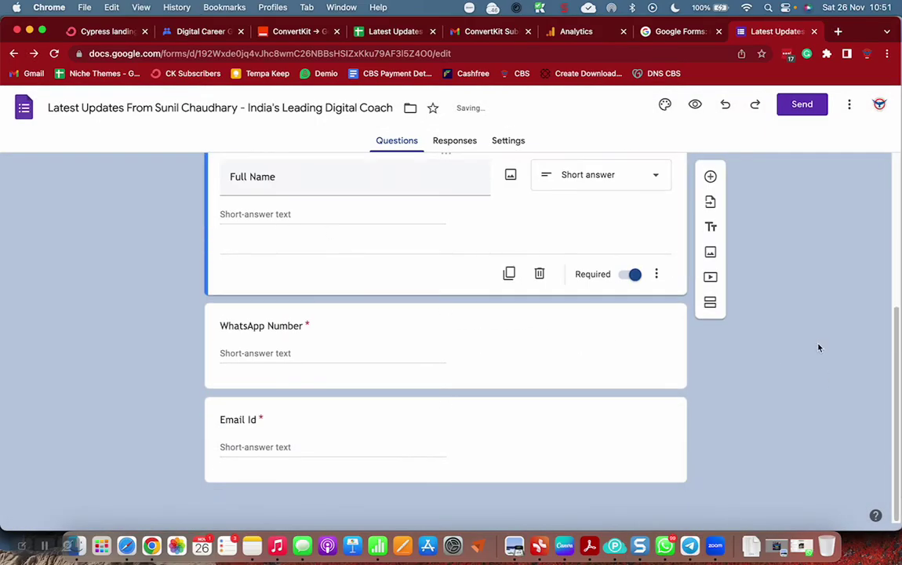
pyautogui.click(679, 32)
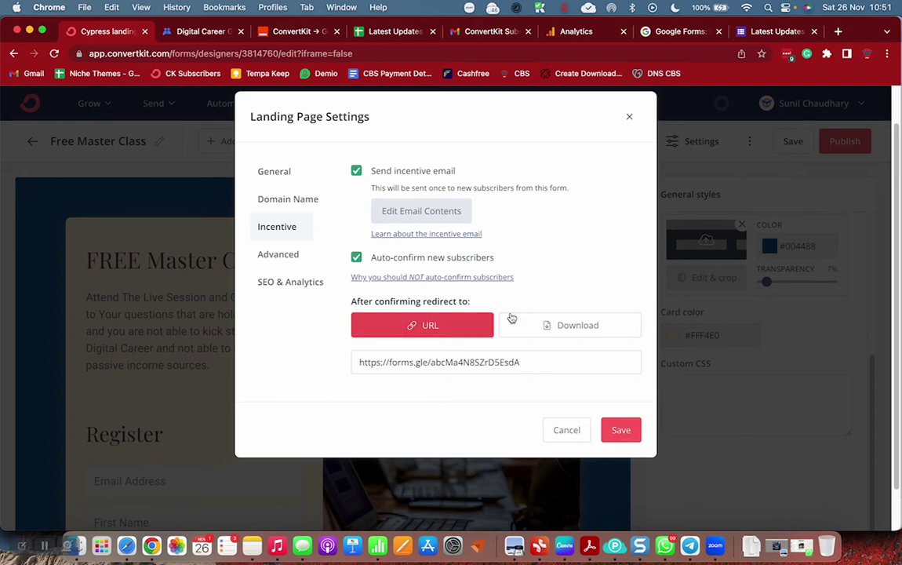
# - Review the Advanced and SEO options, then save settings with the forms.gle redirect
pyautogui.click(285, 257)
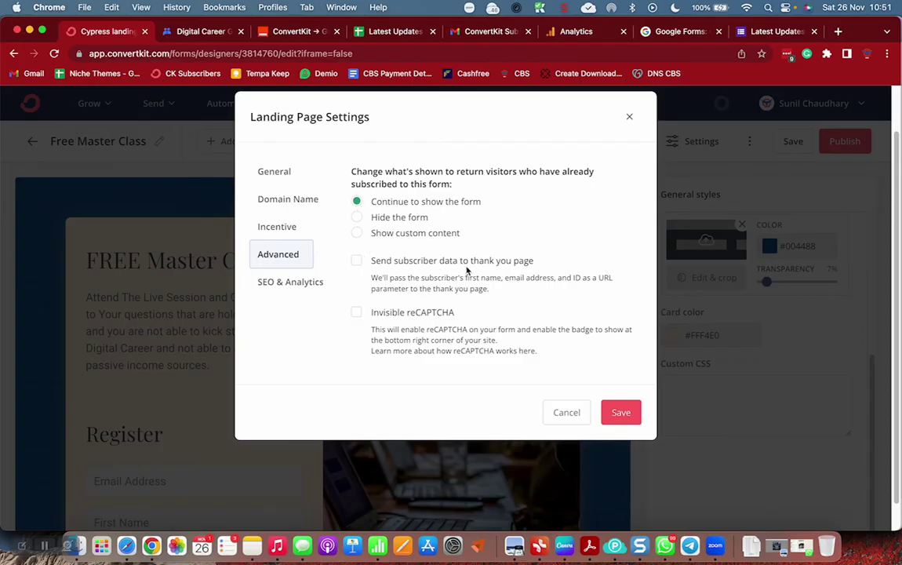
pyautogui.click(302, 281)
pyautogui.click(263, 171)
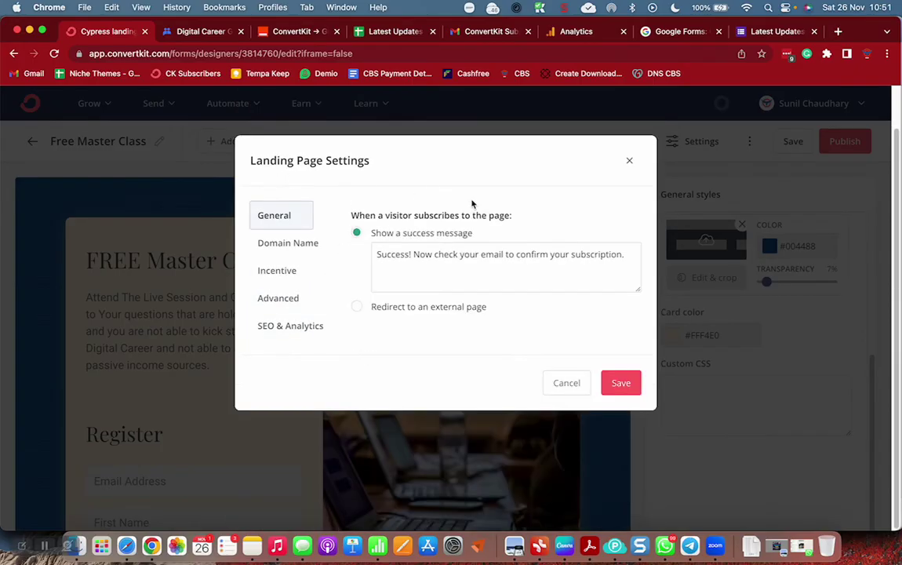
pyautogui.click(609, 383)
pyautogui.scroll(-5, 259, 374)
pyautogui.scroll(-1, 259, 374)
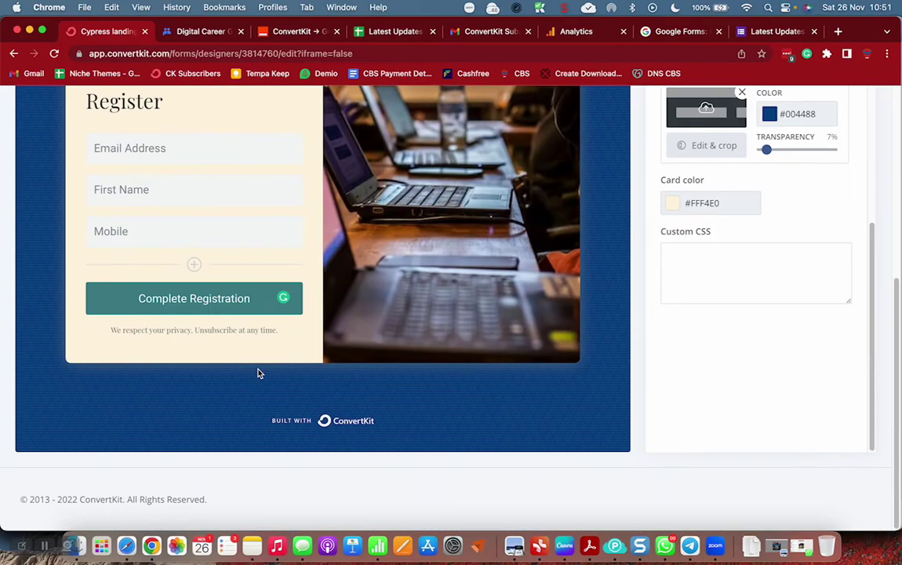
pyautogui.scroll(6, 258, 373)
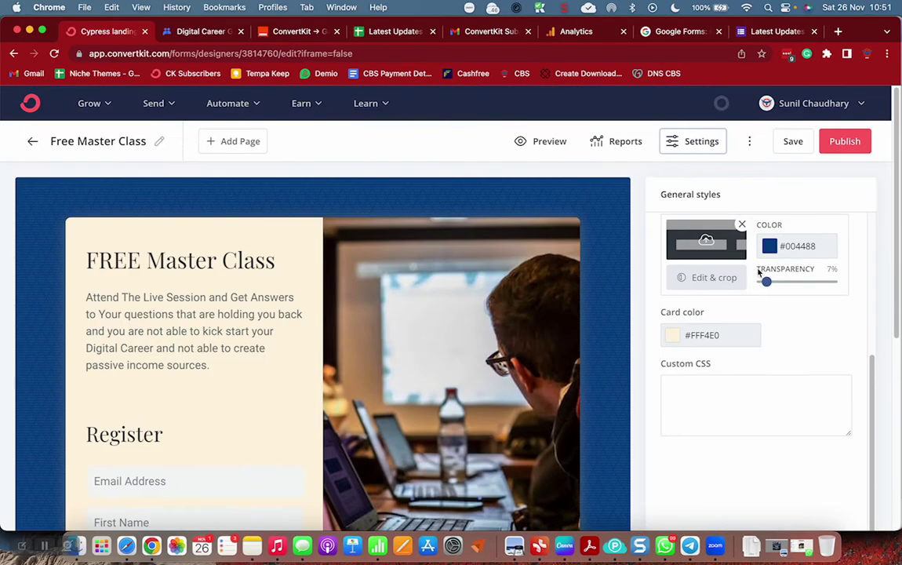
# - Save and publish the landing page, reload the editor, and copy its public share address
pyautogui.click(790, 141)
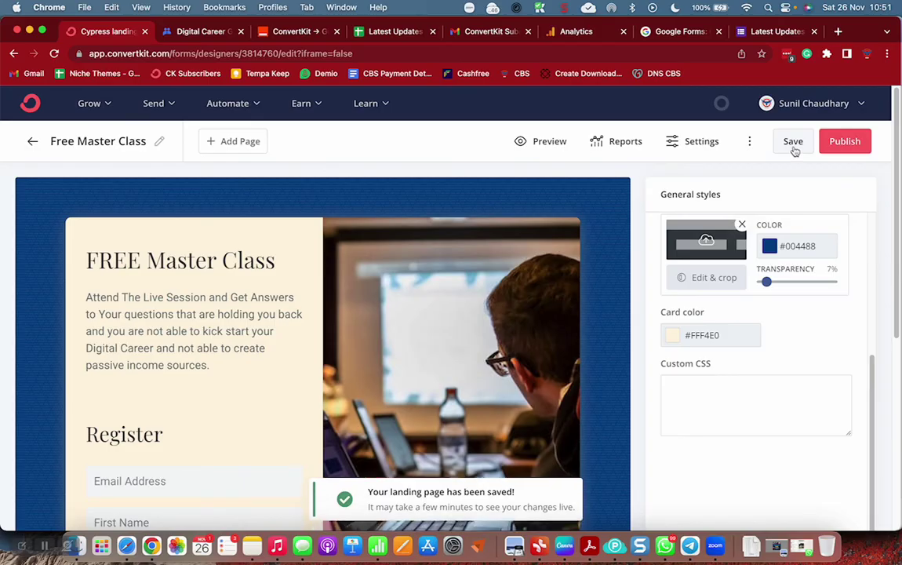
pyautogui.click(861, 147)
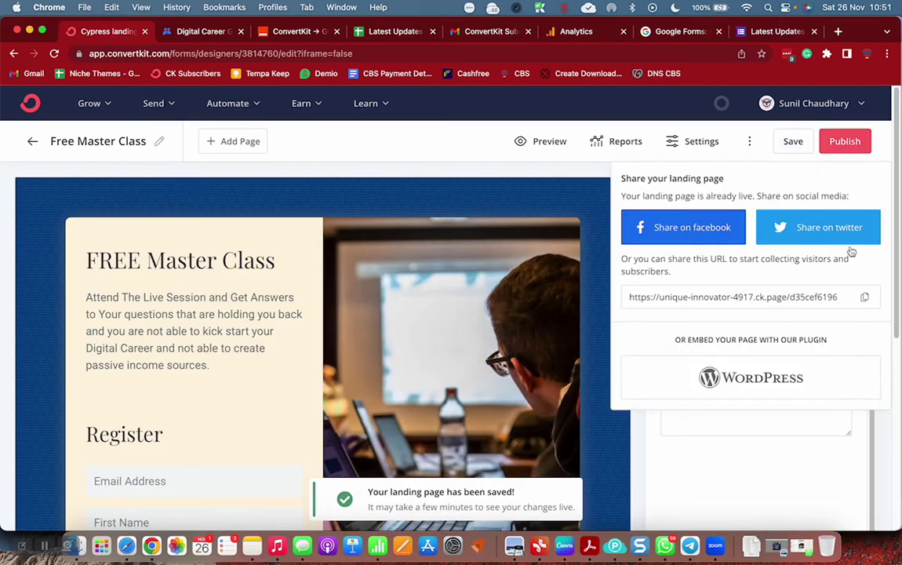
pyautogui.click(98, 54)
pyautogui.press('Return')
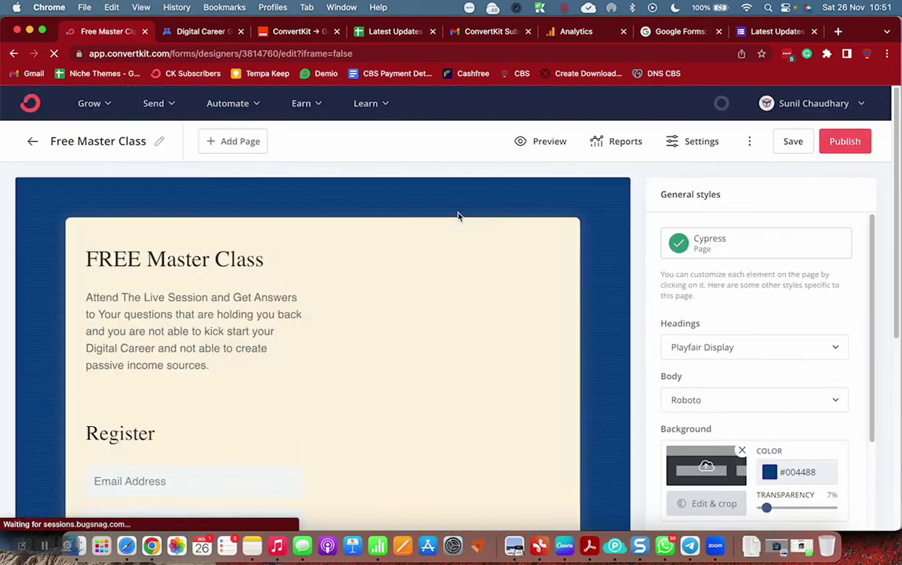
pyautogui.click(850, 147)
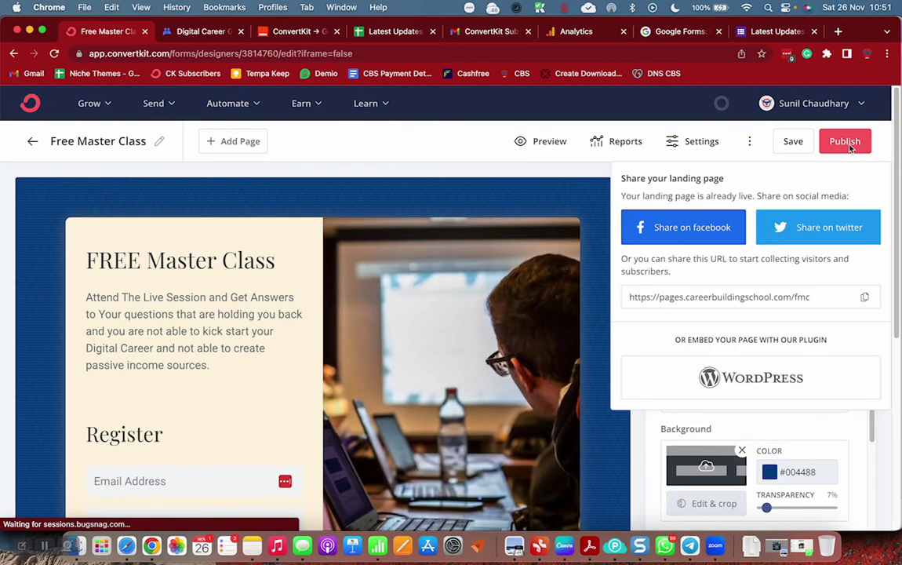
pyautogui.click(864, 299)
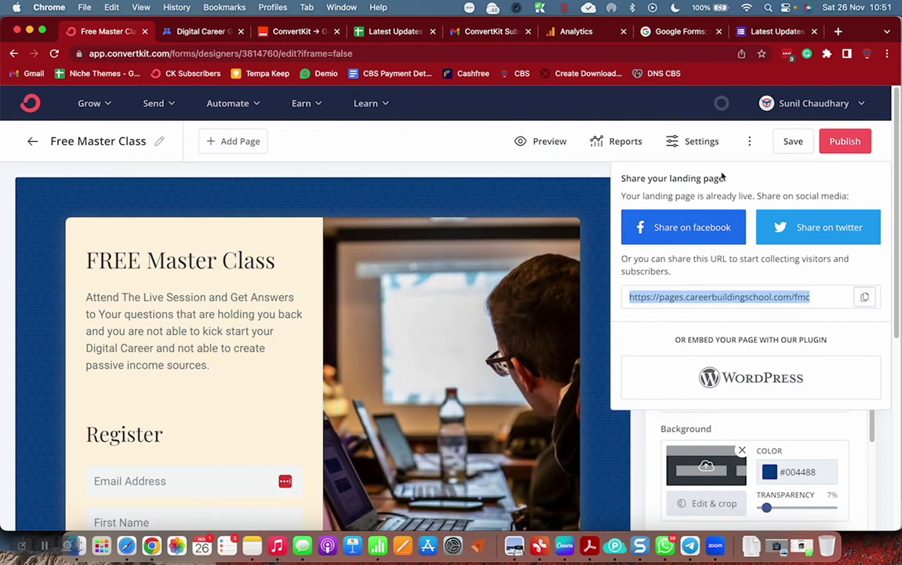
# - Load pages.careerbuildingschool.com/fmc in the browser and scroll through the live page
pyautogui.click(344, 54)
pyautogui.press('super+v')
pyautogui.press('Return')
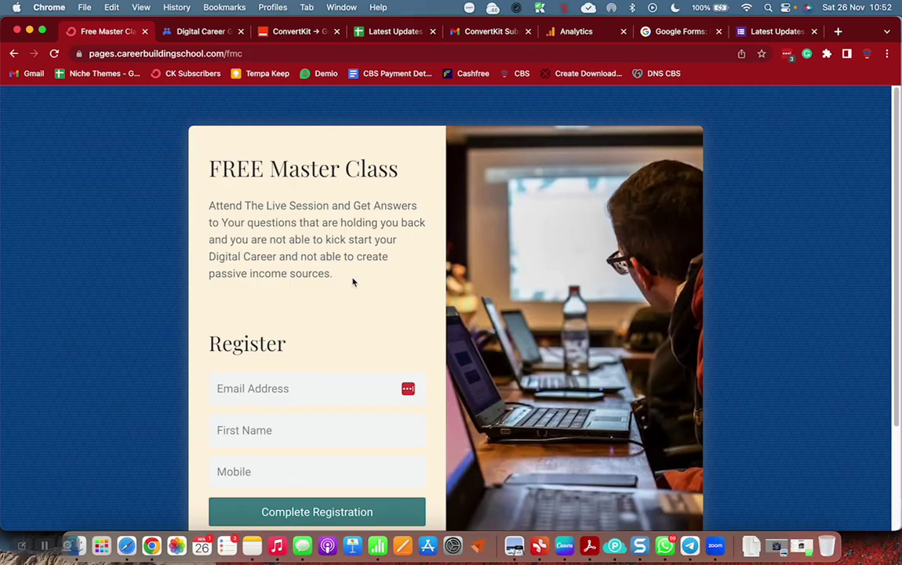
pyautogui.scroll(-3, 352, 282)
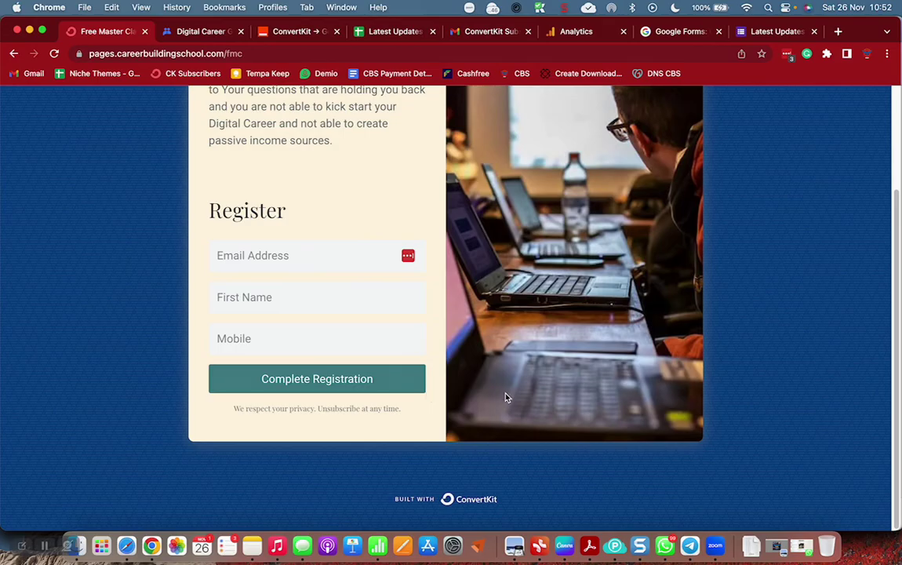
pyautogui.scroll(3, 504, 393)
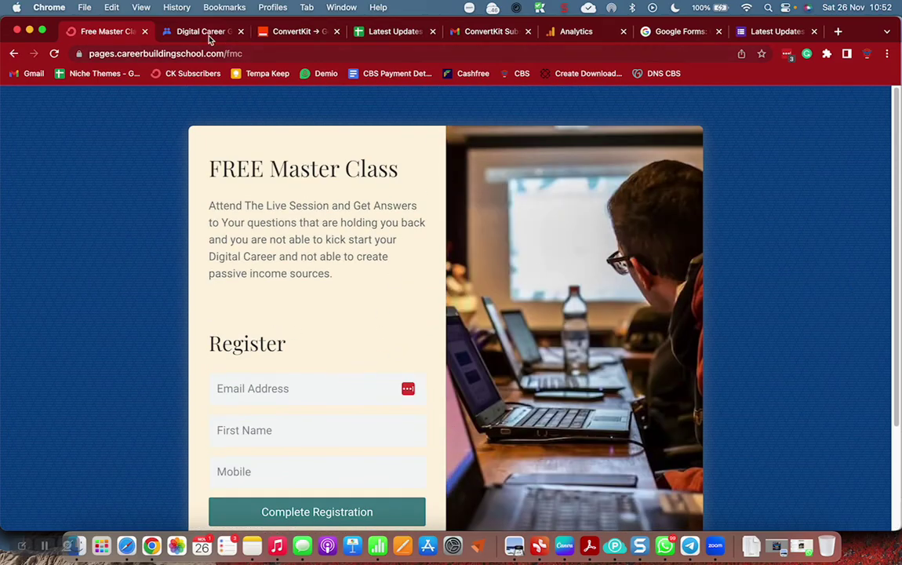
pyautogui.click(390, 35)
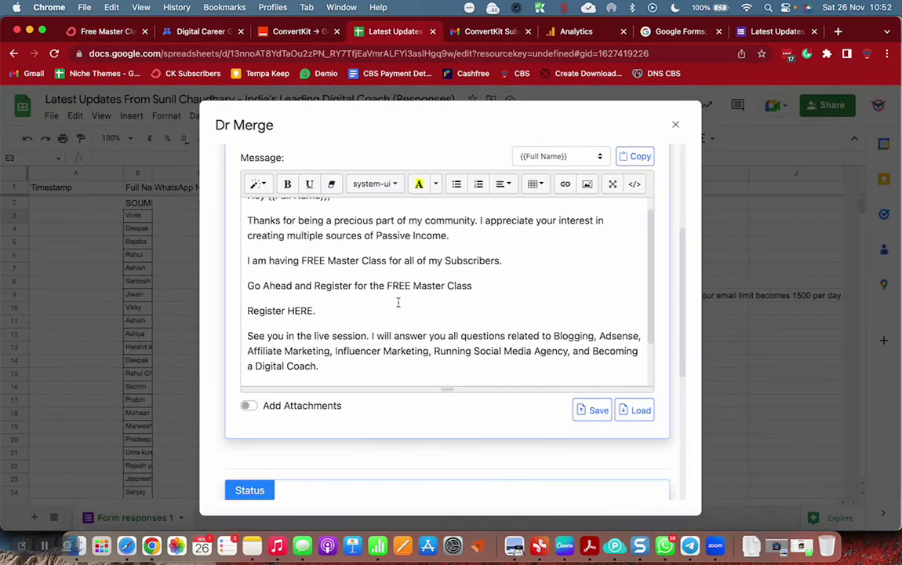
pyautogui.doubleClick(297, 311)
pyautogui.click(565, 183)
pyautogui.press('super+v')
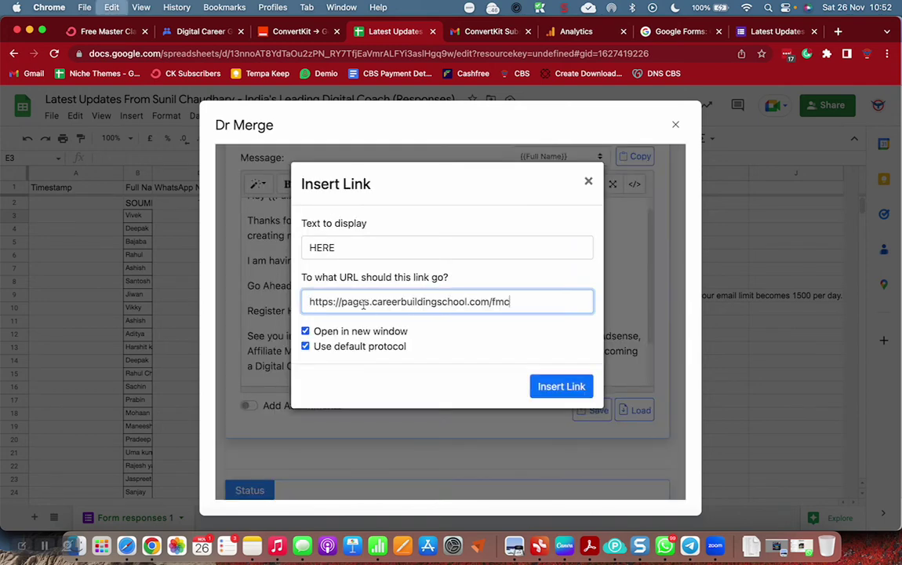
pyautogui.click(558, 384)
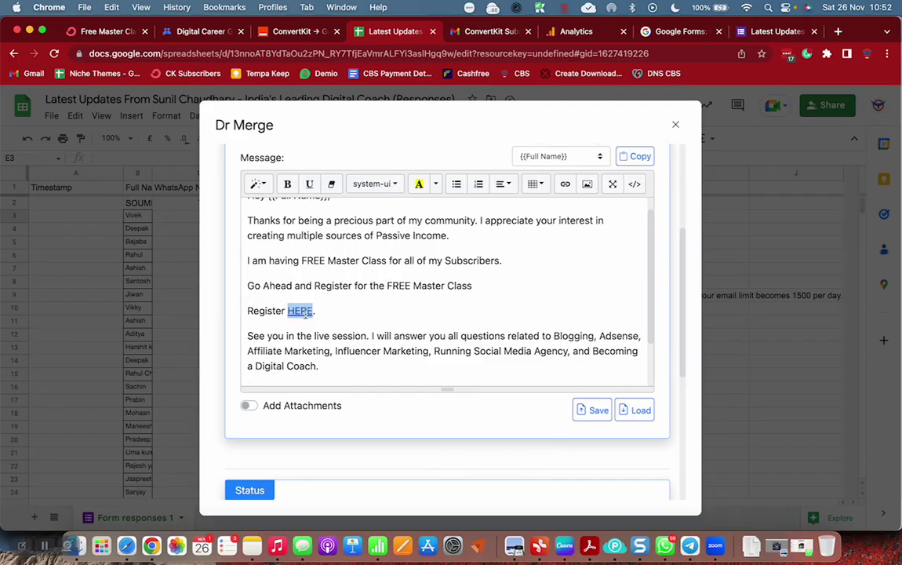
# - Style the 'Register HERE.' line as a Header 2 heading
pyautogui.click(254, 190)
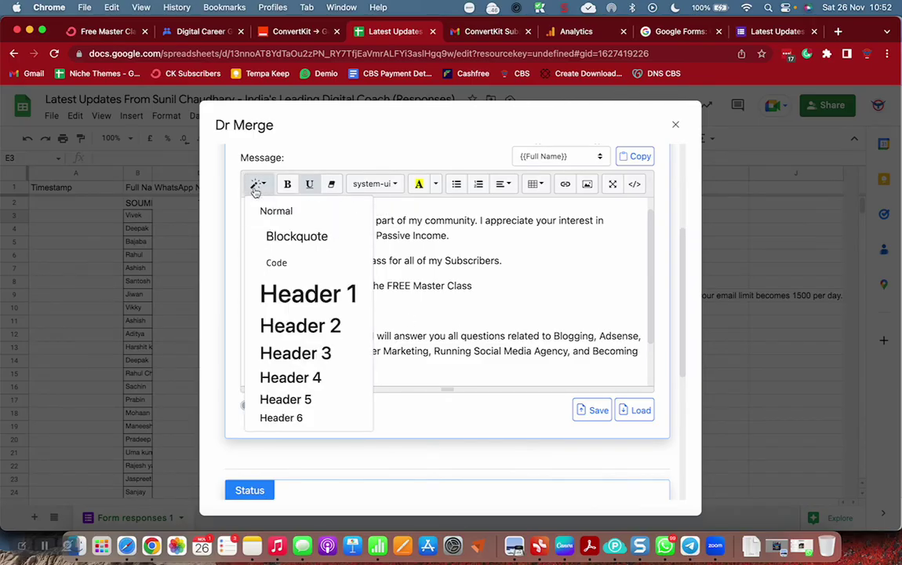
pyautogui.click(292, 325)
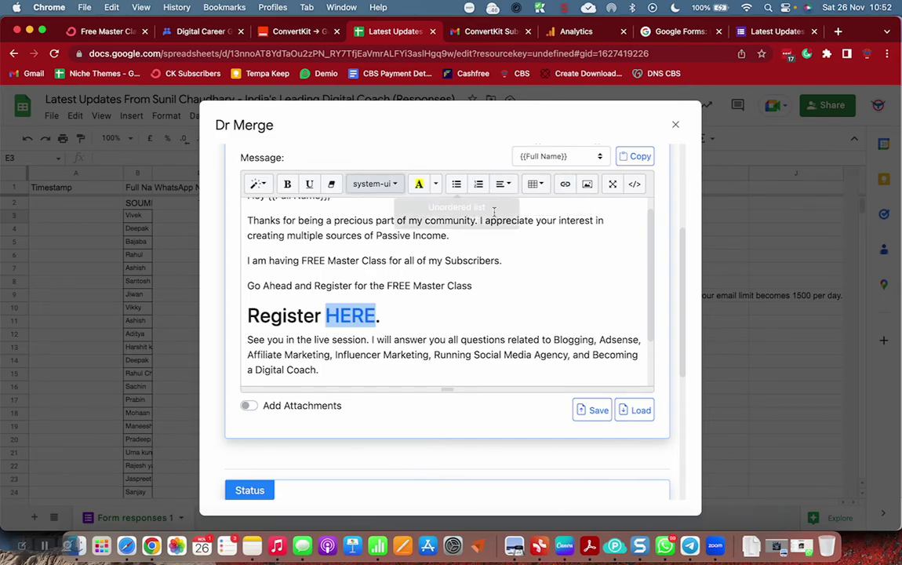
pyautogui.click(470, 285)
# - Try a dark blue background on 'Register', then undo it and recheck the word
pyautogui.doubleClick(276, 315)
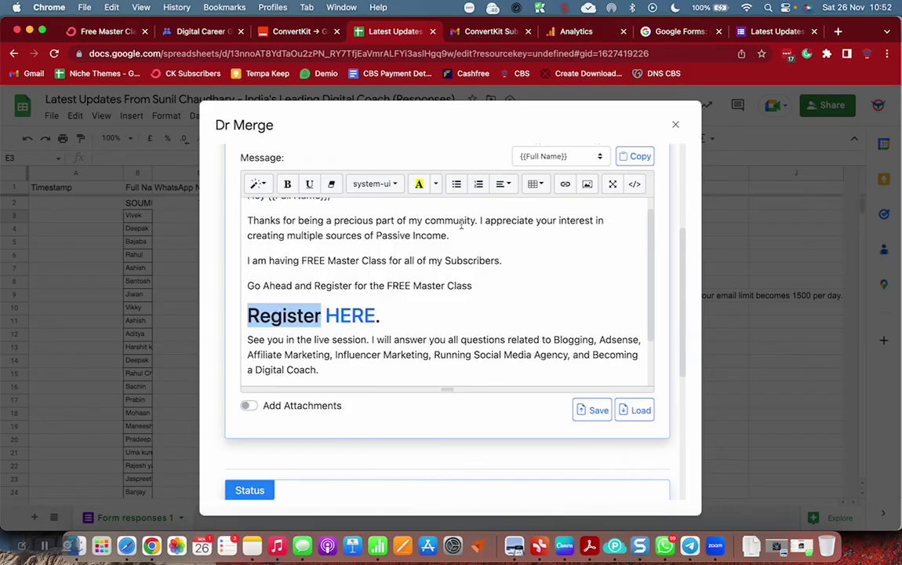
pyautogui.click(435, 184)
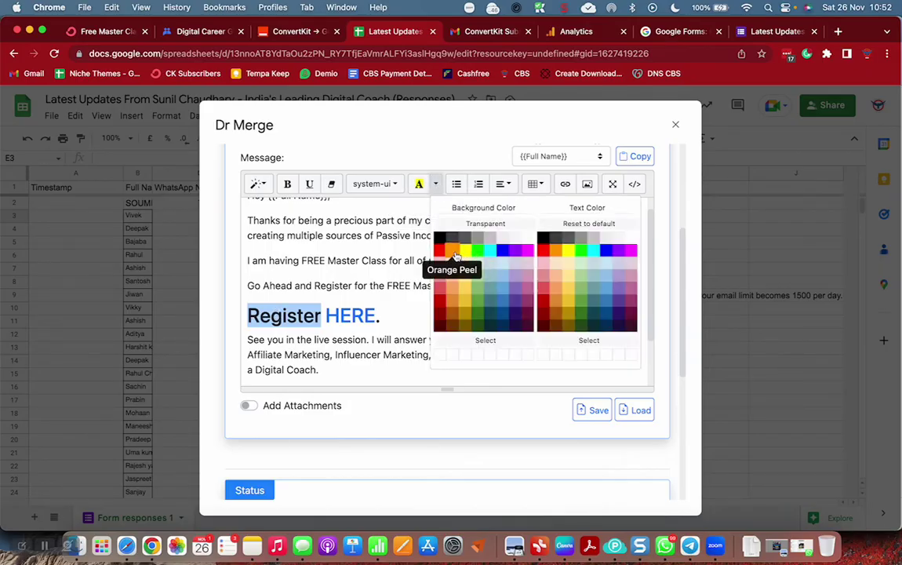
pyautogui.click(501, 322)
pyautogui.click(452, 301)
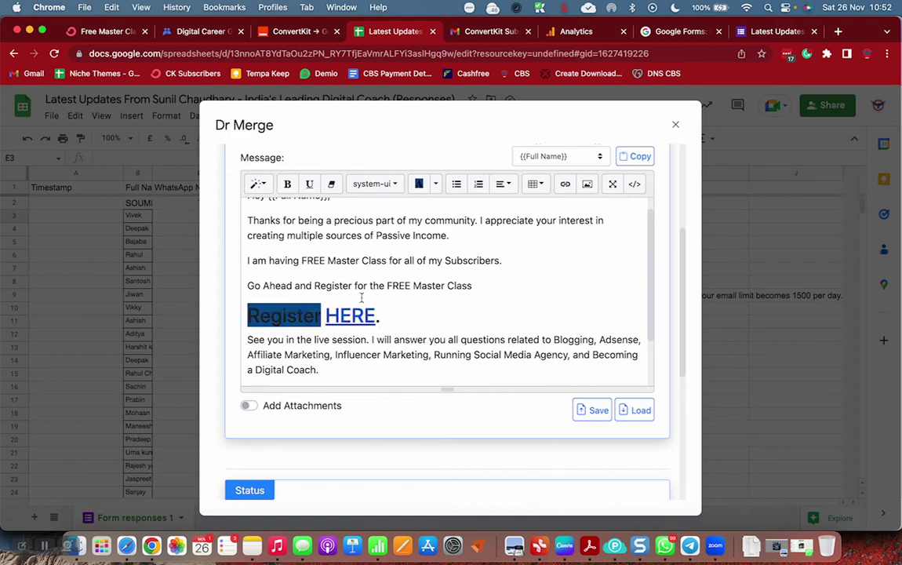
pyautogui.hotkey('ctrl', 'z')
pyautogui.hotkey('ctrl', 'z')
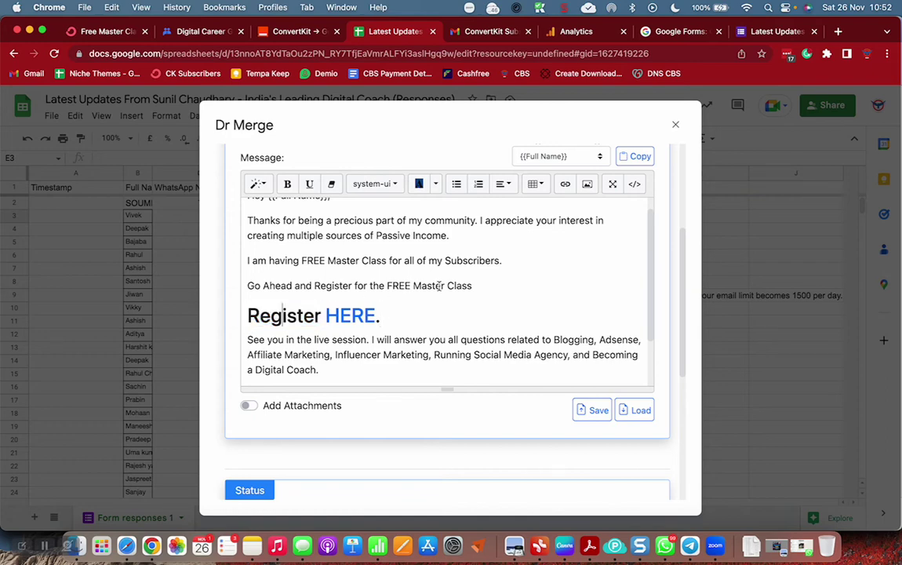
pyautogui.doubleClick(282, 315)
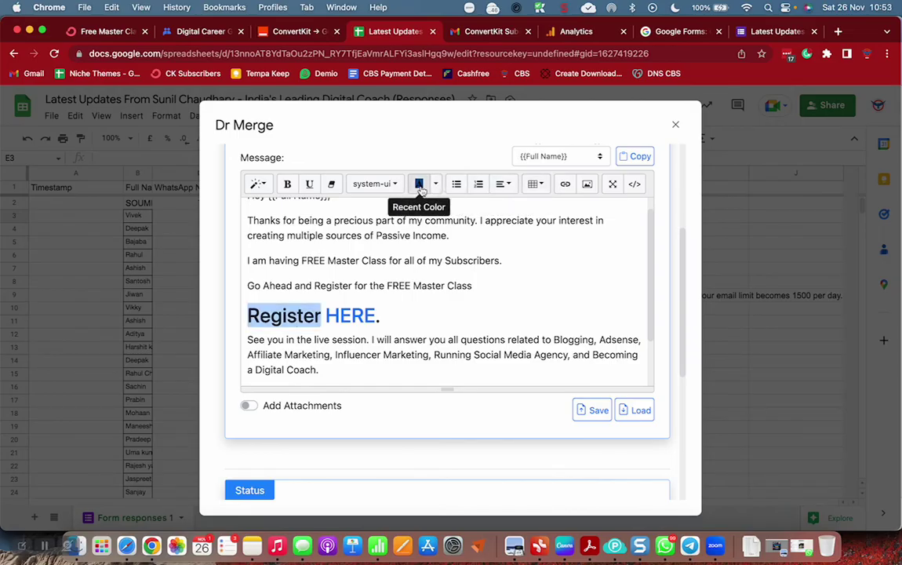
pyautogui.click(462, 284)
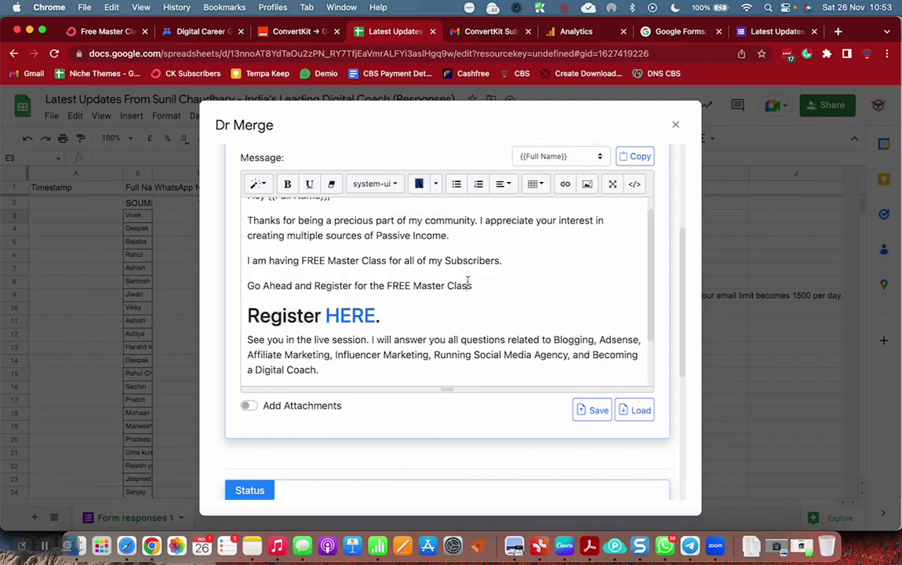
pyautogui.doubleClick(298, 316)
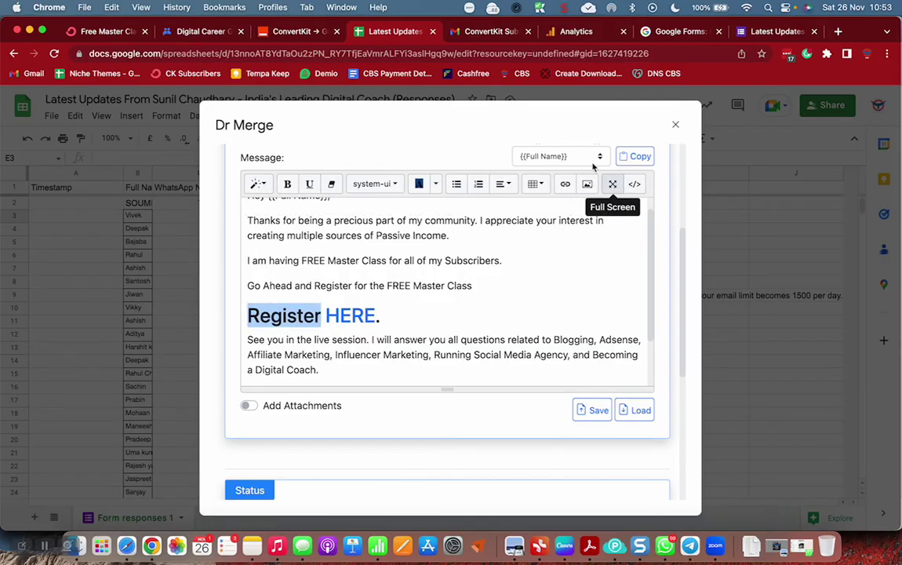
pyautogui.click(542, 266)
# - Save the message as a Dr Merge template named 'FREE Master Class' and close the popover
pyautogui.scroll(-3, 468, 306)
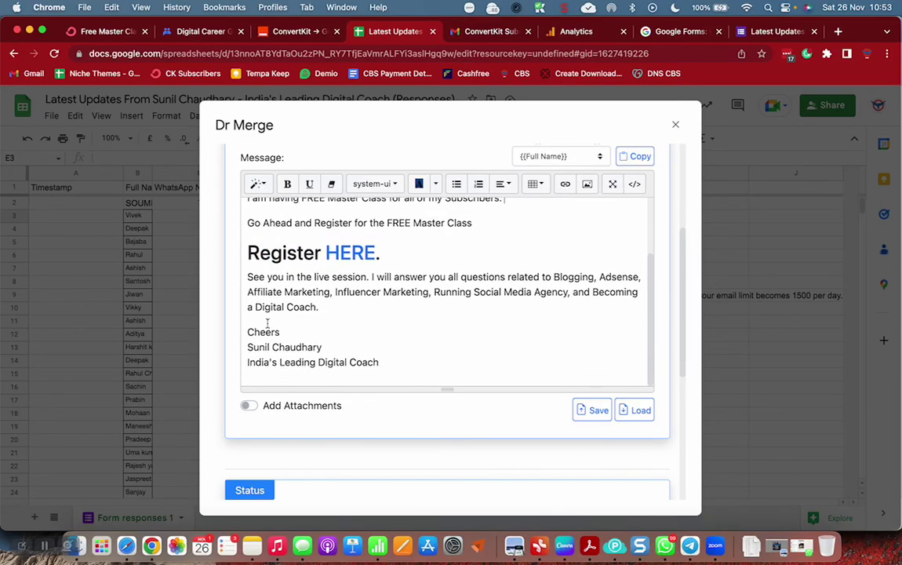
pyautogui.scroll(4, 470, 323)
pyautogui.scroll(3, 469, 323)
pyautogui.scroll(-5, 548, 313)
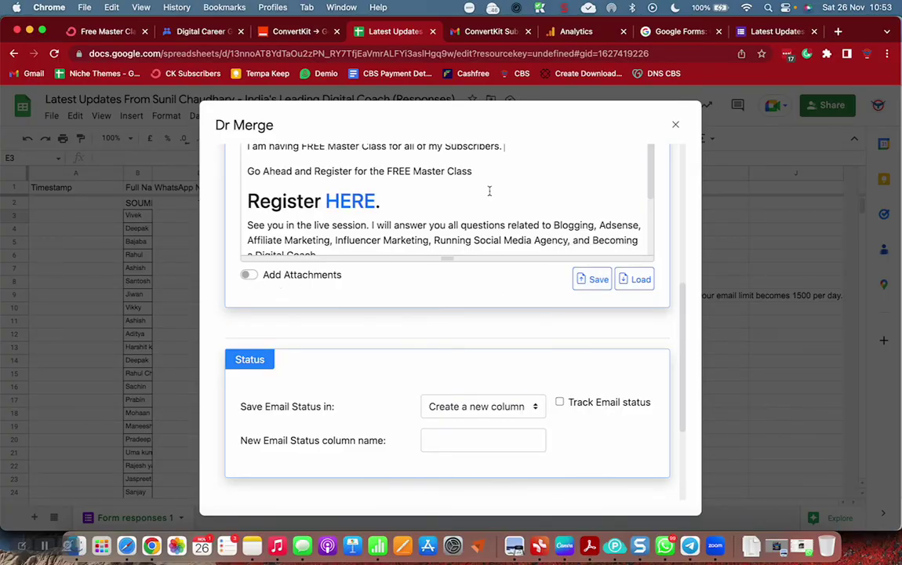
pyautogui.click(598, 281)
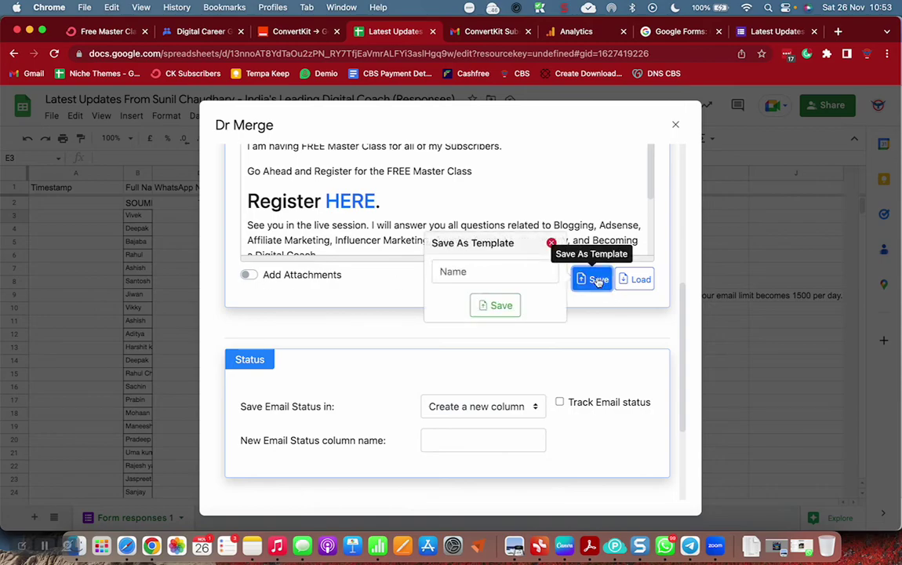
pyautogui.click(470, 271)
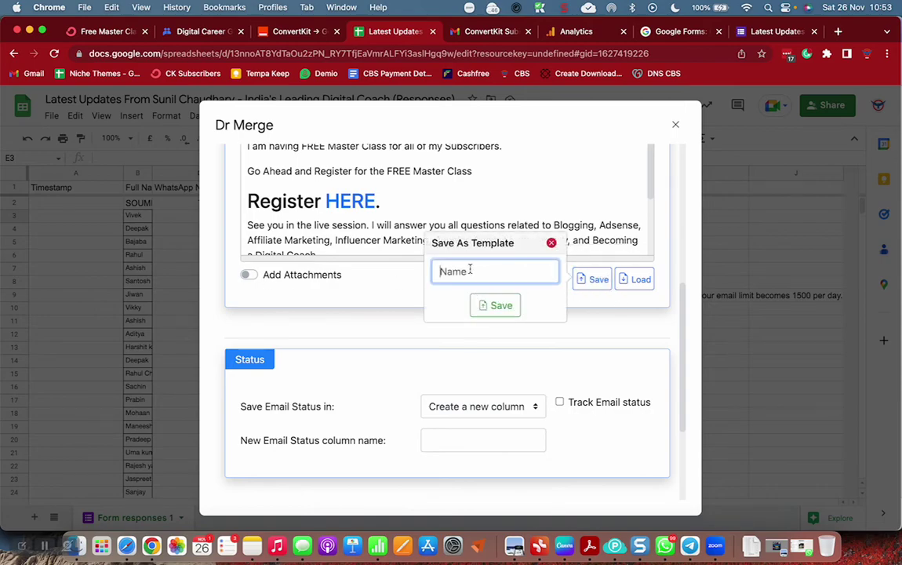
pyautogui.write('FREE Master Class')
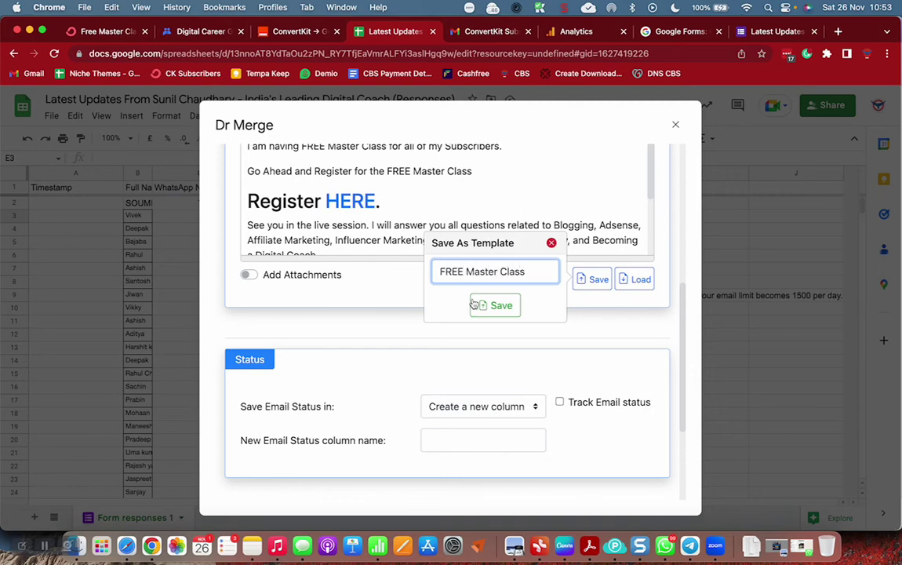
pyautogui.click(513, 313)
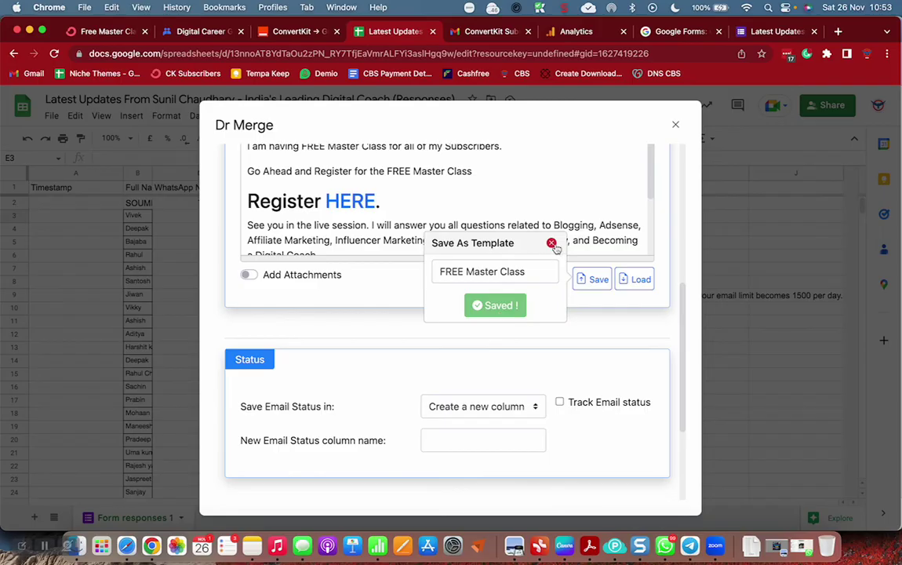
pyautogui.click(589, 285)
pyautogui.click(589, 280)
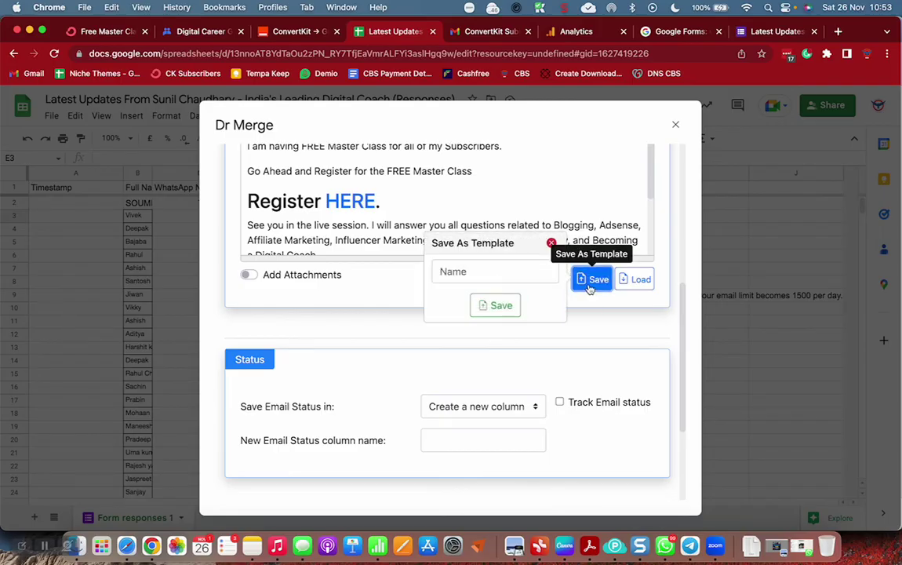
pyautogui.click(586, 326)
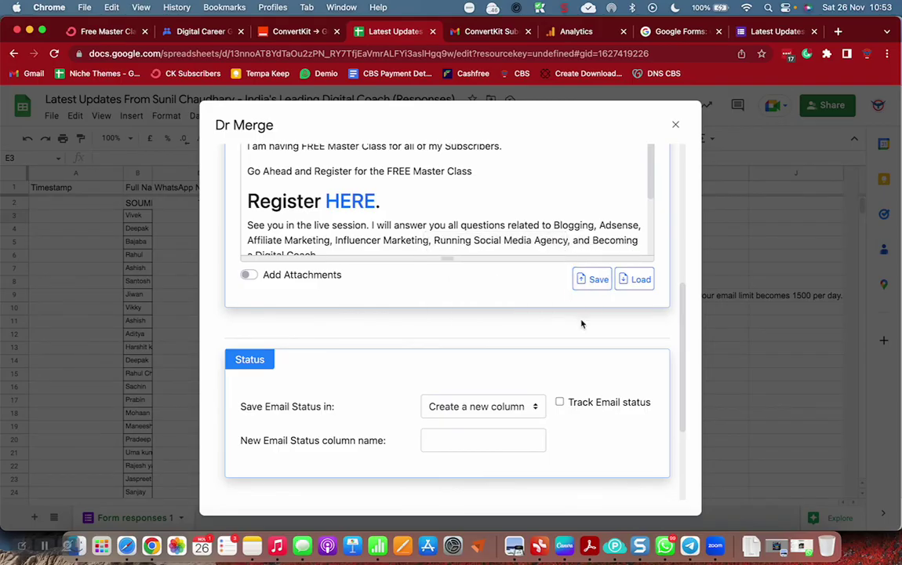
pyautogui.scroll(5, 605, 336)
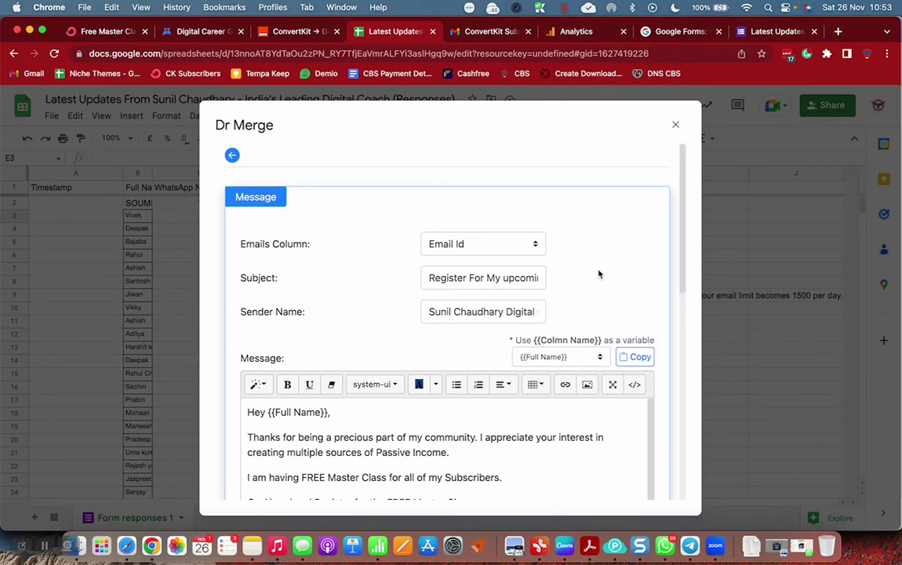
# - Copy the whole email body and paste it at the end of a Notes note, then return to Chrome
pyautogui.scroll(-3, 598, 275)
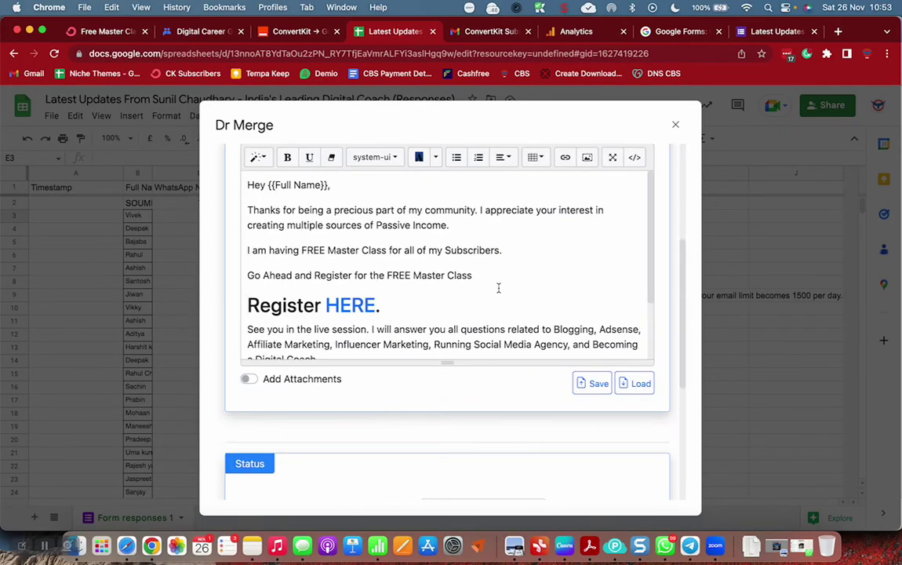
pyautogui.scroll(-2, 498, 290)
pyautogui.press('super+a')
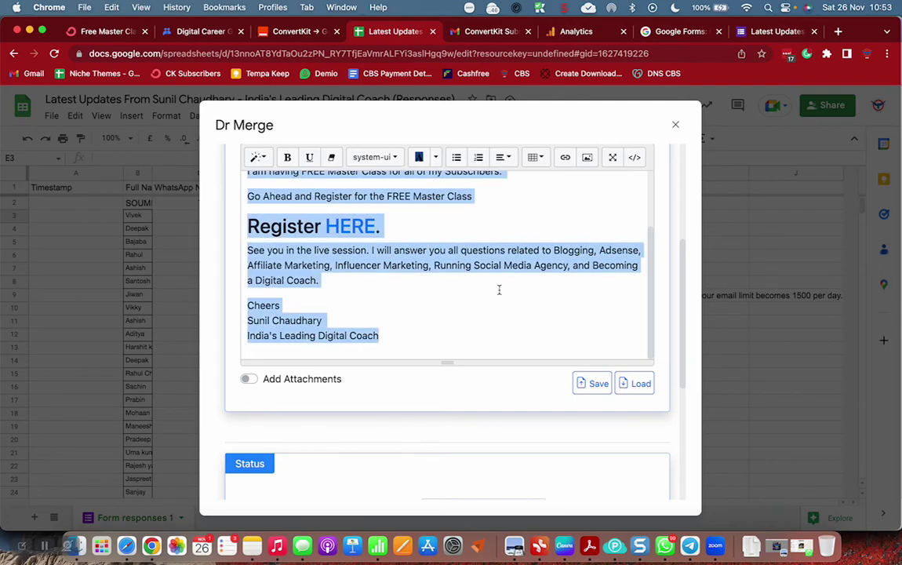
pyautogui.click(251, 544)
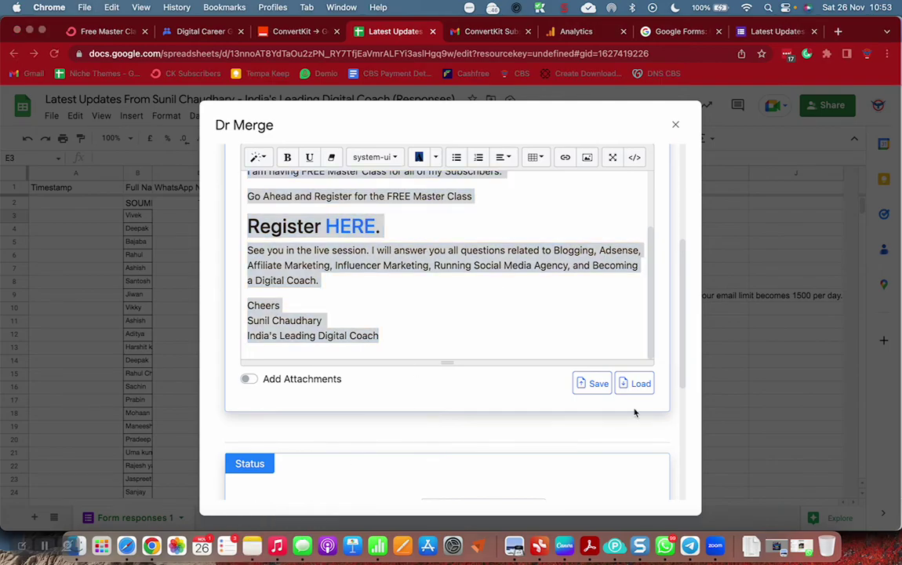
pyautogui.click(685, 404)
pyautogui.press('Return')
pyautogui.press('Return')
pyautogui.press('Return')
pyautogui.press('Return')
pyautogui.press('super+v')
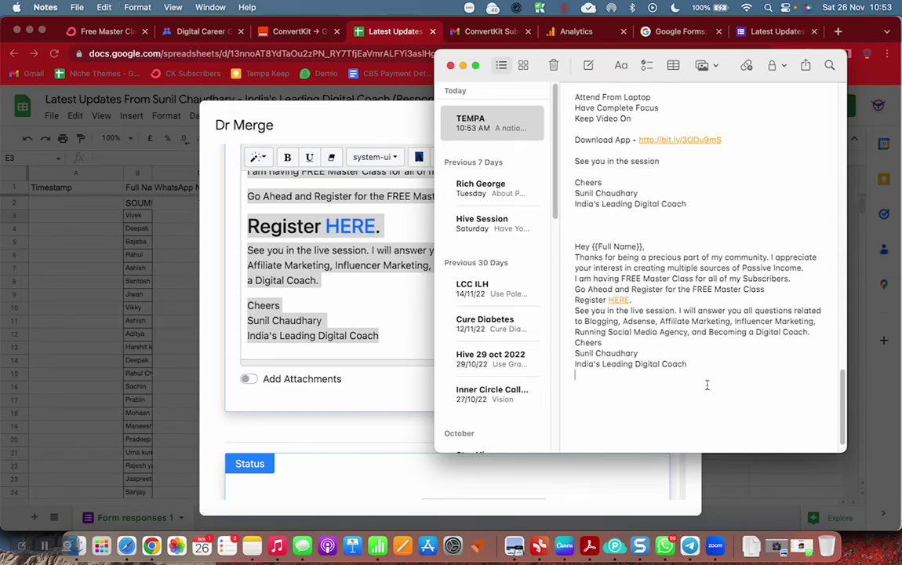
pyautogui.press('super+Tab')
pyautogui.scroll(-3, 529, 365)
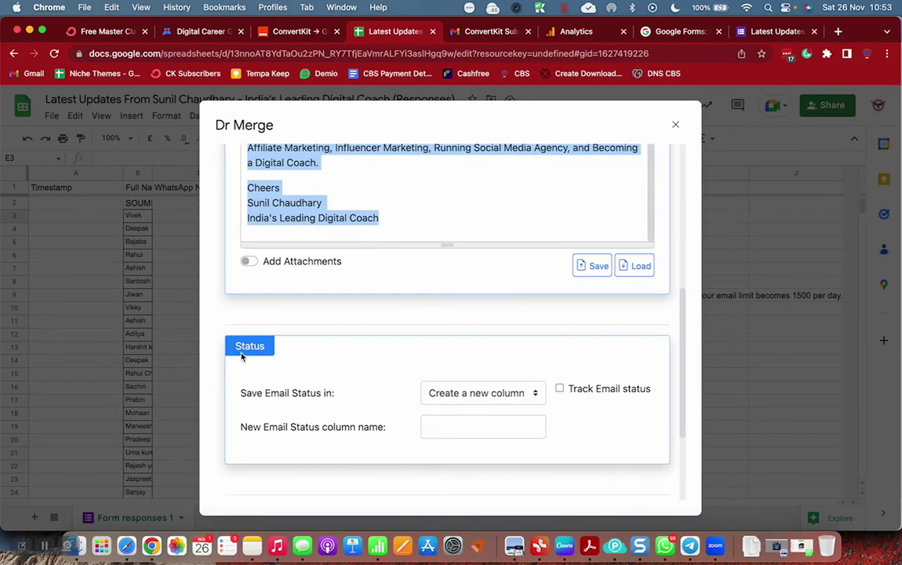
# - Track email status in a new column named 'Sent Status'
pyautogui.click(483, 396)
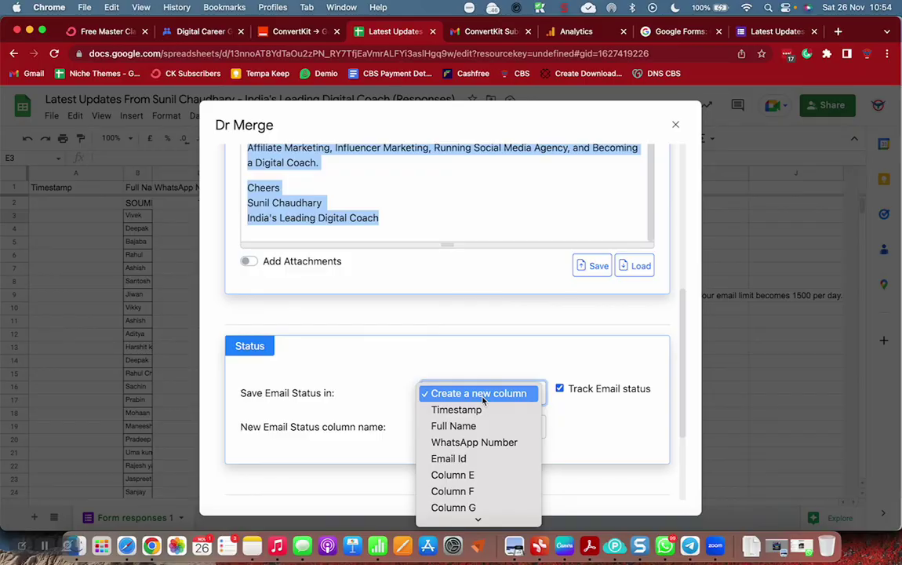
pyautogui.click(482, 398)
pyautogui.click(451, 429)
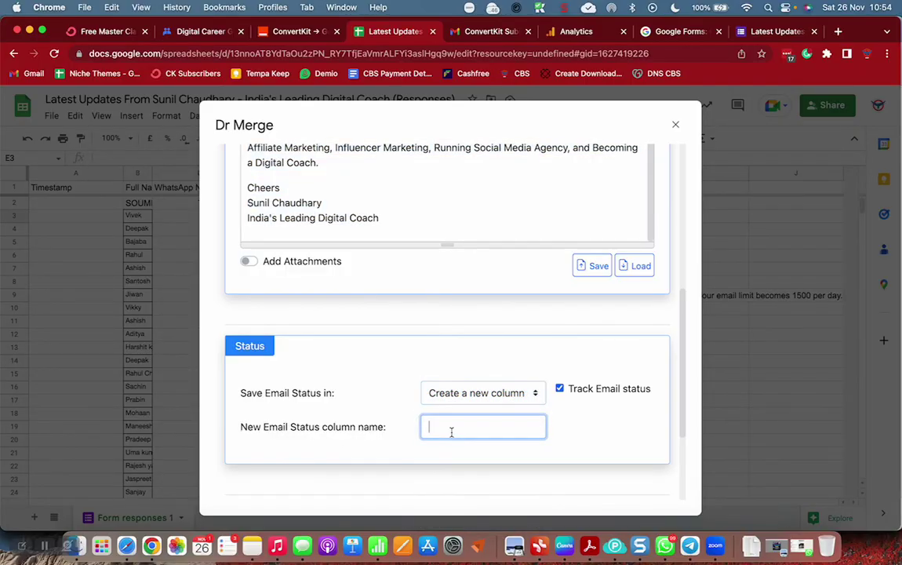
pyautogui.write('Sent Status')
pyautogui.scroll(8, 549, 365)
pyautogui.scroll(2, 632, 212)
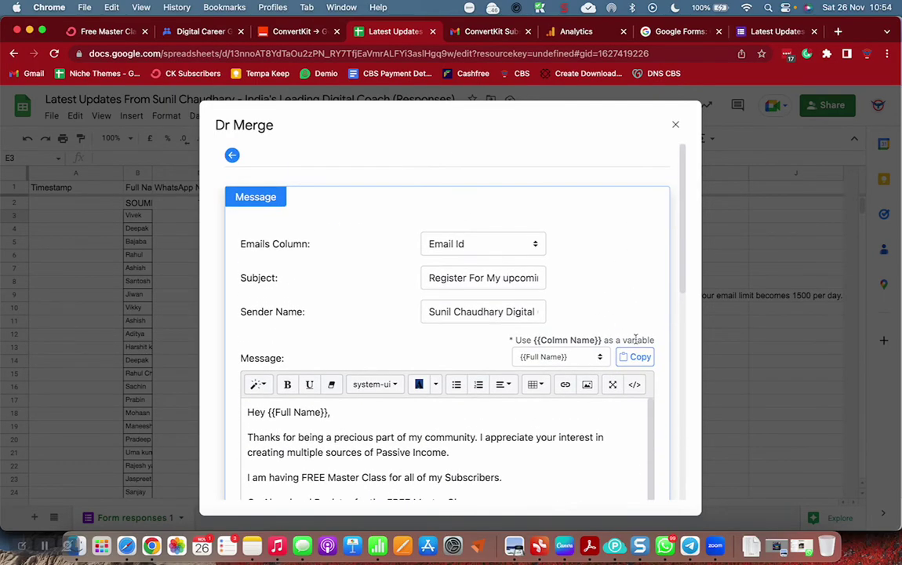
# - Toggle conditional sending rules on, then back off
pyautogui.scroll(-10, 635, 392)
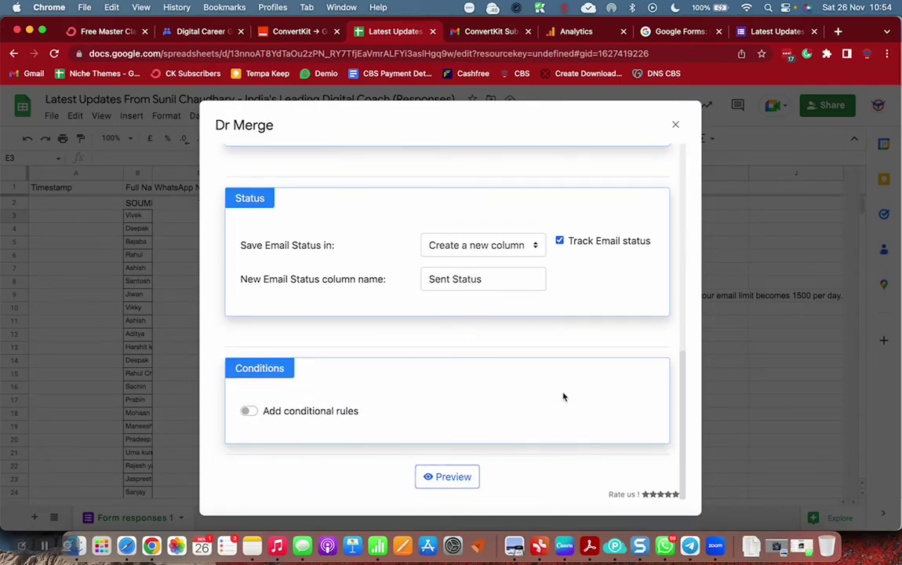
pyautogui.click(247, 411)
pyautogui.scroll(-3, 367, 423)
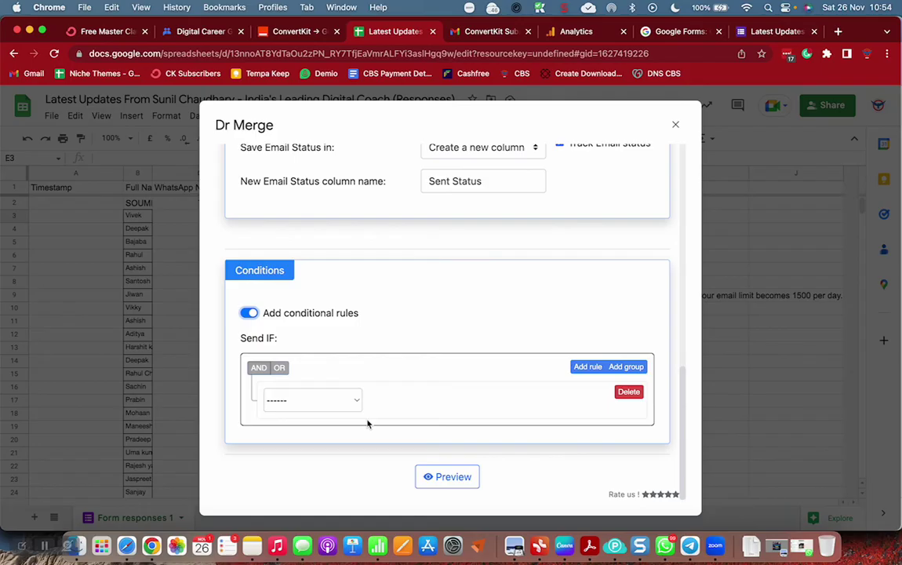
pyautogui.click(249, 314)
pyautogui.scroll(10, 584, 433)
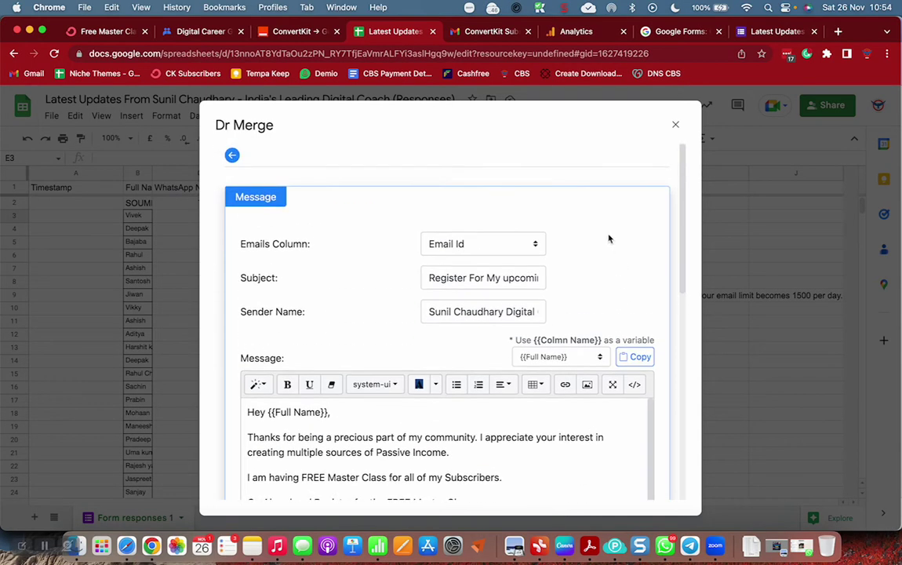
# - Browse the saved templates without picking one, then create the message from scratch and scroll to Preview
pyautogui.click(233, 155)
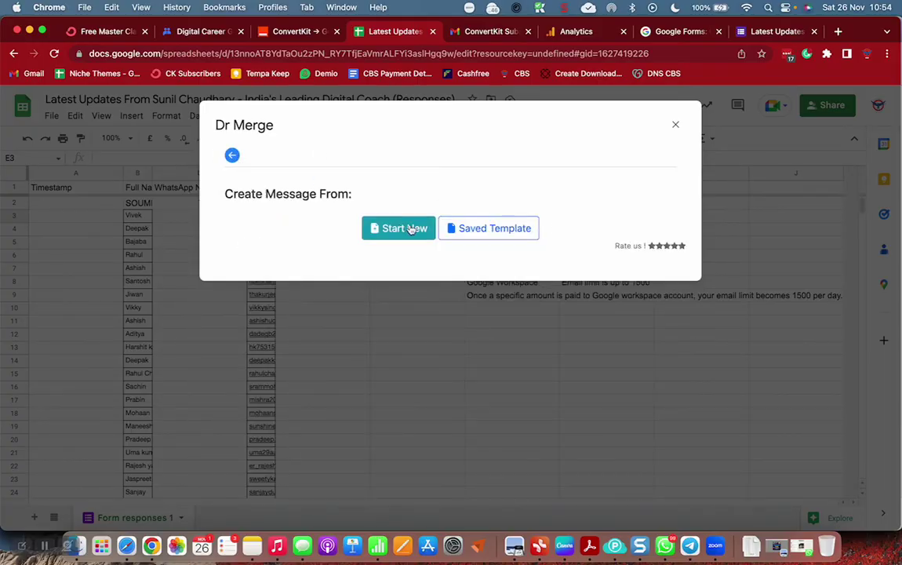
pyautogui.click(495, 230)
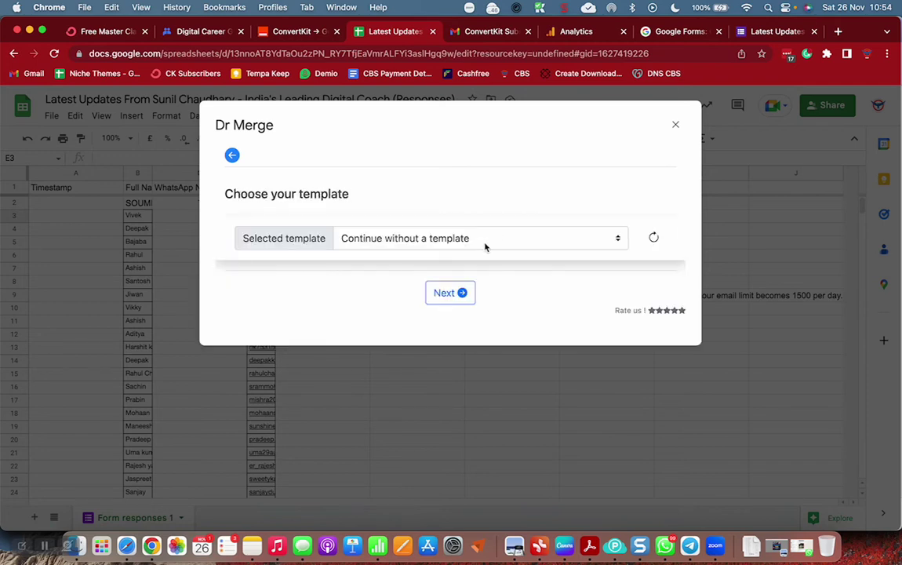
pyautogui.click(485, 237)
pyautogui.click(354, 296)
pyautogui.click(384, 239)
pyautogui.click(232, 155)
pyautogui.click(231, 154)
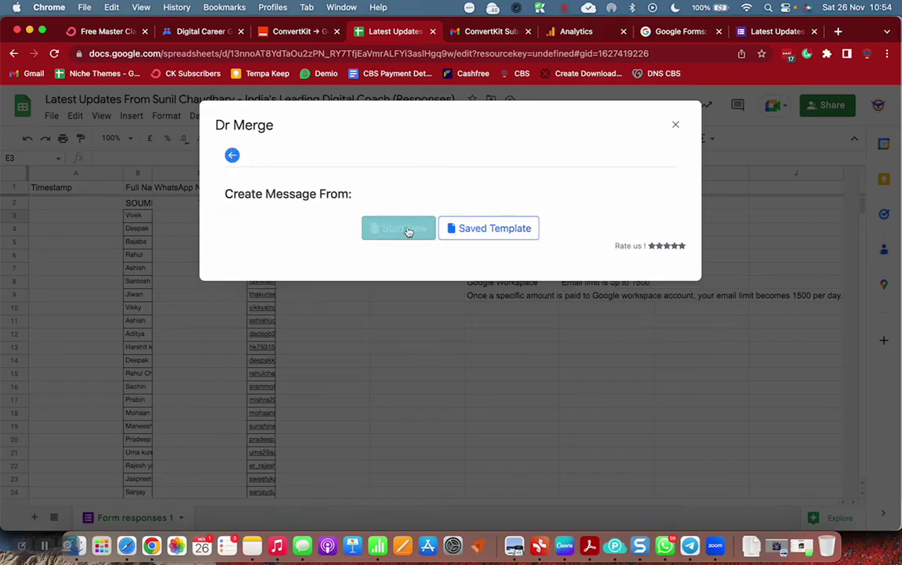
pyautogui.click(406, 228)
pyautogui.scroll(-5, 385, 317)
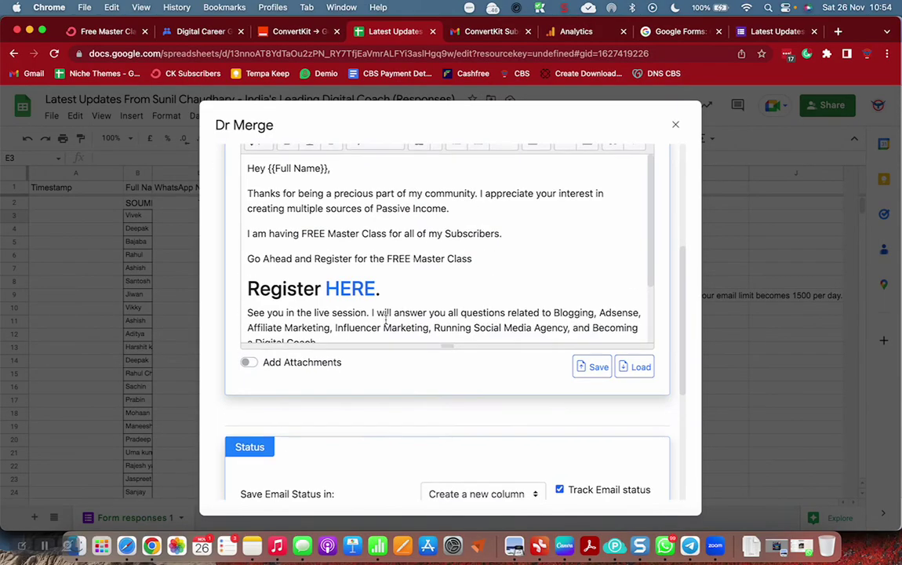
pyautogui.scroll(-2, 385, 317)
pyautogui.scroll(-4, 385, 319)
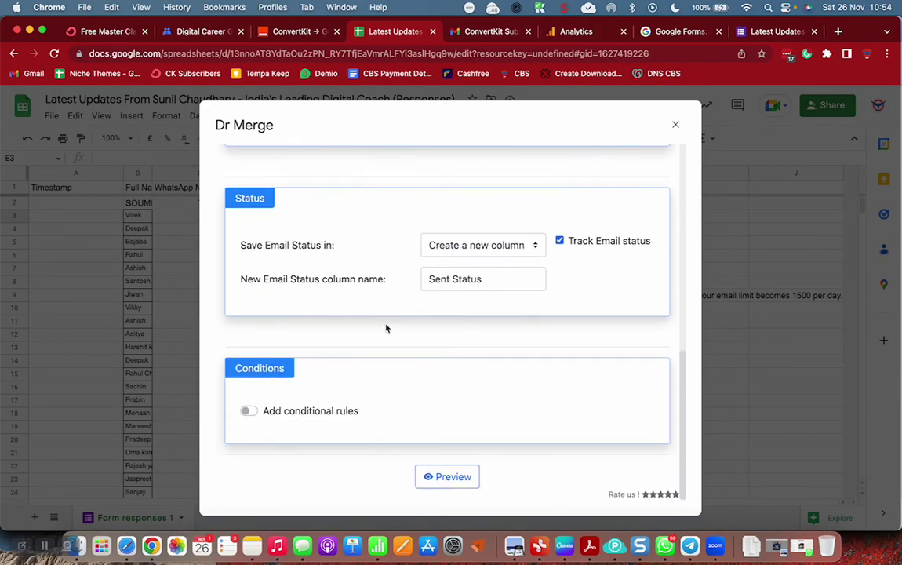
# - Open the merged email preview and compare the first and second recipients' versions
pyautogui.click(444, 476)
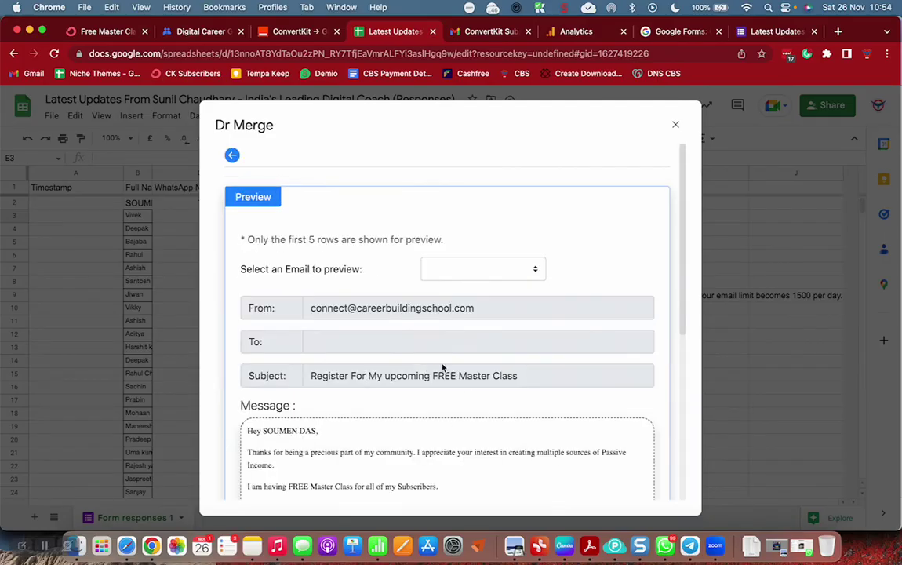
pyautogui.click(458, 271)
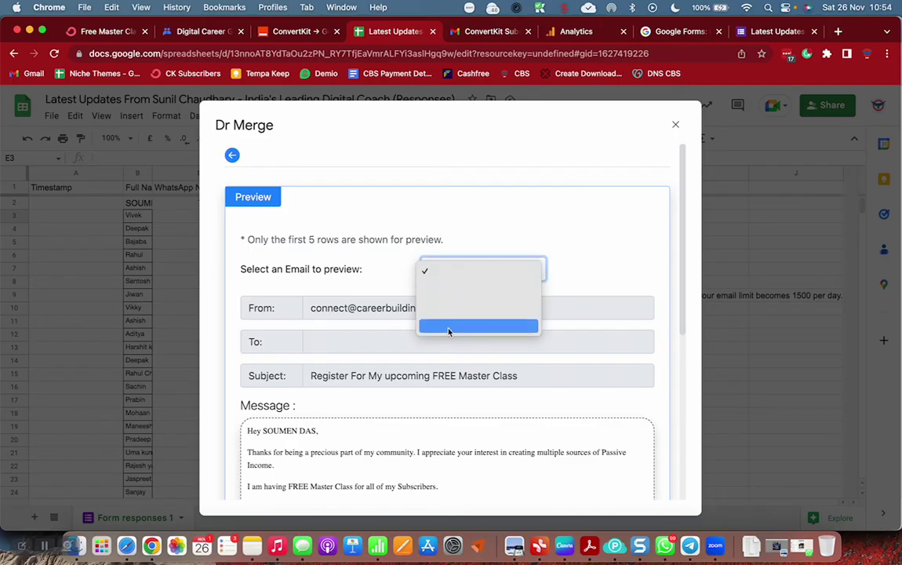
pyautogui.click(451, 280)
pyautogui.click(452, 272)
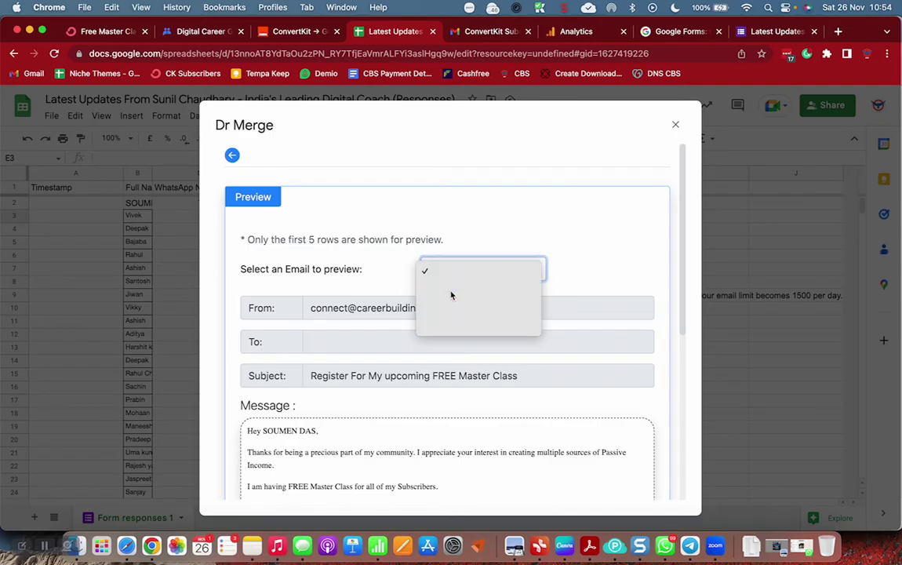
pyautogui.click(451, 294)
pyautogui.click(459, 268)
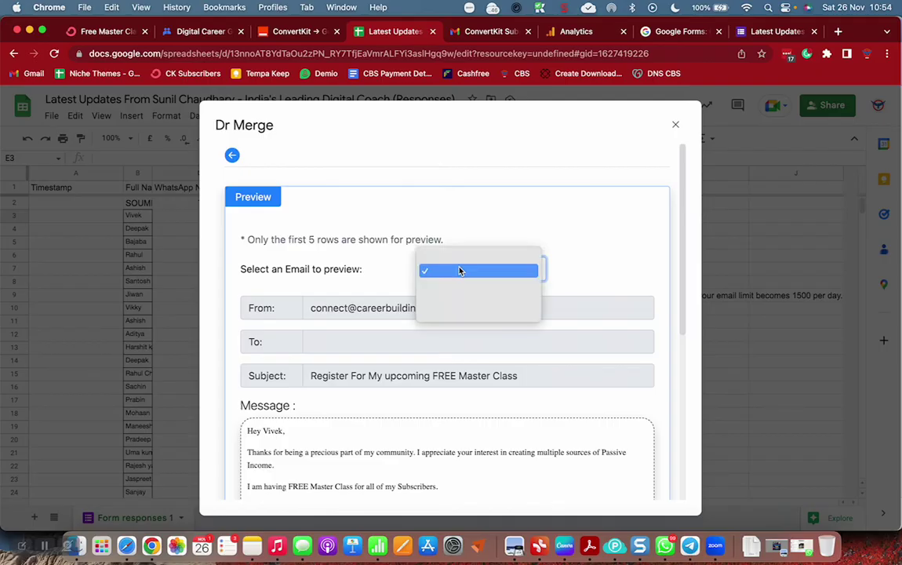
pyautogui.click(458, 262)
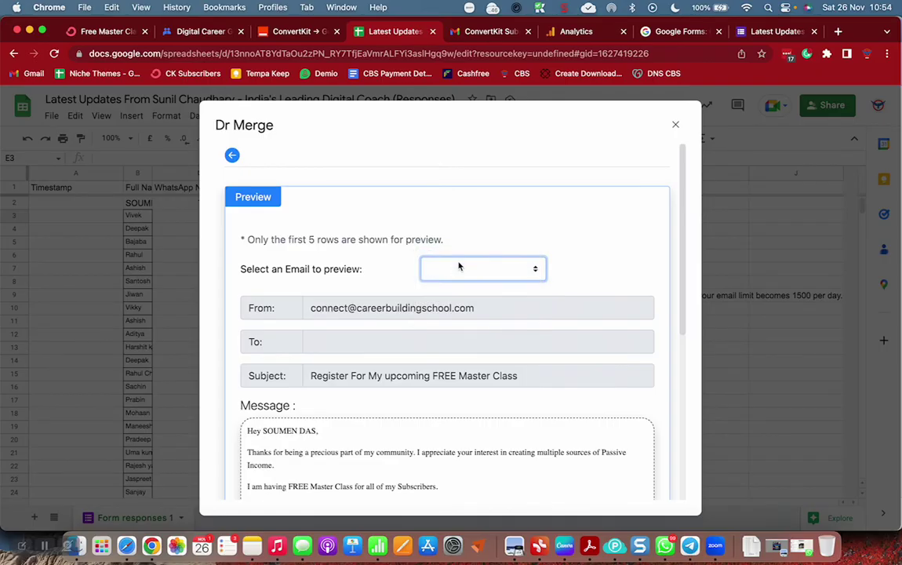
pyautogui.click(531, 216)
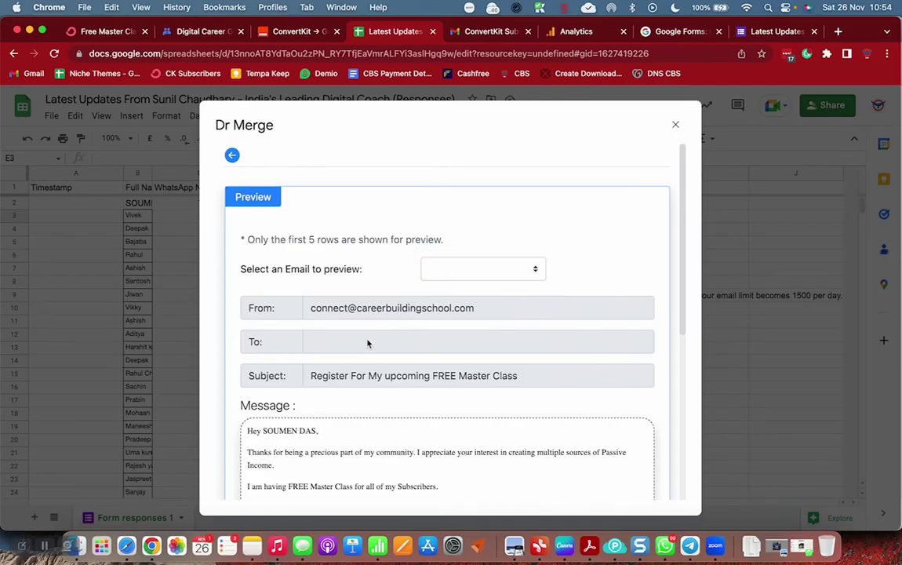
# - Preview the email for other recipients, then scroll down to the Send buttons
pyautogui.scroll(-3, 367, 342)
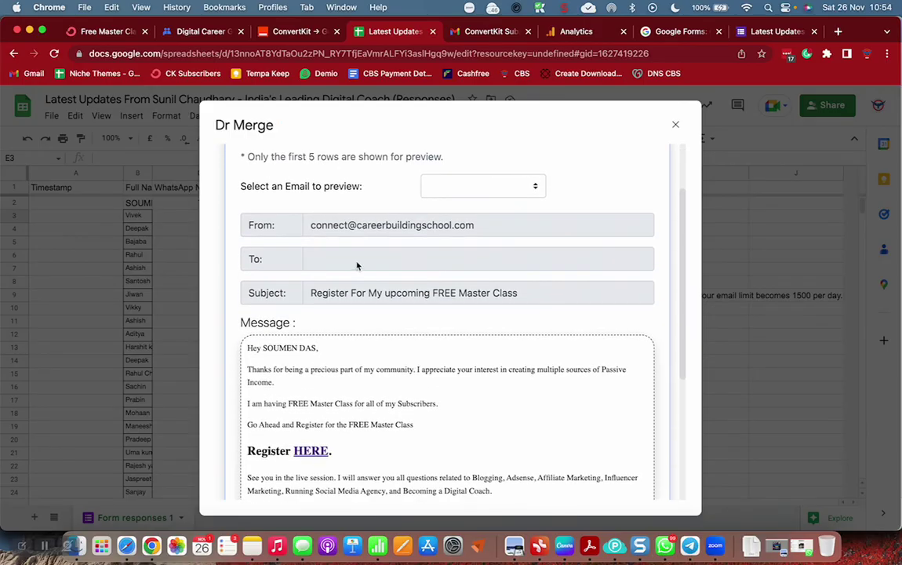
pyautogui.scroll(-5, 353, 322)
pyautogui.scroll(8, 363, 353)
pyautogui.click(450, 236)
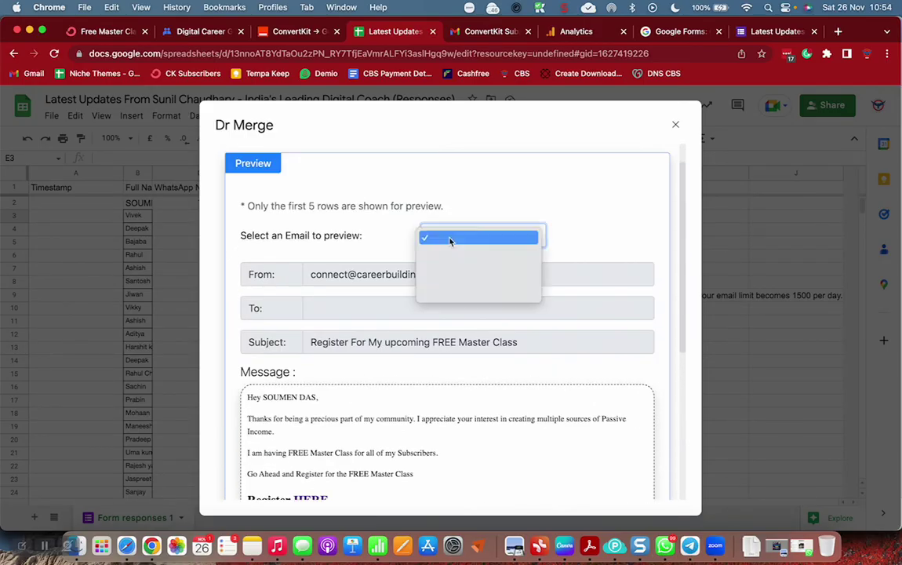
pyautogui.click(462, 297)
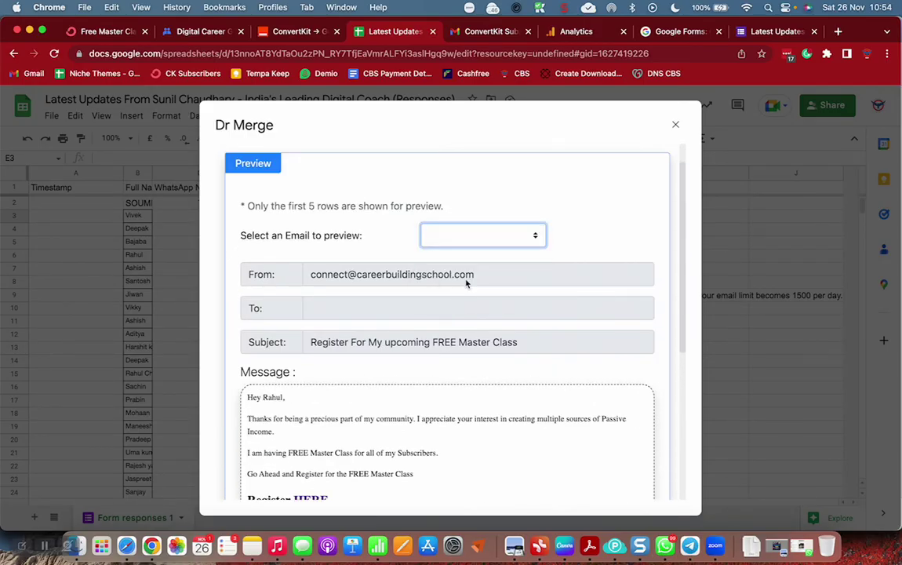
pyautogui.click(457, 235)
pyautogui.click(517, 221)
pyautogui.scroll(-5, 511, 410)
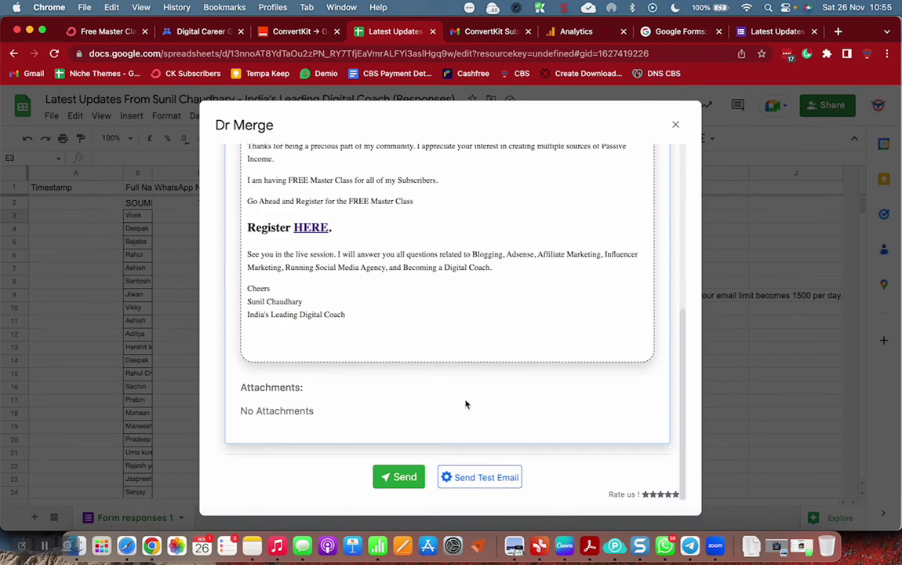
# - Send a test copy of the previewed invitation to the prefilled own address
pyautogui.click(484, 486)
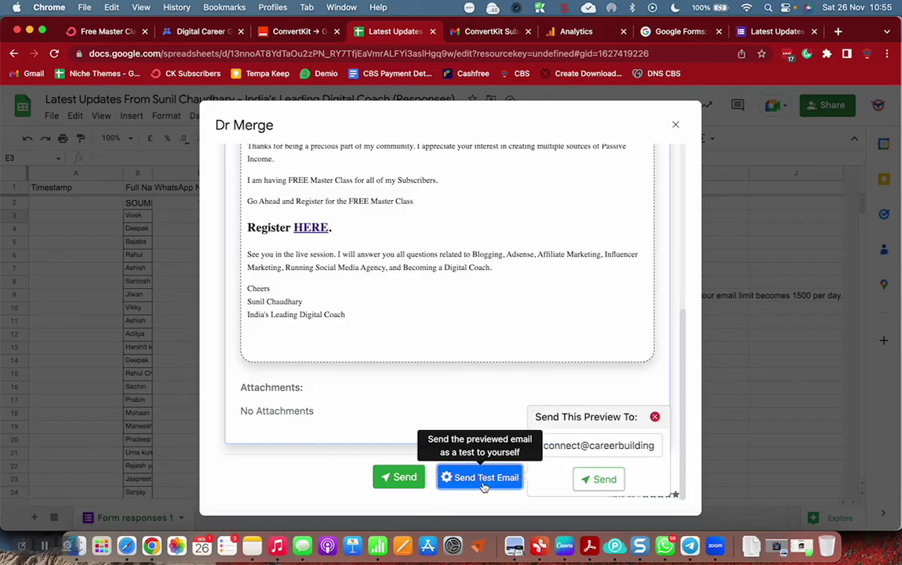
pyautogui.click(609, 486)
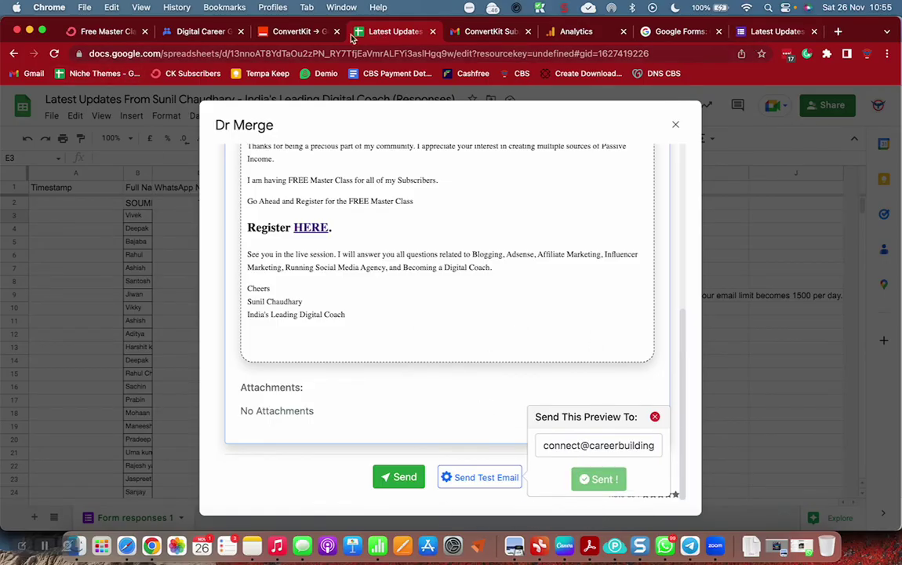
# - Refresh the Gmail inbox, open the test invitation, and check that its HERE link opens the landing page
pyautogui.click(484, 32)
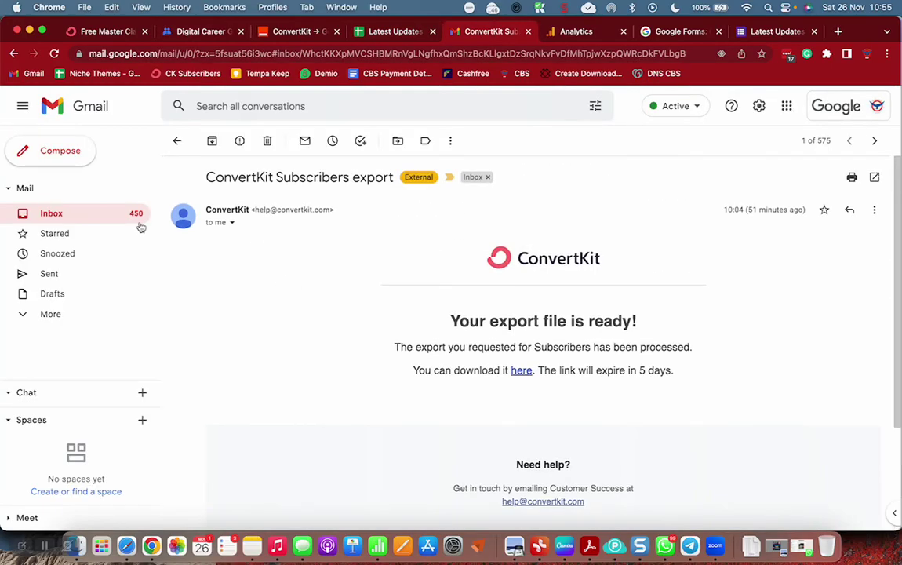
pyautogui.click(57, 216)
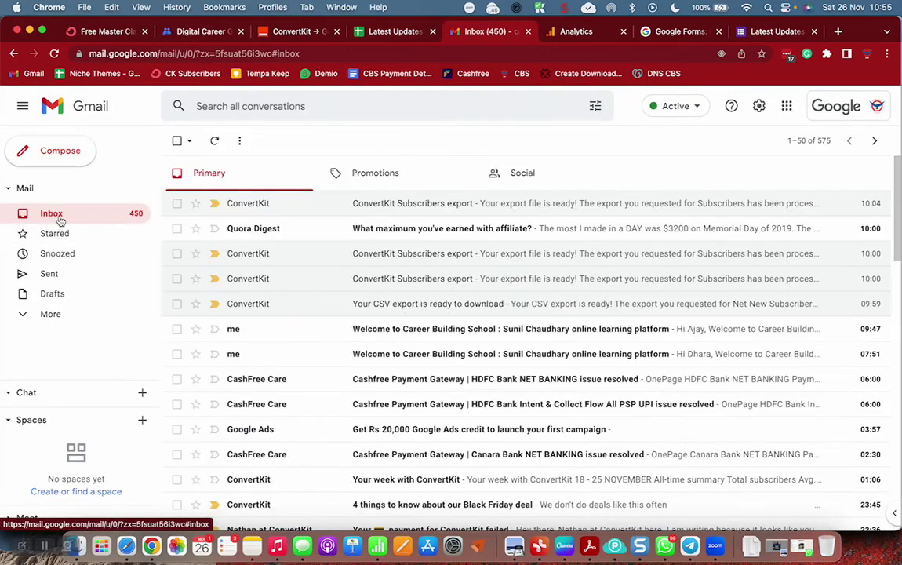
pyautogui.click(215, 141)
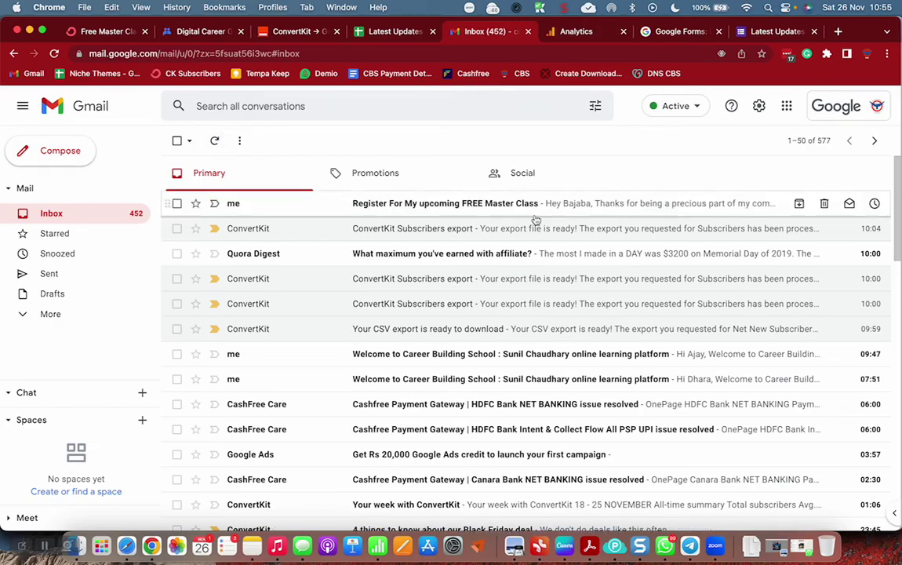
pyautogui.click(375, 206)
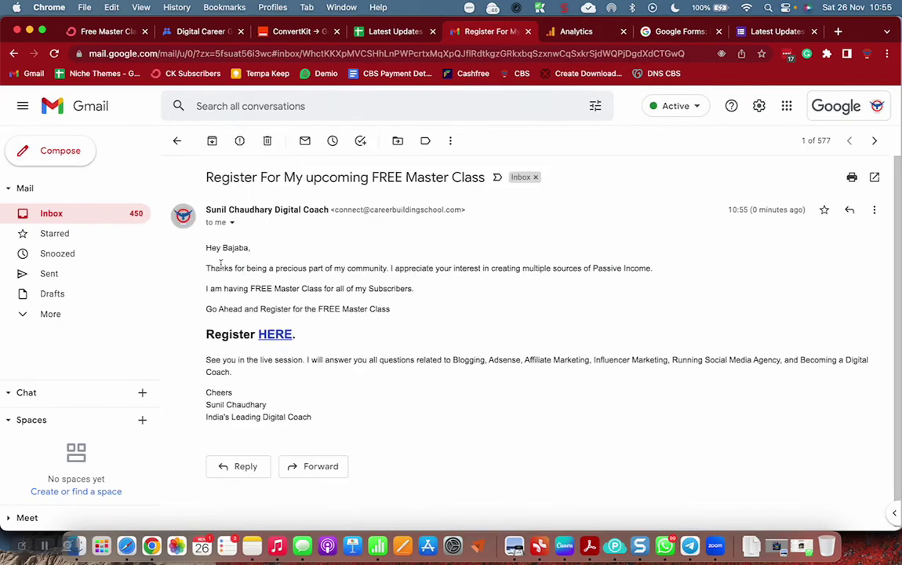
pyautogui.click(279, 338)
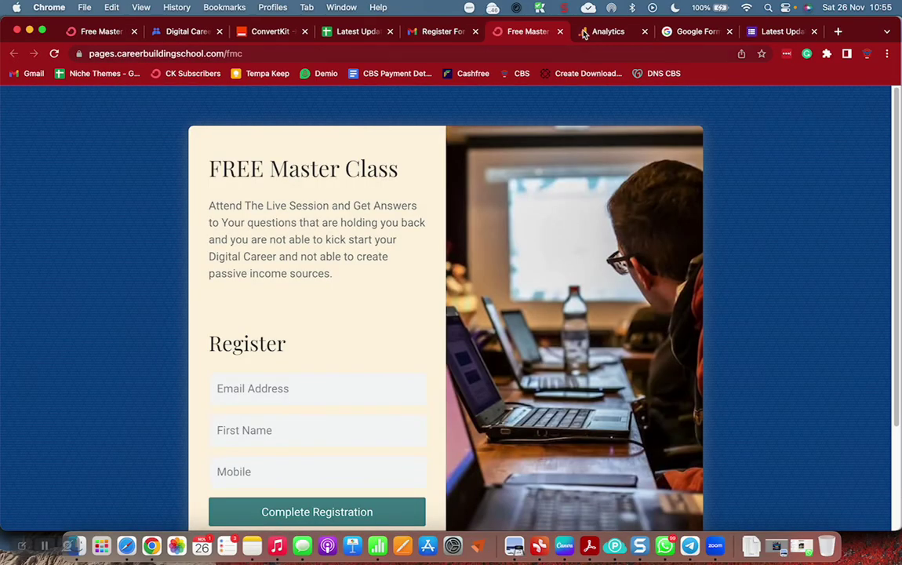
pyautogui.click(560, 31)
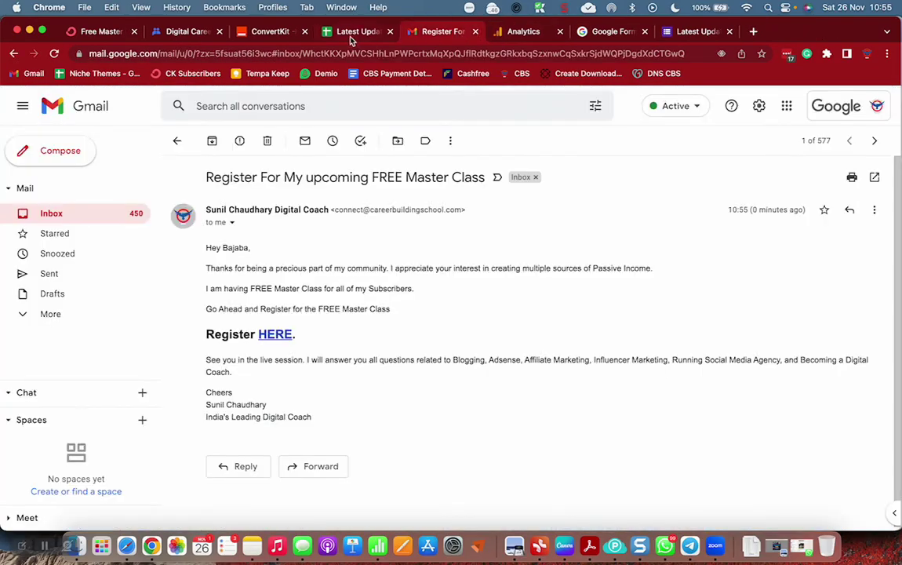
# - Back in the spreadsheet, send all 557 emails from the Dr Merge preview
pyautogui.click(317, 33)
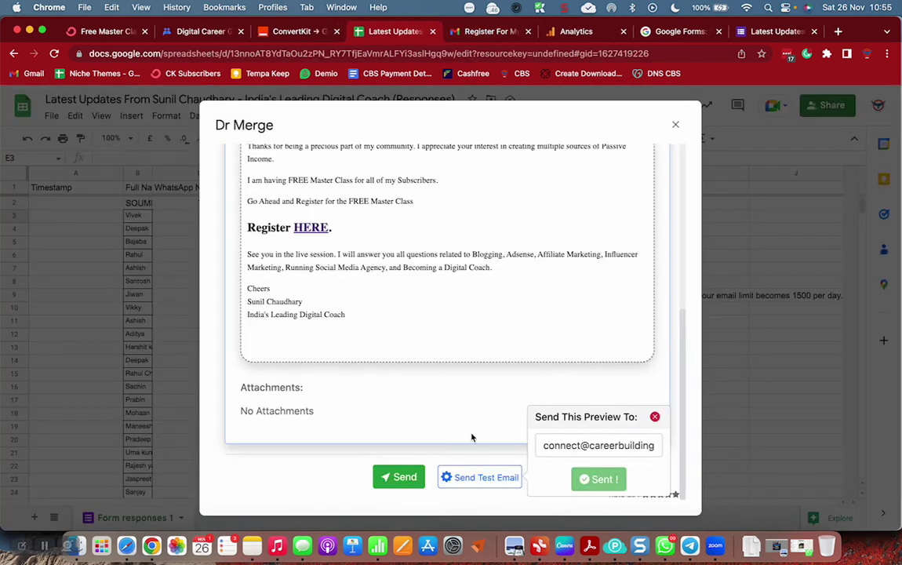
pyautogui.click(397, 477)
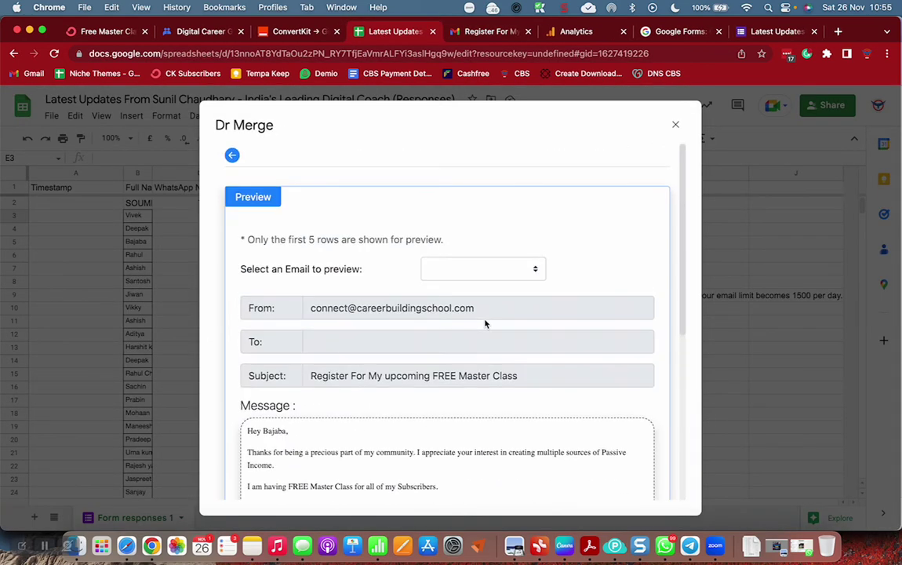
pyautogui.scroll(-10, 549, 353)
pyautogui.click(414, 482)
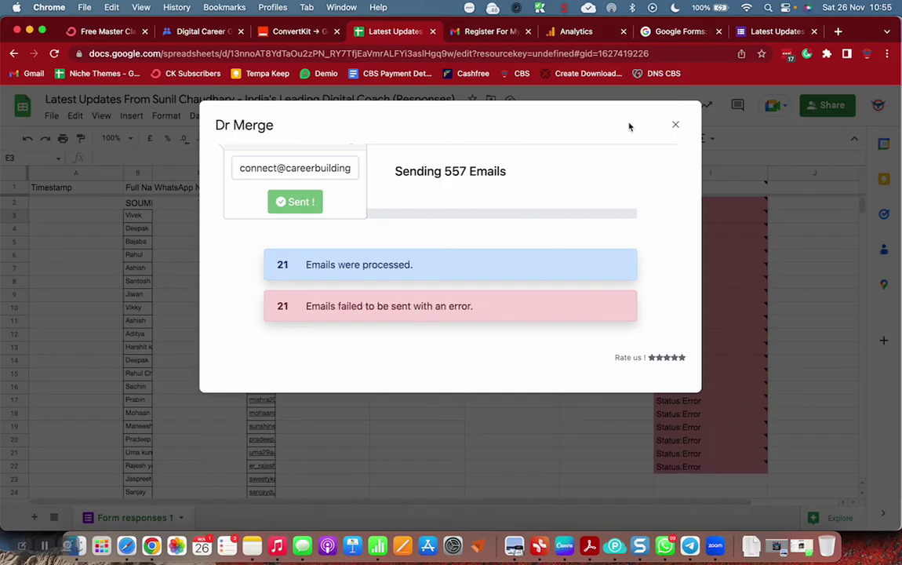
# - Reposition the progress dialog to watch the Sent Status column fill with Status:Sent
pyautogui.moveTo(630, 124); pyautogui.dragTo(550, 77)
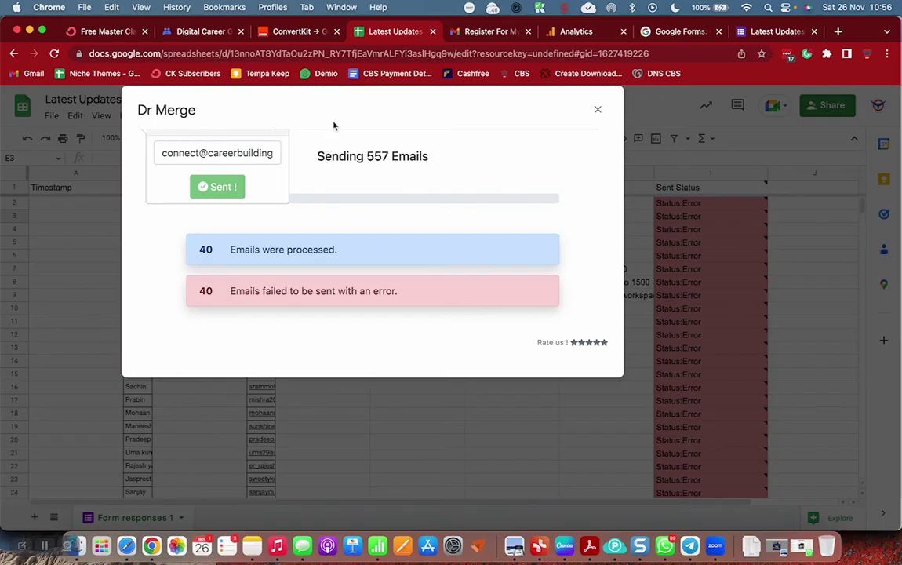
pyautogui.moveTo(342, 115); pyautogui.dragTo(396, 128)
pyautogui.moveTo(502, 130); pyautogui.dragTo(725, 238)
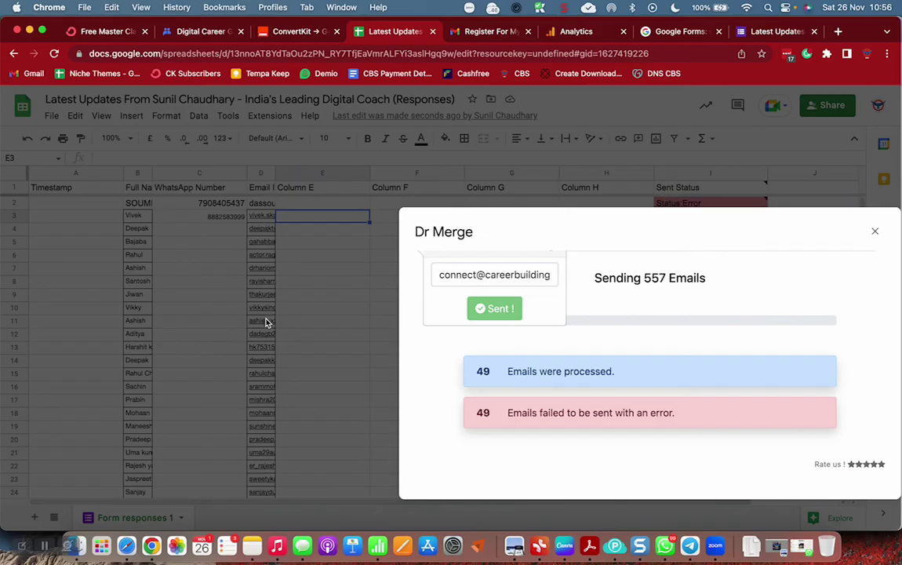
pyautogui.moveTo(670, 233); pyautogui.dragTo(517, 145)
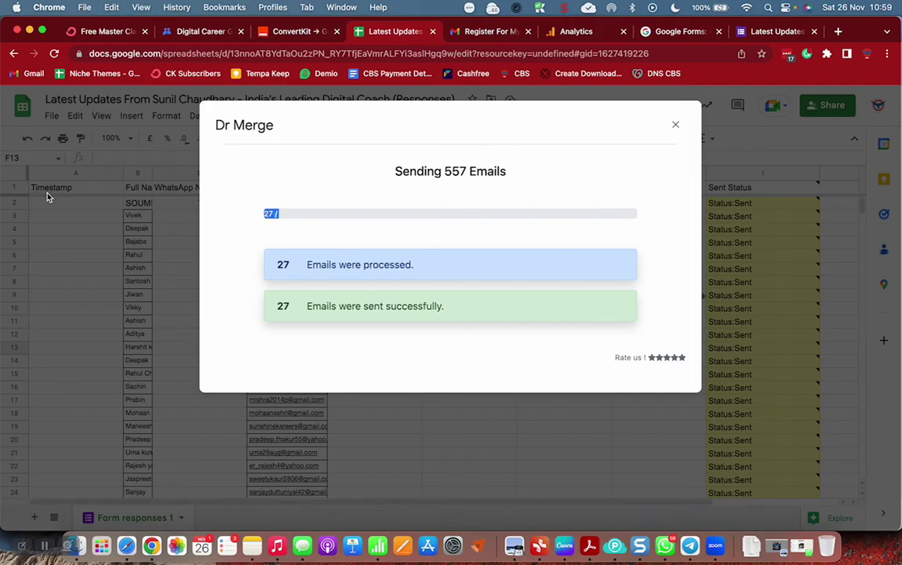
# - Shift the progress dialog around as the send reaches 55 of 557, all marked Status:Sent
pyautogui.moveTo(300, 127); pyautogui.dragTo(502, 151)
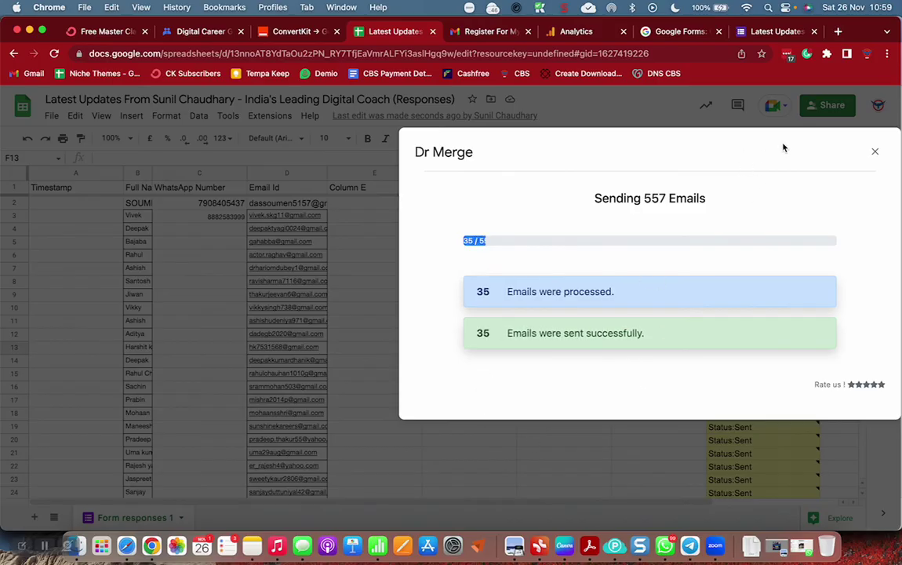
pyautogui.moveTo(758, 141); pyautogui.dragTo(647, 100)
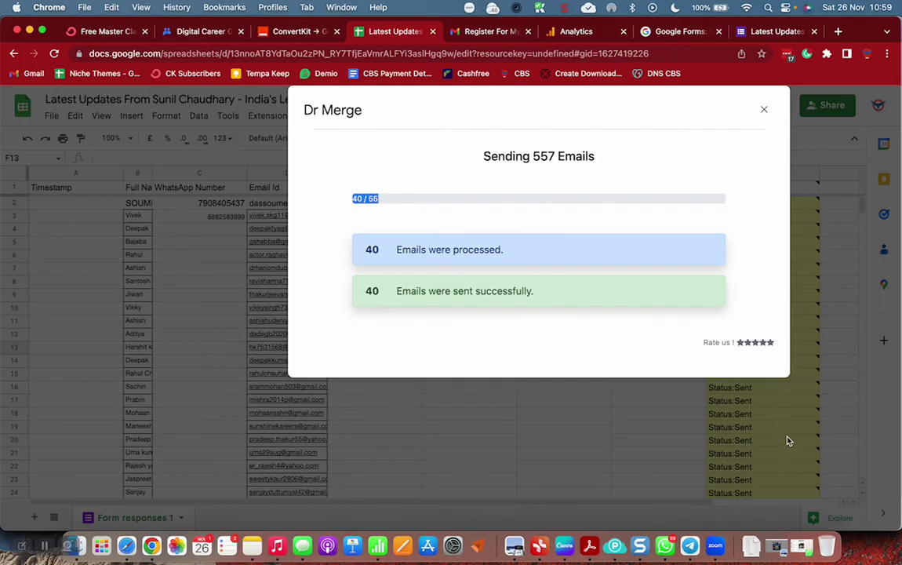
pyautogui.moveTo(713, 110); pyautogui.dragTo(779, 237)
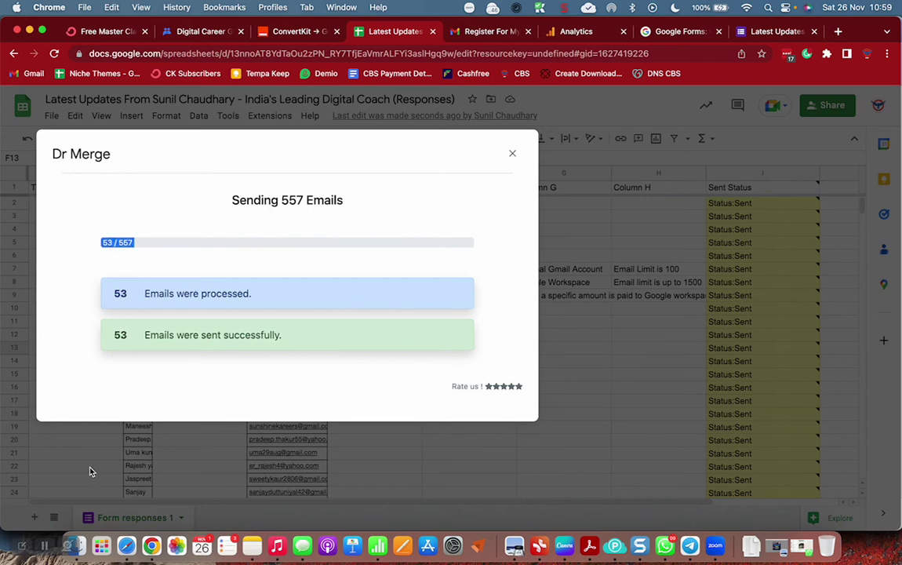
# - Dismiss the cell note and show the Dr Merge: Free Unlimited Mail Merge & Certify submenu under Extensions
pyautogui.click(45, 546)
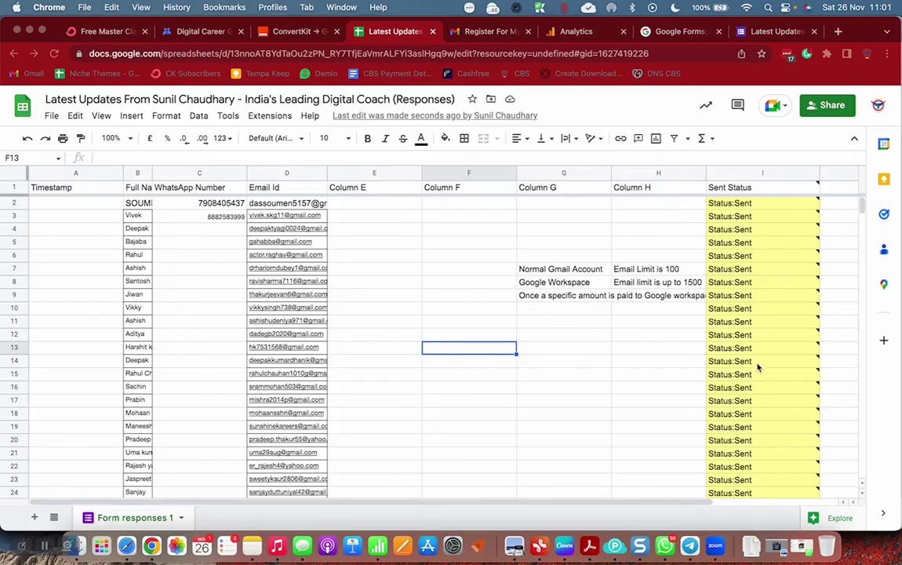
pyautogui.scroll(-6, 752, 314)
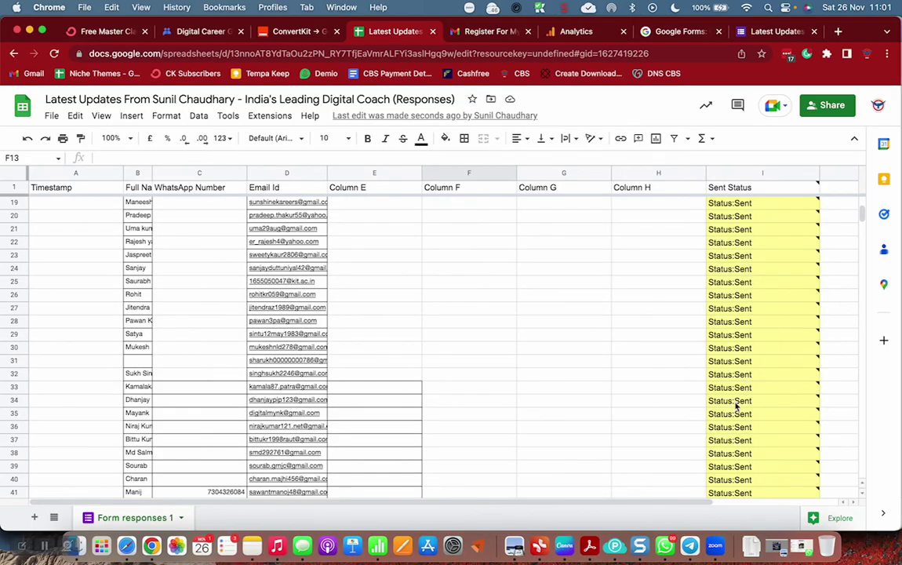
pyautogui.scroll(6, 735, 423)
pyautogui.click(462, 295)
pyautogui.click(271, 115)
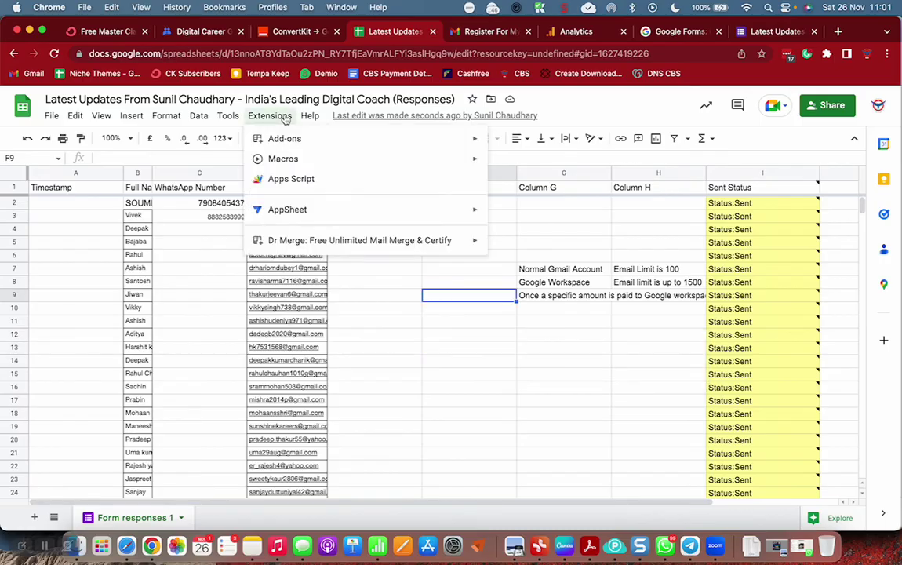
pyautogui.moveTo(365, 249)
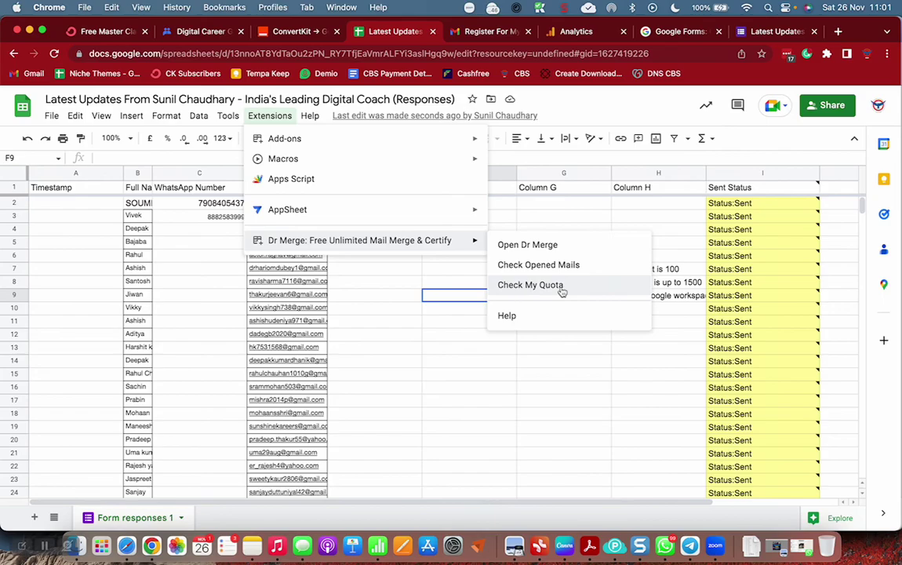
# - Close the add-on menu and review the Normal Gmail Account 100-email limit note in G7:H7
pyautogui.click(551, 382)
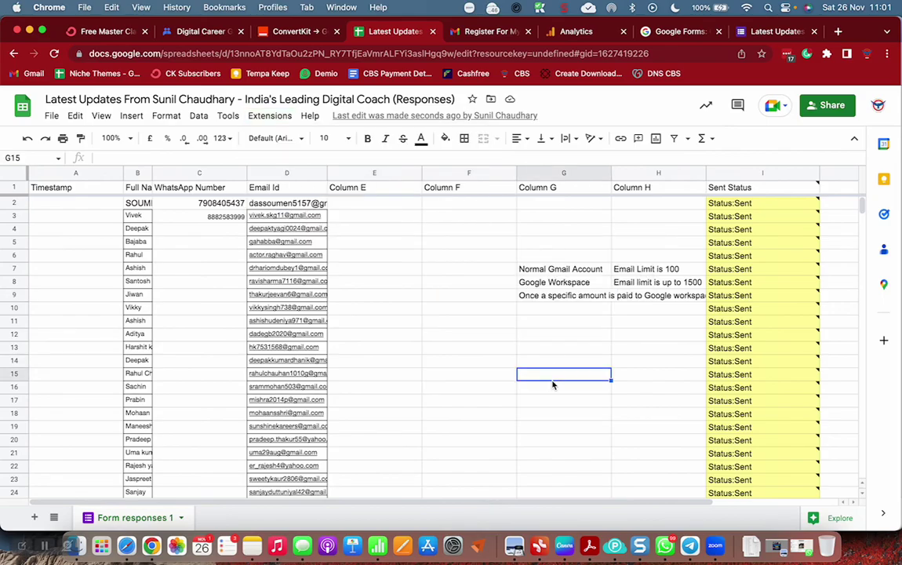
pyautogui.moveTo(543, 272); pyautogui.dragTo(647, 274)
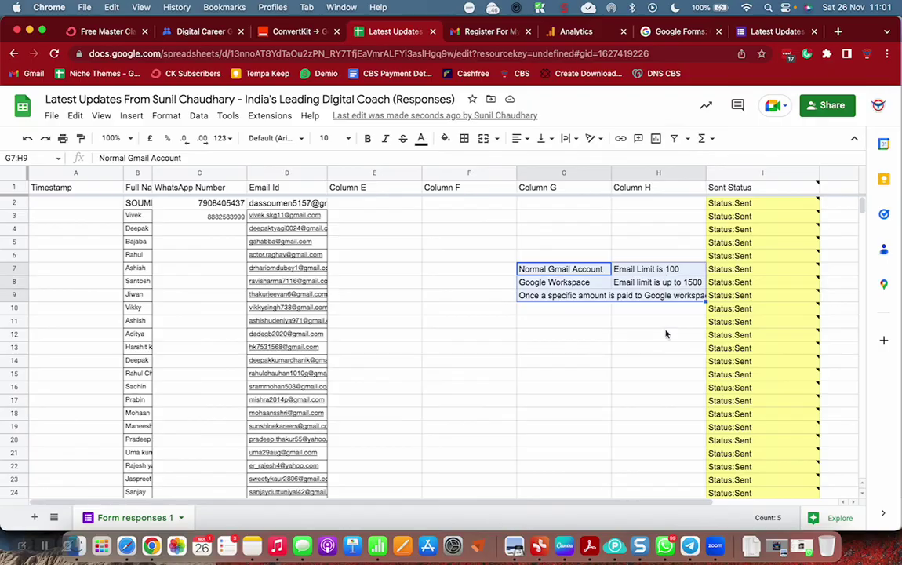
pyautogui.click(665, 334)
pyautogui.click(541, 271)
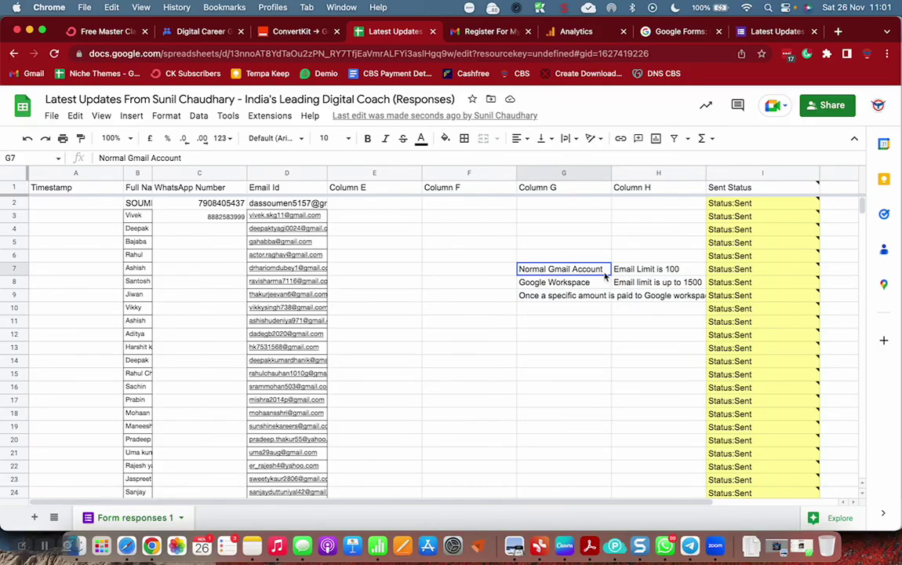
pyautogui.click(679, 271)
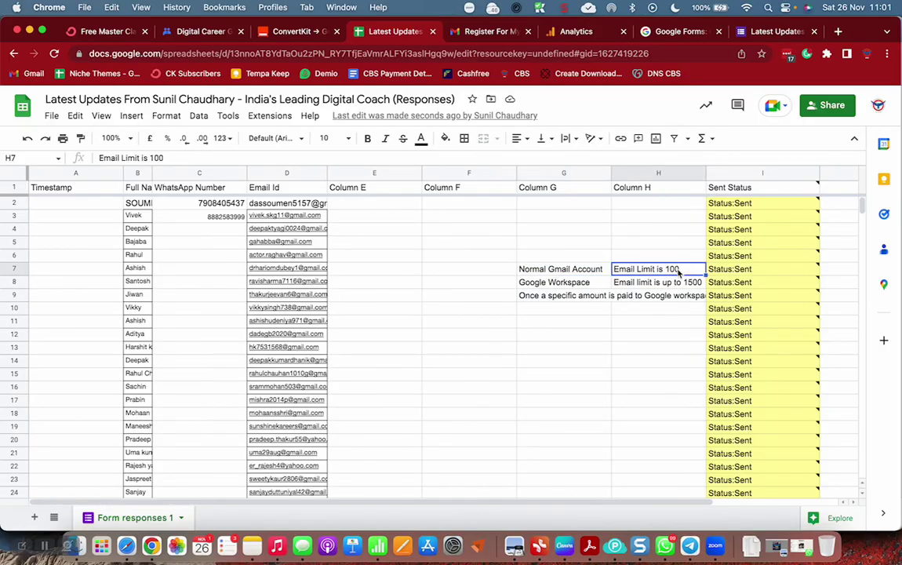
# - Review the Google Workspace 1500-email limit in G8:H8 and expand G9's full explanatory note
pyautogui.click(640, 375)
pyautogui.click(561, 285)
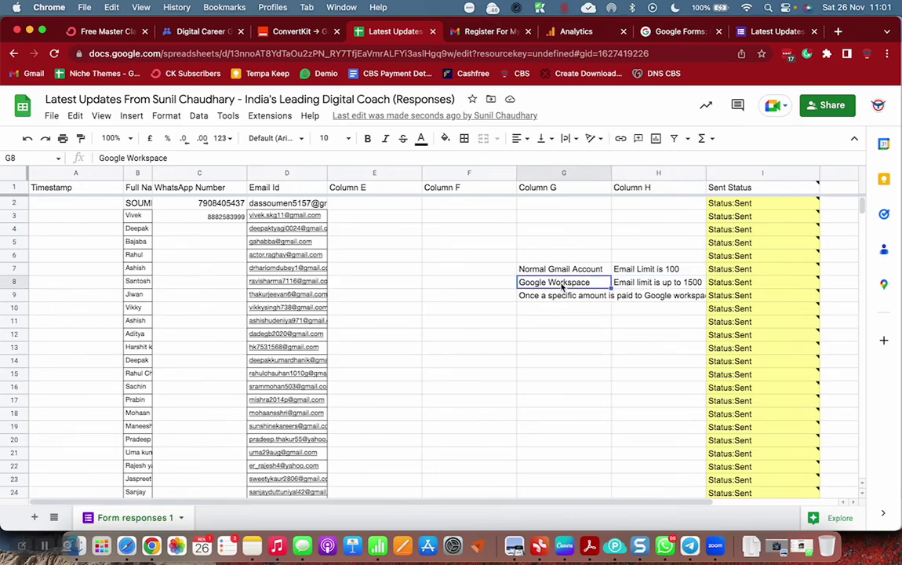
pyautogui.click(647, 286)
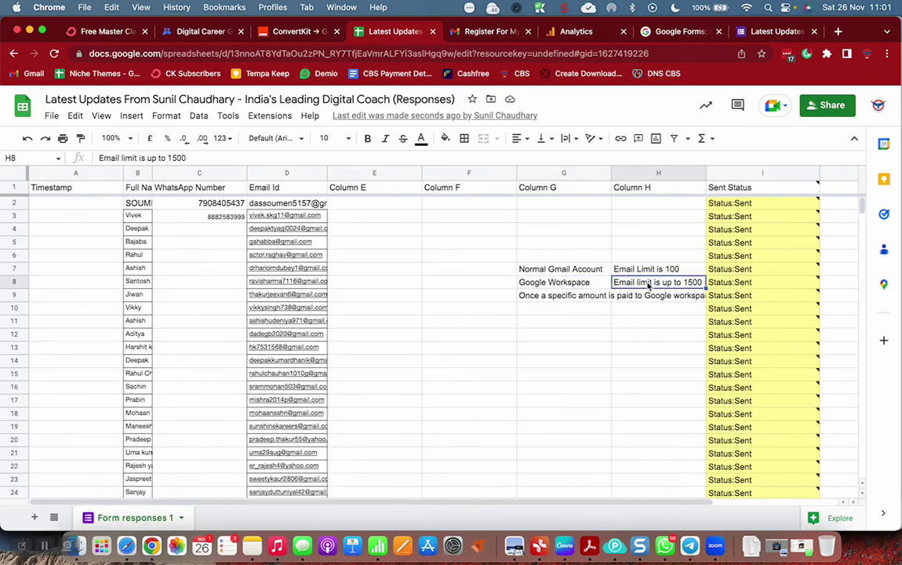
pyautogui.click(562, 297)
pyautogui.doubleClick(561, 299)
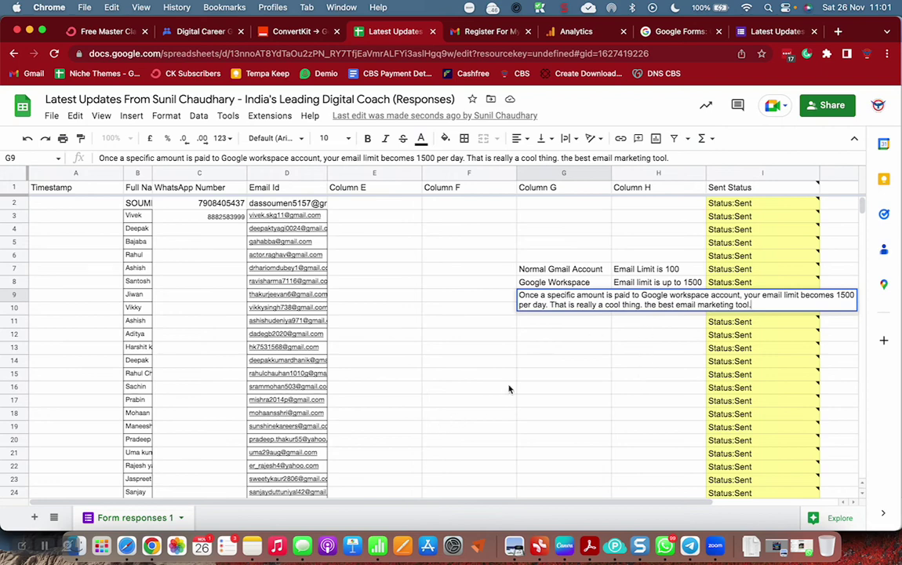
# - Enter 7500 in G12 and 145 in G13, correcting the mistyped 125
pyautogui.click(604, 337)
pyautogui.write('7500')
pyautogui.press('Return')
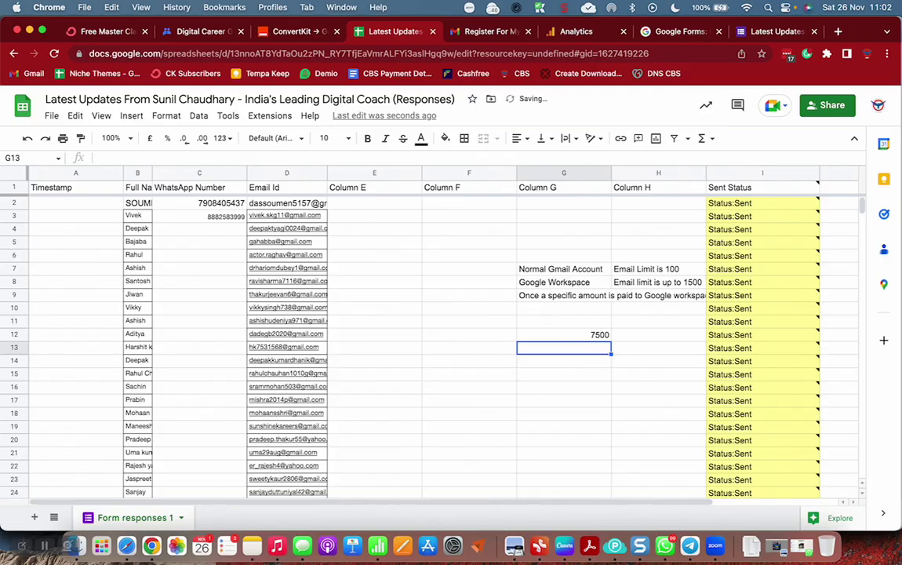
pyautogui.write('125')
pyautogui.press('Return')
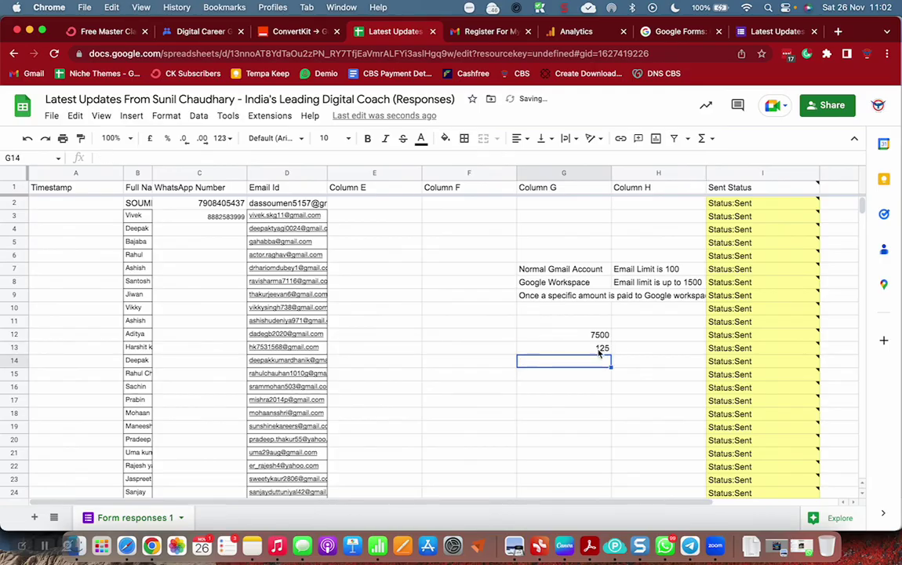
pyautogui.click(599, 352)
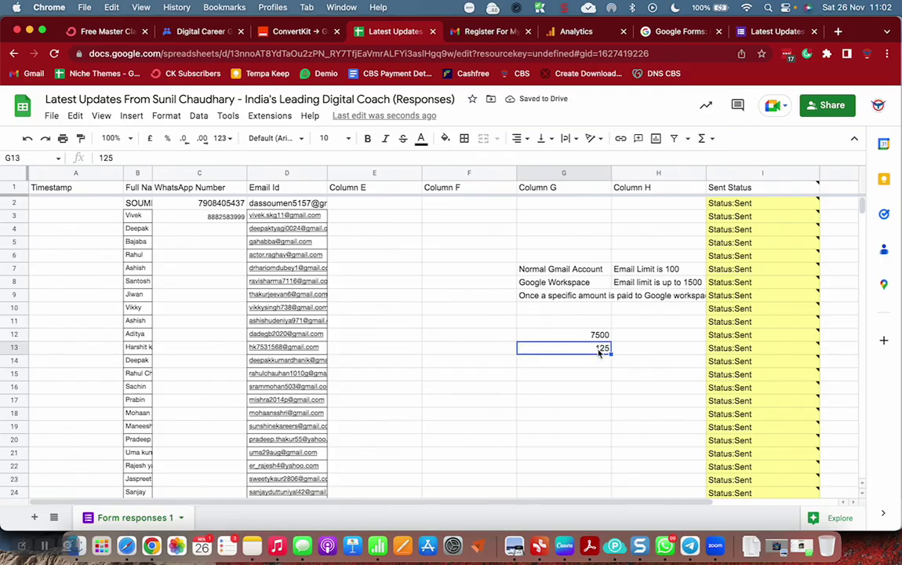
pyautogui.write('140')
pyautogui.press('BackSpace')
pyautogui.press('BackSpace')
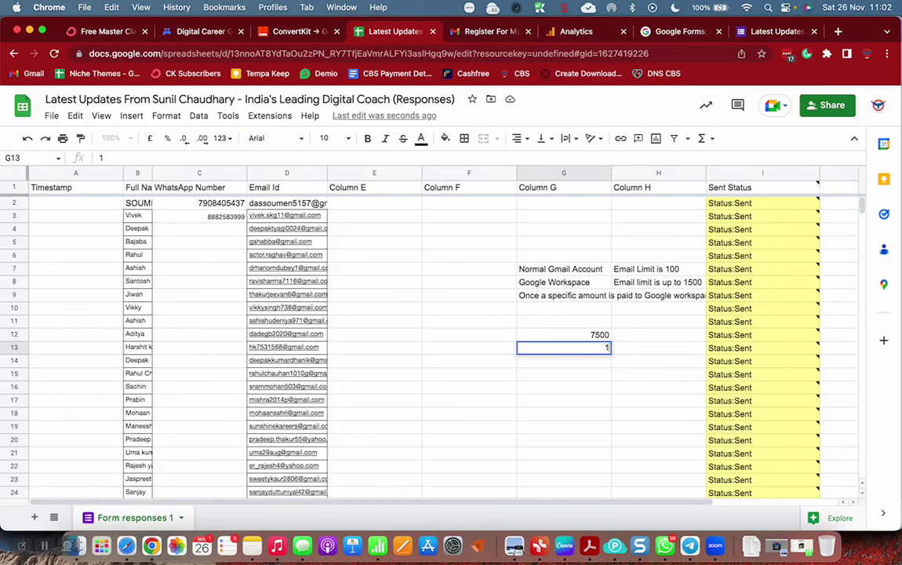
pyautogui.write('45')
pyautogui.press('Return')
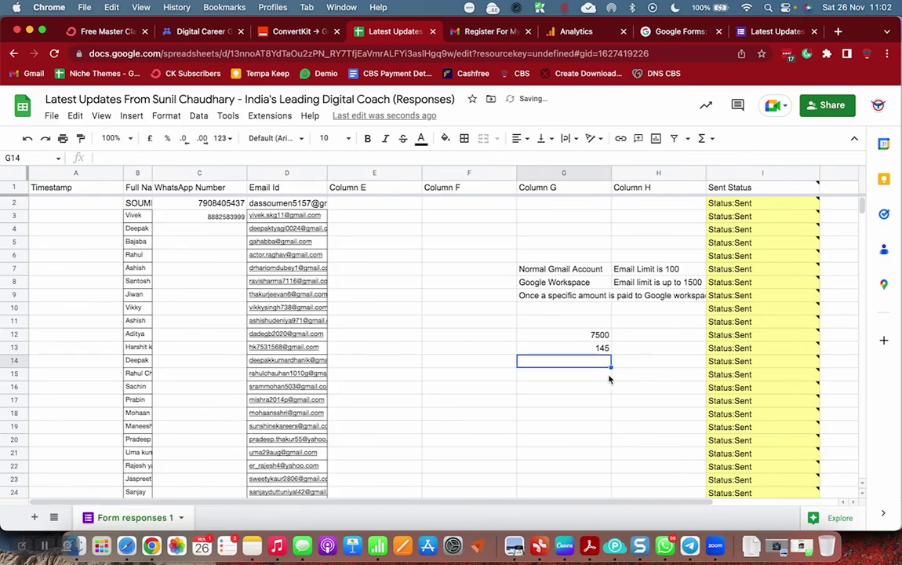
# - Enter the formula =G12/G13 in G14
pyautogui.write('+')
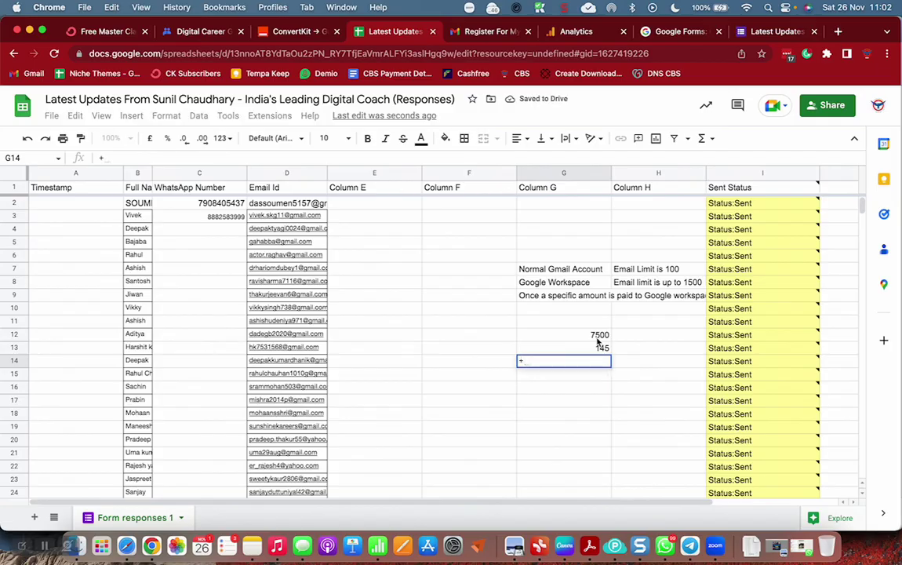
pyautogui.click(597, 335)
pyautogui.write('/')
pyautogui.click(600, 348)
pyautogui.press('Return')
# - Recheck the 7500 value in G12 and the 51.72413793 result in G14
pyautogui.click(582, 363)
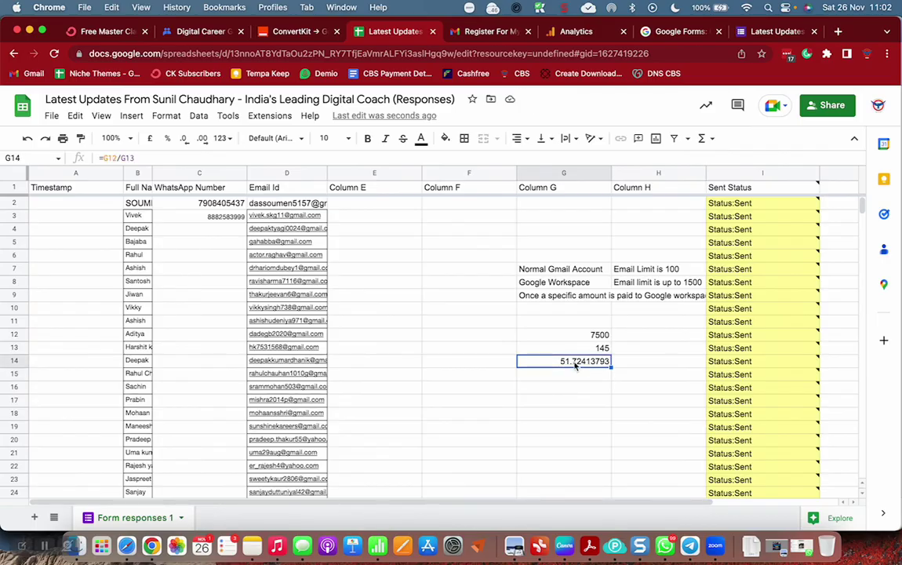
pyautogui.press('Down')
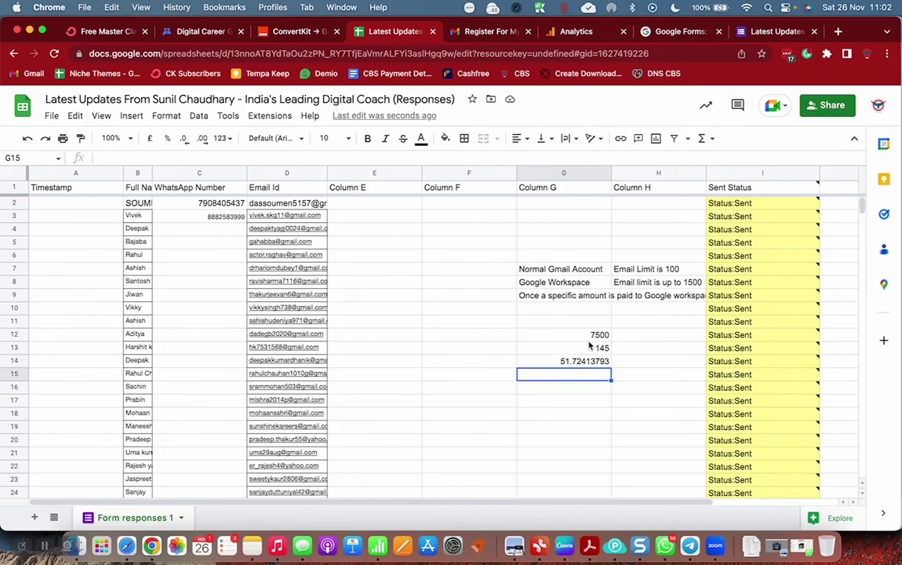
pyautogui.click(579, 338)
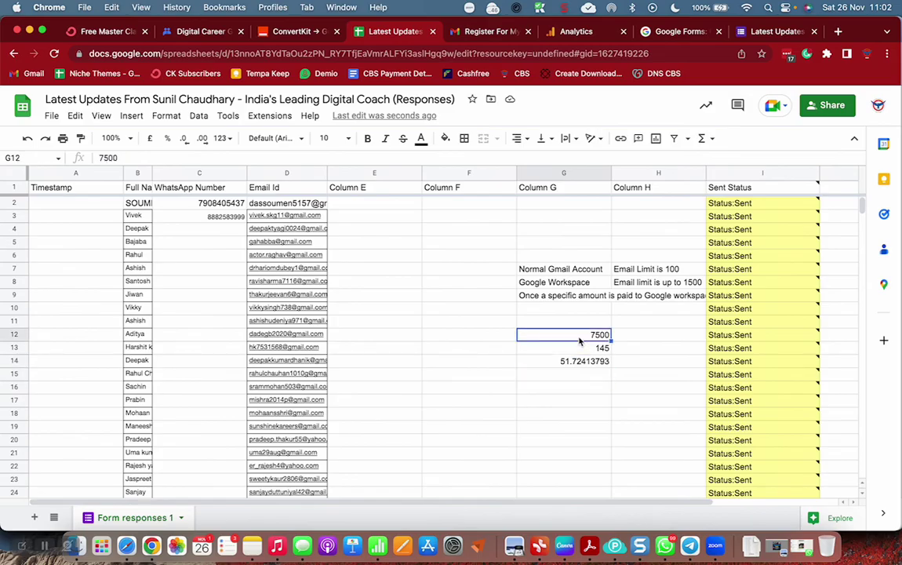
pyautogui.click(544, 370)
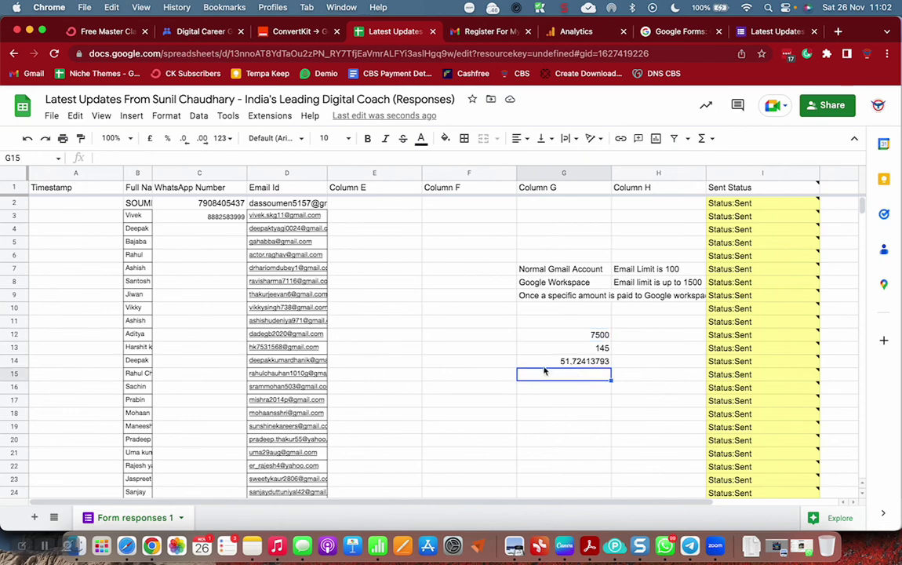
pyautogui.click(542, 366)
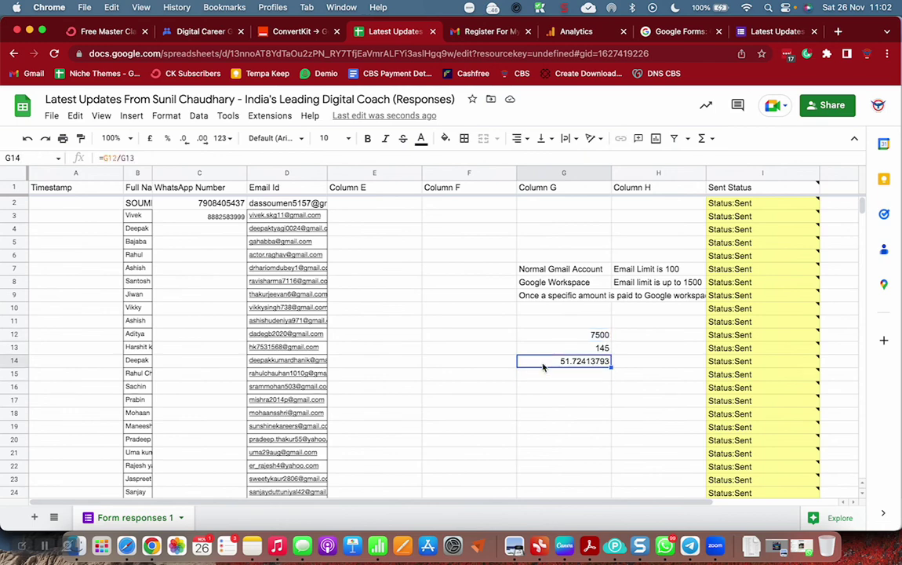
pyautogui.click(554, 374)
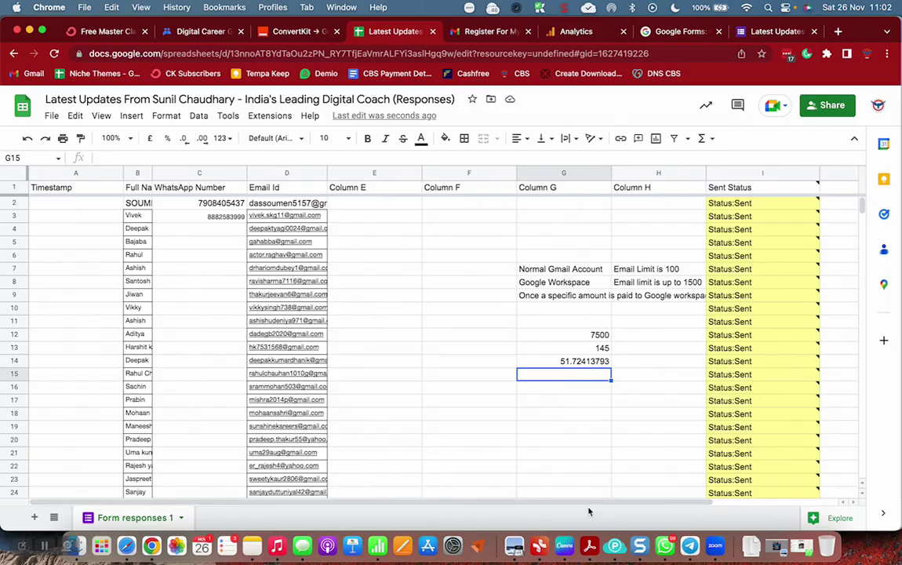
pyautogui.click(581, 336)
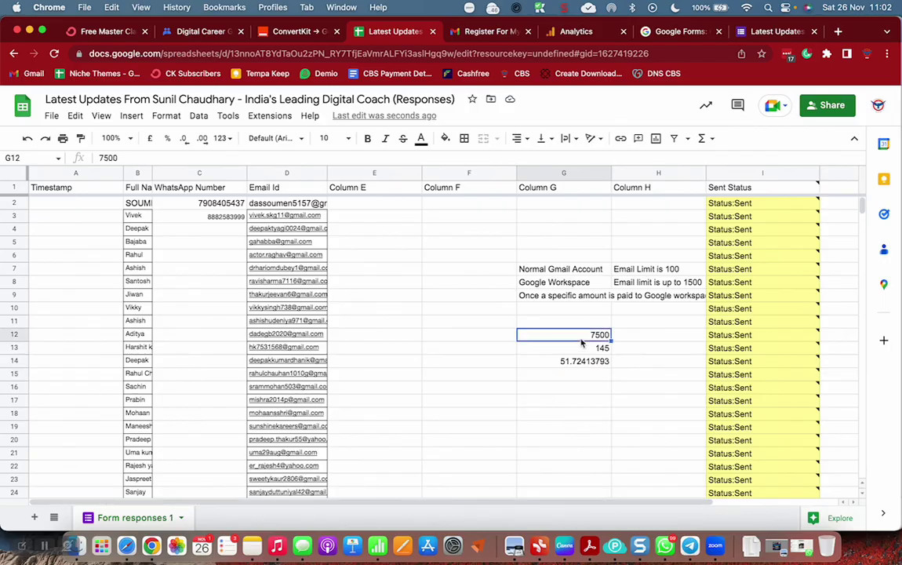
pyautogui.click(577, 388)
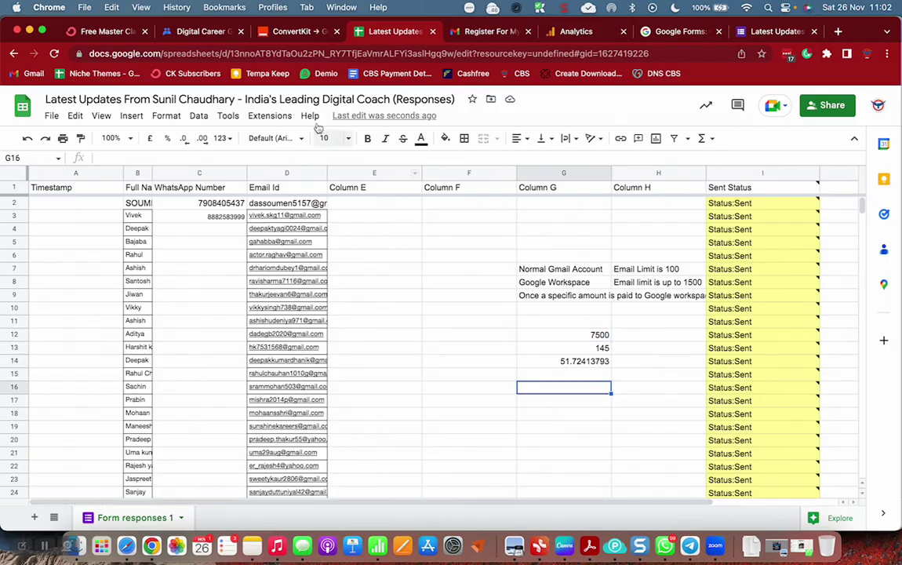
# - Check the Dr Merge quota, showing Google account quota -1 and Dr Merge quota Unlimited
pyautogui.click(284, 119)
pyautogui.moveTo(346, 239)
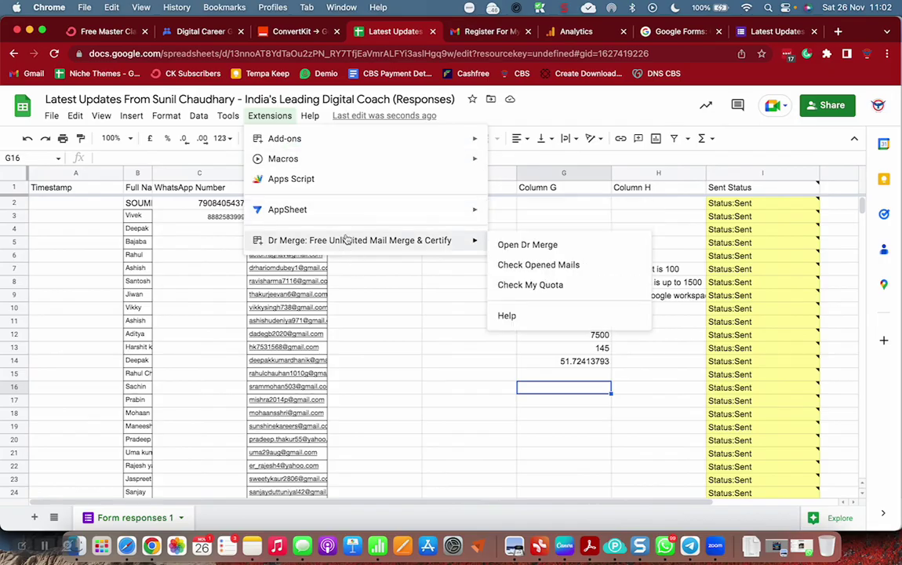
pyautogui.click(530, 285)
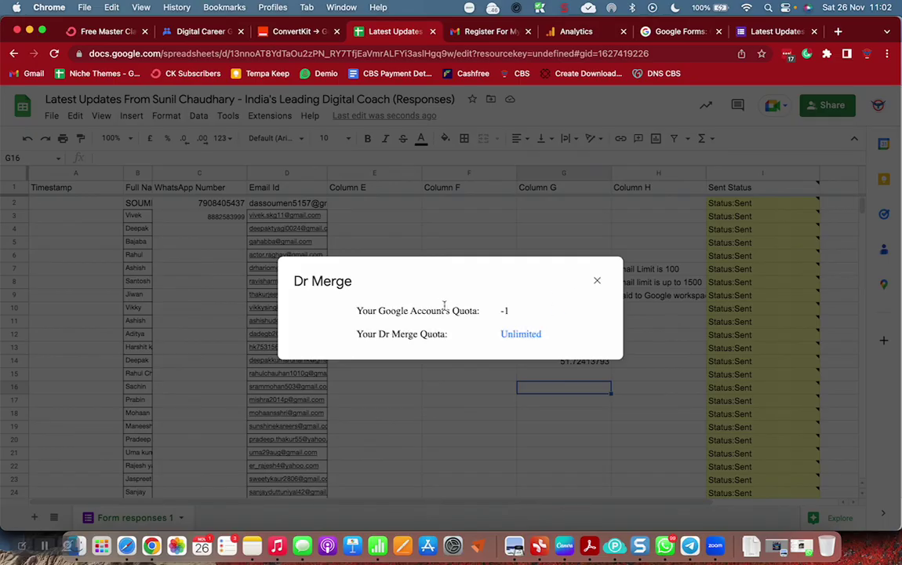
pyautogui.moveTo(362, 311); pyautogui.dragTo(516, 318)
pyautogui.click(533, 313)
pyautogui.click(596, 280)
pyautogui.scroll(-15, 644, 306)
pyautogui.scroll(-12, 735, 369)
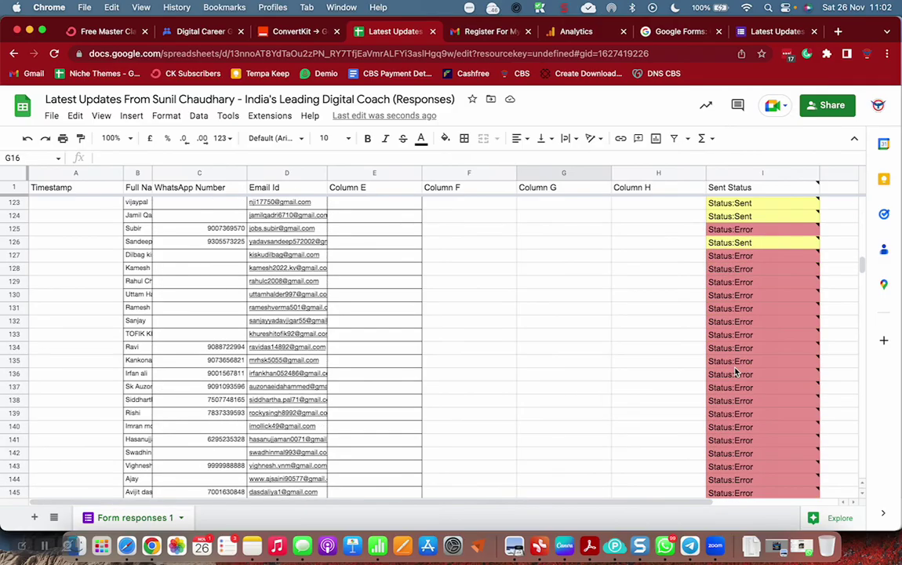
pyautogui.scroll(6, 143, 283)
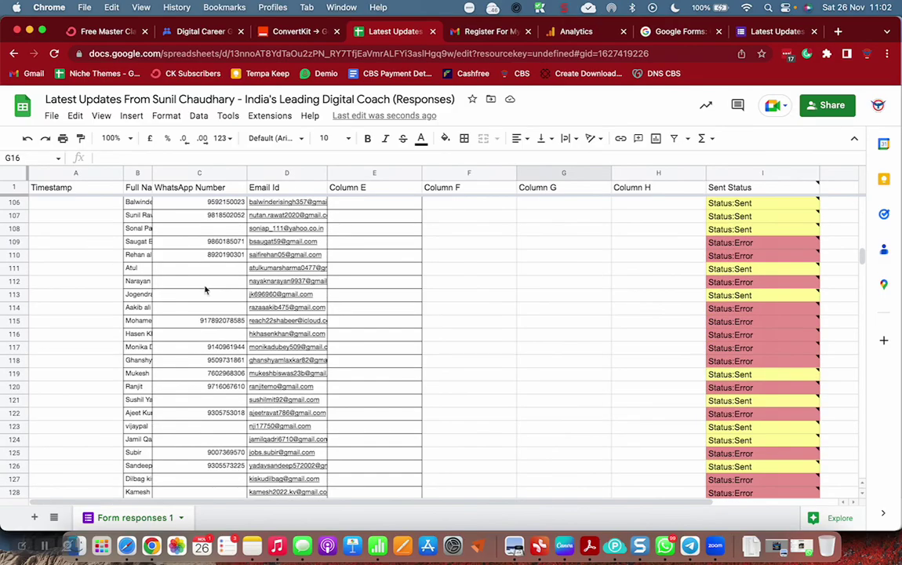
pyautogui.scroll(6, 424, 329)
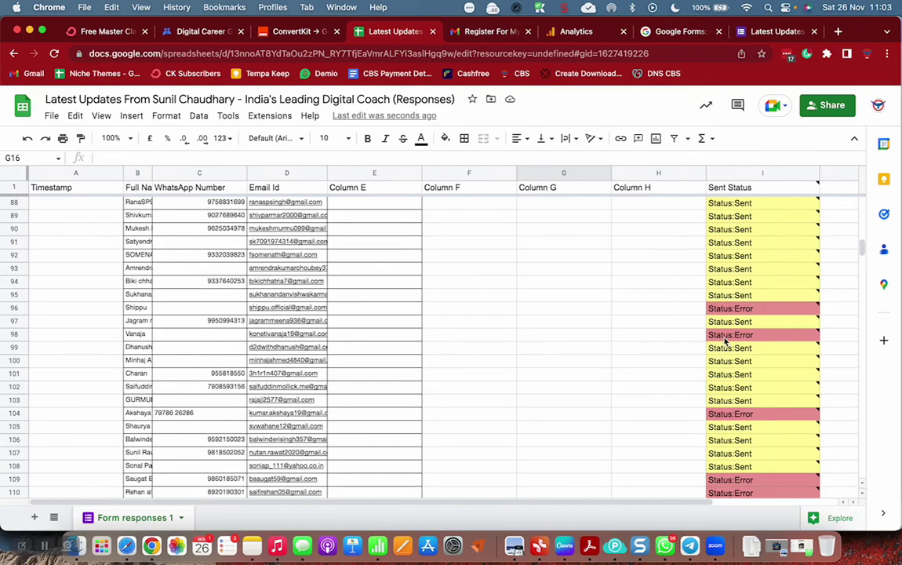
pyautogui.moveTo(749, 297)
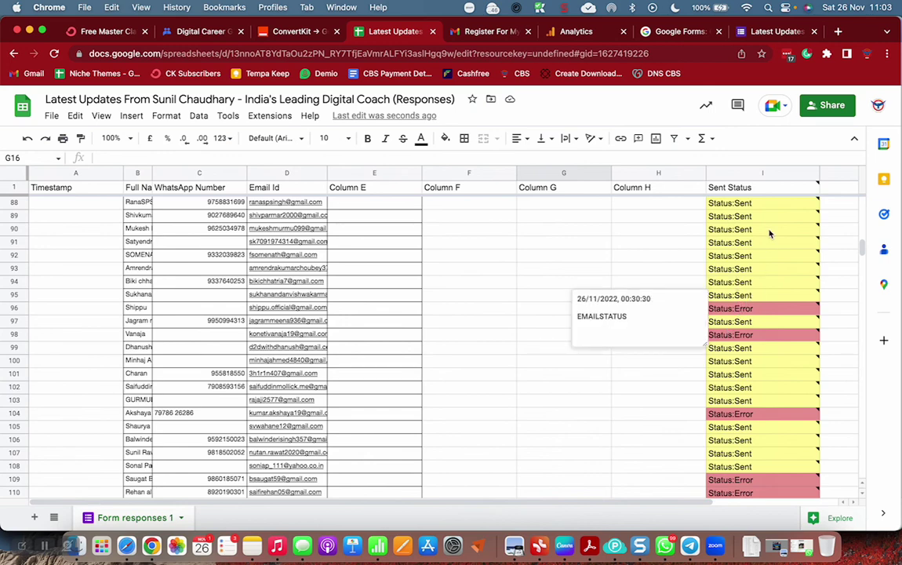
pyautogui.moveTo(758, 230)
pyautogui.scroll(-6, 758, 231)
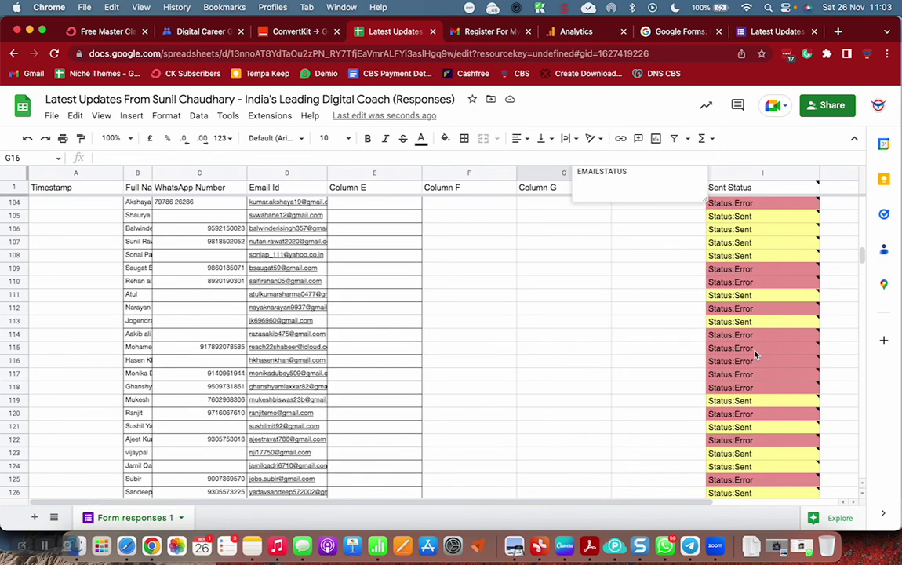
pyautogui.click(743, 259)
pyautogui.scroll(20, 761, 342)
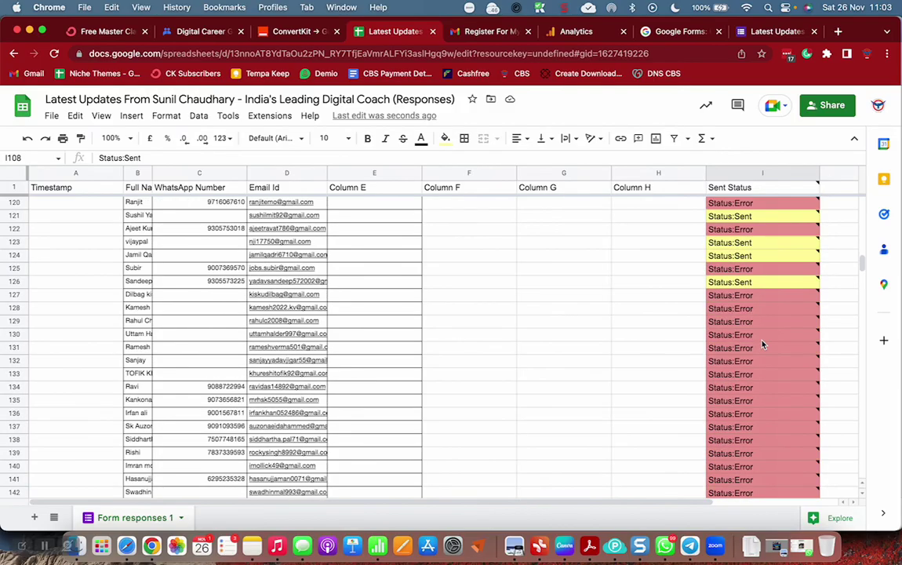
pyautogui.scroll(9, 759, 342)
pyautogui.scroll(-20, 759, 337)
pyautogui.scroll(-10, 759, 323)
pyautogui.scroll(6, 759, 313)
pyautogui.click(757, 287)
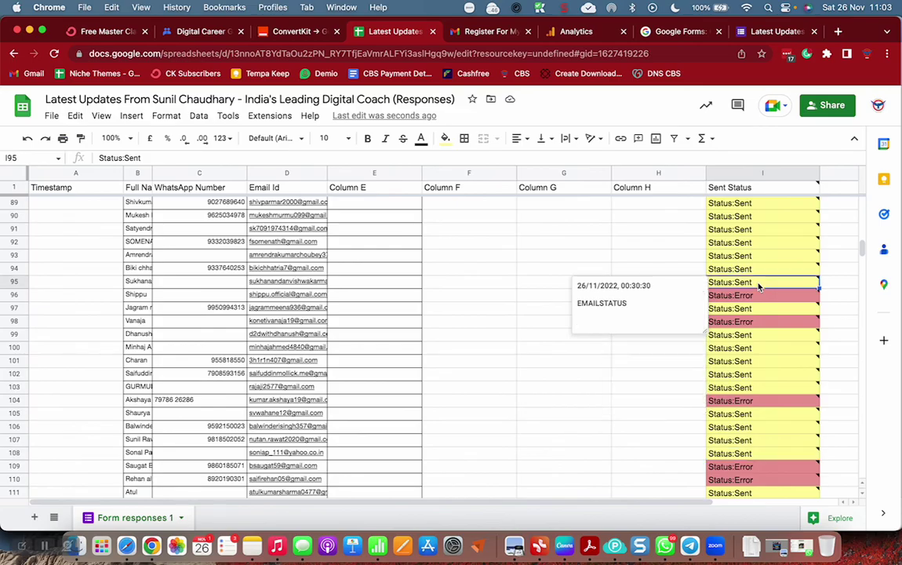
pyautogui.keyDown('shift'); pyautogui.click(29, 284); pyautogui.keyUp('shift')
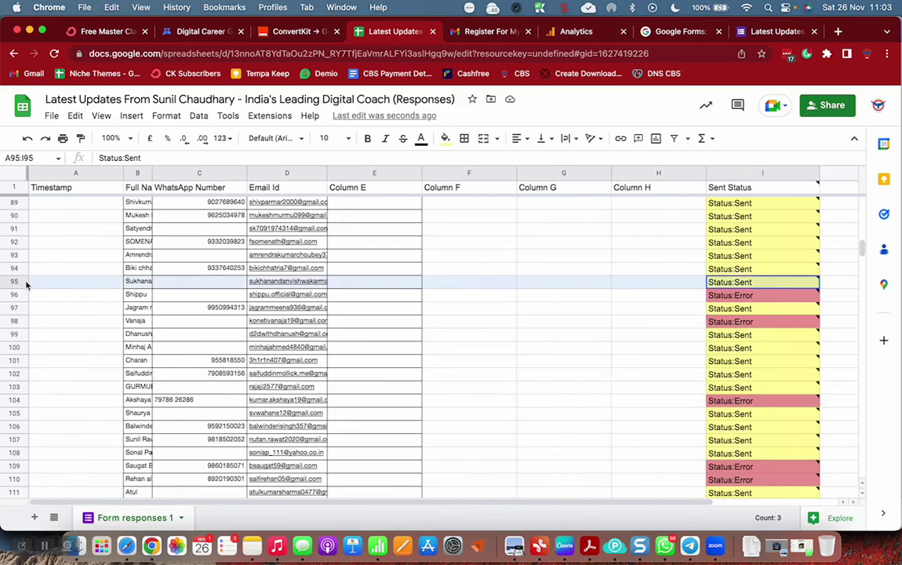
pyautogui.click(759, 335)
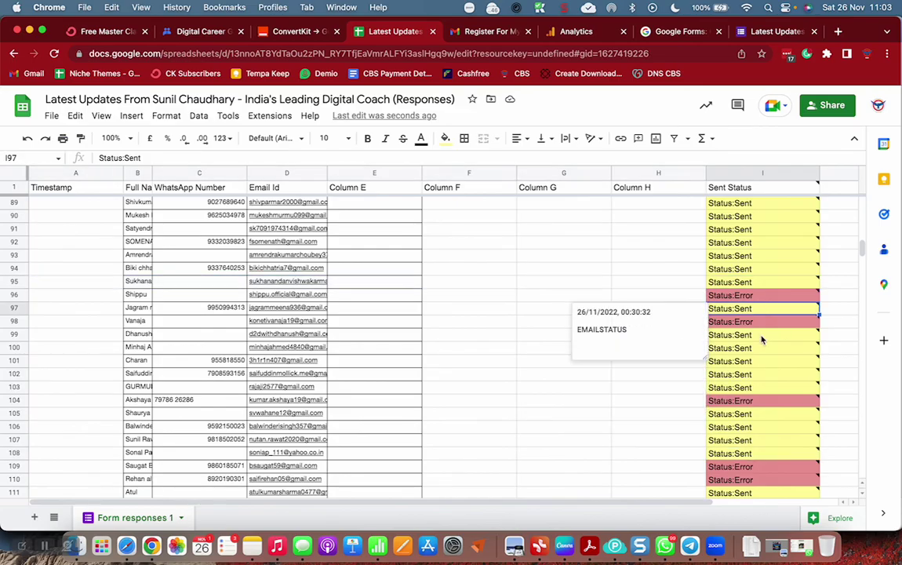
pyautogui.click(759, 351)
pyautogui.click(759, 363)
pyautogui.click(759, 375)
pyautogui.click(759, 389)
pyautogui.scroll(-5, 753, 345)
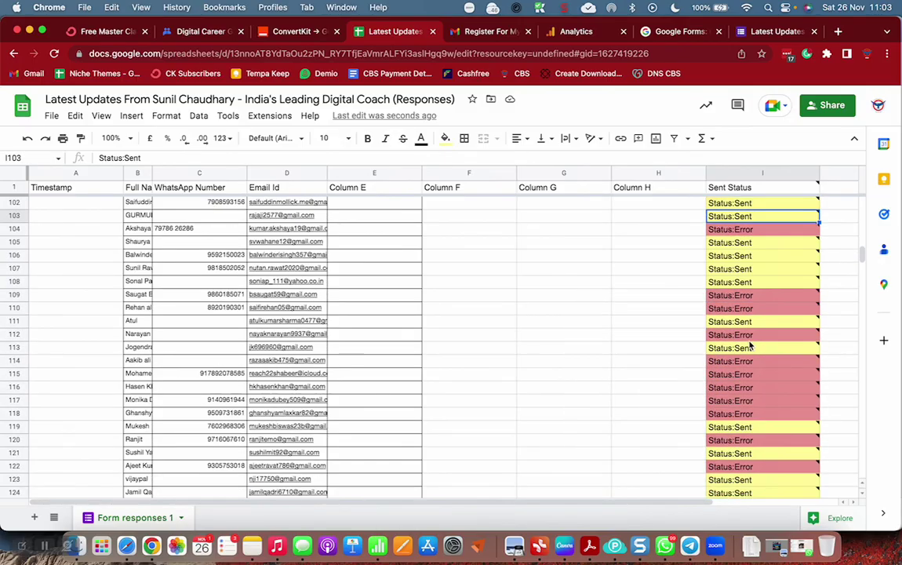
pyautogui.scroll(-3, 749, 314)
pyautogui.moveTo(749, 348)
pyautogui.scroll(-8, 747, 314)
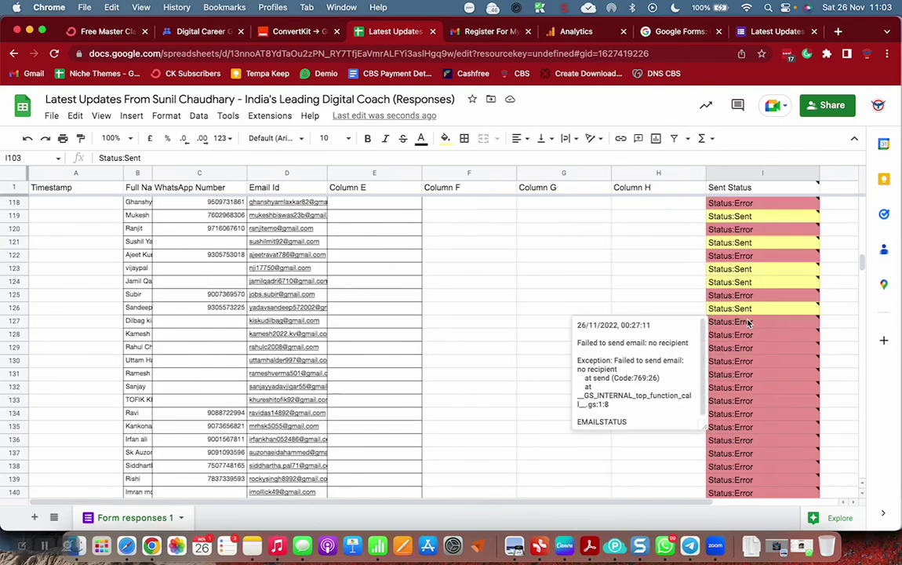
pyautogui.scroll(5, 745, 302)
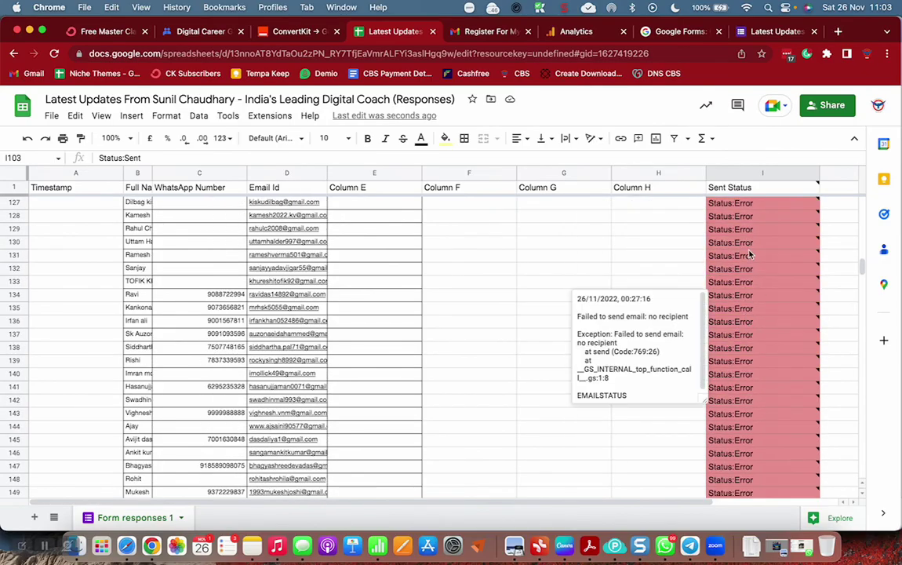
pyautogui.moveTo(750, 309); pyautogui.dragTo(741, 479)
pyautogui.scroll(-3, 752, 376)
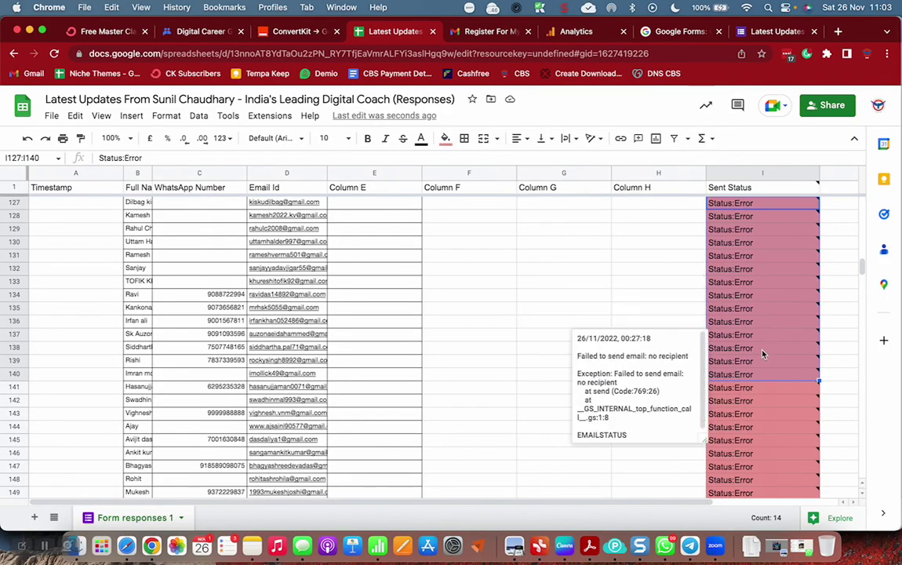
pyautogui.click(745, 282)
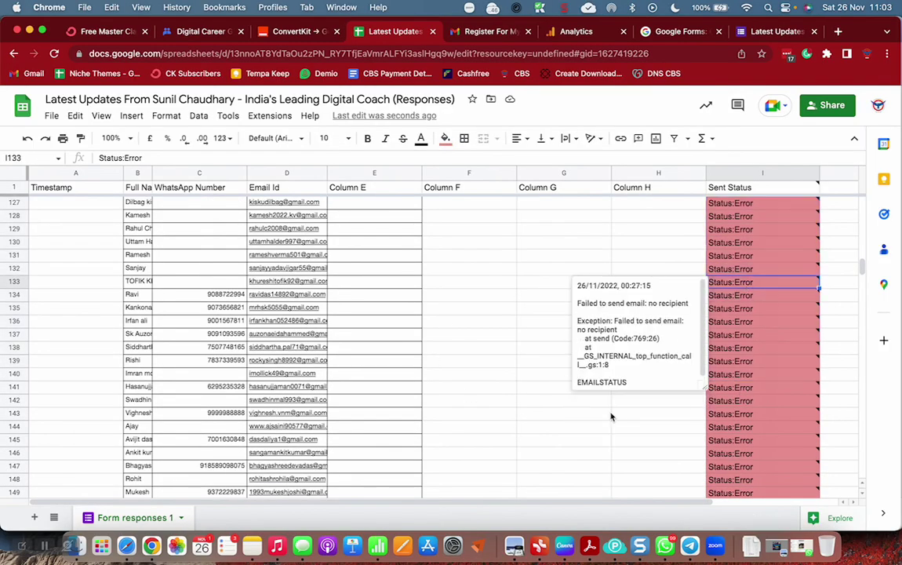
pyautogui.click(636, 258)
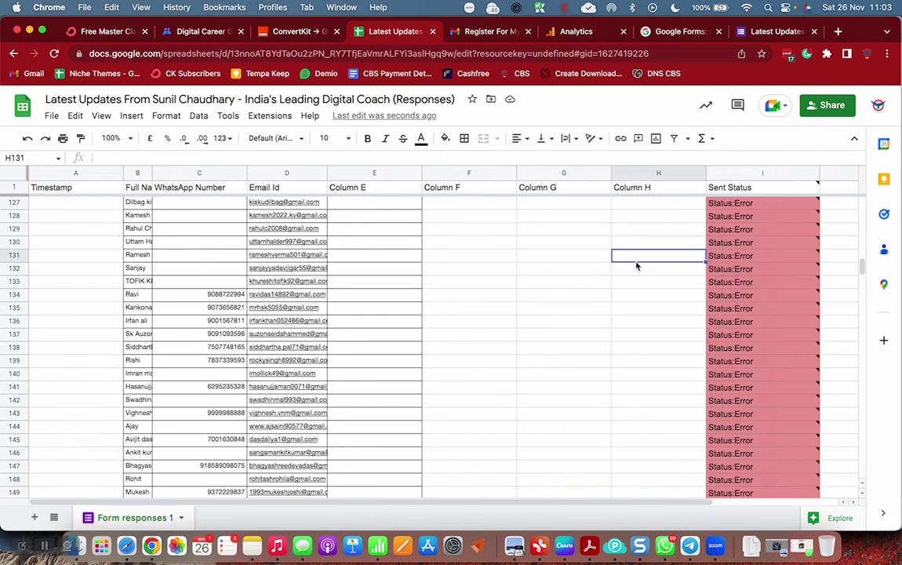
pyautogui.click(627, 360)
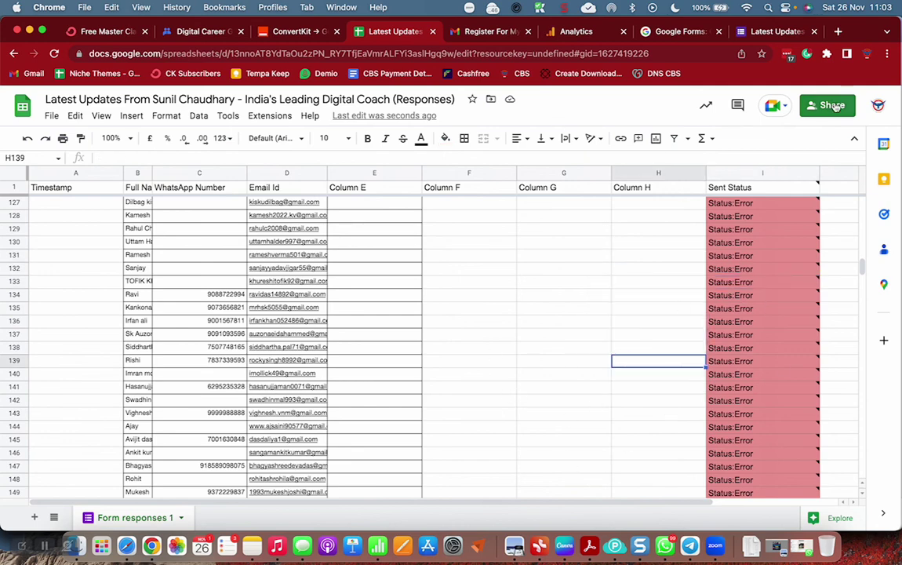
# - Switch Chrome profile, open the Students WHATSAPP Lead Nurturing v2.5 OB sheet, and browse the CEOITBOX add-on menu
pyautogui.click(866, 55)
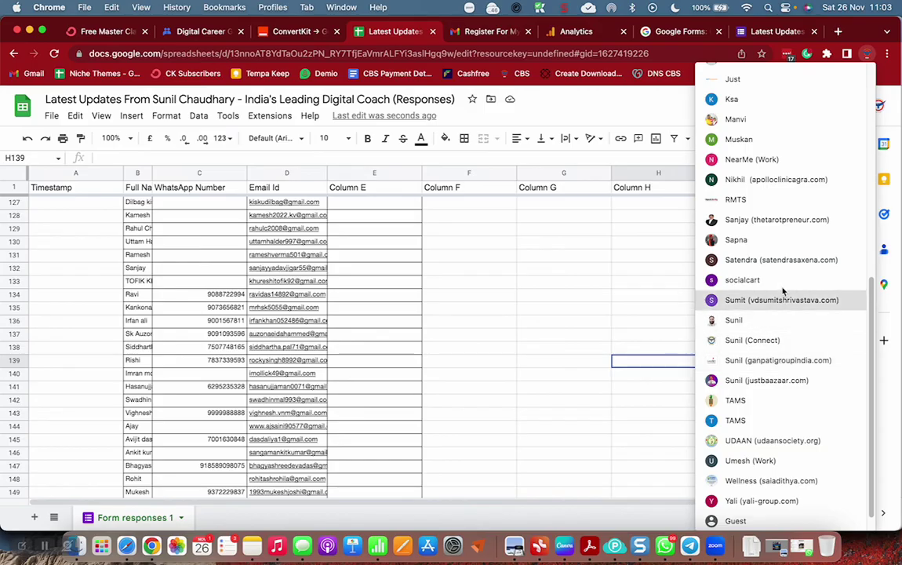
pyautogui.click(767, 381)
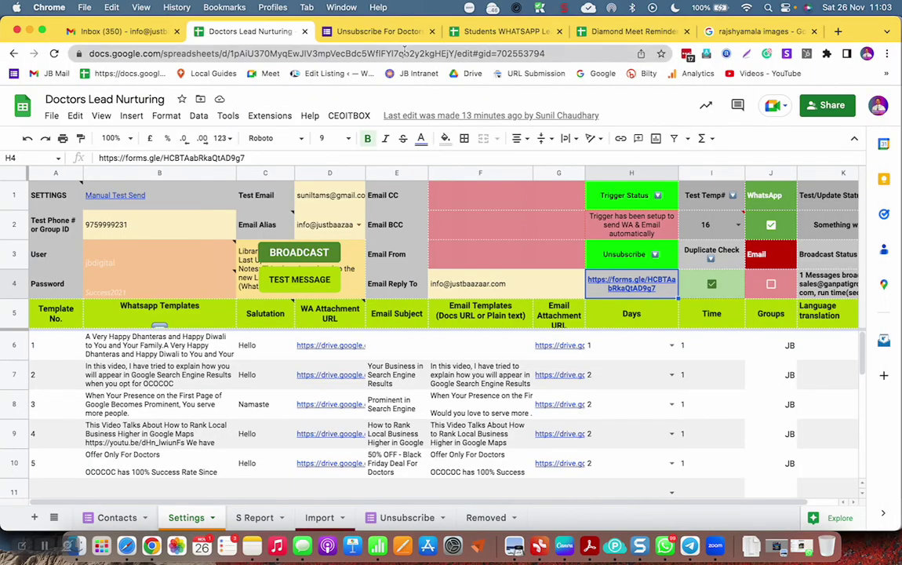
pyautogui.click(512, 31)
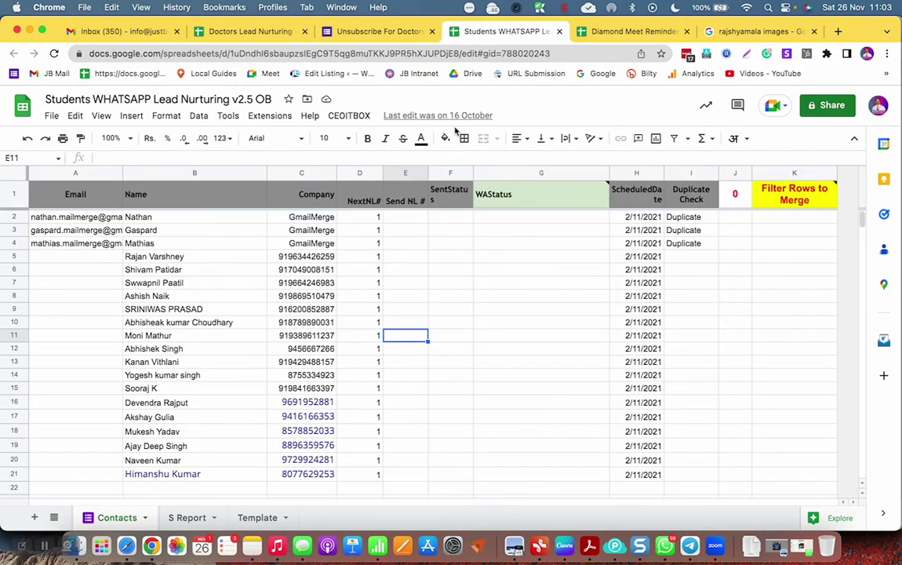
pyautogui.click(337, 115)
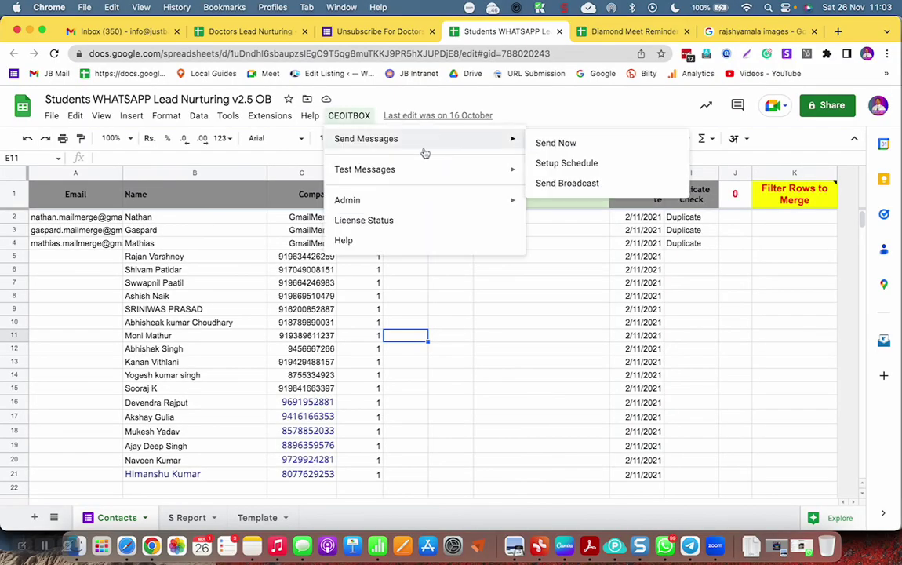
pyautogui.moveTo(444, 208)
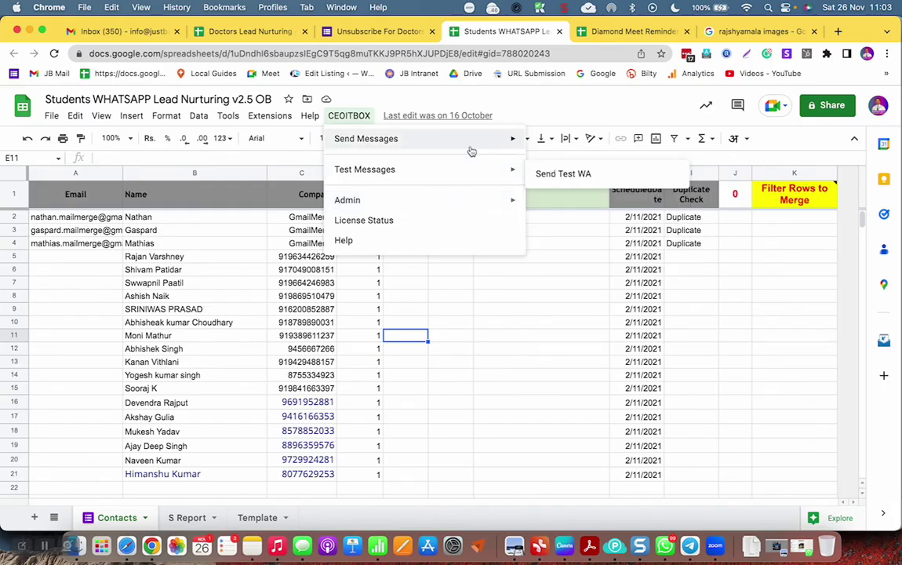
pyautogui.moveTo(471, 151)
pyautogui.click(452, 284)
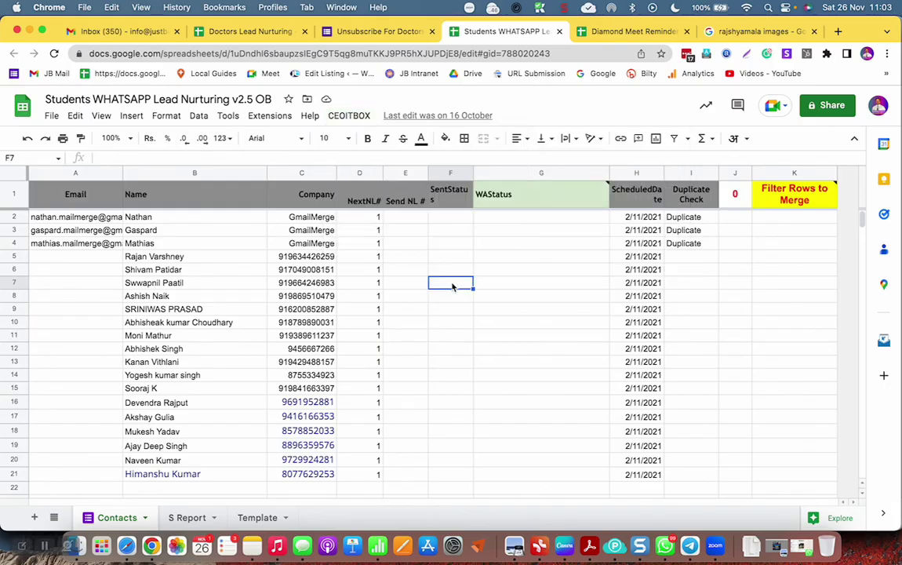
# - Start Mail Merge for Gmail, loading the Free Marketing and Advertising template
pyautogui.click(270, 115)
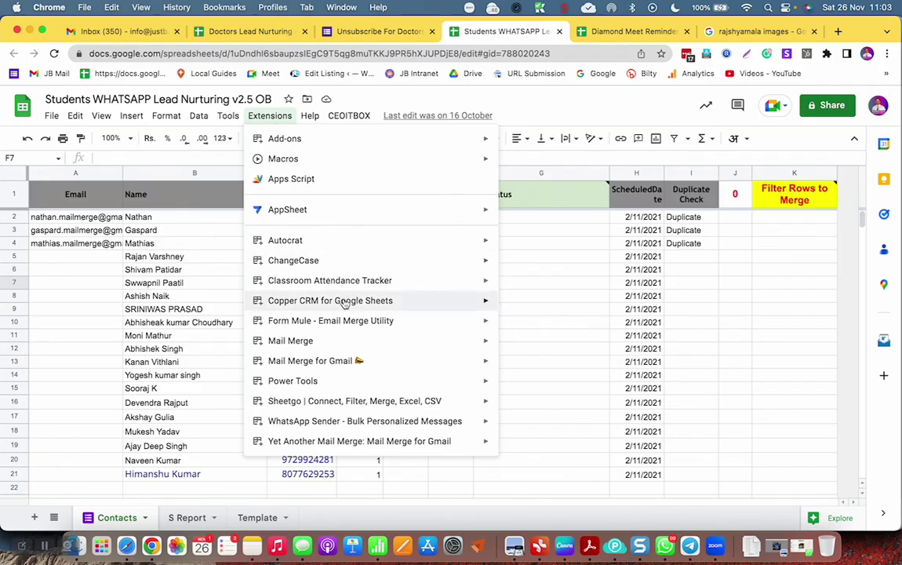
pyautogui.moveTo(355, 305)
pyautogui.moveTo(375, 348)
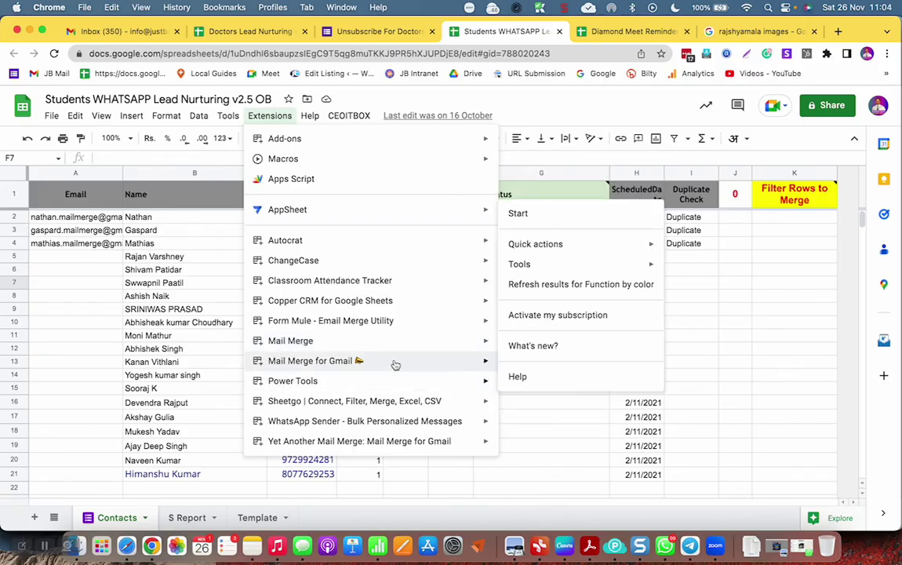
pyautogui.click(552, 365)
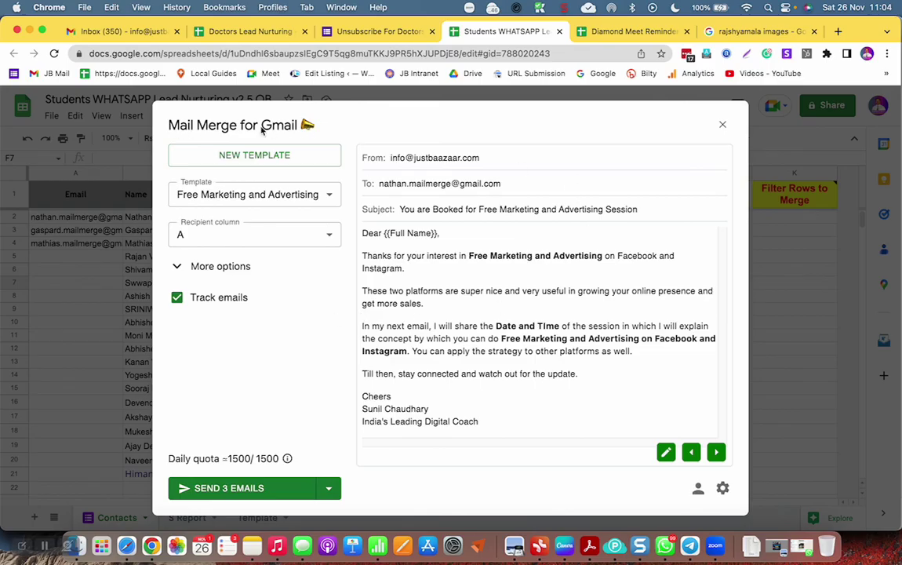
# - Close the mail merge, check the signed-in account, and switch Chrome profile back to the responses sheet
pyautogui.click(723, 125)
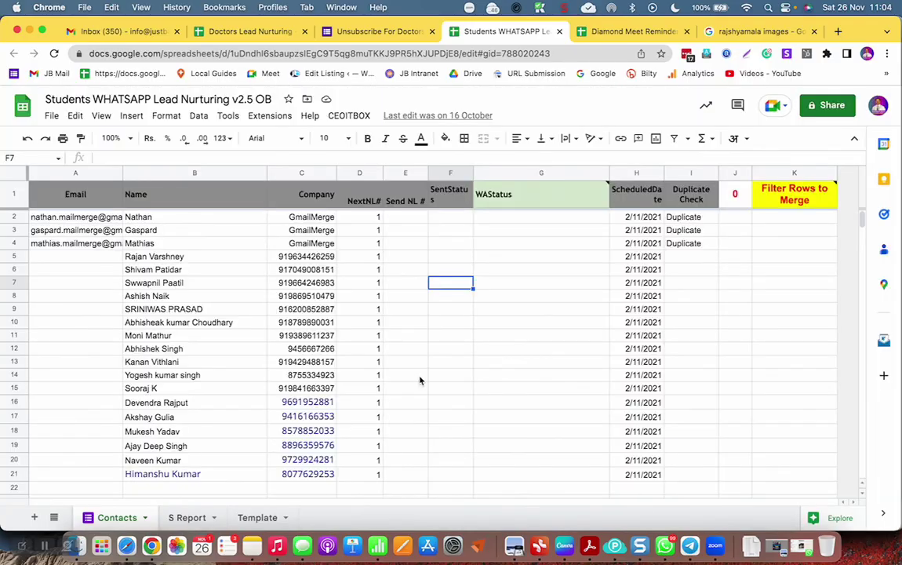
pyautogui.click(878, 104)
pyautogui.moveTo(729, 249); pyautogui.dragTo(820, 250)
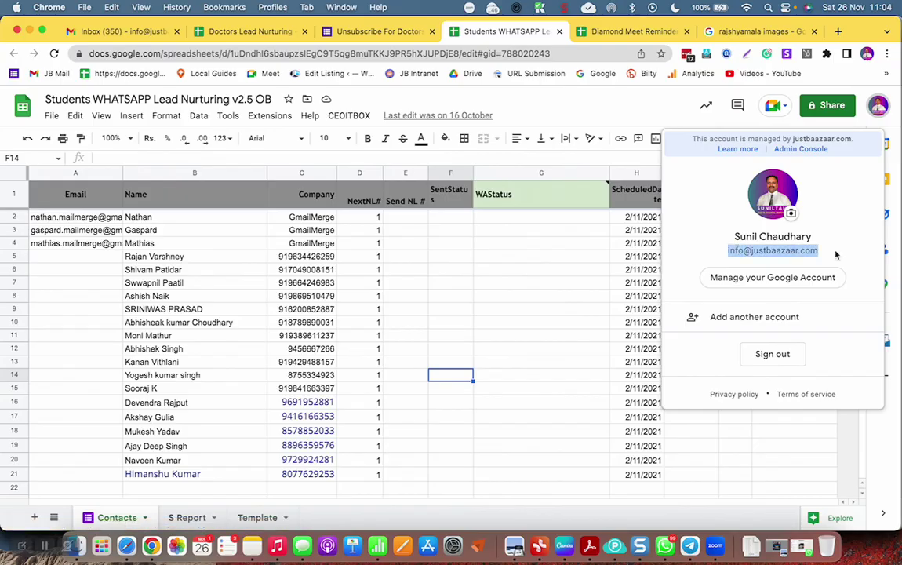
pyautogui.click(451, 296)
pyautogui.click(864, 55)
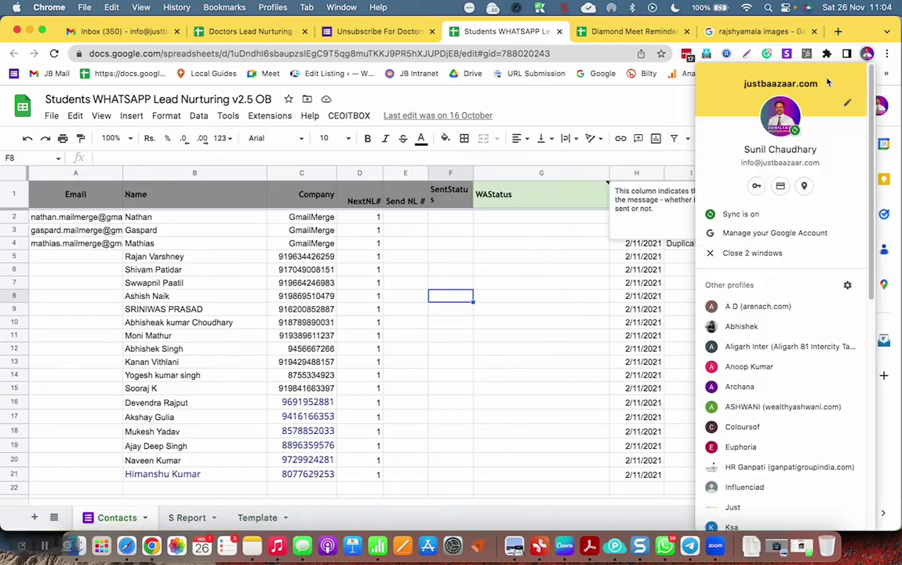
pyautogui.scroll(-10, 737, 360)
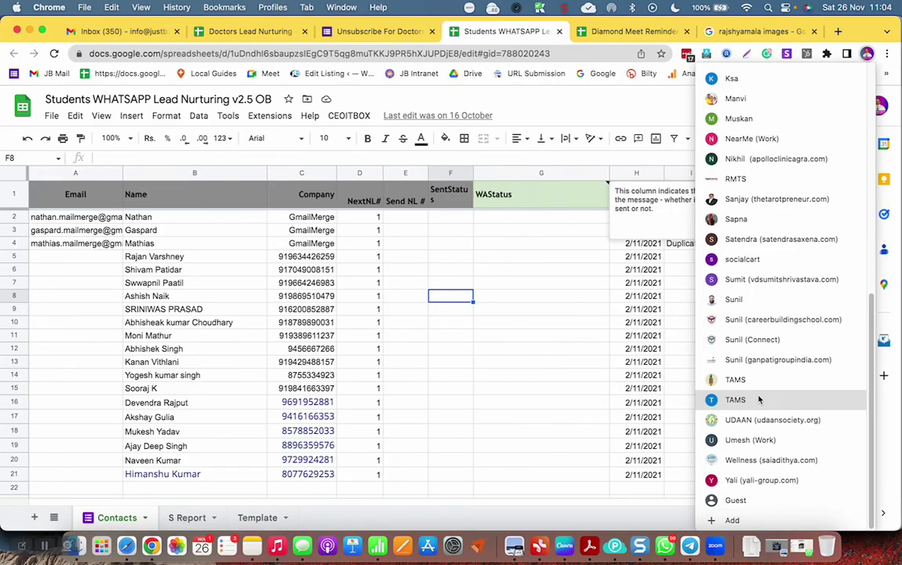
pyautogui.click(780, 319)
pyautogui.click(541, 334)
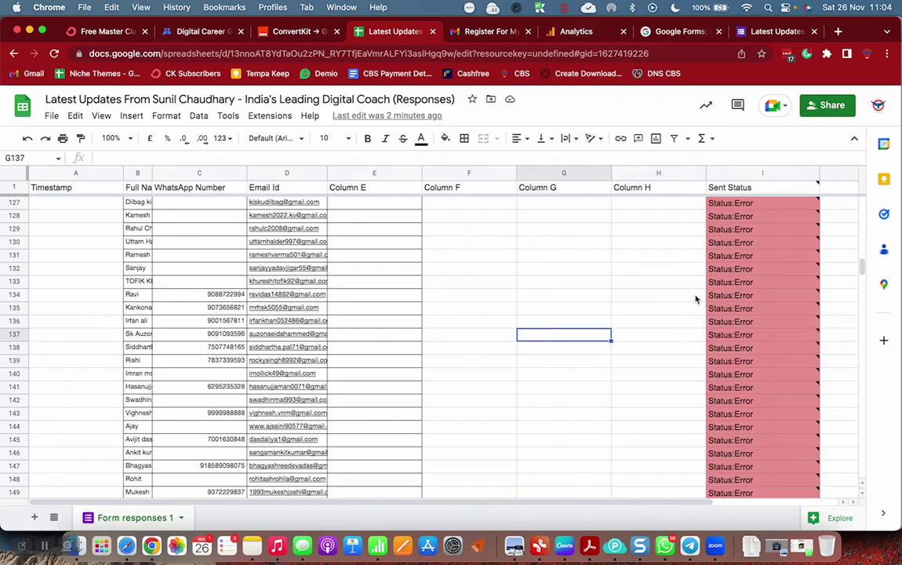
# - Inspect the unsent rows from 152 to 167 below the errors, then scroll back up
pyautogui.press('pagedown')
pyautogui.click(751, 339)
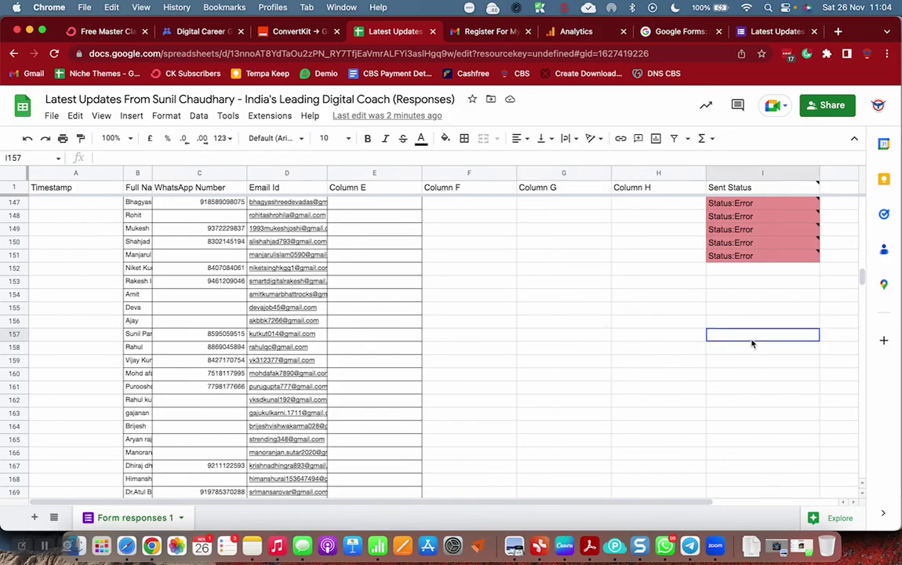
pyautogui.click(742, 271)
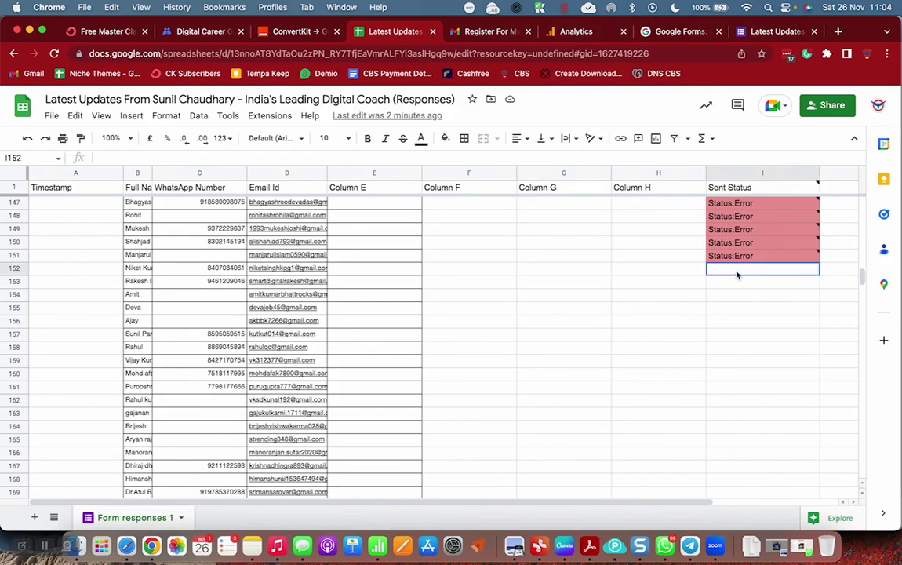
pyautogui.keyDown('shift'); pyautogui.click(58, 298); pyautogui.keyUp('shift')
pyautogui.keyDown('shift'); pyautogui.click(93, 471); pyautogui.keyUp('shift')
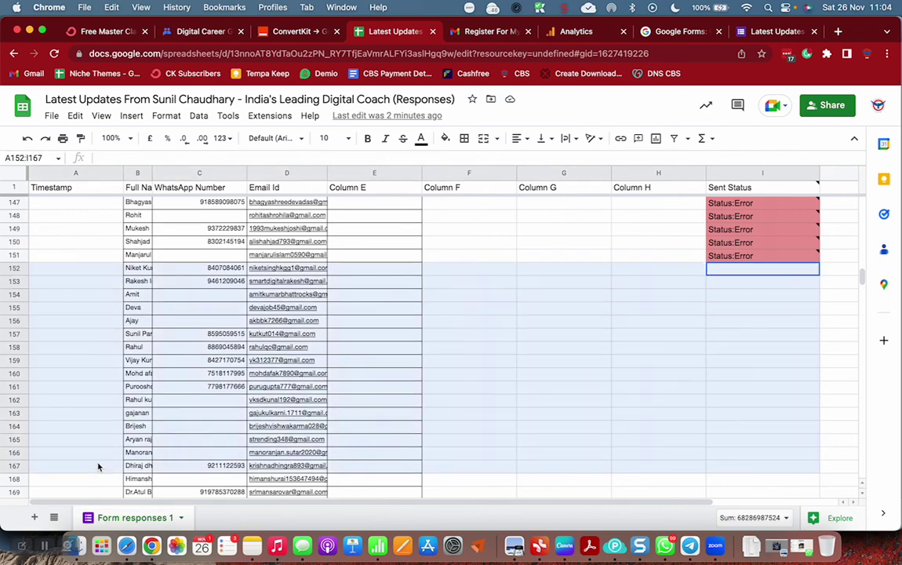
pyautogui.click(563, 359)
pyautogui.moveTo(94, 269); pyautogui.dragTo(564, 318)
pyautogui.moveTo(735, 351); pyautogui.dragTo(590, 374)
pyautogui.click(590, 374)
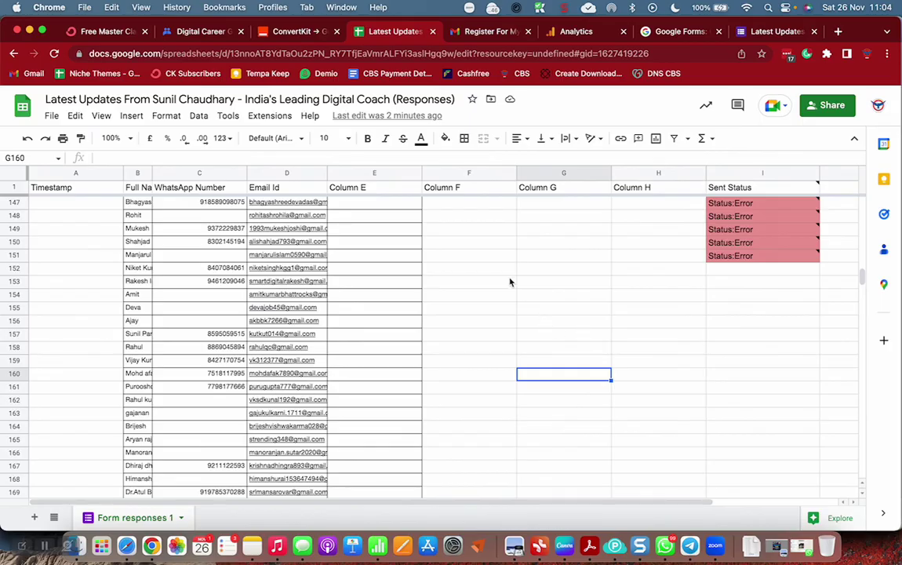
pyautogui.scroll(20, 539, 286)
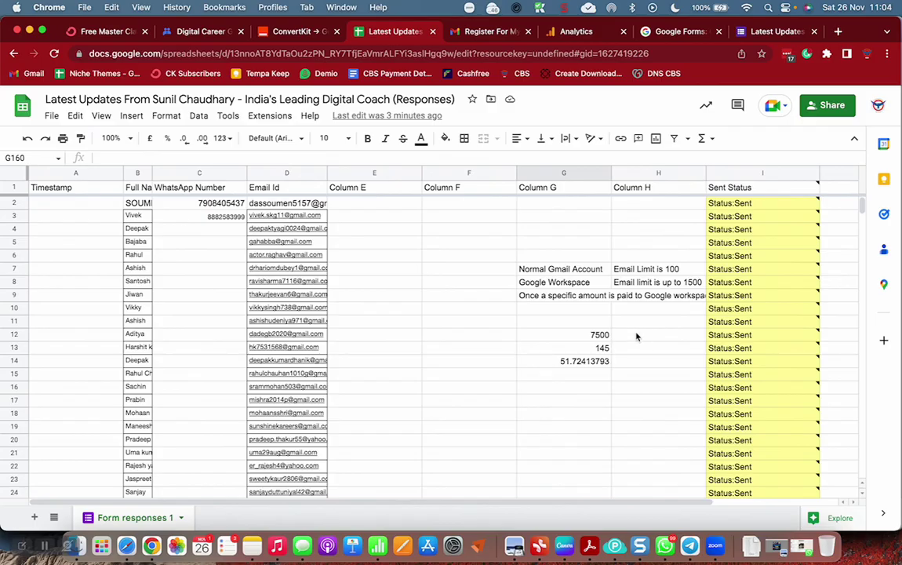
pyautogui.click(410, 274)
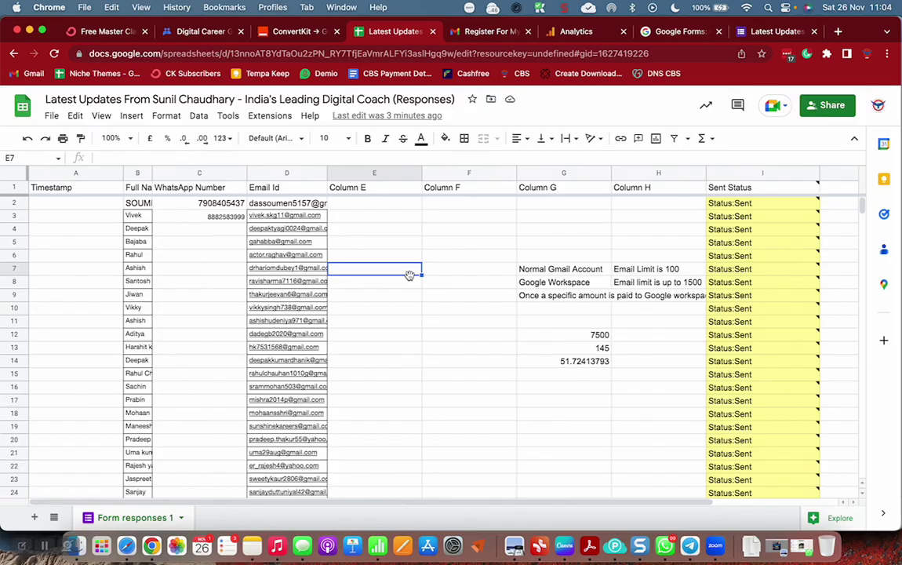